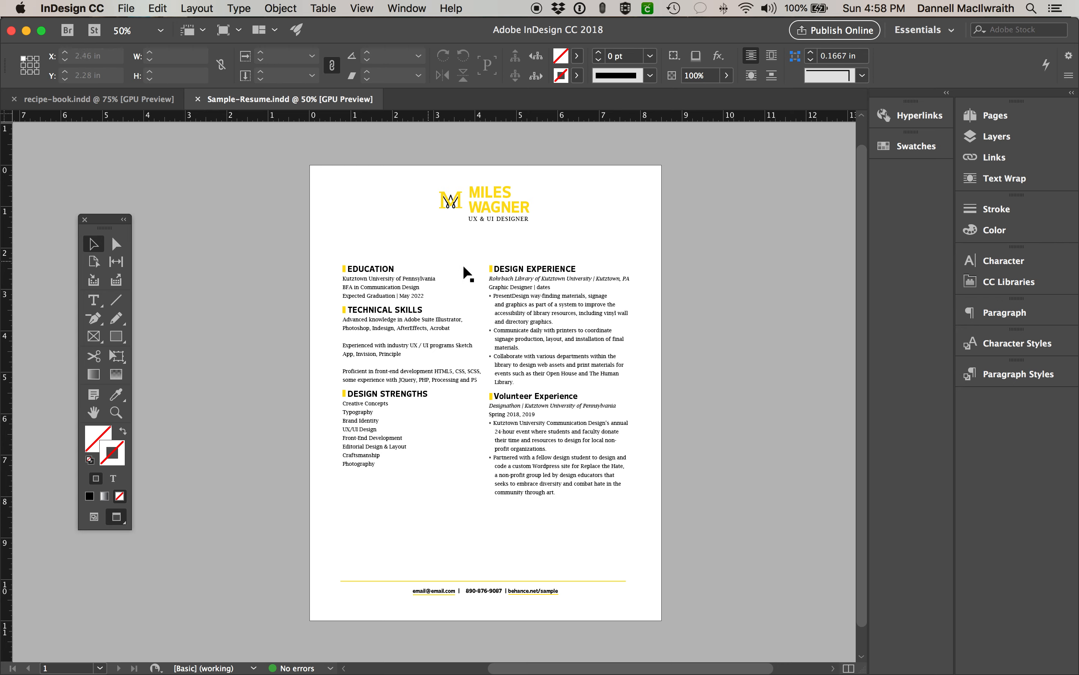
- Select the resume's logo and both column text frames to inspect them
{"action": "left_click", "coordinate": [516, 206]}
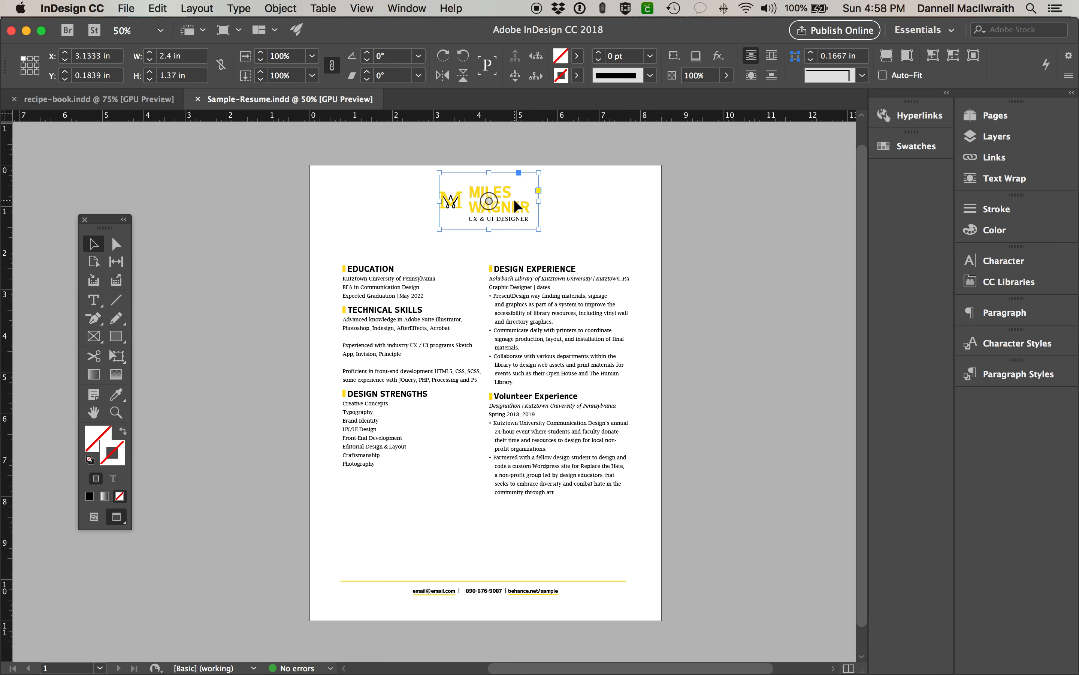
{"action": "left_click", "coordinate": [384, 346]}
{"action": "left_click", "coordinate": [516, 338]}
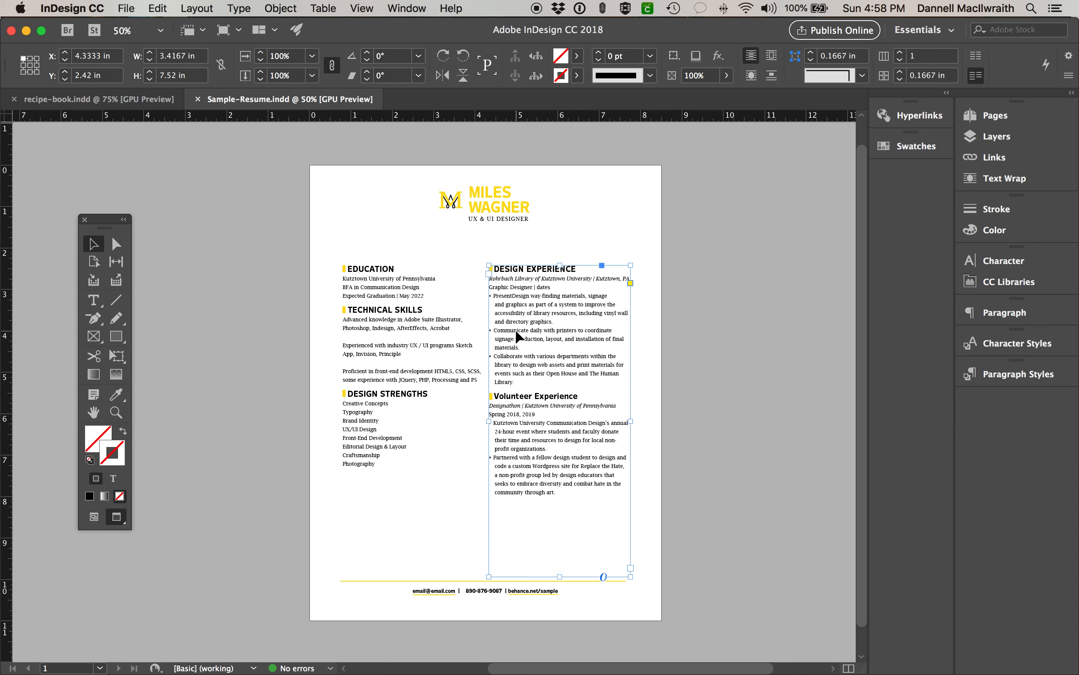
- Scroll down through the sample resume and bring up the File menu
{"action": "scroll", "coordinate": [515, 330], "scroll_direction": "down", "scroll_amount": 2}
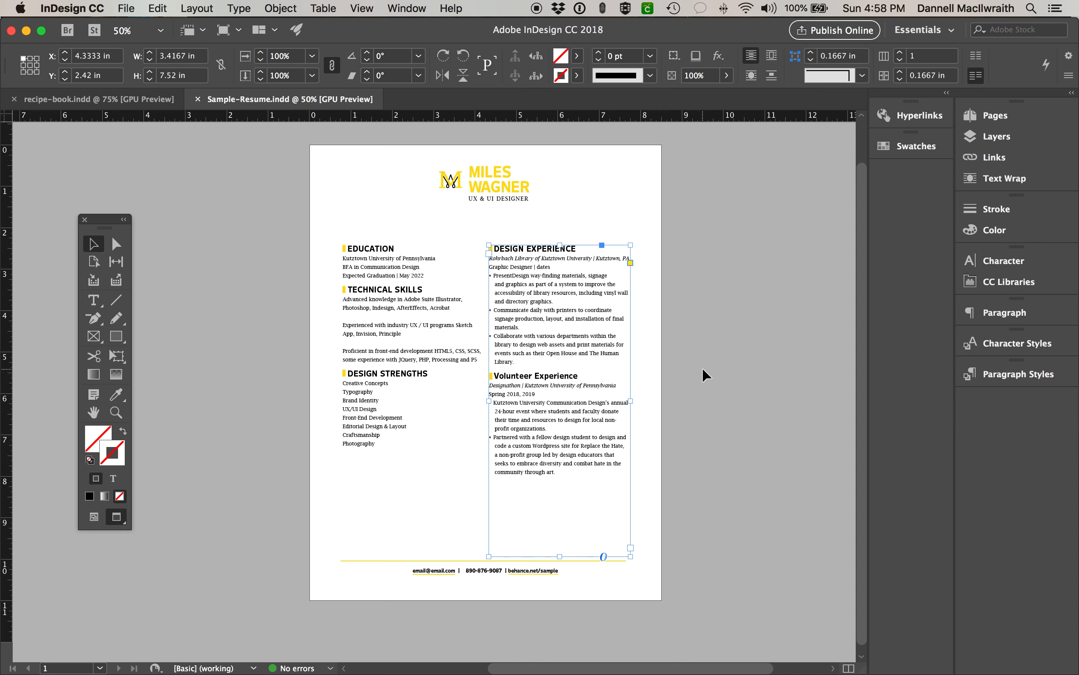
{"action": "scroll", "coordinate": [703, 369], "scroll_direction": "down", "scroll_amount": 1}
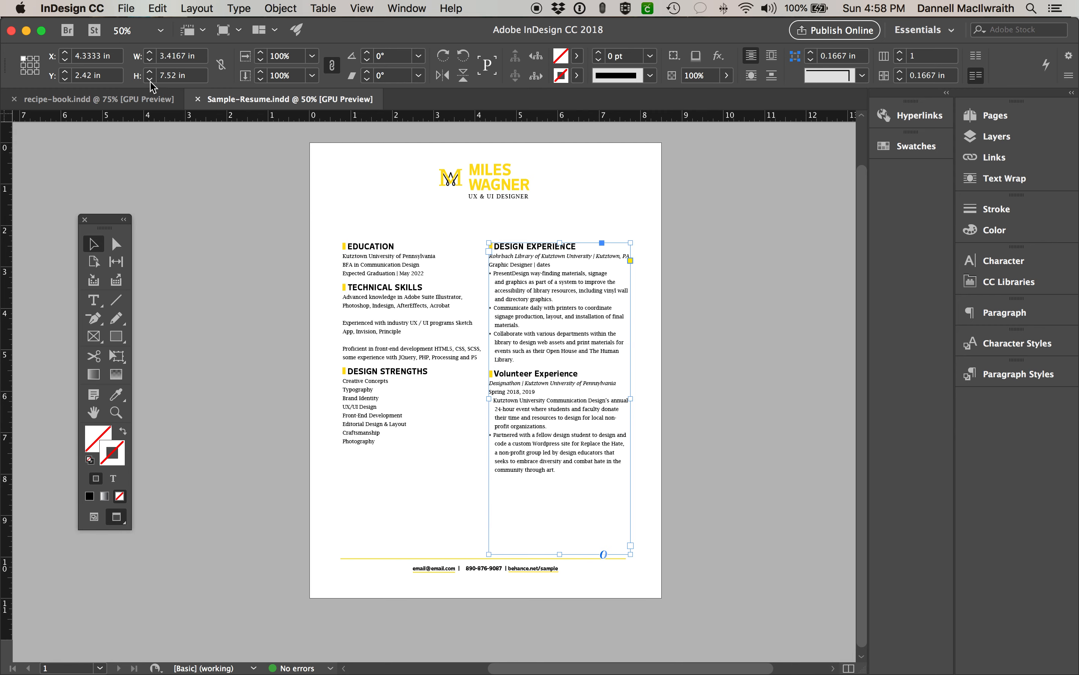
{"action": "left_click", "coordinate": [128, 10]}
- Start a new document and set its page height to 11.25 in
{"action": "mouse_move", "coordinate": [139, 27]}
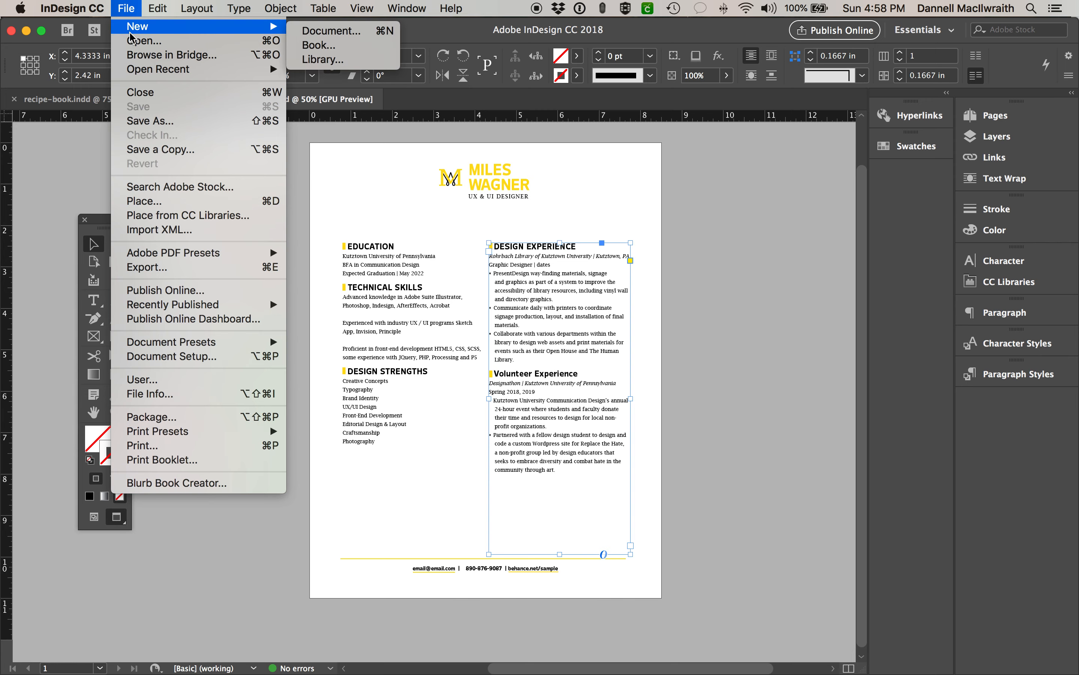
{"action": "left_click", "coordinate": [335, 30]}
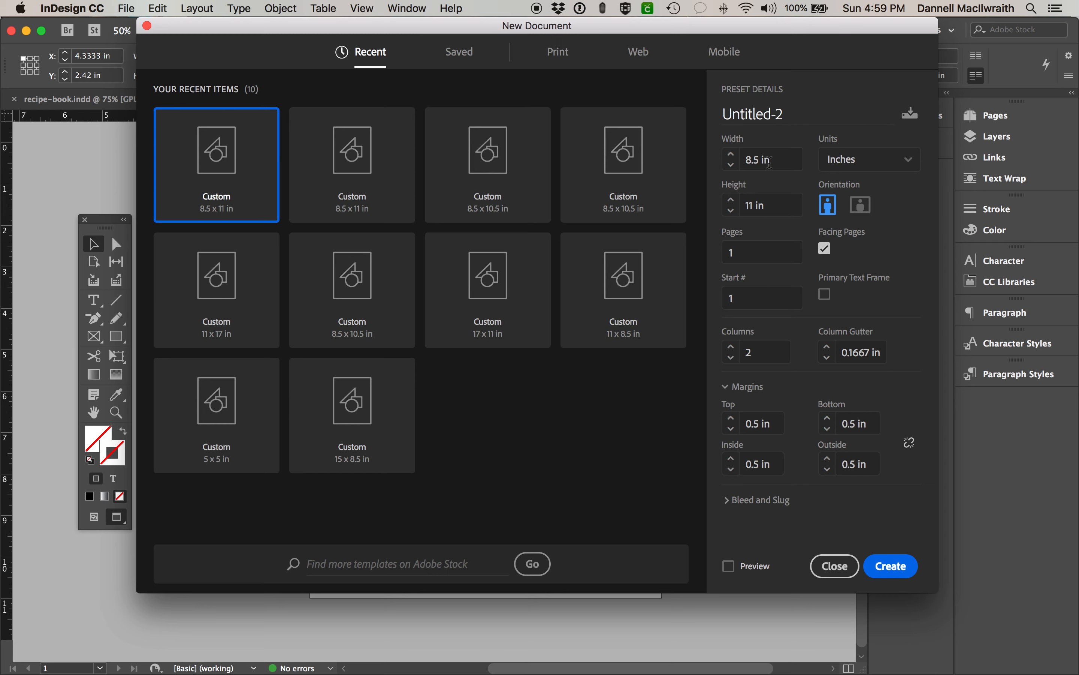
{"action": "left_click", "coordinate": [724, 161]}
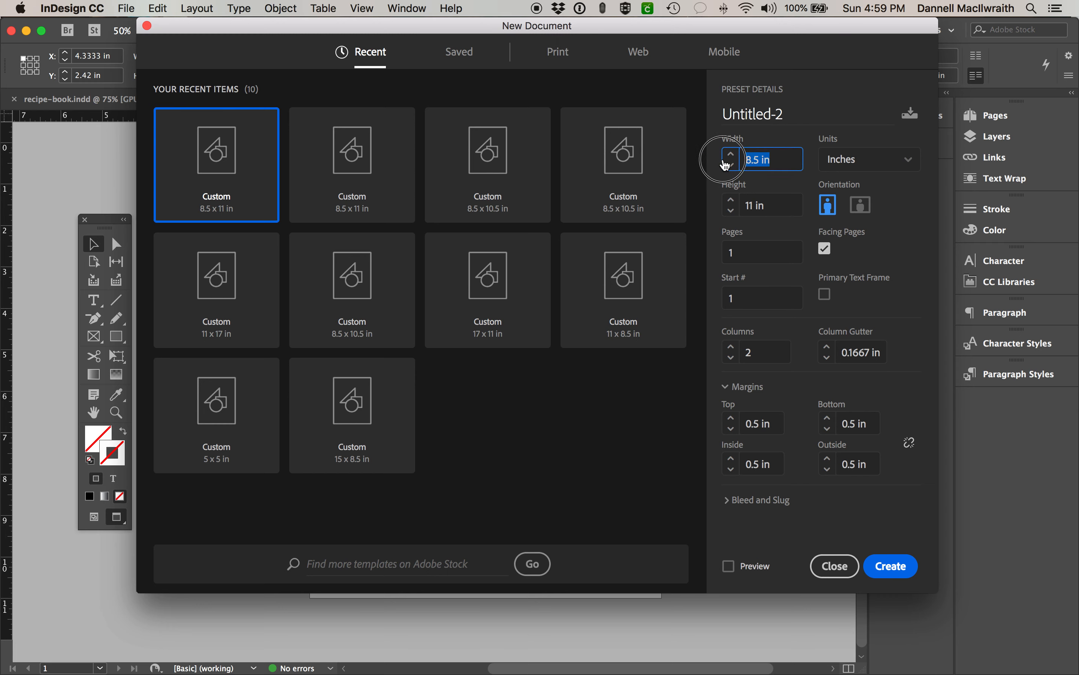
{"action": "left_click", "coordinate": [768, 203]}
{"action": "type", "text": "11.25 in"}
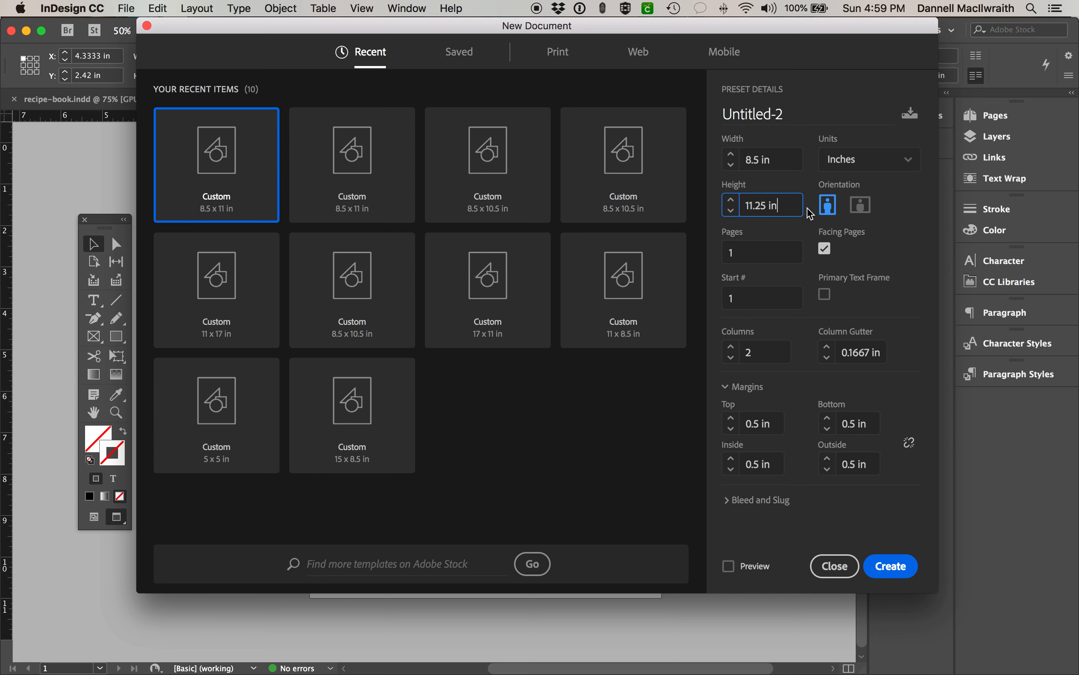
- Keep the new document at 1 page and 2 columns
{"action": "left_click_drag", "start_coordinate": [742, 246], "coordinate": [716, 249]}
{"action": "type", "text": "2"}
{"action": "type", "text": "1"}
{"action": "key", "text": "Tab"}
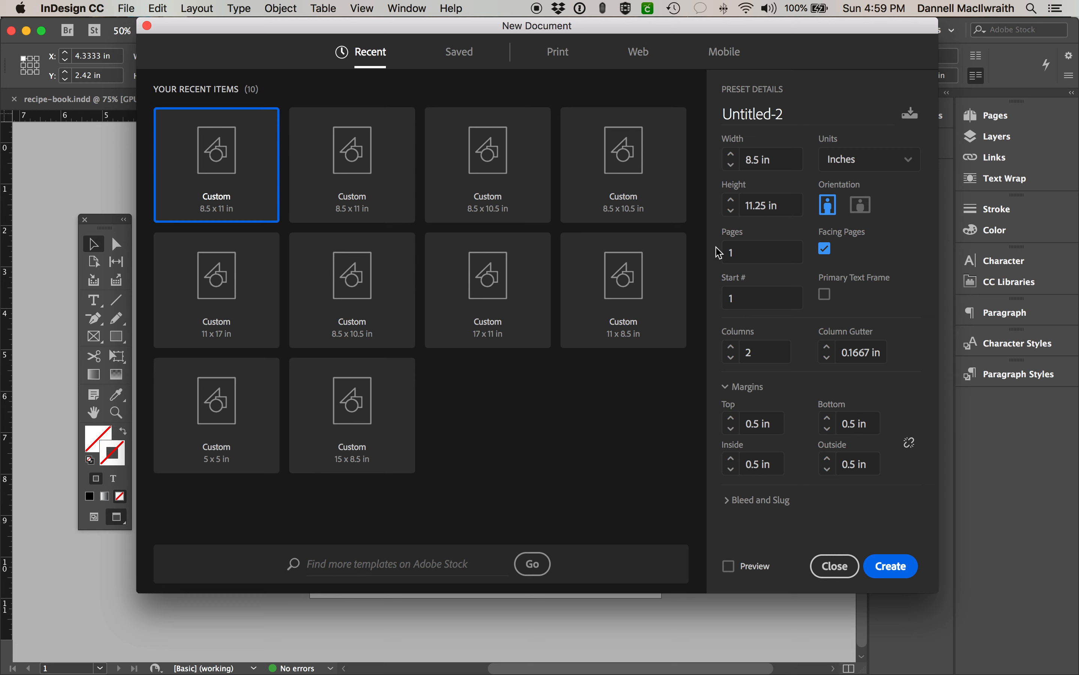
{"action": "double_click", "coordinate": [735, 251]}
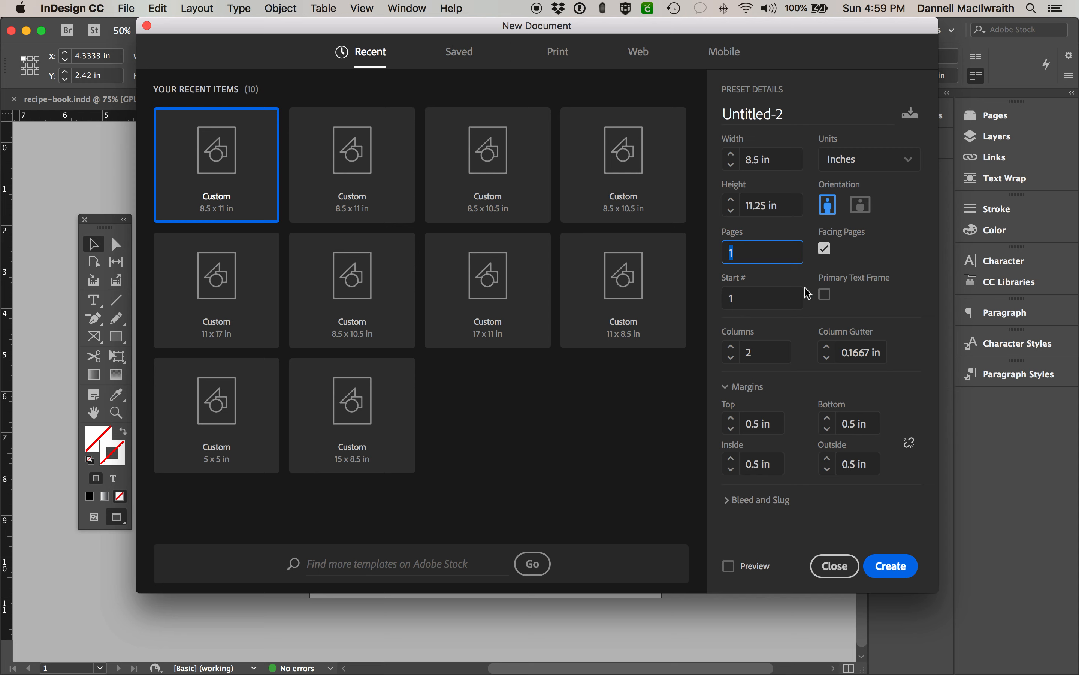
{"action": "left_click", "coordinate": [728, 253]}
{"action": "left_click", "coordinate": [732, 347]}
{"action": "left_click", "coordinate": [732, 357]}
- Widen the column gutter to 0.5 in and review the margin settings
{"action": "left_click", "coordinate": [827, 347]}
{"action": "left_click", "coordinate": [827, 348]}
{"action": "left_click", "coordinate": [827, 347]}
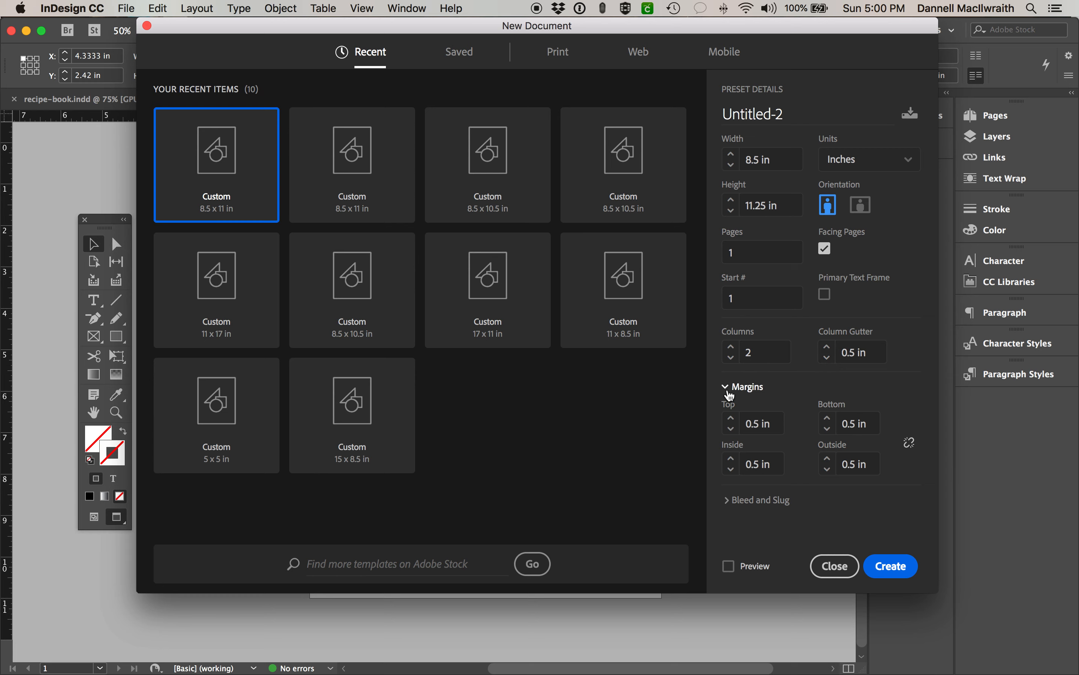
{"action": "left_click", "coordinate": [739, 388]}
{"action": "left_click", "coordinate": [742, 395]}
{"action": "left_click", "coordinate": [742, 387]}
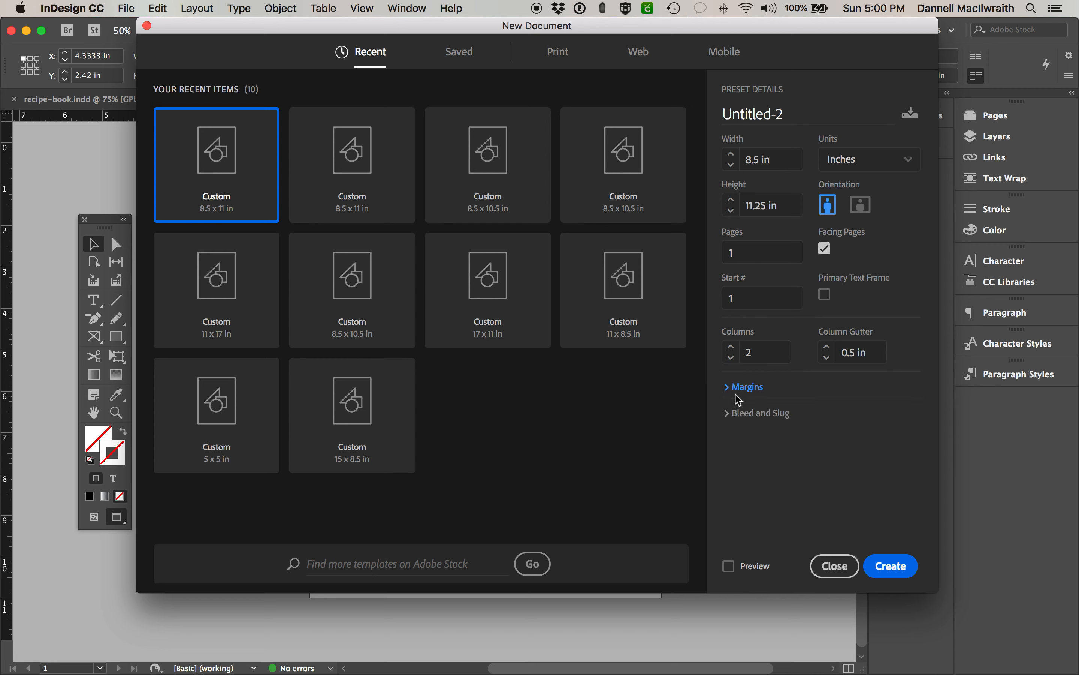
- Set the bleed to 0 in and create the document
{"action": "left_click", "coordinate": [734, 409]}
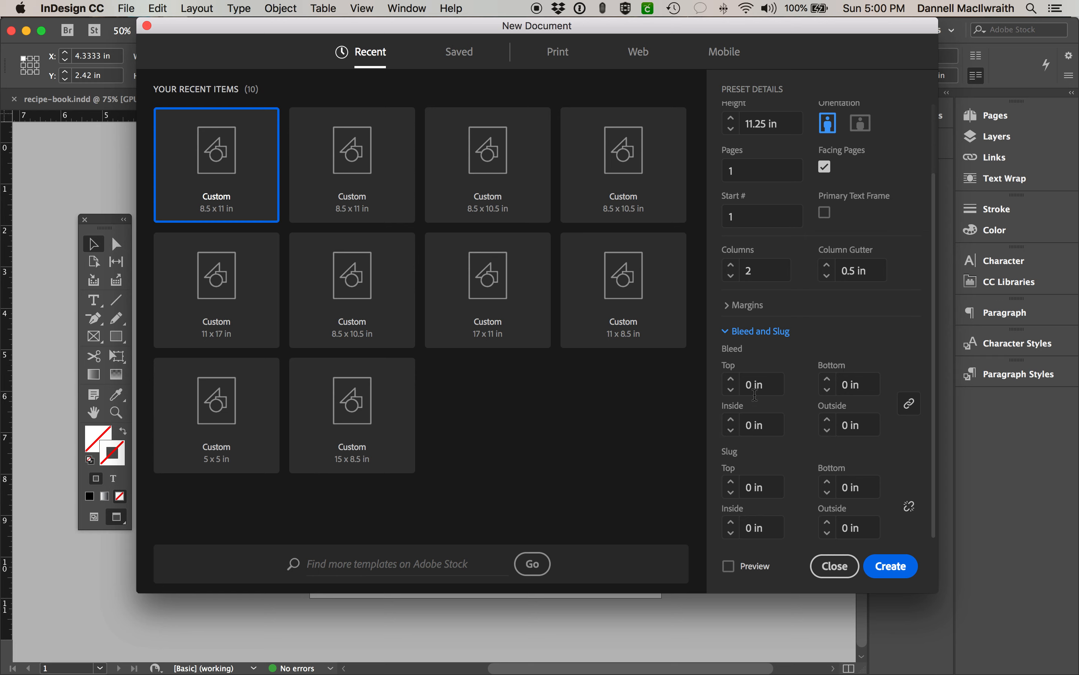
{"action": "left_click", "coordinate": [732, 380]}
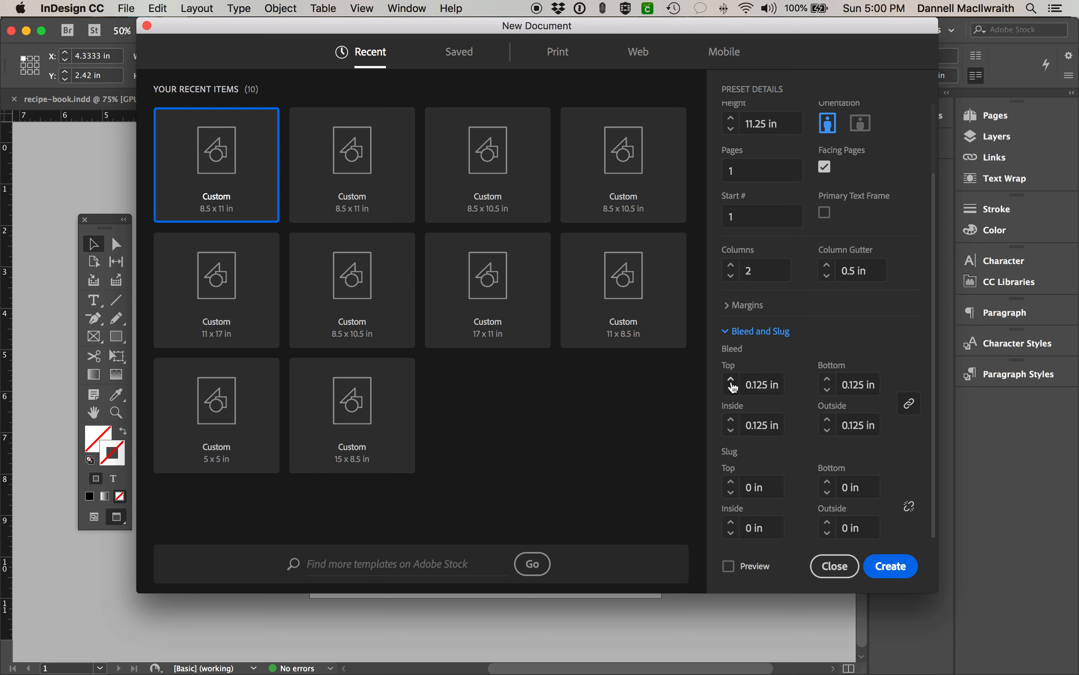
{"action": "left_click", "coordinate": [732, 390]}
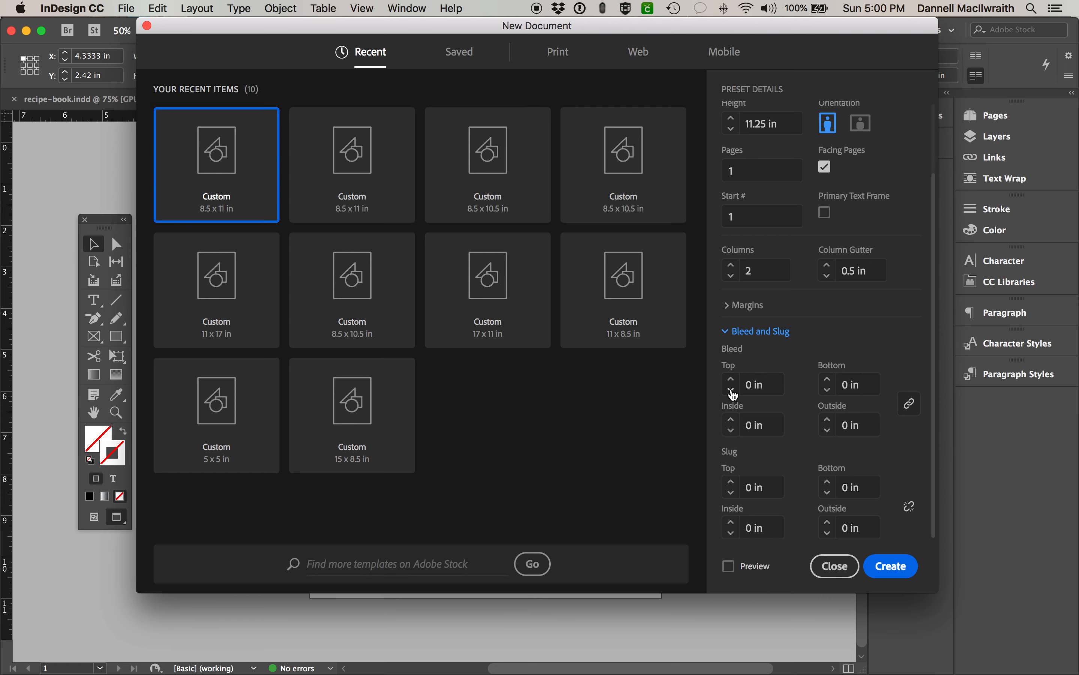
{"action": "left_click", "coordinate": [897, 569]}
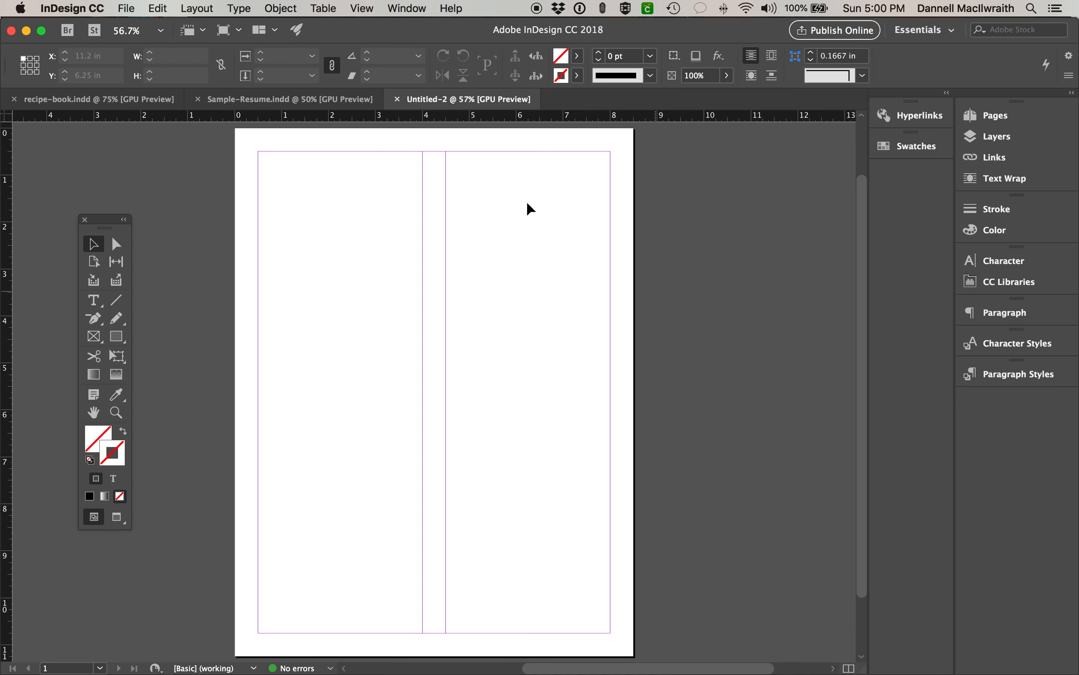
- Reset the Essentials workspace and resize the Pages panel in the dock
{"action": "left_click", "coordinate": [941, 30]}
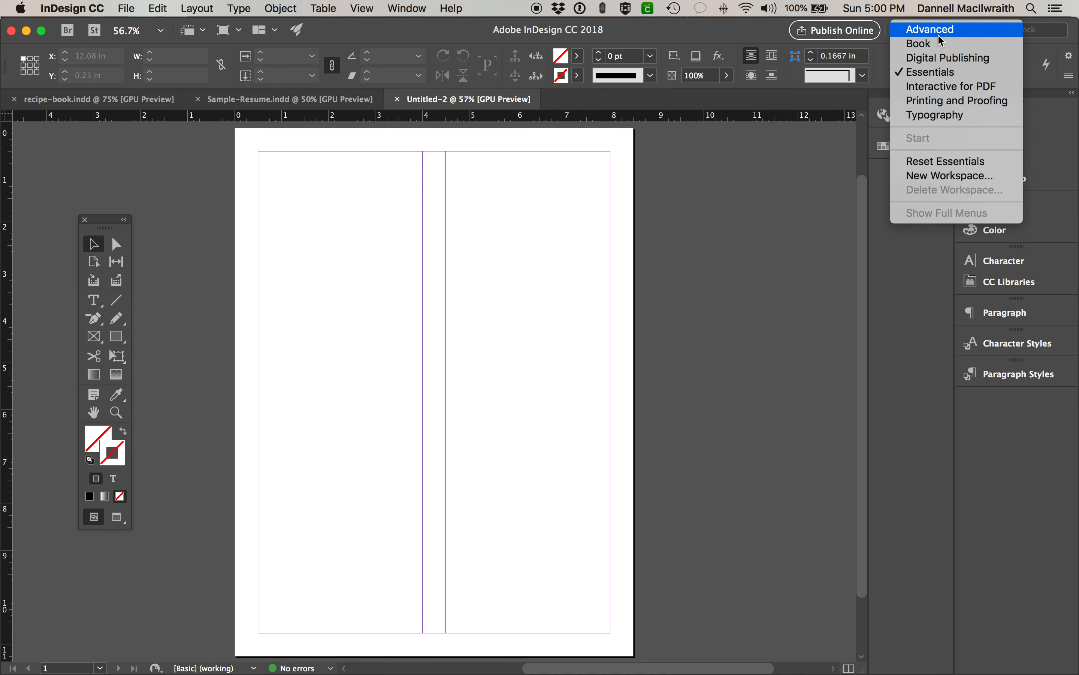
{"action": "left_click", "coordinate": [949, 162]}
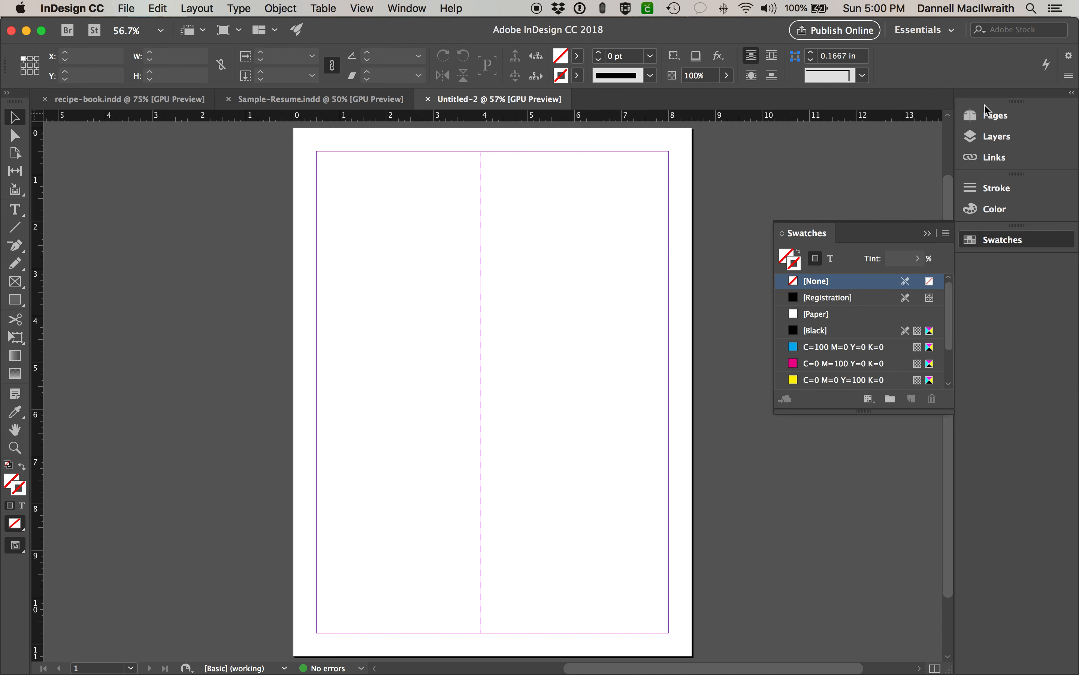
{"action": "left_click", "coordinate": [930, 233]}
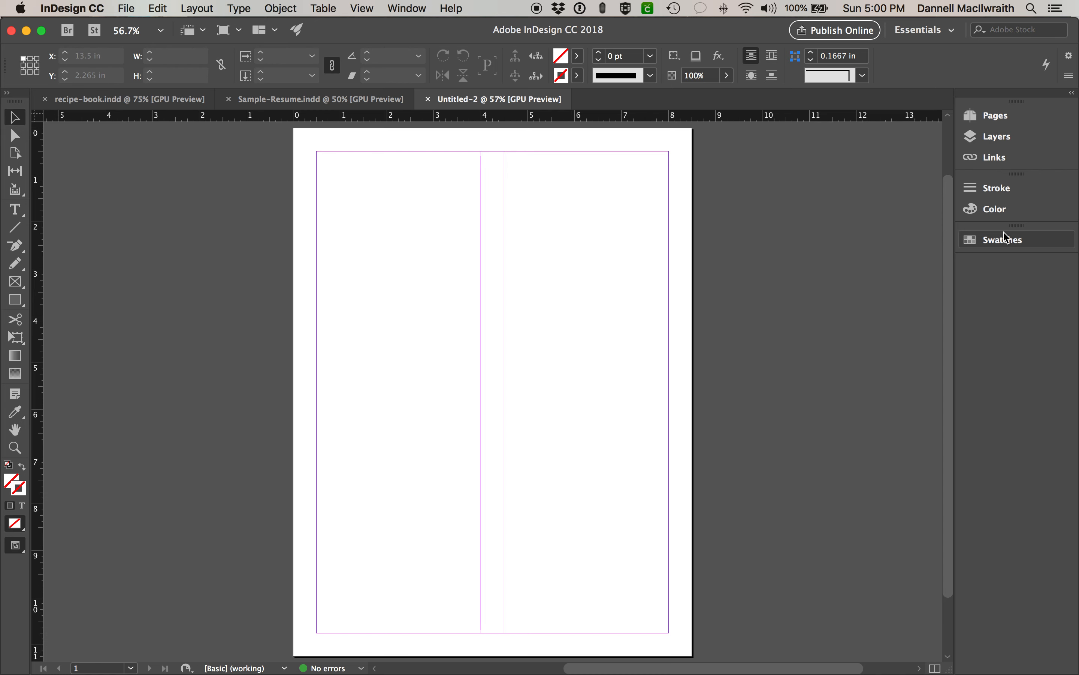
{"action": "left_click", "coordinate": [1009, 121]}
{"action": "left_click_drag", "start_coordinate": [873, 302], "coordinate": [874, 319]}
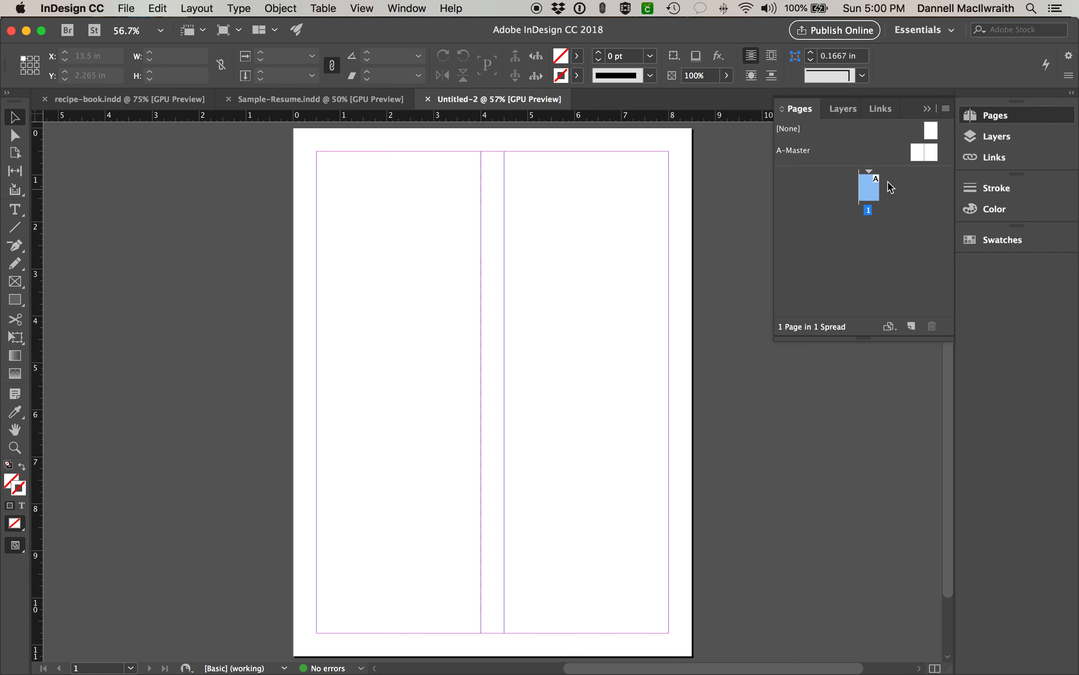
{"action": "left_click", "coordinate": [927, 110]}
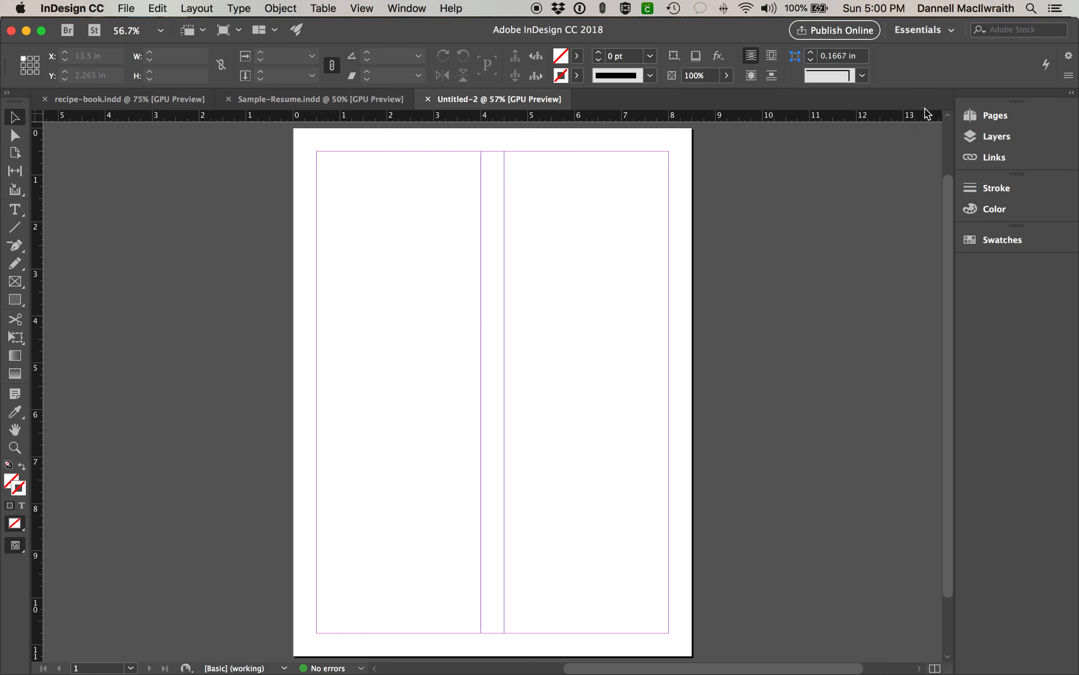
- Check the Layers, Links, Stroke, Color and Swatches panels, enlarging Swatches before collapsing it
{"action": "left_click", "coordinate": [998, 138]}
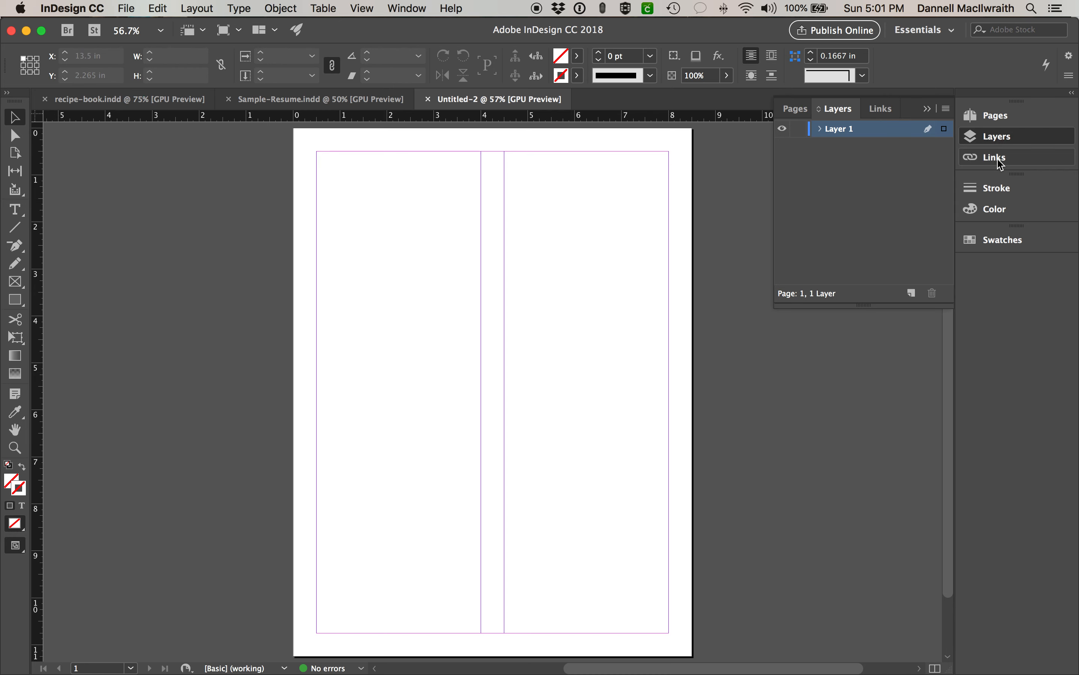
{"action": "left_click", "coordinate": [988, 157]}
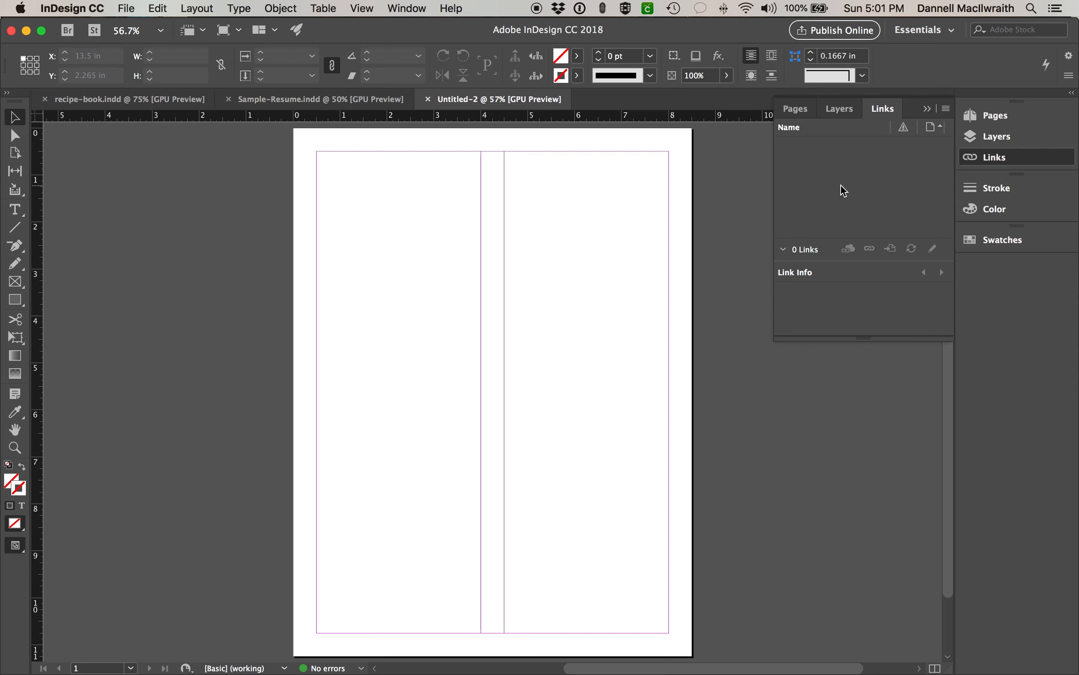
{"action": "left_click", "coordinate": [996, 190]}
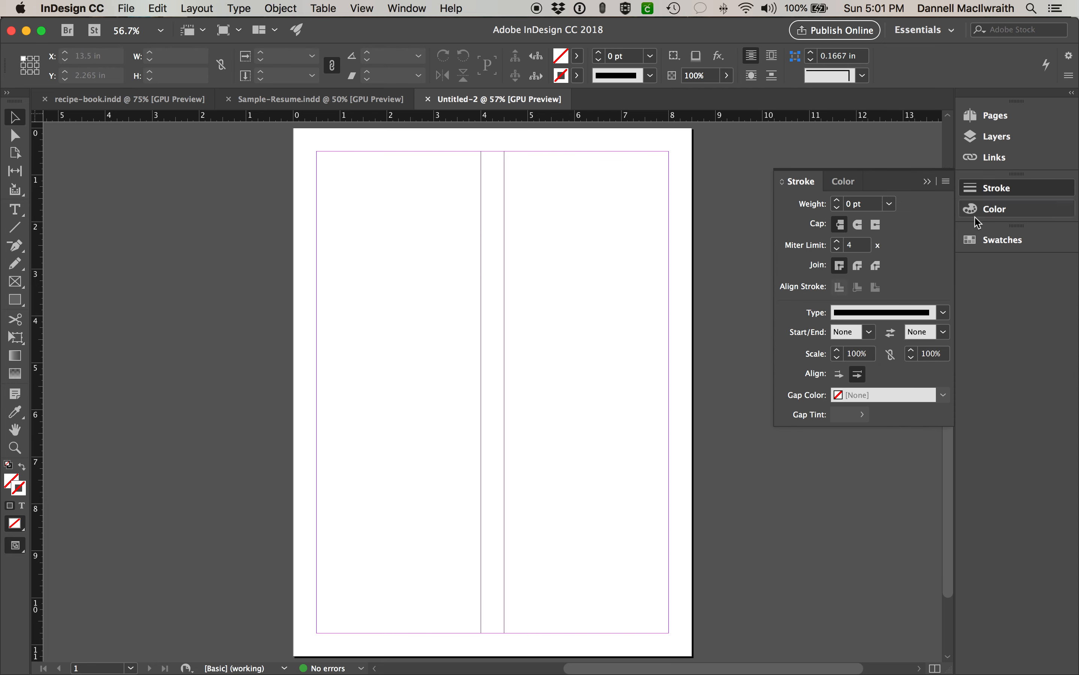
{"action": "left_click", "coordinate": [994, 210]}
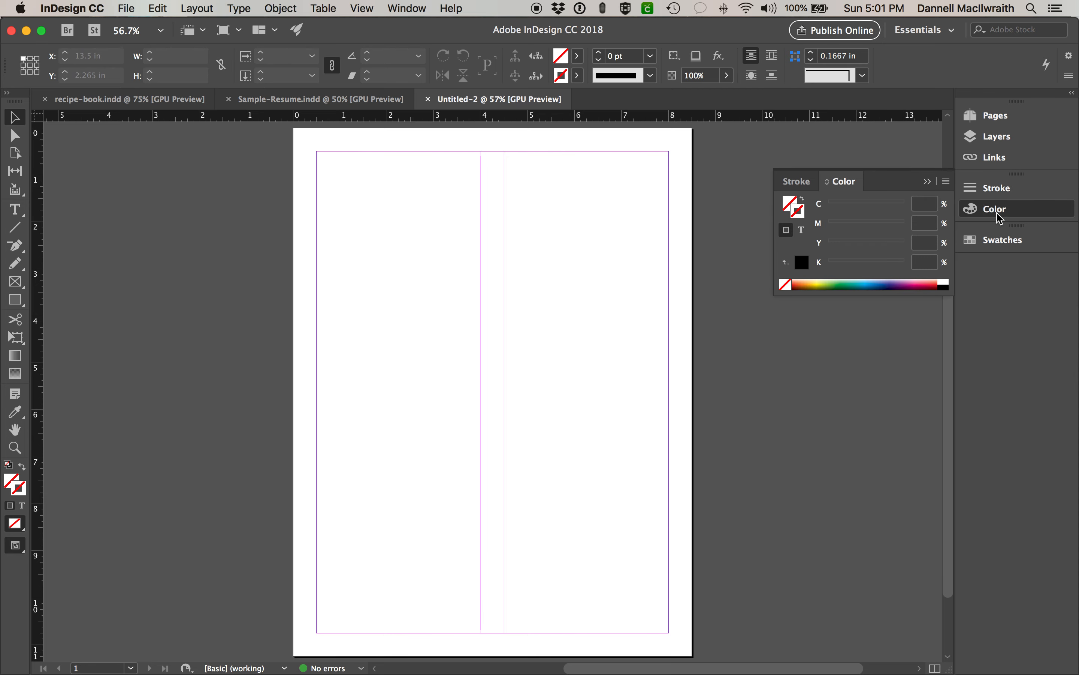
{"action": "left_click", "coordinate": [1002, 241]}
{"action": "left_click_drag", "start_coordinate": [853, 412], "coordinate": [858, 561]}
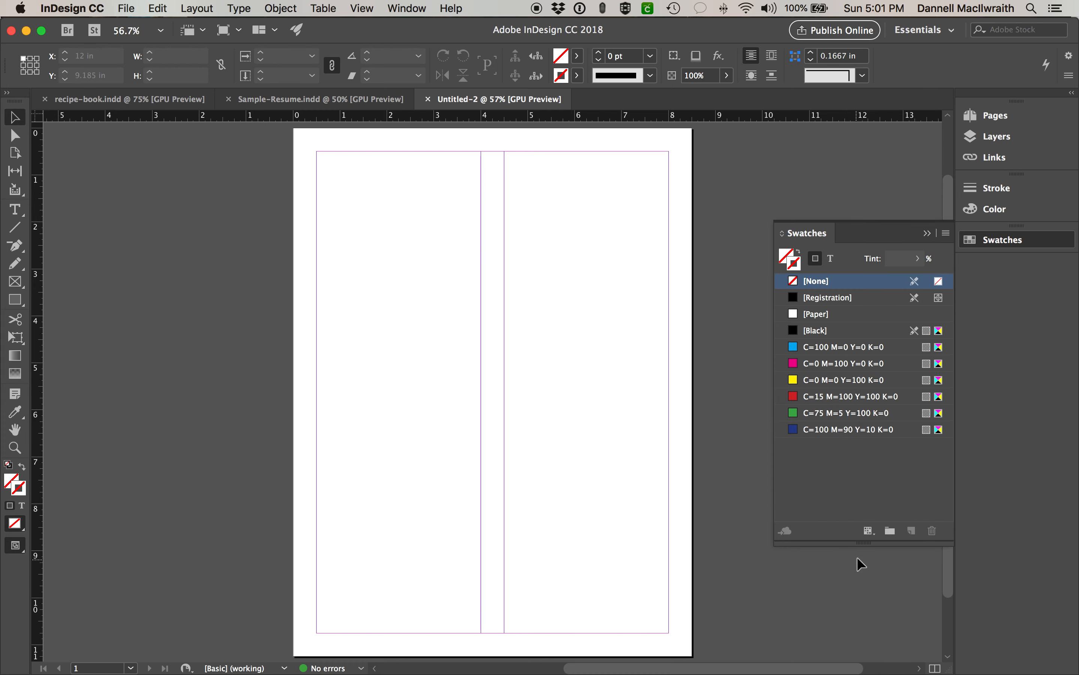
{"action": "left_click", "coordinate": [984, 244]}
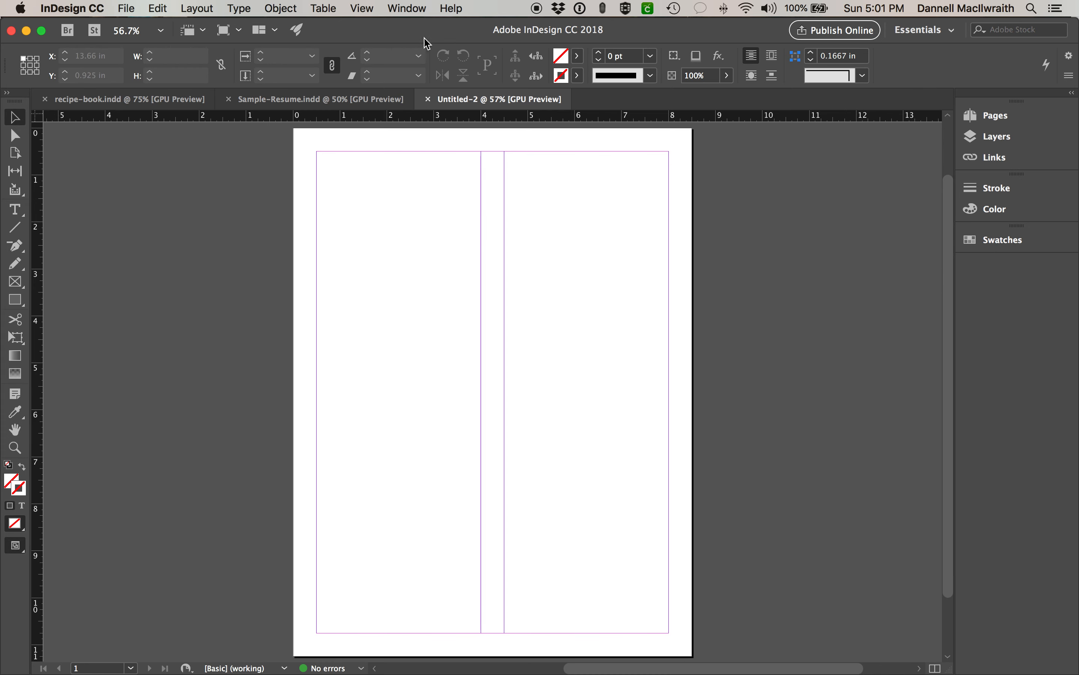
- Open the Character panel and dock it with the other panels
{"action": "left_click", "coordinate": [407, 9]}
{"action": "mouse_move", "coordinate": [425, 351]}
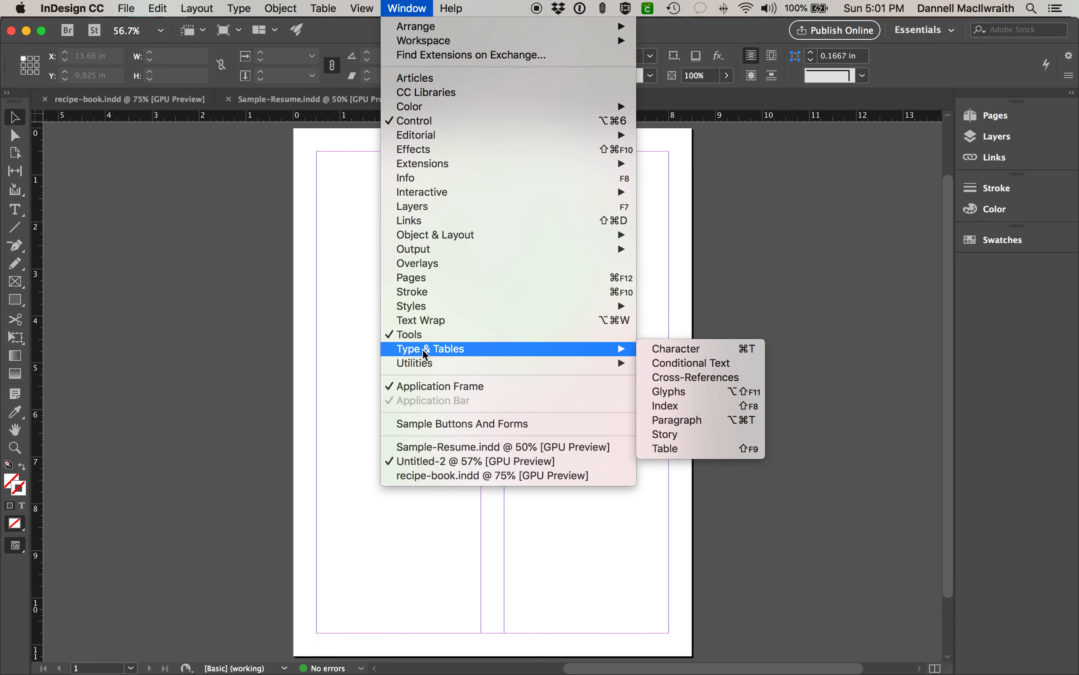
{"action": "left_click", "coordinate": [660, 349]}
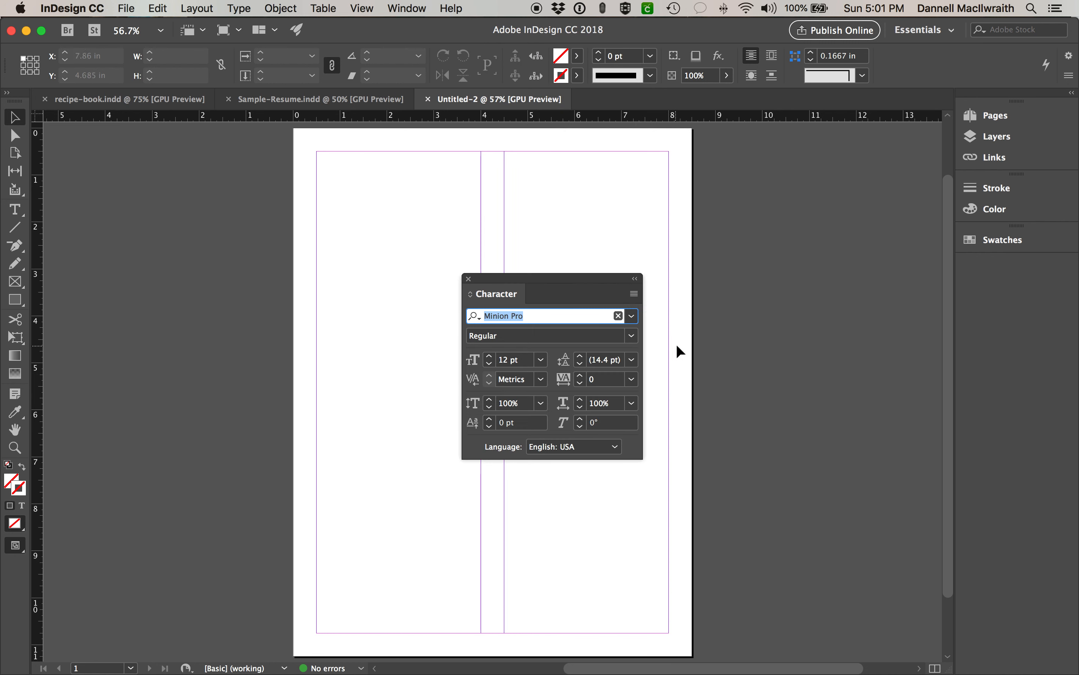
{"action": "left_click_drag", "start_coordinate": [600, 291], "coordinate": [1005, 272]}
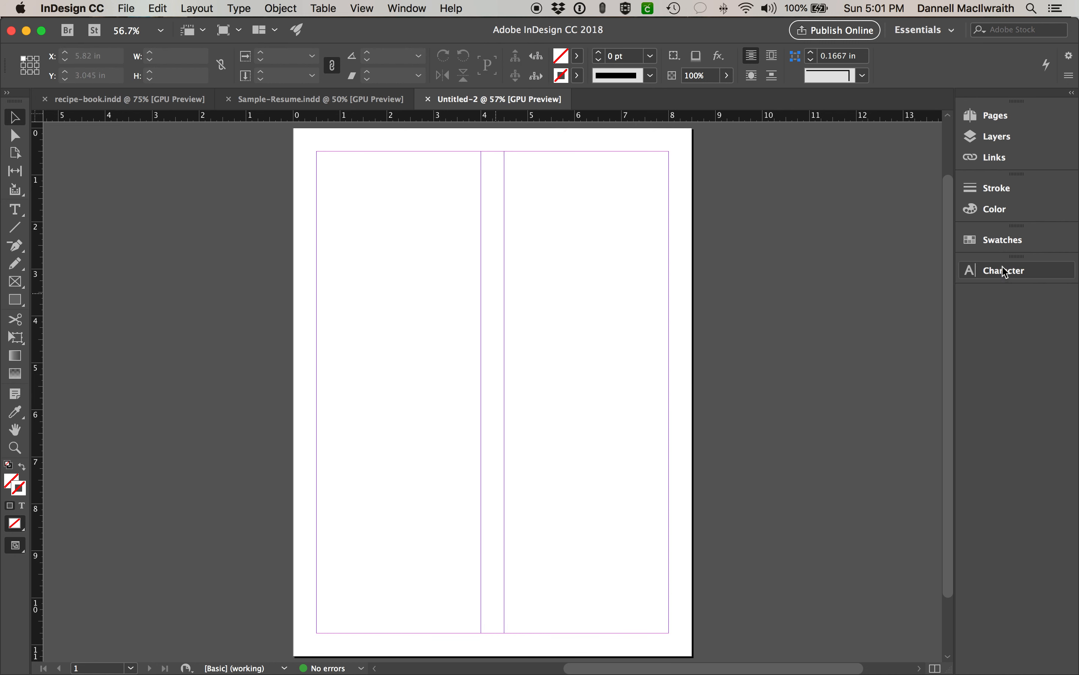
- Open the Paragraph panel and dock it into the right panel dock
{"action": "left_click", "coordinate": [420, 10]}
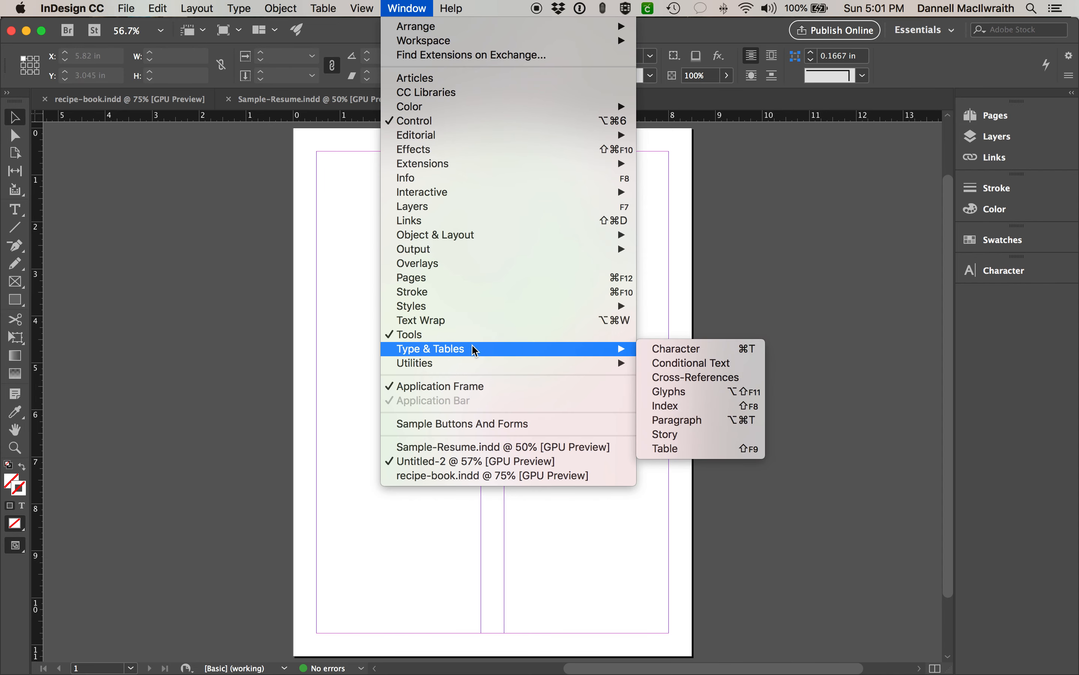
{"action": "mouse_move", "coordinate": [622, 355]}
{"action": "left_click", "coordinate": [676, 420]}
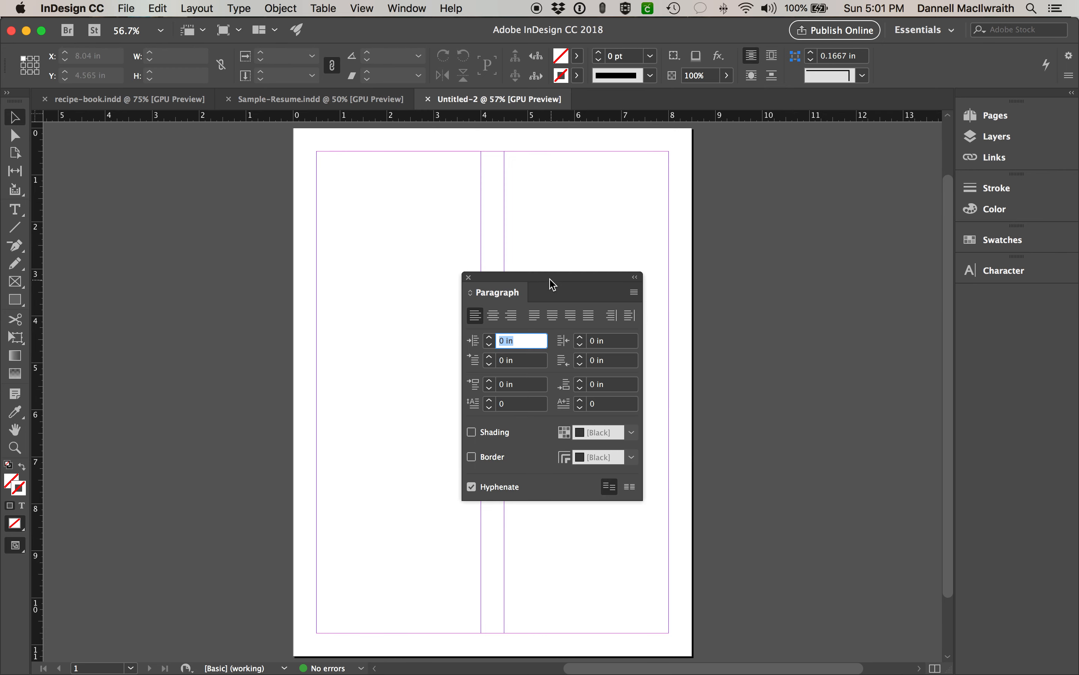
{"action": "left_click_drag", "start_coordinate": [538, 297], "coordinate": [1035, 309]}
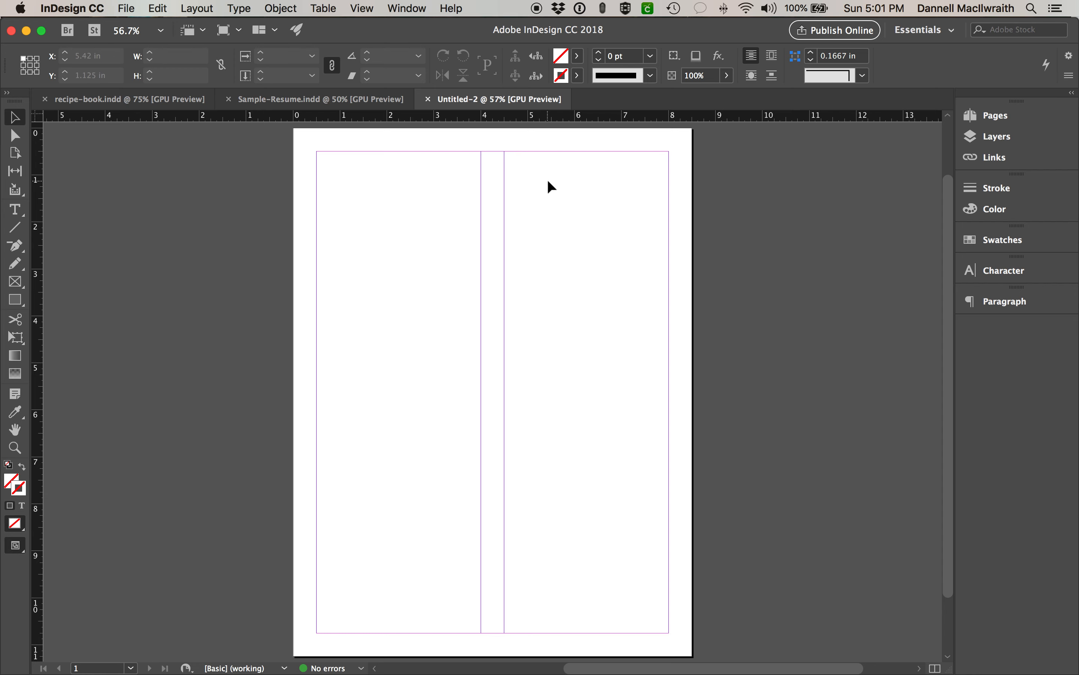
- Open Window > Styles > Character Styles and dock the style panels
{"action": "left_click", "coordinate": [411, 7]}
{"action": "mouse_move", "coordinate": [446, 258]}
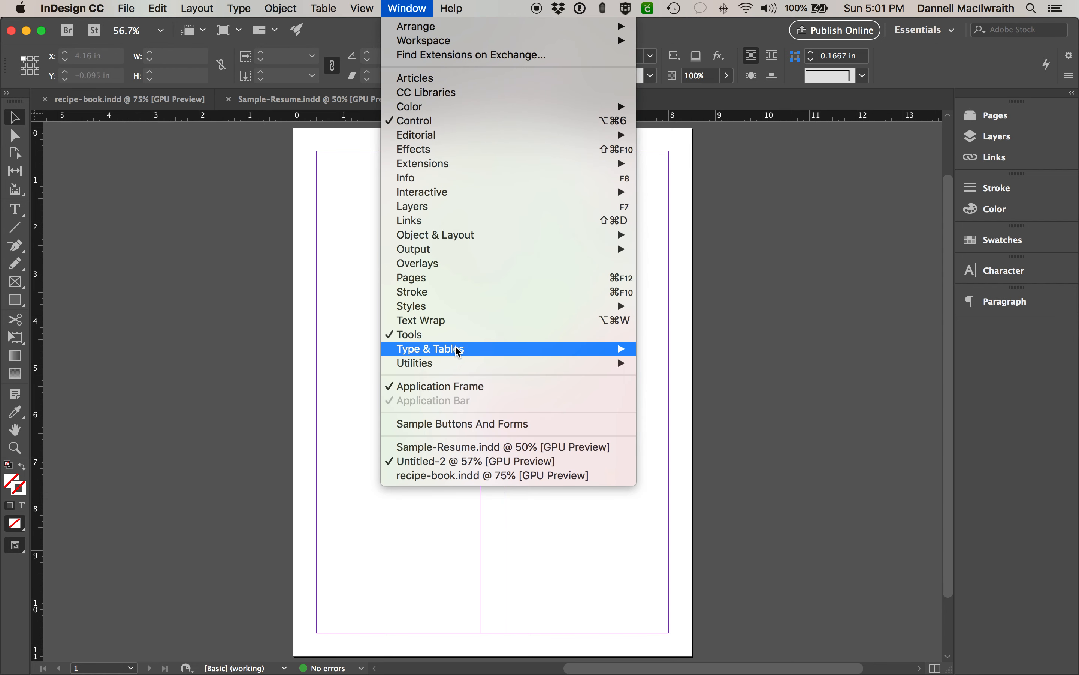
{"action": "mouse_move", "coordinate": [623, 351]}
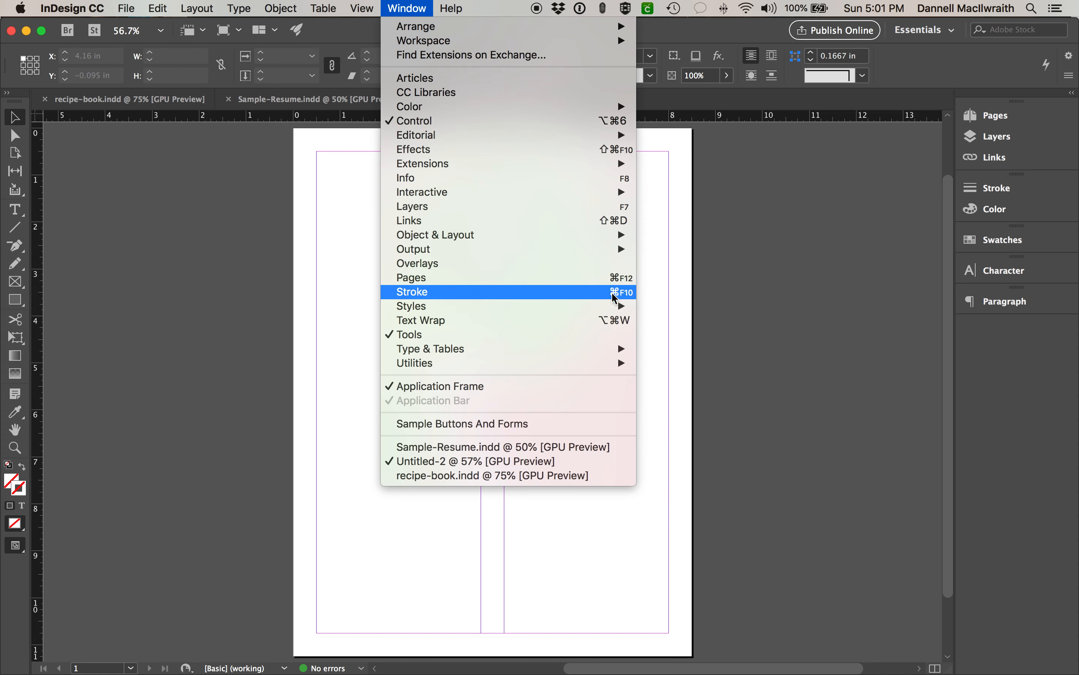
{"action": "mouse_move", "coordinate": [618, 306]}
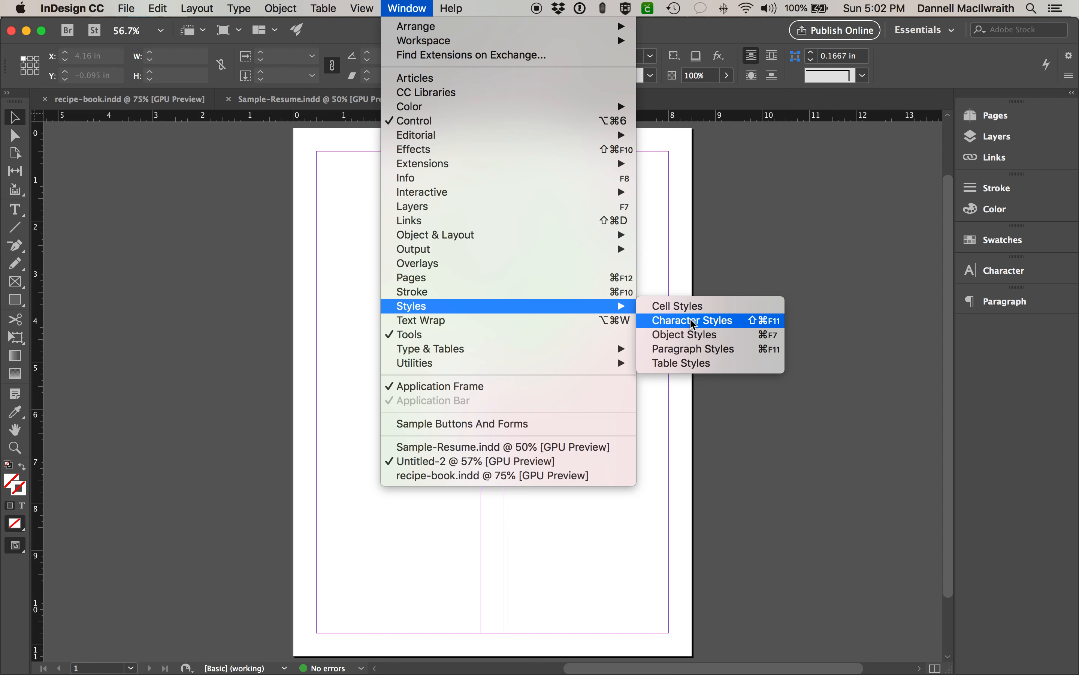
{"action": "left_click", "coordinate": [739, 321]}
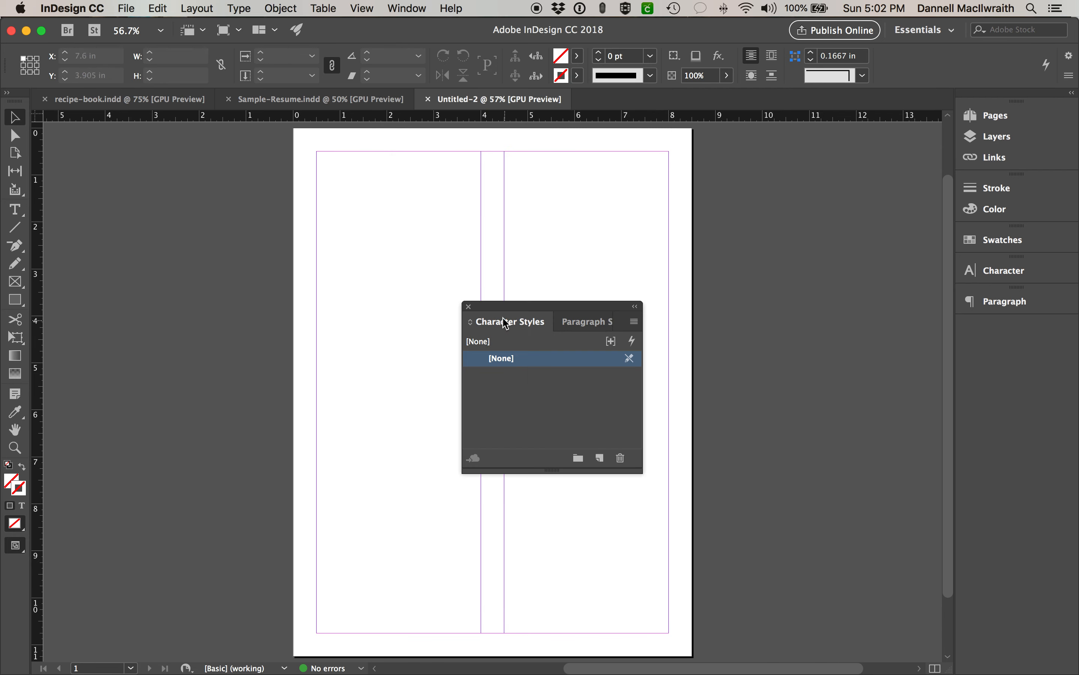
{"action": "left_click_drag", "start_coordinate": [492, 321], "coordinate": [997, 340]}
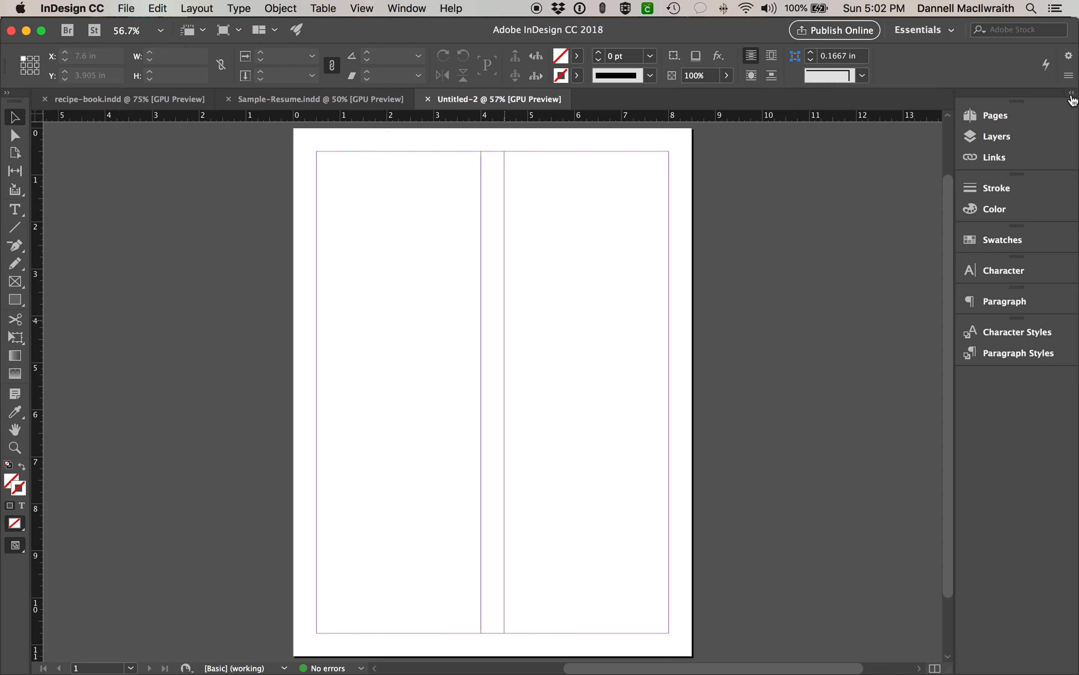
- Expand the docked panels and the Character and Paragraph sections
{"action": "left_click", "coordinate": [1072, 95]}
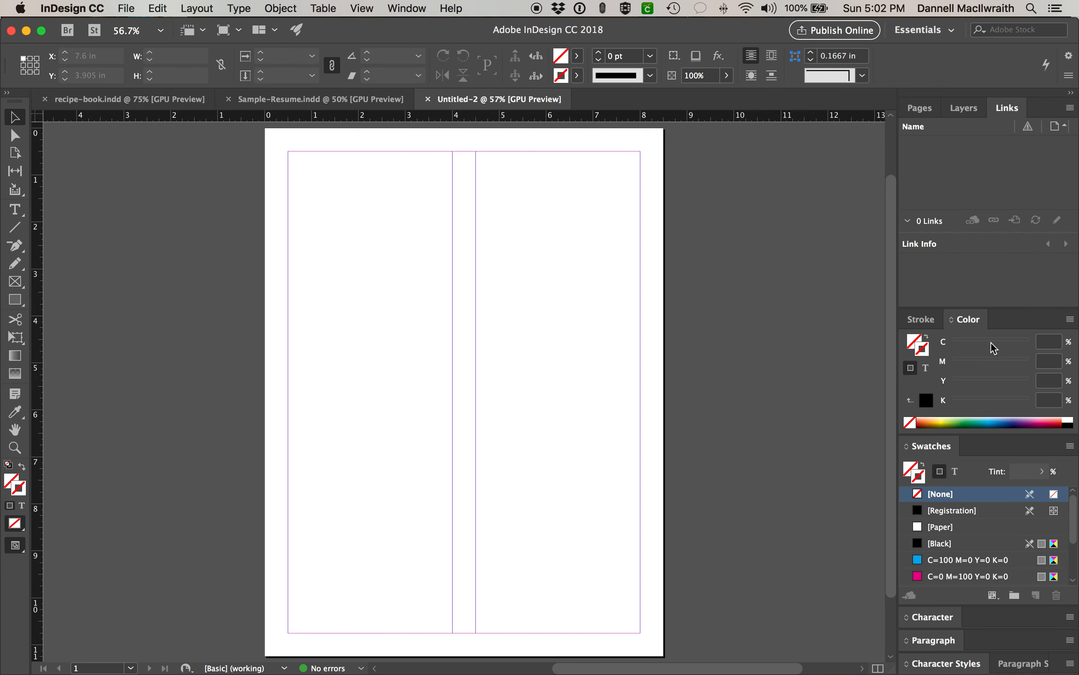
{"action": "left_click", "coordinate": [940, 615]}
{"action": "left_click", "coordinate": [939, 643]}
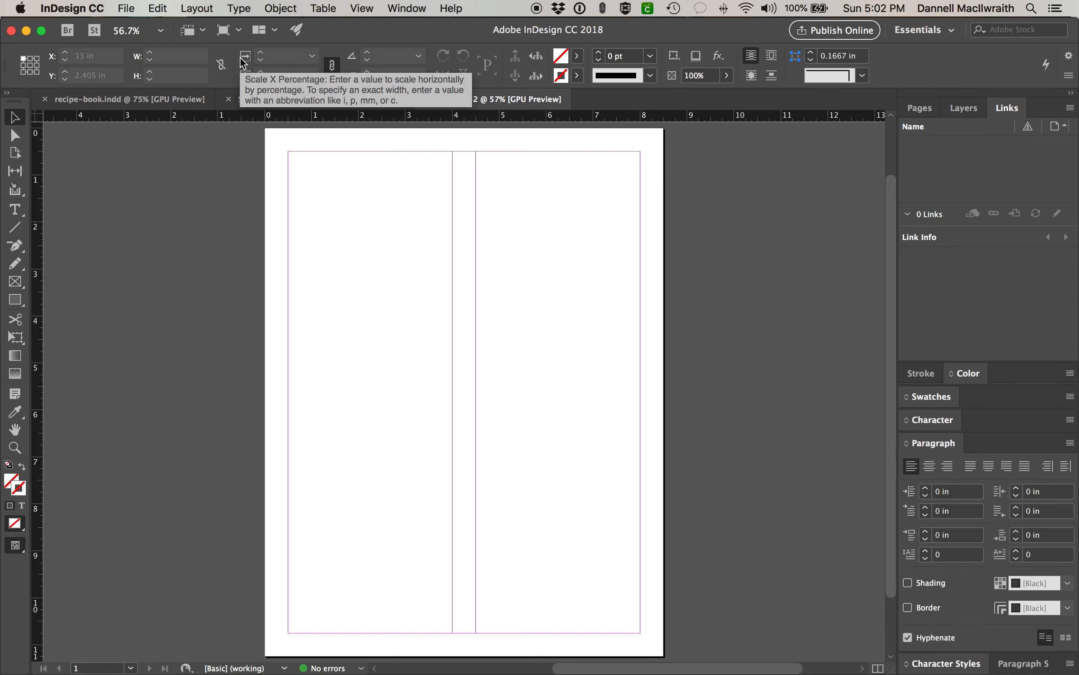
- Show the Tools panel at double width and browse the selection and shape tools
{"action": "left_click", "coordinate": [8, 93]}
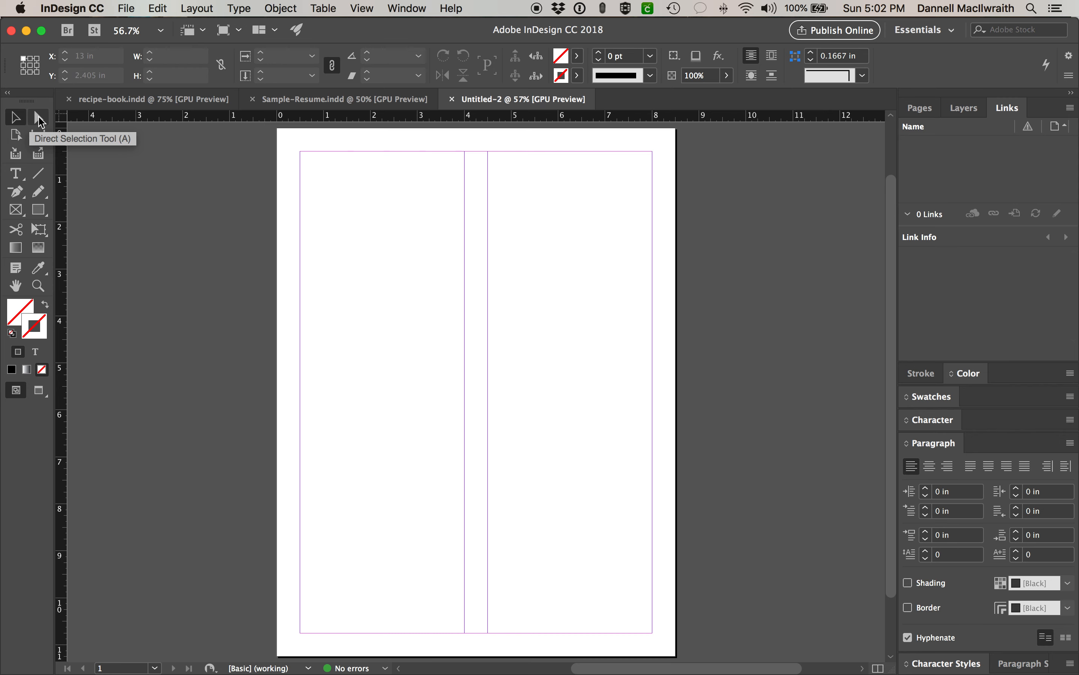
{"action": "left_click", "coordinate": [38, 117]}
{"action": "left_click", "coordinate": [16, 117]}
{"action": "left_click", "coordinate": [37, 119]}
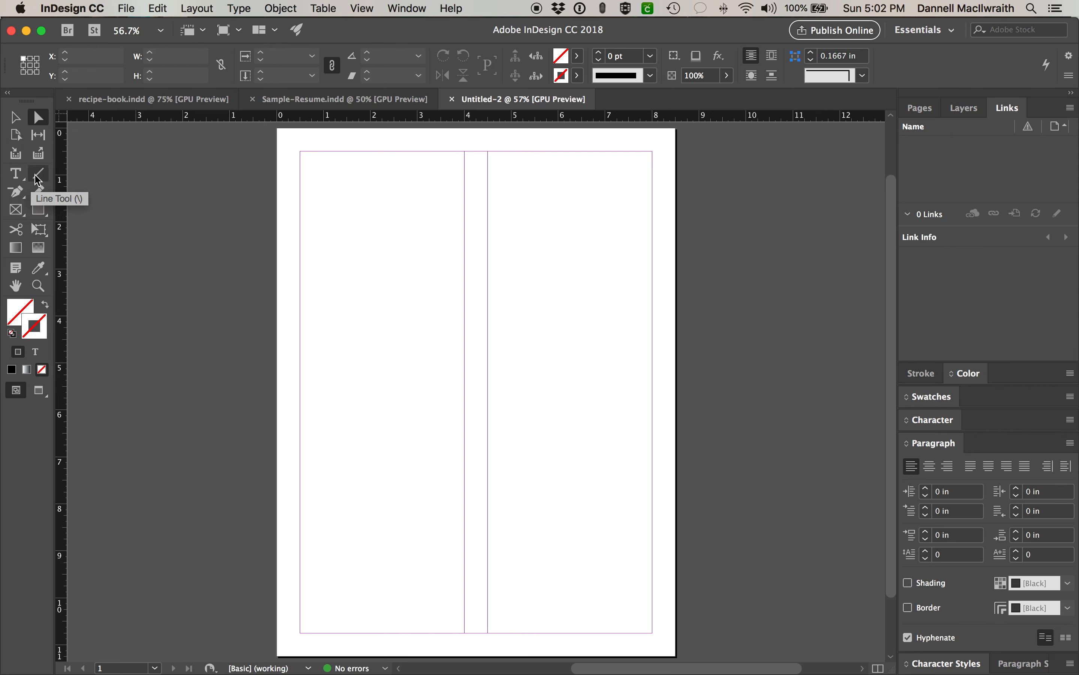
{"action": "mouse_move", "coordinate": [38, 213]}
{"action": "left_mouse_down"}
{"action": "mouse_move", "coordinate": [65, 223]}
{"action": "mouse_move", "coordinate": [41, 214]}
{"action": "left_mouse_up"}
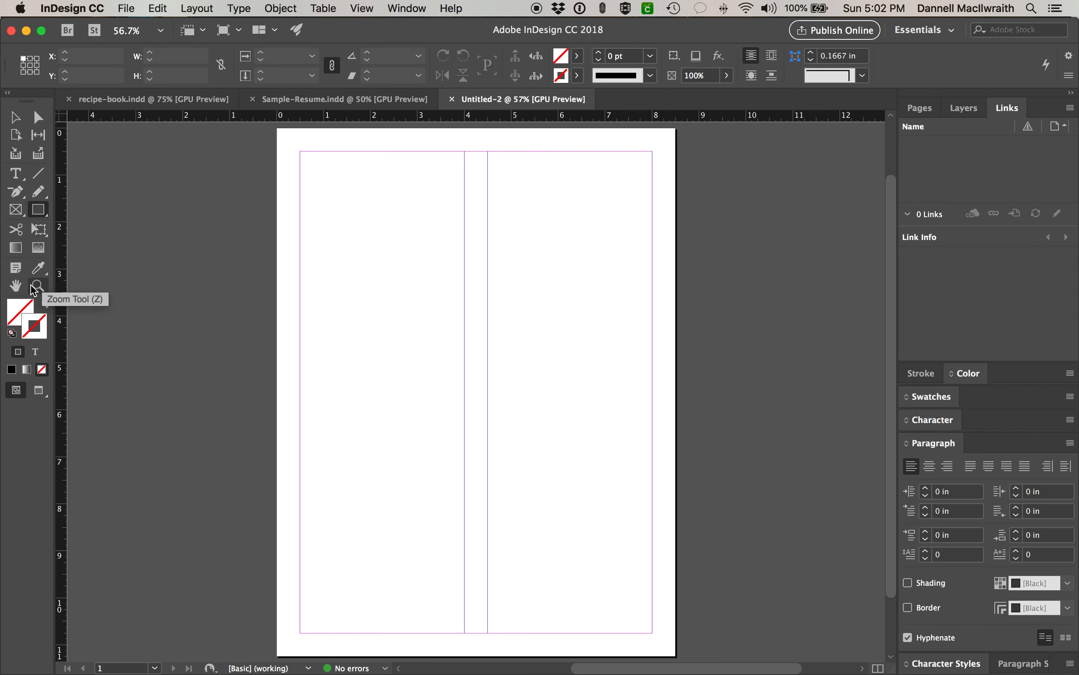
- Bring the Stroke swatch forward and pick the Rectangle Frame Tool, cancelling its size dialog
{"action": "left_click", "coordinate": [34, 326]}
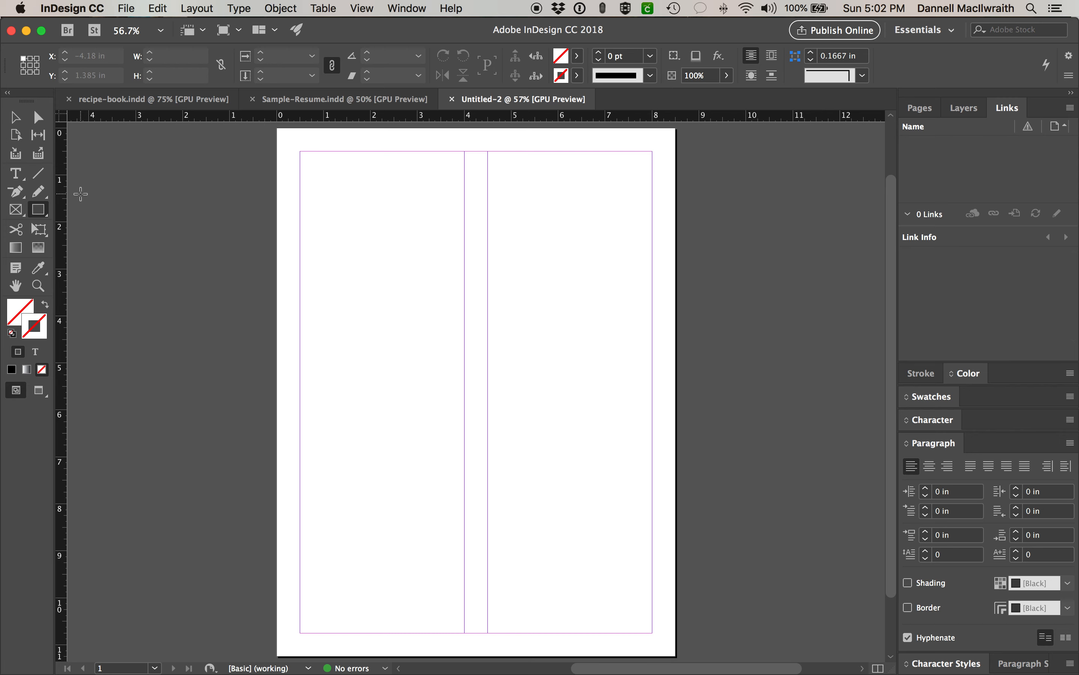
{"action": "left_click", "coordinate": [16, 214]}
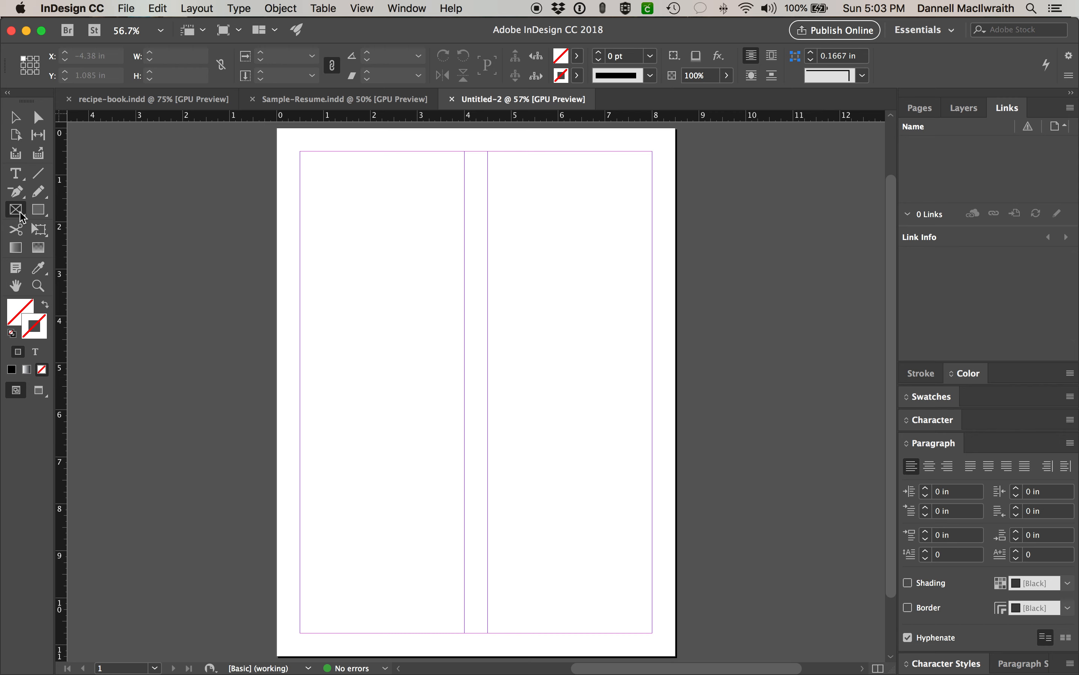
{"action": "left_click", "coordinate": [76, 218]}
{"action": "left_click", "coordinate": [616, 354]}
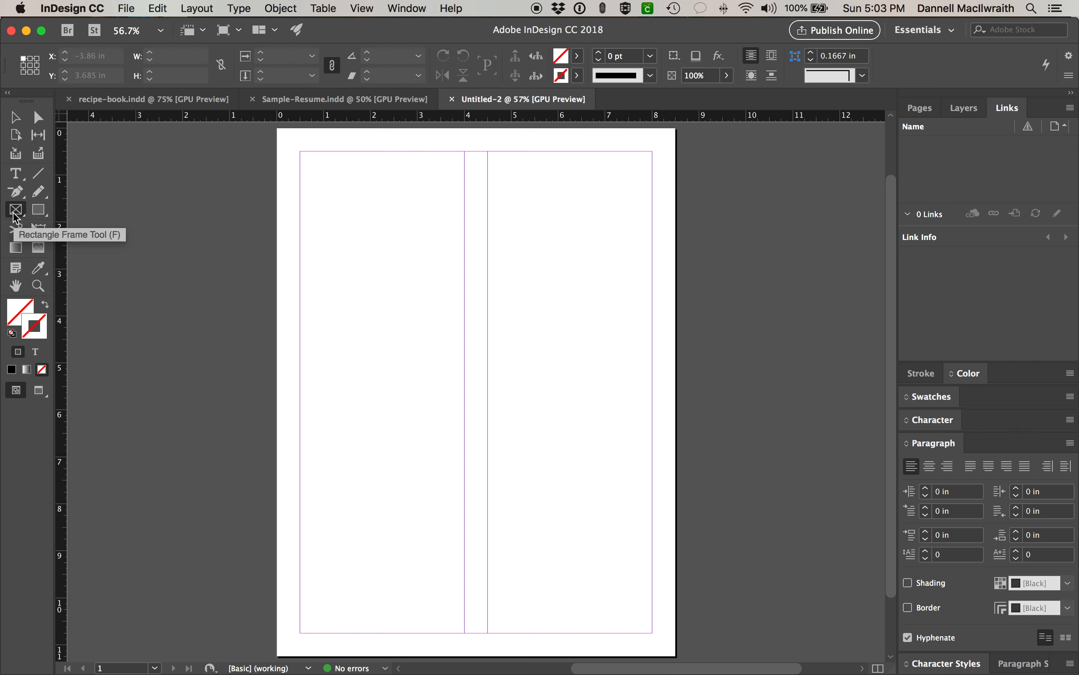
- Drag a 2.7 x 1.285 in frame at the page's top centre, then open File
{"action": "mouse_move", "coordinate": [415, 152]}
{"action": "left_mouse_down"}
{"action": "mouse_move", "coordinate": [436, 174]}
{"action": "mouse_move", "coordinate": [540, 219]}
{"action": "mouse_move", "coordinate": [552, 210]}
{"action": "mouse_move", "coordinate": [542, 212]}
{"action": "left_mouse_up"}
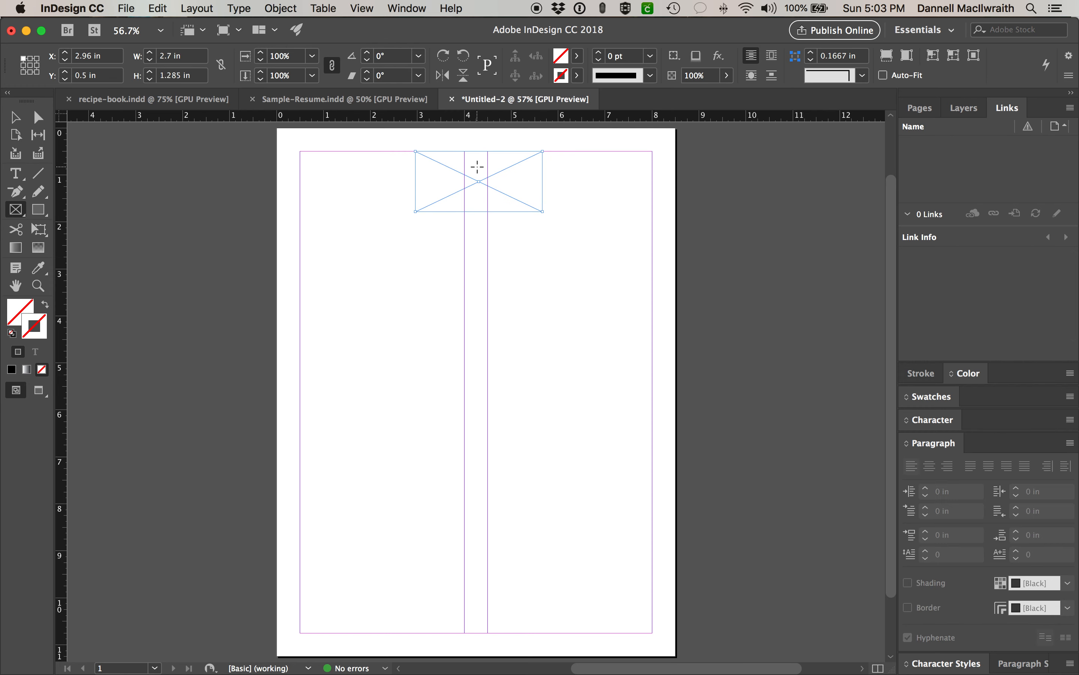
{"action": "left_click", "coordinate": [127, 8]}
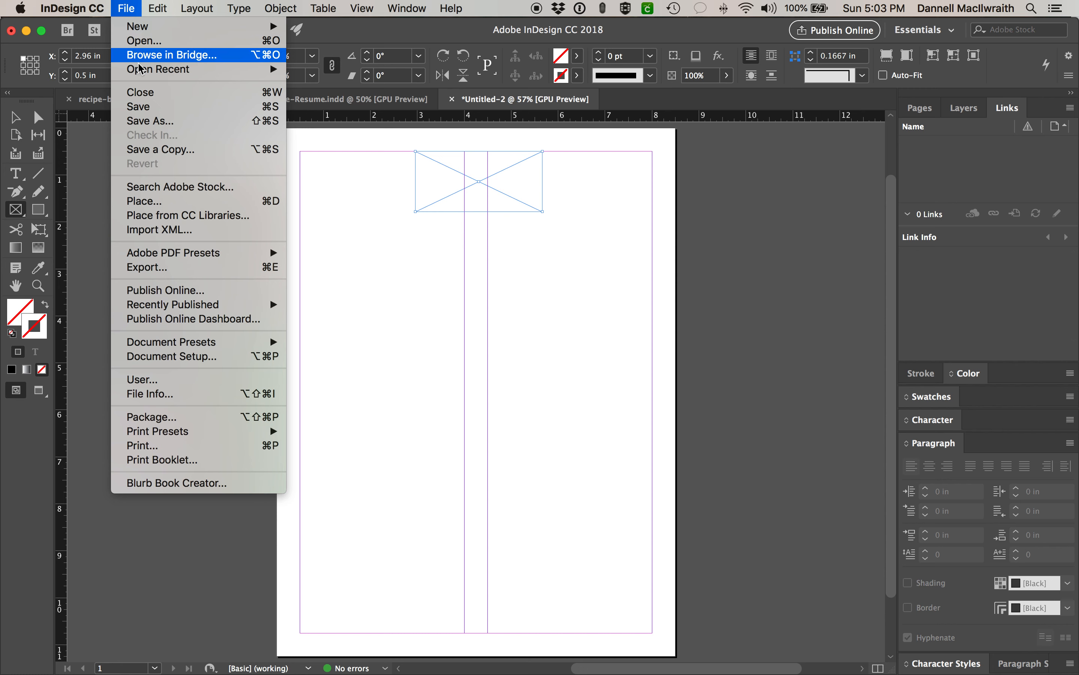
- Place Sample Logo.ai into the top frame via File > Place
{"action": "left_click", "coordinate": [192, 200]}
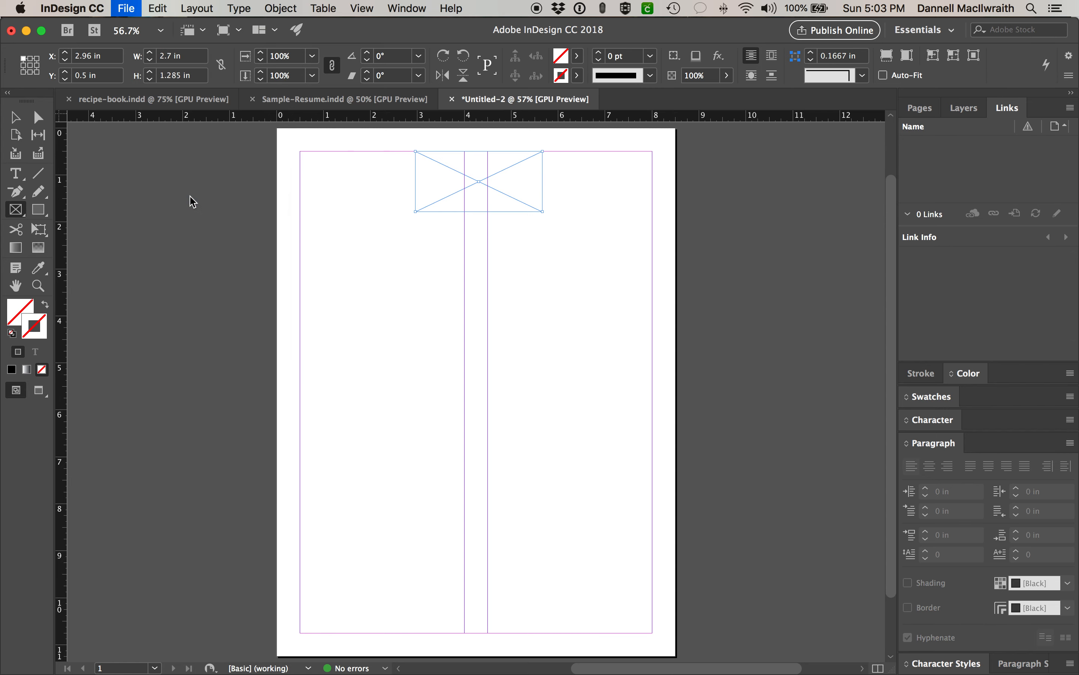
{"action": "left_click", "coordinate": [468, 165]}
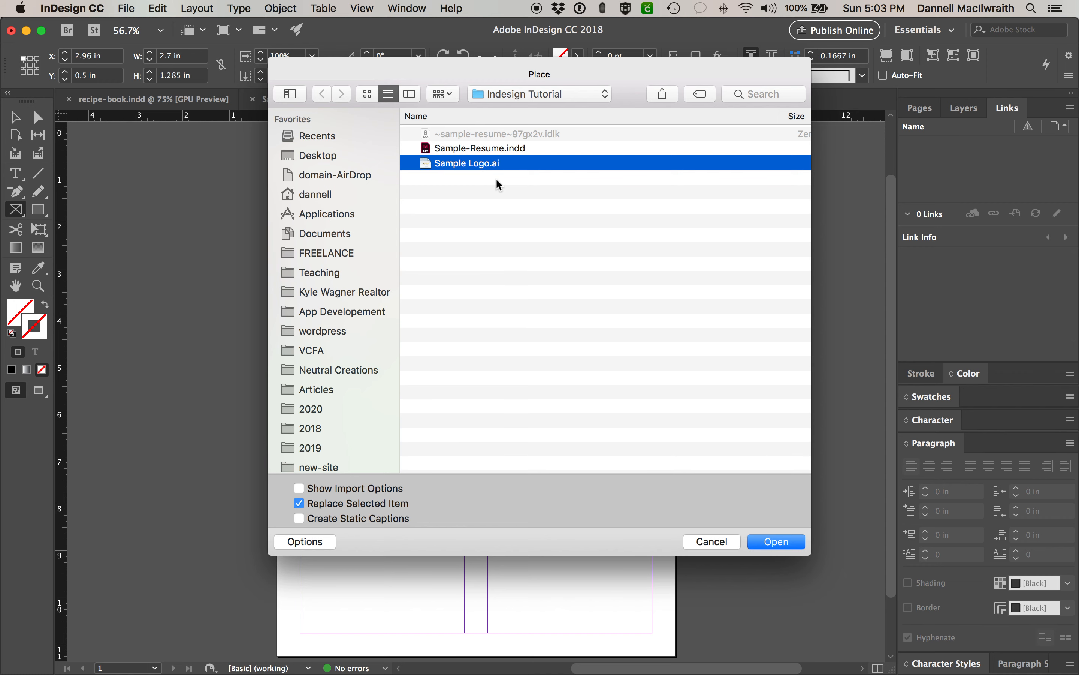
{"action": "left_click", "coordinate": [779, 541]}
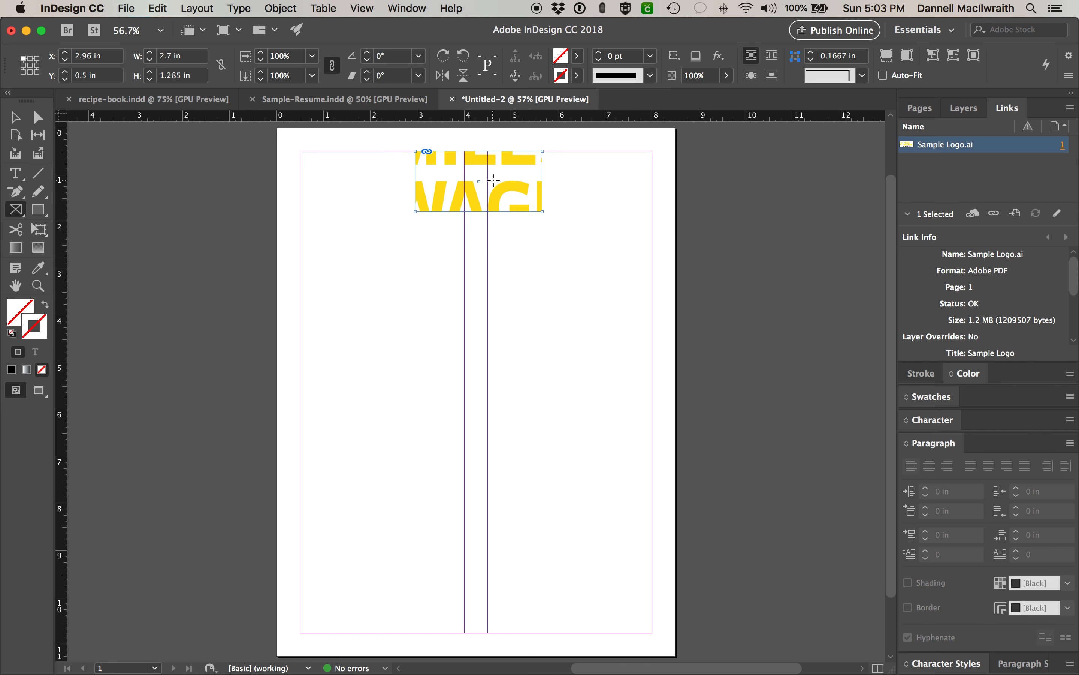
{"action": "right_click", "coordinate": [494, 181]}
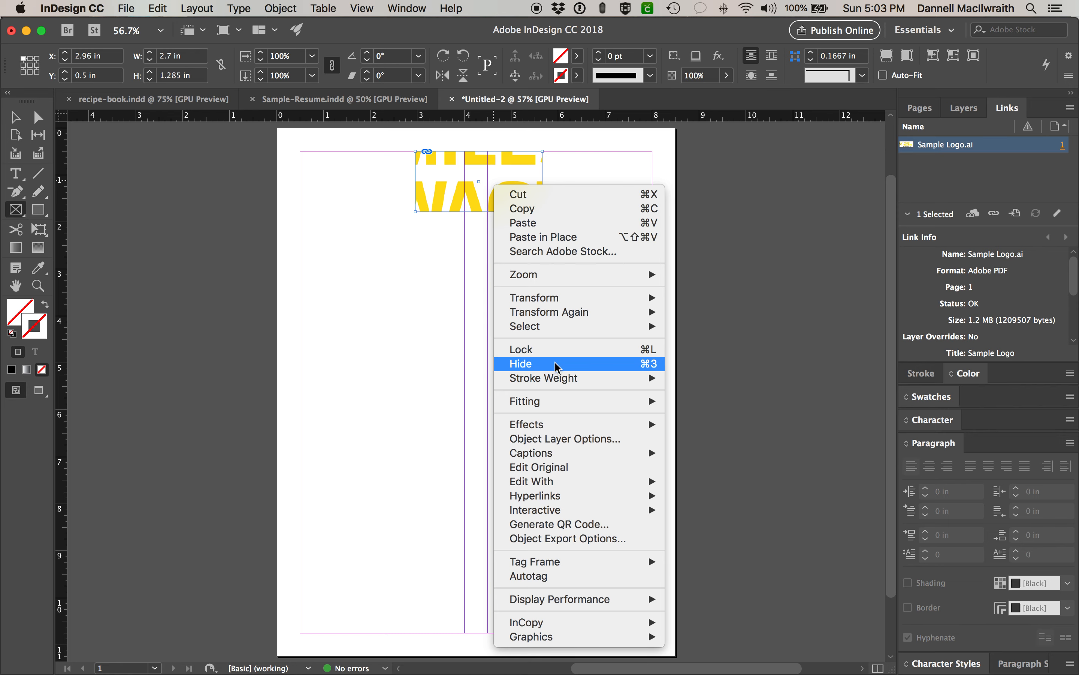
- Apply Fitting > Fit Content Proportionally so the whole logo shows in its frame
{"action": "mouse_move", "coordinate": [588, 403]}
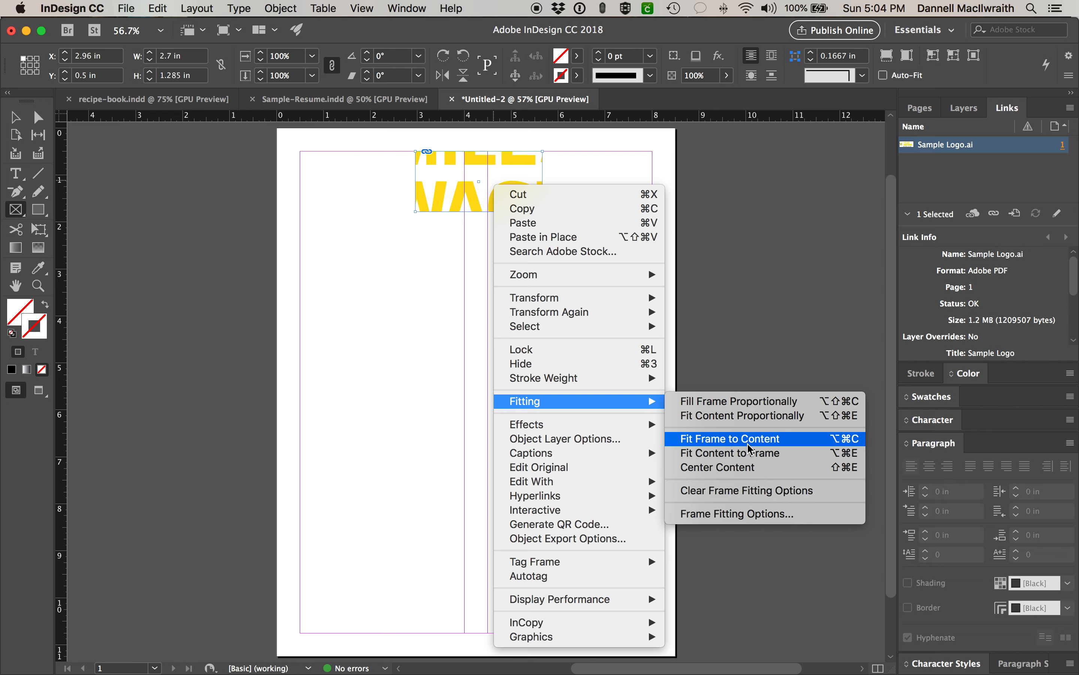
{"action": "left_click", "coordinate": [749, 459]}
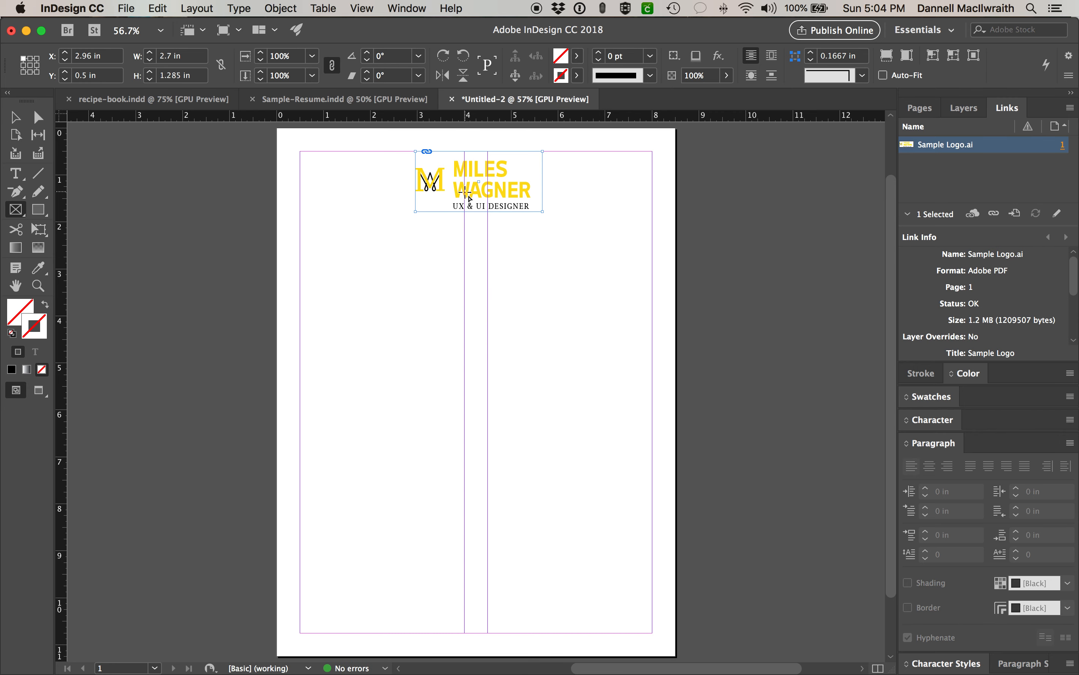
{"action": "key", "text": "super+z"}
{"action": "right_click", "coordinate": [503, 192]}
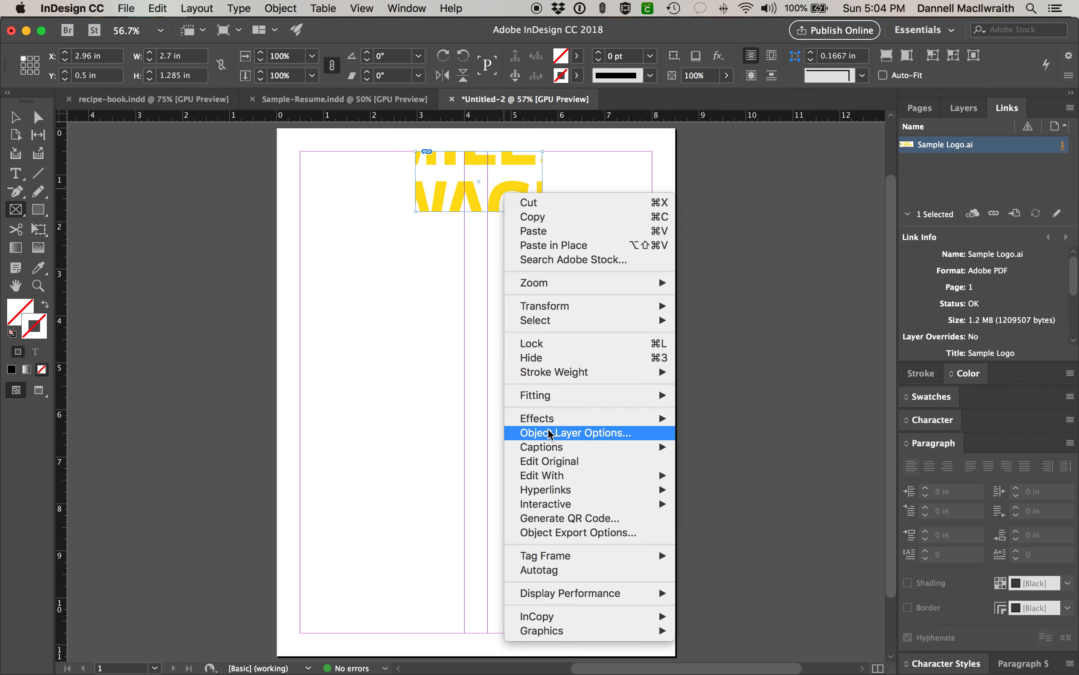
{"action": "mouse_move", "coordinate": [556, 396]}
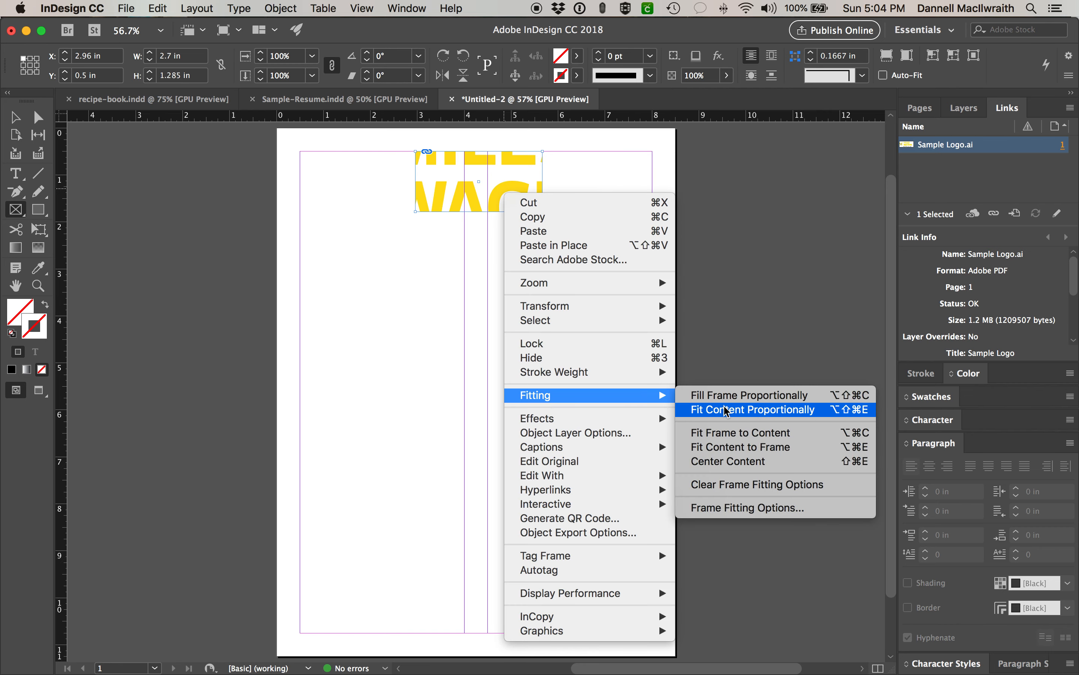
{"action": "left_click", "coordinate": [726, 410]}
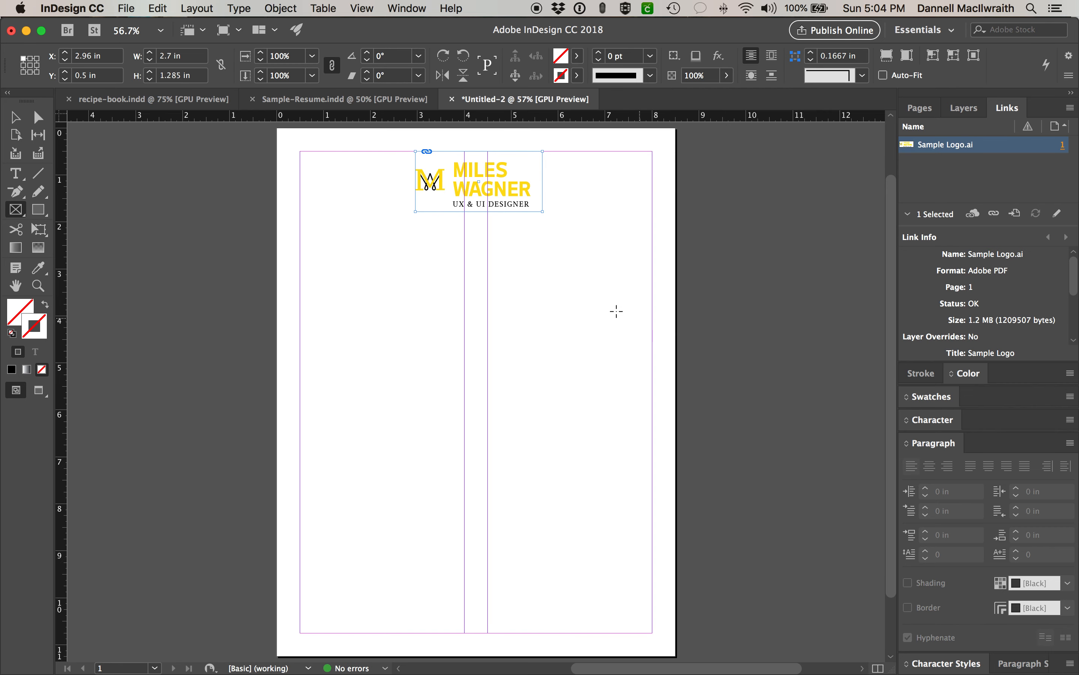
- Centre the logo content within its frame and return to the Selection Tool
{"action": "right_click", "coordinate": [488, 173]}
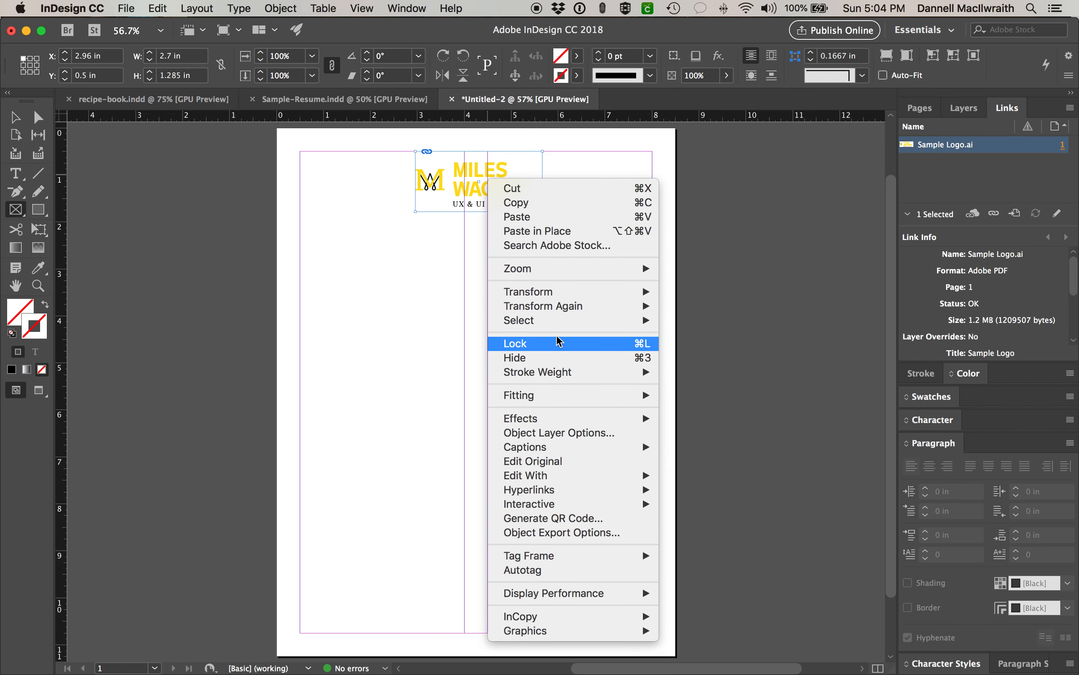
{"action": "mouse_move", "coordinate": [578, 396]}
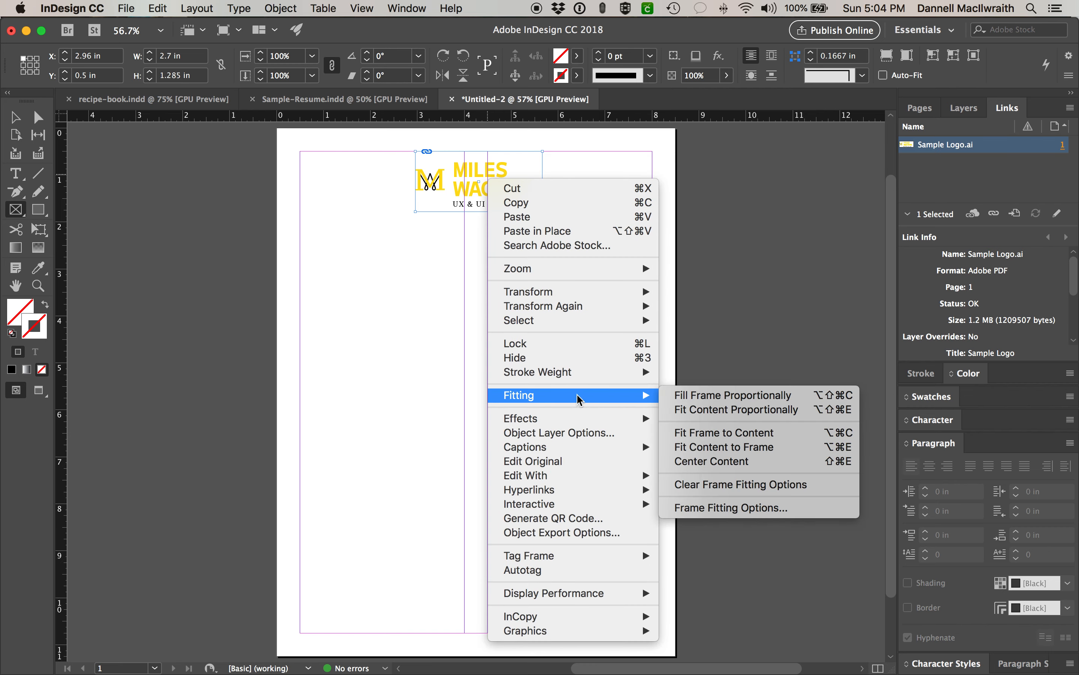
{"action": "left_click", "coordinate": [726, 466]}
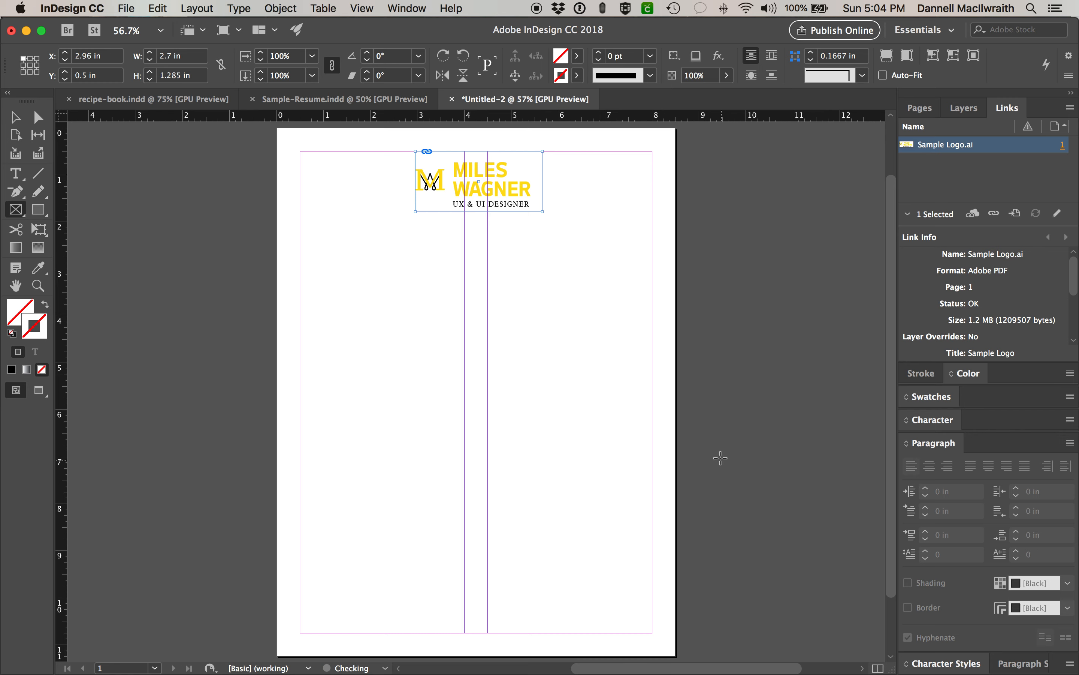
{"action": "left_click", "coordinate": [15, 117]}
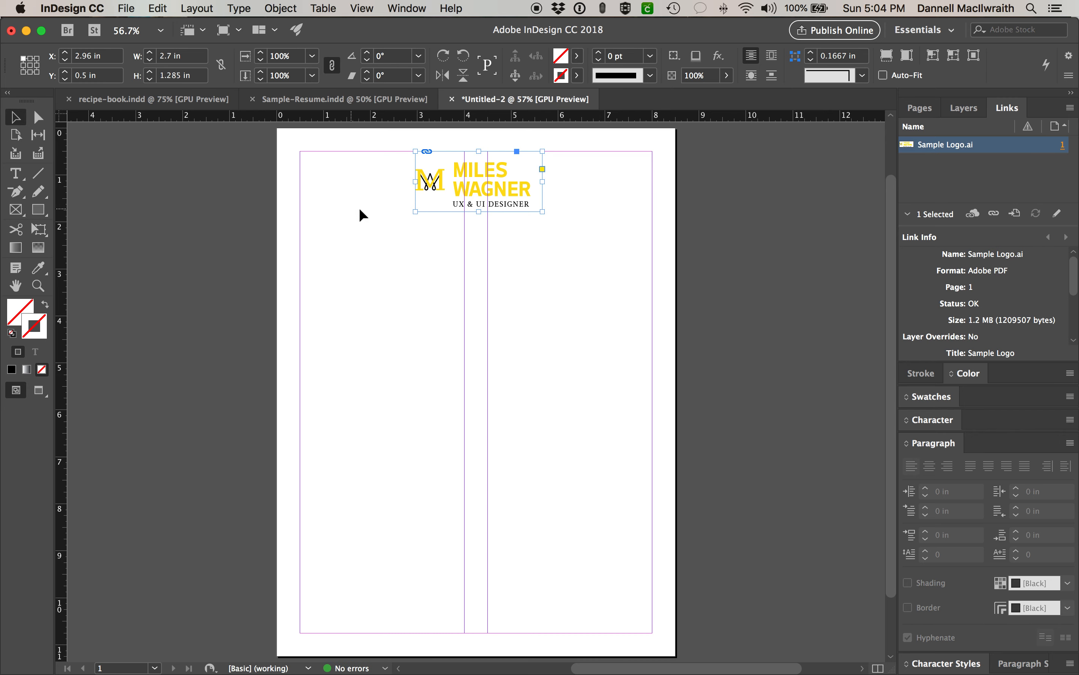
- Select the Sample Logo.ai frame at the top centre of the page and scroll down slightly
{"action": "left_click", "coordinate": [392, 214]}
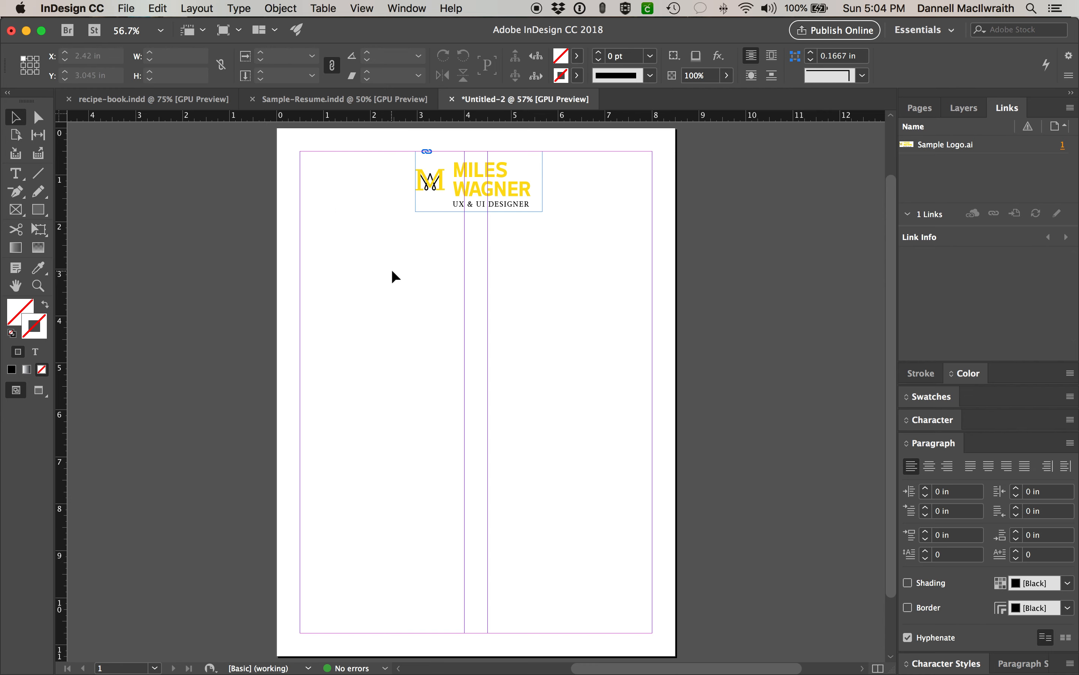
{"action": "scroll", "coordinate": [392, 269], "scroll_direction": "down", "scroll_amount": 2}
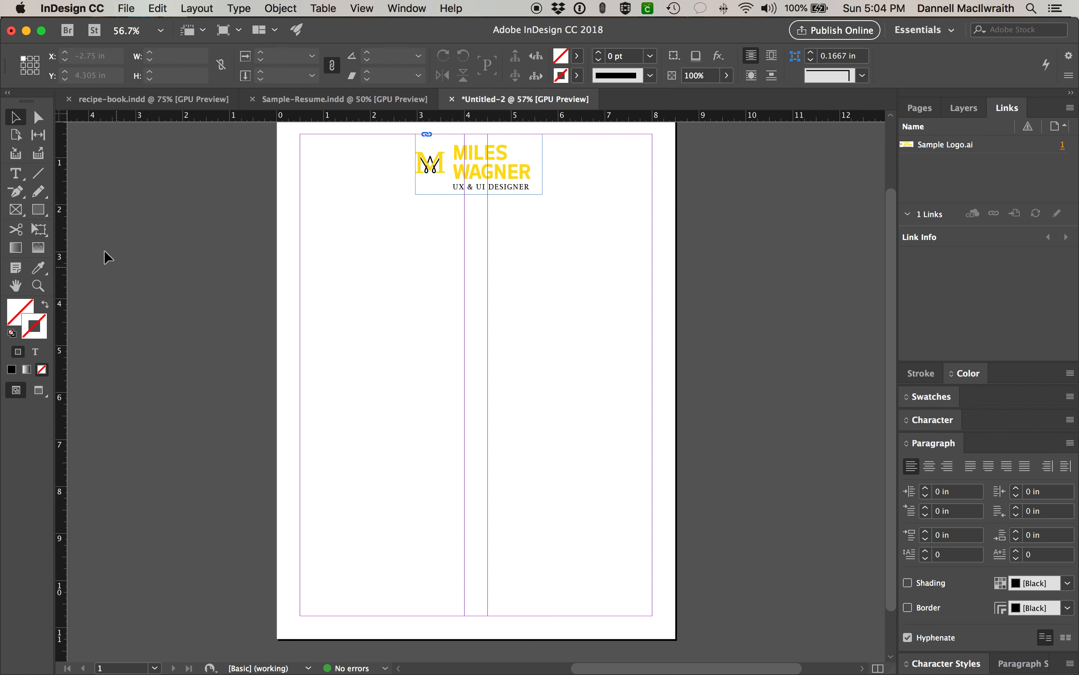
- Draw a 6.5 in horizontal line near the page bottom with a 1 pt black stroke
{"action": "left_click", "coordinate": [40, 175]}
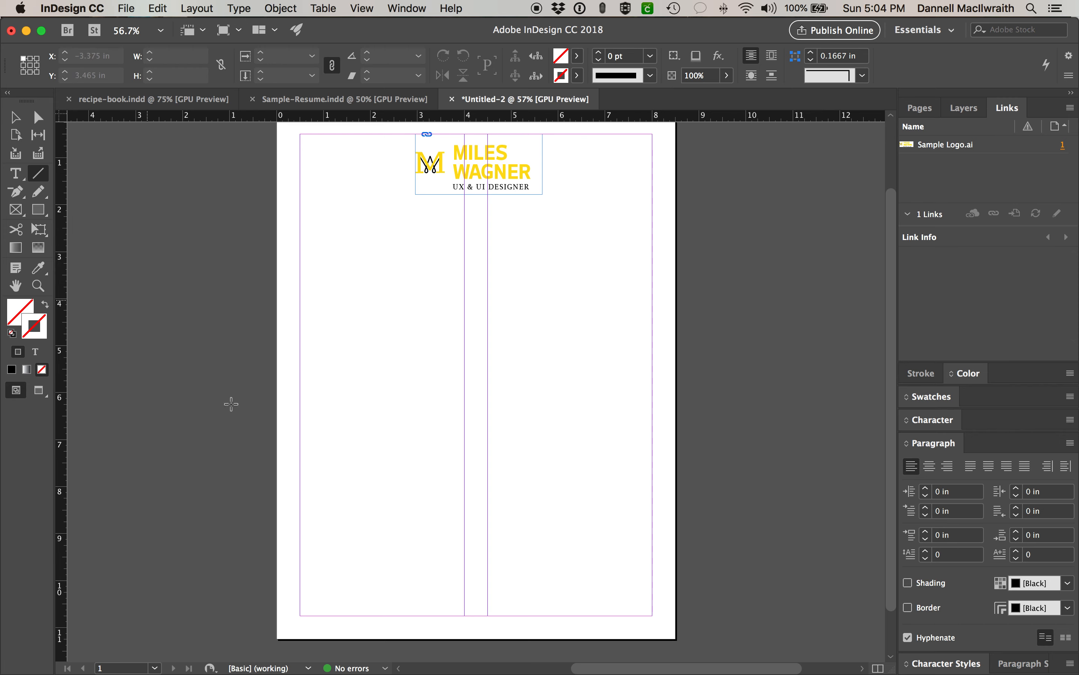
{"action": "left_click_drag", "start_coordinate": [323, 584], "coordinate": [626, 578]}
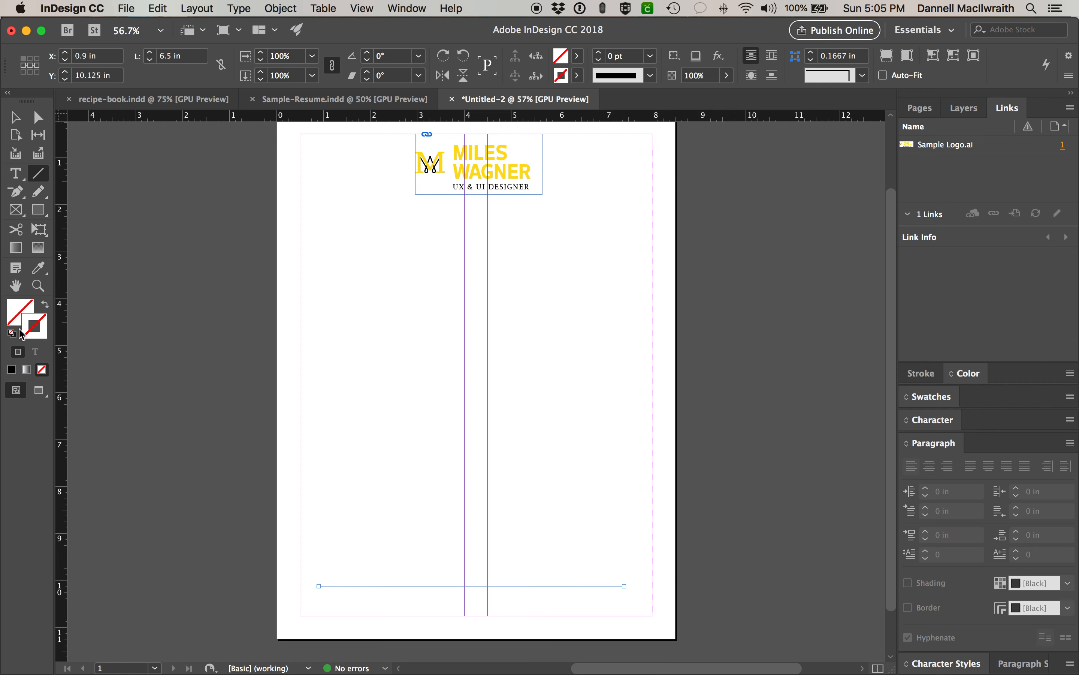
{"action": "left_click", "coordinate": [12, 333]}
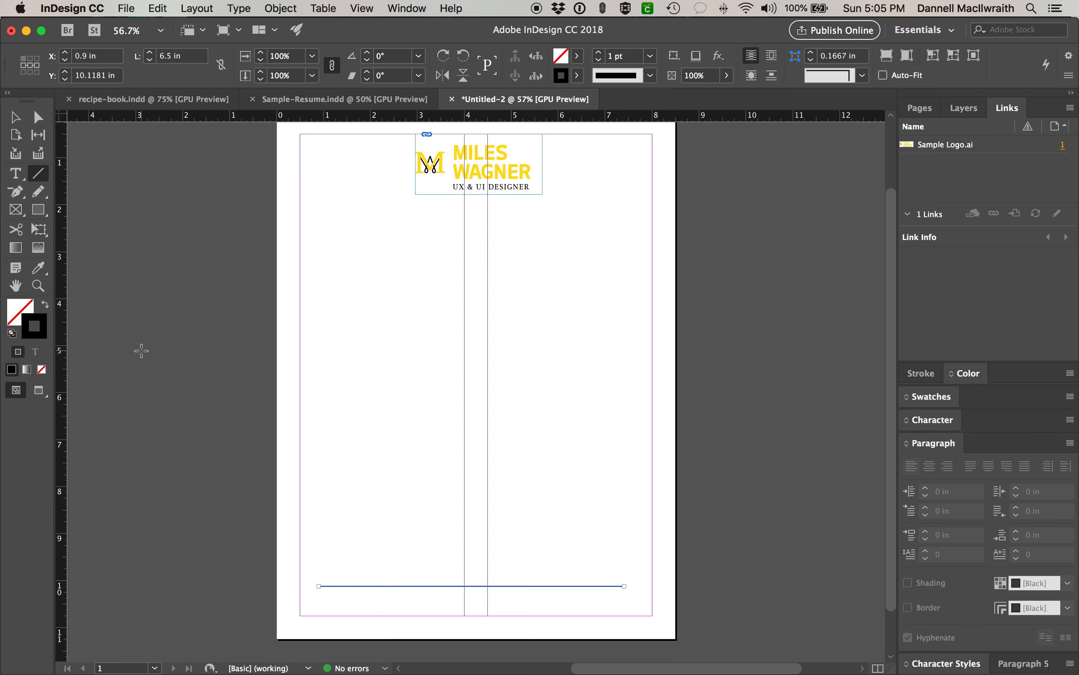
{"action": "key", "text": "v"}
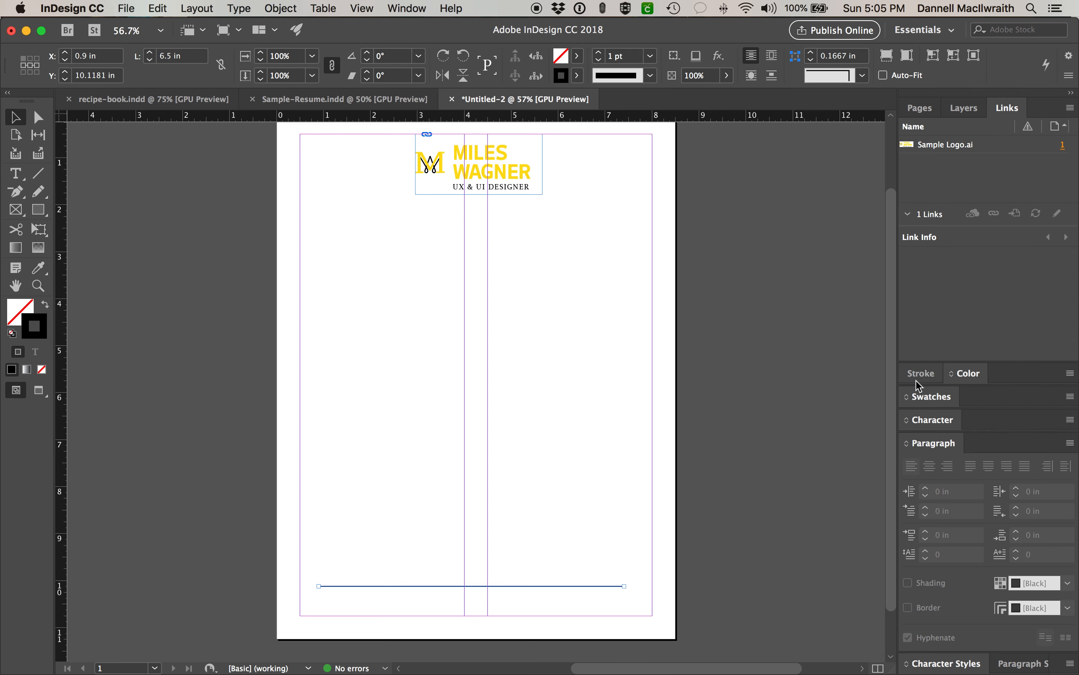
- Float the Swatches panel beside the page and enlarge it to show every swatch
{"action": "left_click", "coordinate": [926, 397]}
{"action": "left_click_drag", "start_coordinate": [930, 512], "coordinate": [714, 165]}
{"action": "left_click_drag", "start_coordinate": [764, 251], "coordinate": [779, 471]}
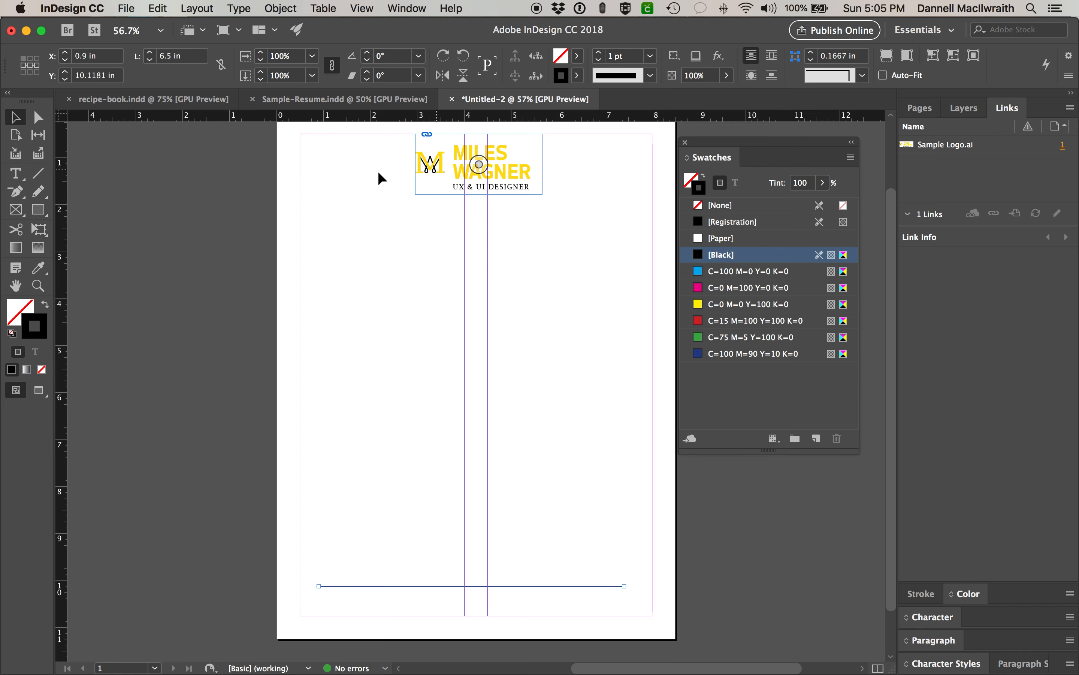
- Sample the logo's yellow onto the line's stroke and save it as a new swatch
{"action": "left_click", "coordinate": [40, 270]}
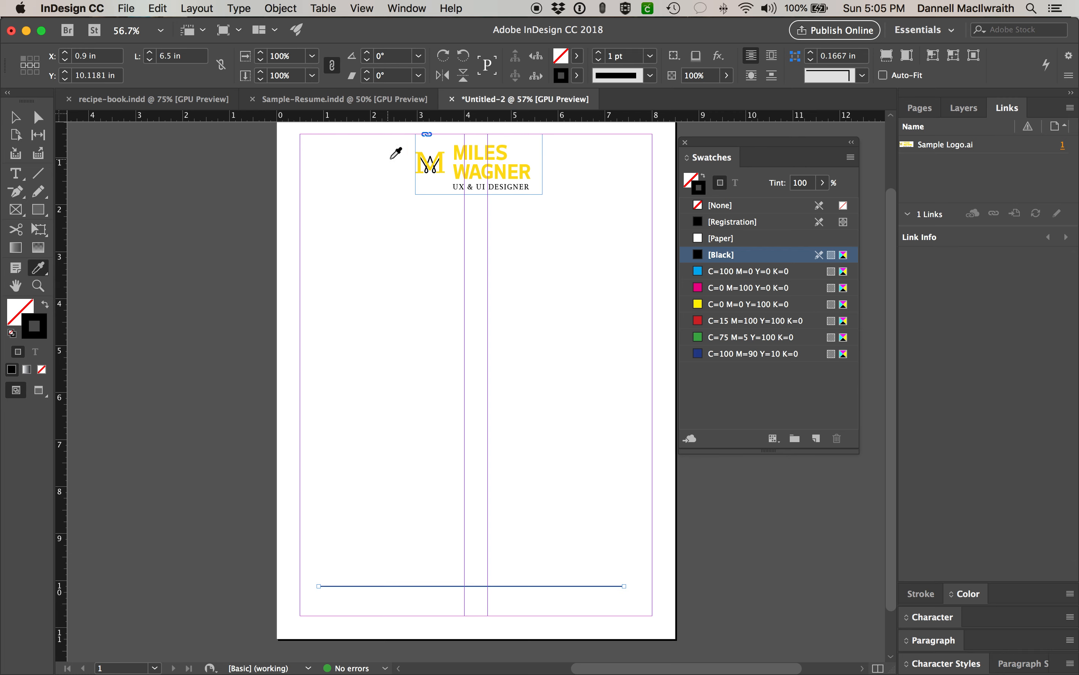
{"action": "left_click", "coordinate": [460, 157]}
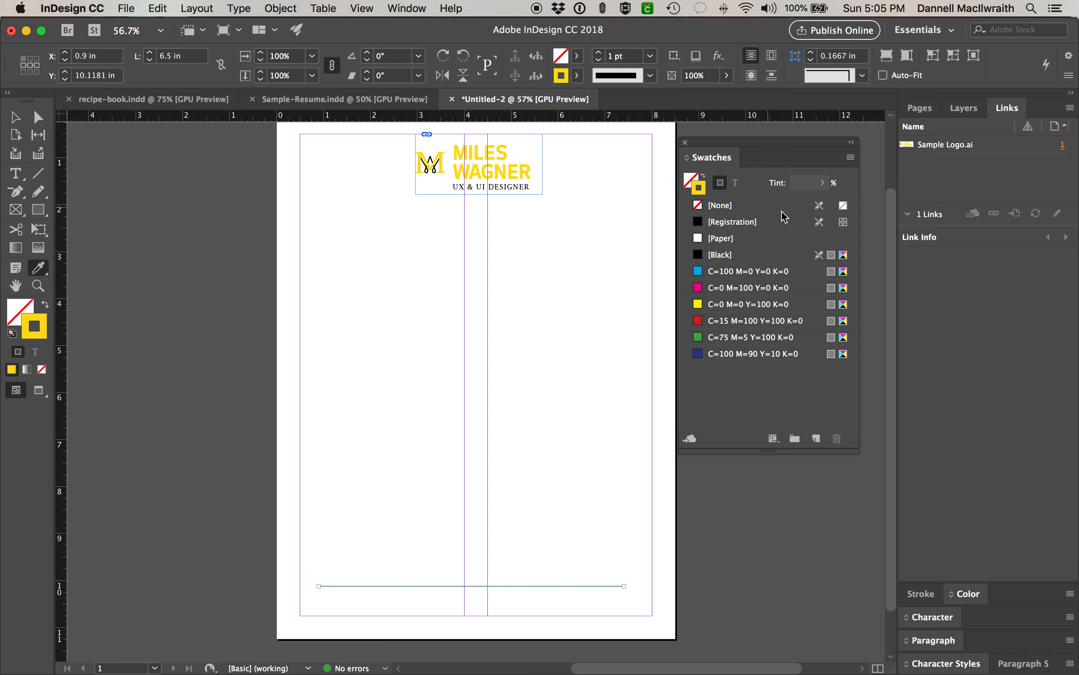
{"action": "left_click_drag", "start_coordinate": [700, 186], "coordinate": [713, 364]}
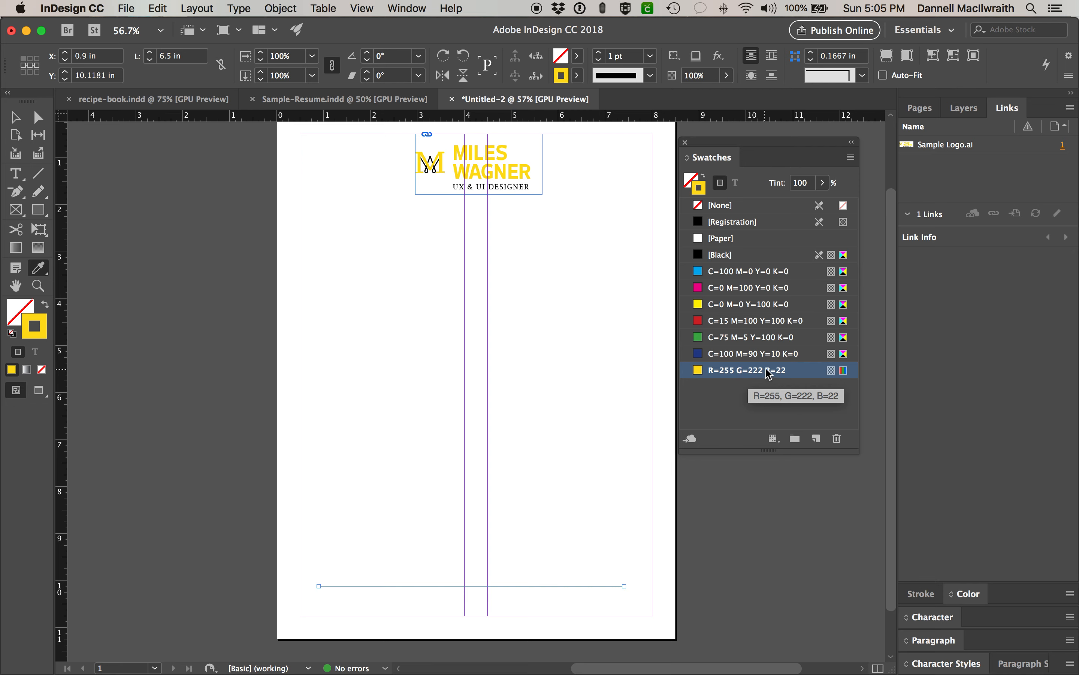
- Change the R=255 G=222 B=22 swatch's colour mode to CMYK, giving C=2 M=9 Y=97 K=0
{"action": "right_click", "coordinate": [796, 375]}
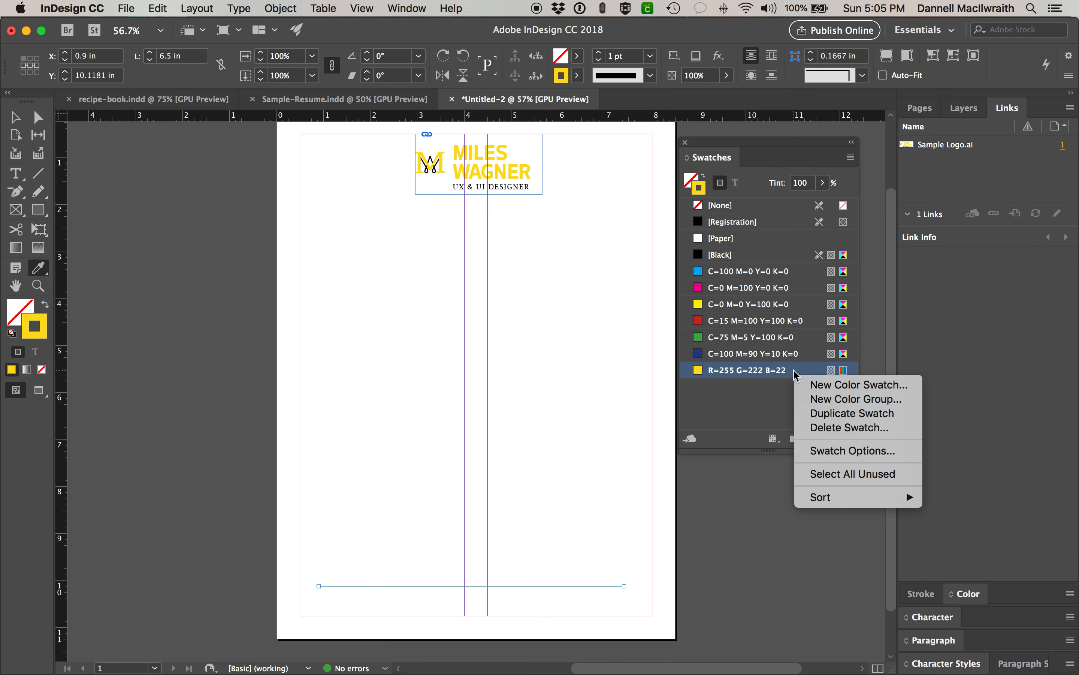
{"action": "left_click", "coordinate": [826, 451]}
{"action": "left_click", "coordinate": [607, 288]}
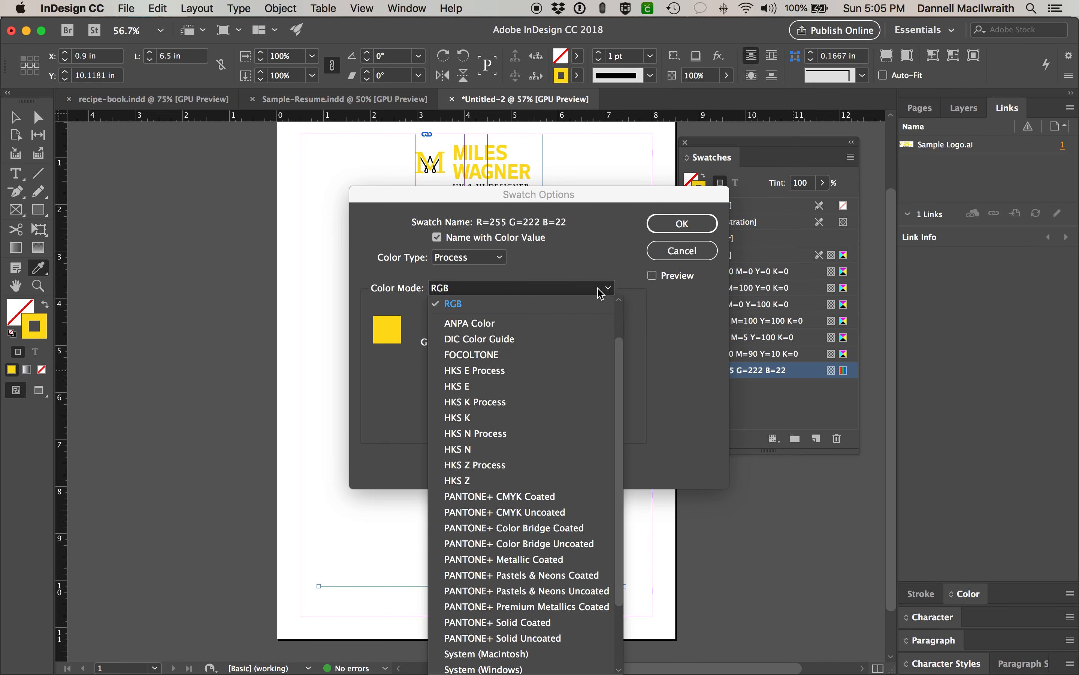
{"action": "scroll", "coordinate": [593, 407], "scroll_direction": "down", "scroll_amount": 3}
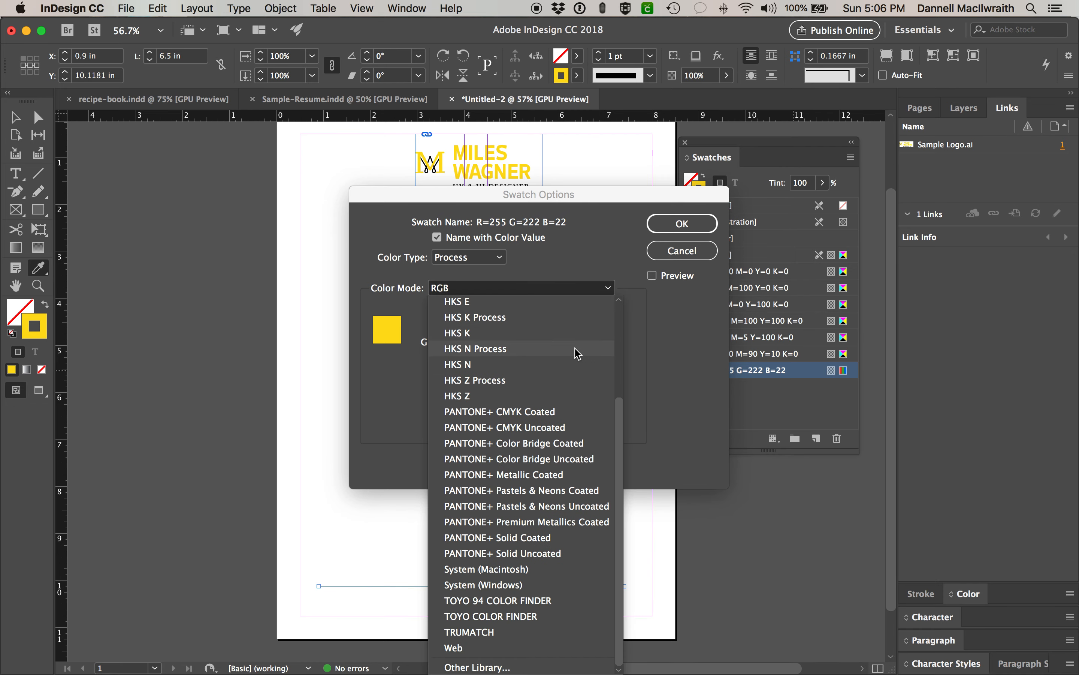
{"action": "scroll", "coordinate": [576, 353], "scroll_direction": "up", "scroll_amount": 3}
{"action": "scroll", "coordinate": [576, 352], "scroll_direction": "up", "scroll_amount": 2}
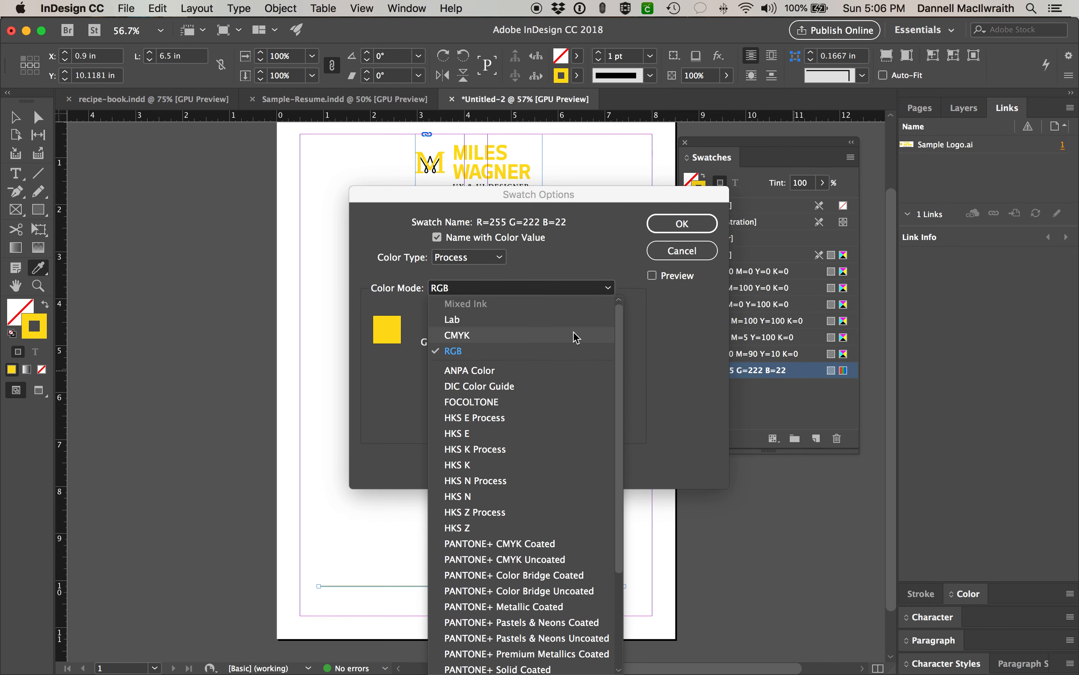
{"action": "left_click", "coordinate": [481, 336]}
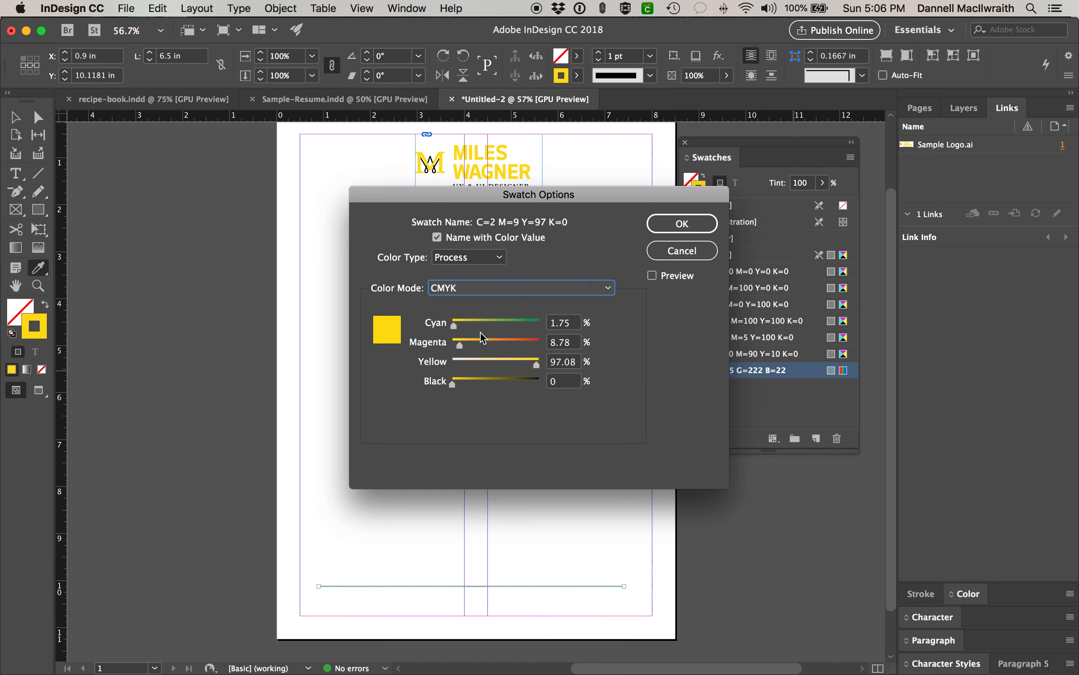
{"action": "left_click", "coordinate": [683, 223]}
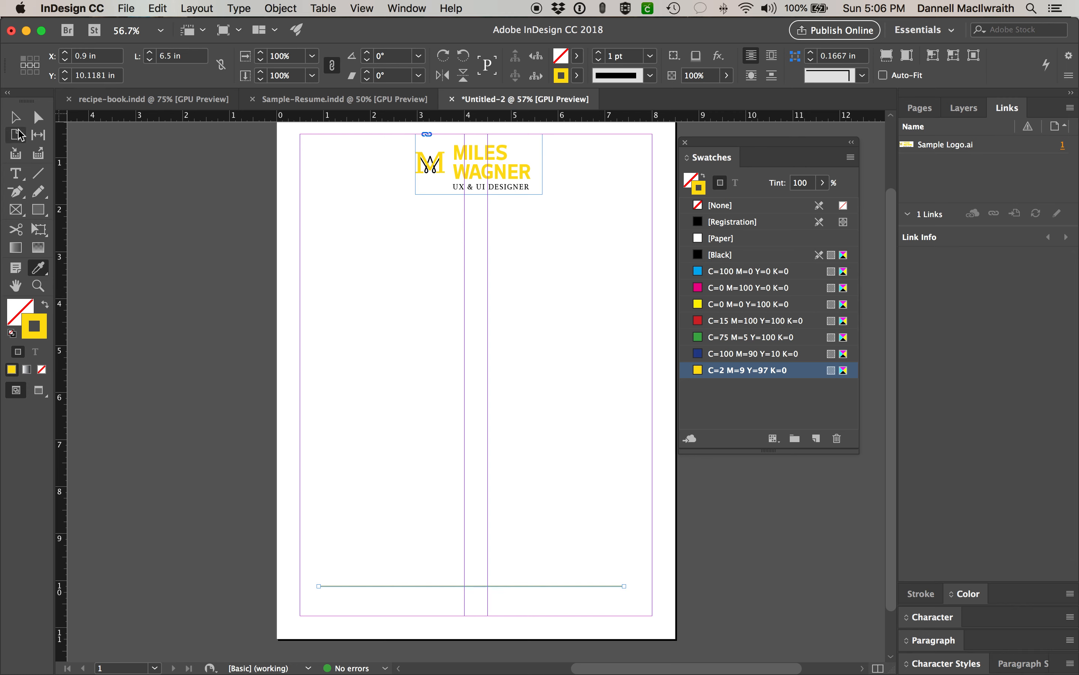
{"action": "left_click", "coordinate": [15, 118]}
- Deselect and reselect the bottom line to confirm its logo-yellow stroke
{"action": "left_click", "coordinate": [174, 210]}
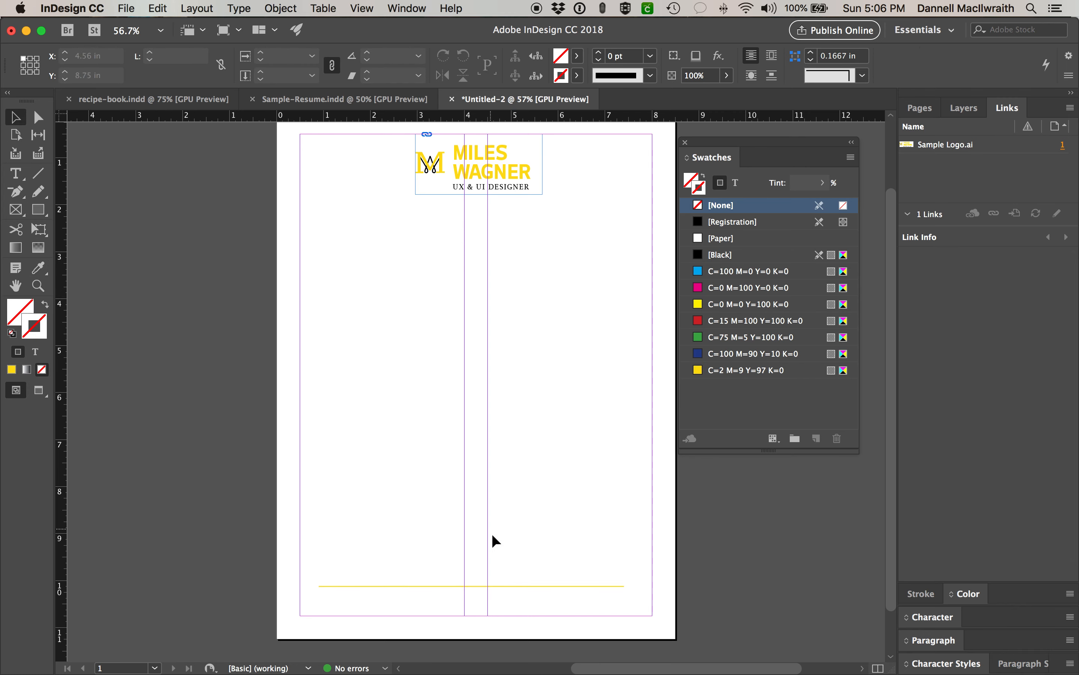
{"action": "left_click", "coordinate": [514, 583]}
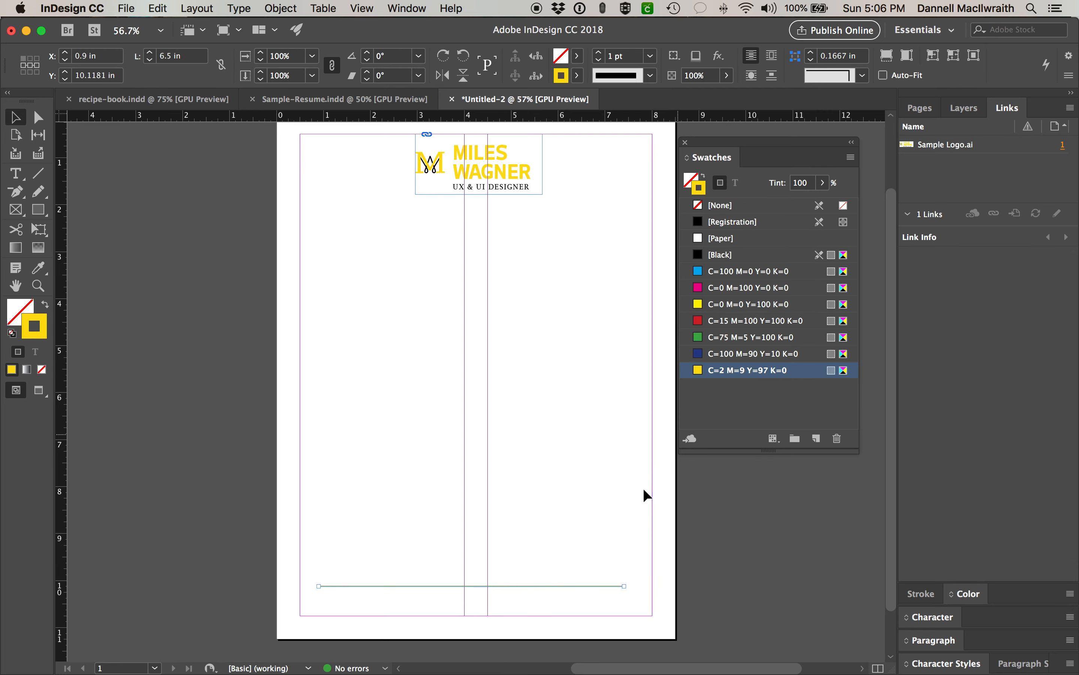
{"action": "left_click", "coordinate": [581, 598]}
{"action": "scroll", "coordinate": [542, 564], "scroll_direction": "down", "scroll_amount": 2}
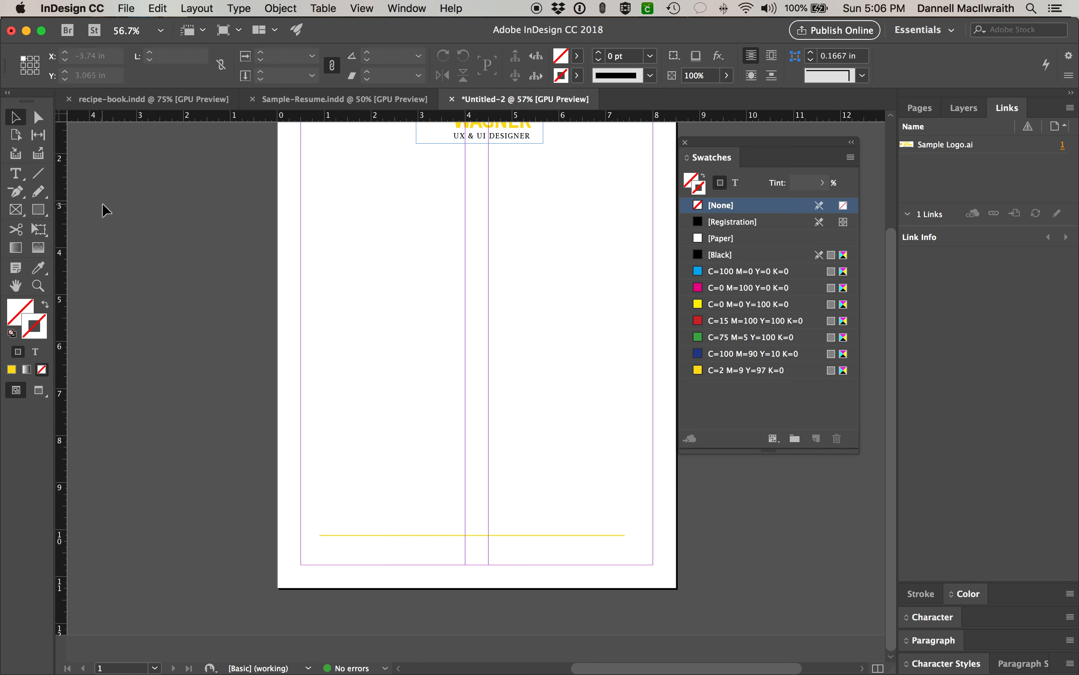
{"action": "left_click", "coordinate": [19, 178]}
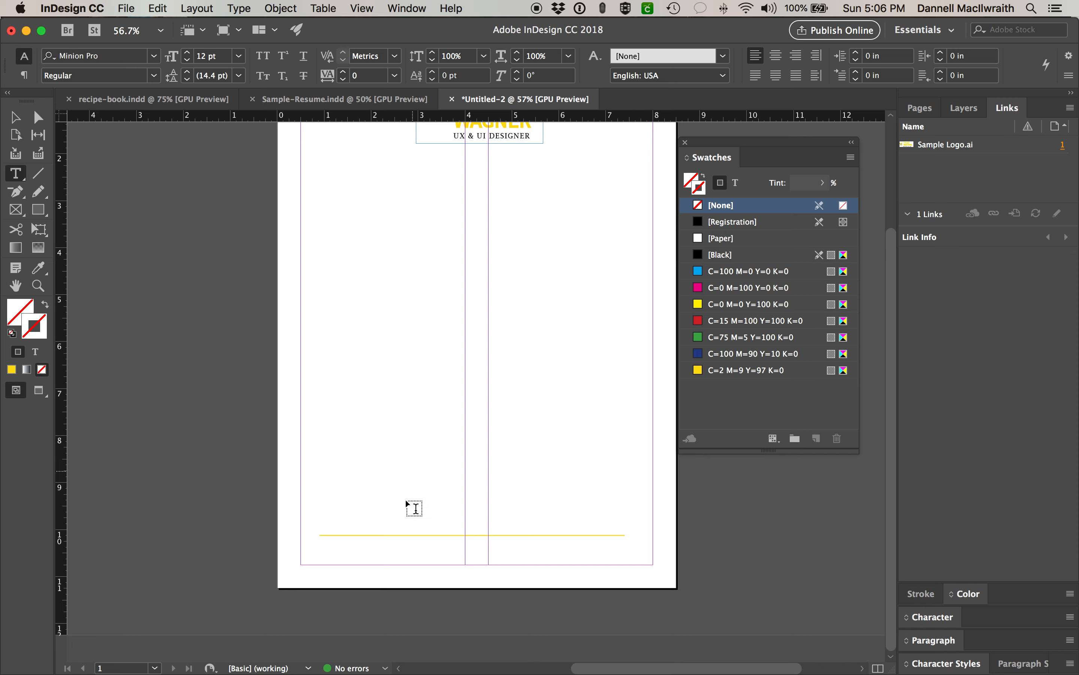
- Draw a text frame just below the yellow line and zoom in on it
{"action": "left_click_drag", "start_coordinate": [330, 542], "coordinate": [619, 556]}
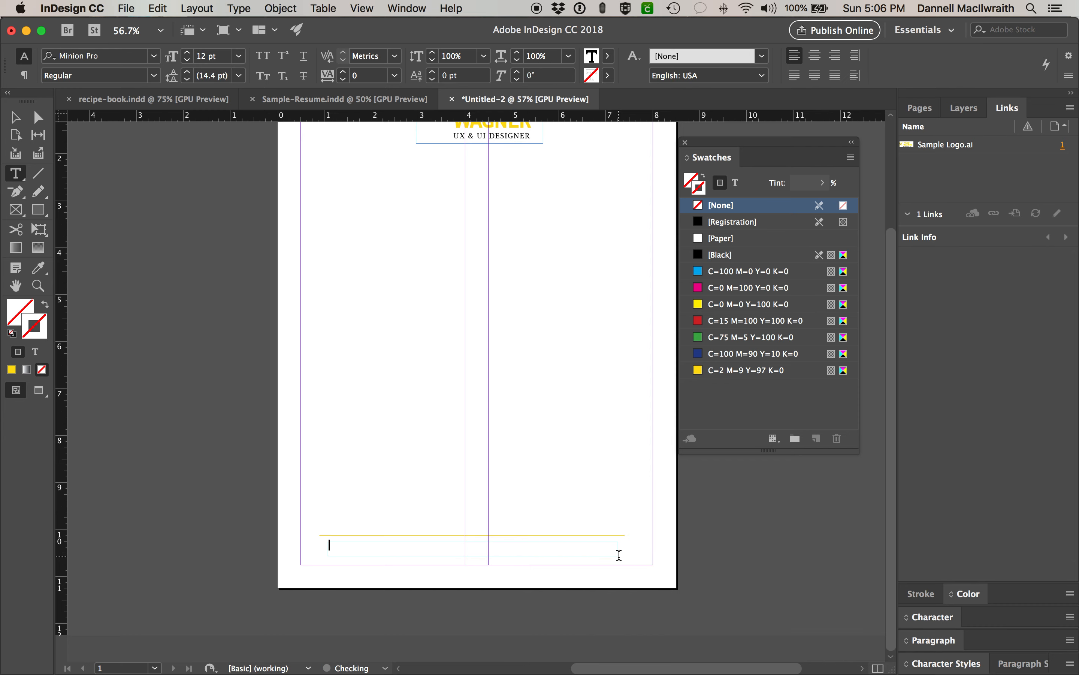
{"action": "key", "text": "super+equal"}
{"action": "key", "text": "super+equal"}
{"action": "key", "text": "super+equal"}
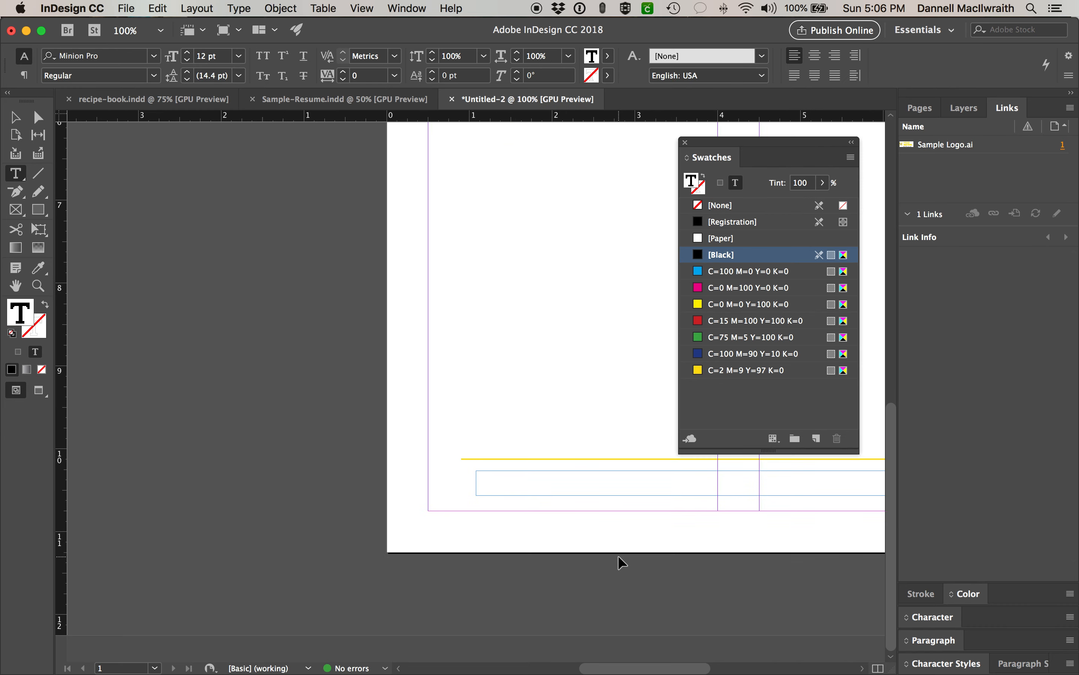
{"action": "scroll", "coordinate": [619, 556], "scroll_direction": "right", "scroll_amount": 5}
{"action": "scroll", "coordinate": [619, 557], "scroll_direction": "up", "scroll_amount": 3}
{"action": "scroll", "coordinate": [619, 557], "scroll_direction": "right", "scroll_amount": 5}
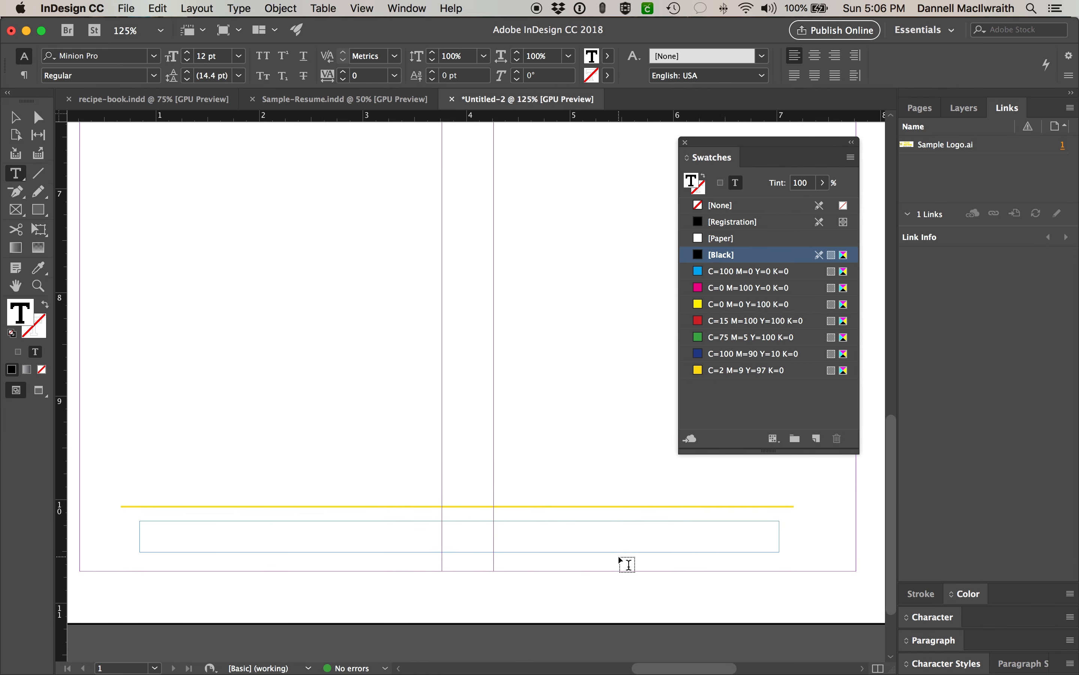
{"action": "scroll", "coordinate": [619, 557], "scroll_direction": "down", "scroll_amount": 2}
- Type the contact line: e-mail address, phone number and behance.net/name, separated by bars
{"action": "type", "text": "email@dannel"}
{"action": "key", "text": "BackSpace"}
{"action": "key", "text": "BackSpace"}
{"action": "key", "text": "BackSpace"}
{"action": "key", "text": "BackSpace"}
{"action": "key", "text": "BackSpace"}
{"action": "key", "text": "BackSpace"}
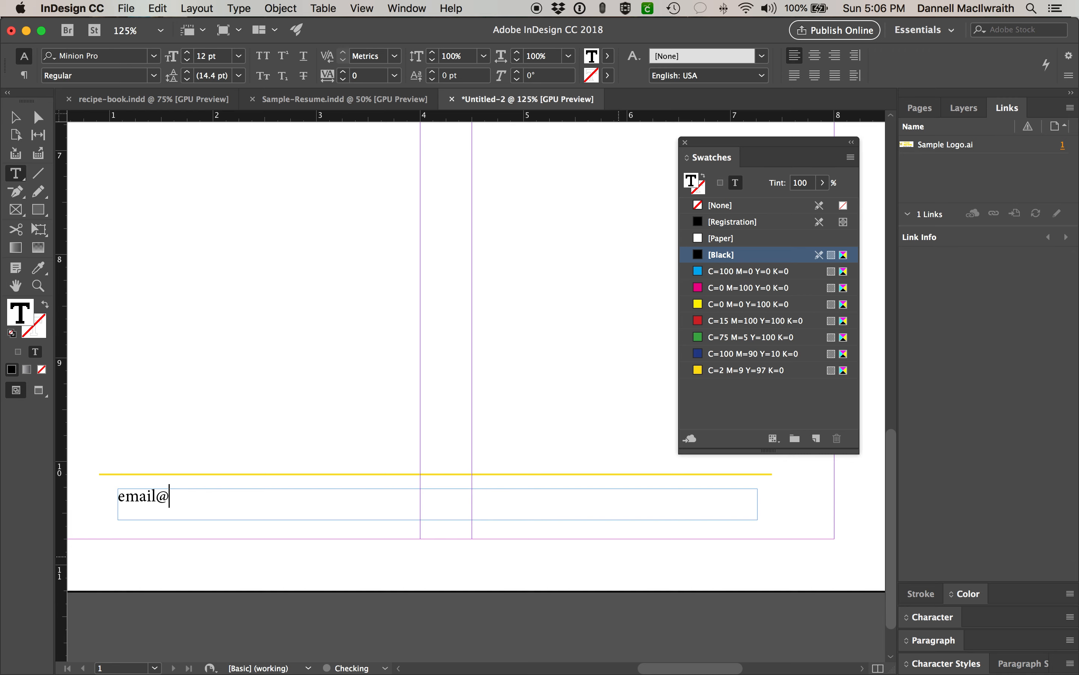
{"action": "type", "text": "email.com | |"}
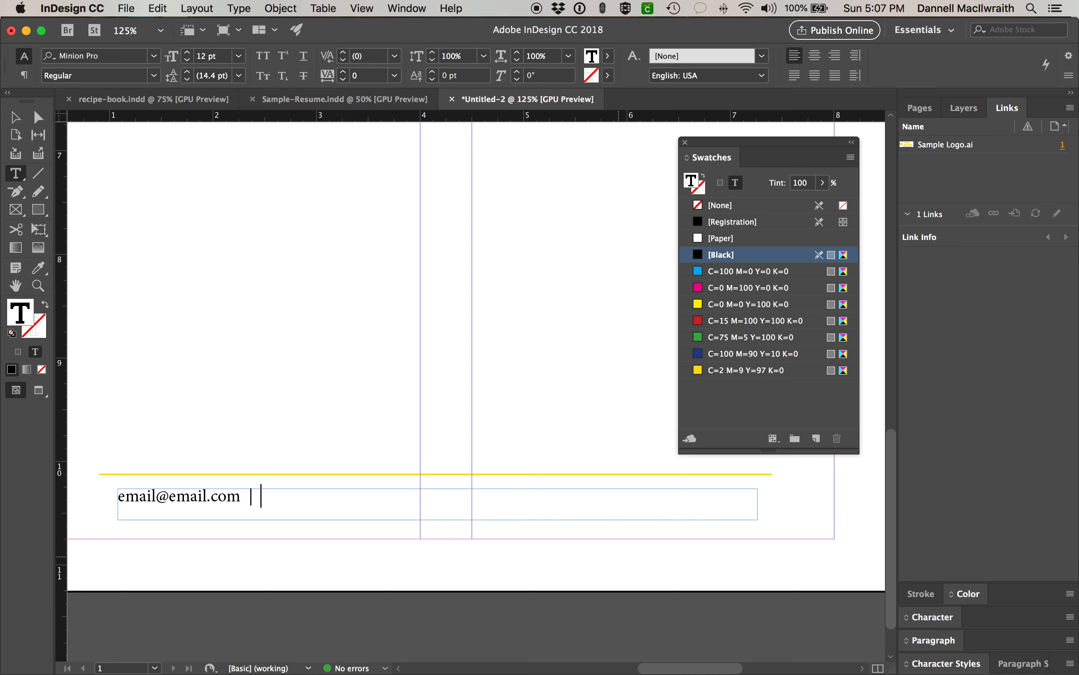
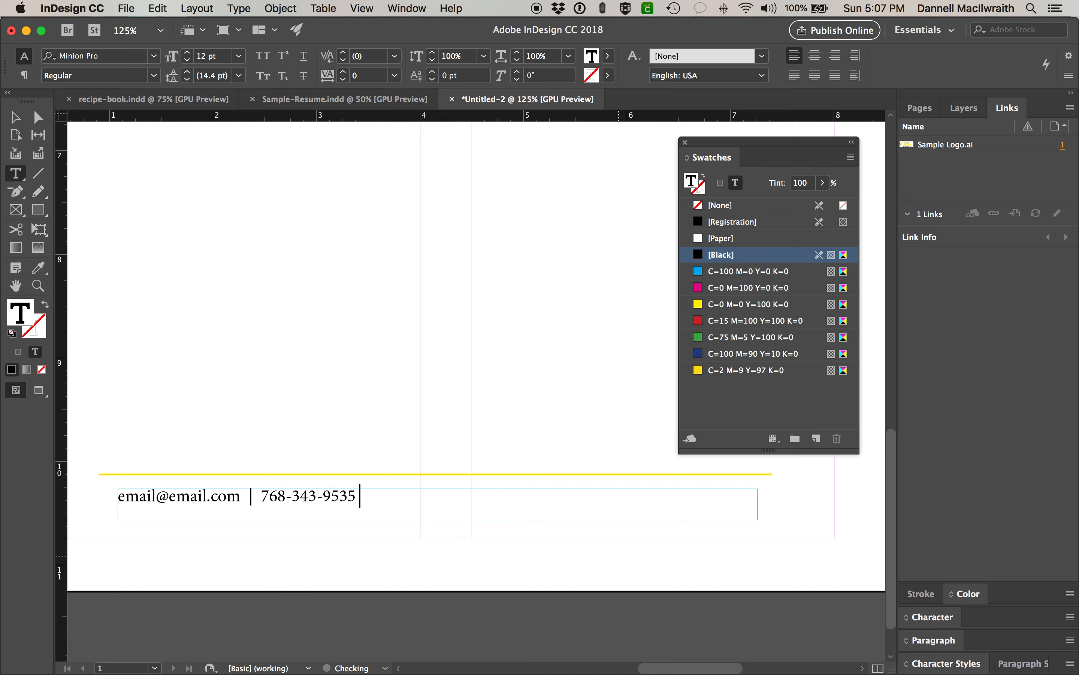
{"action": "type", "text": "  |  behance.net/name"}
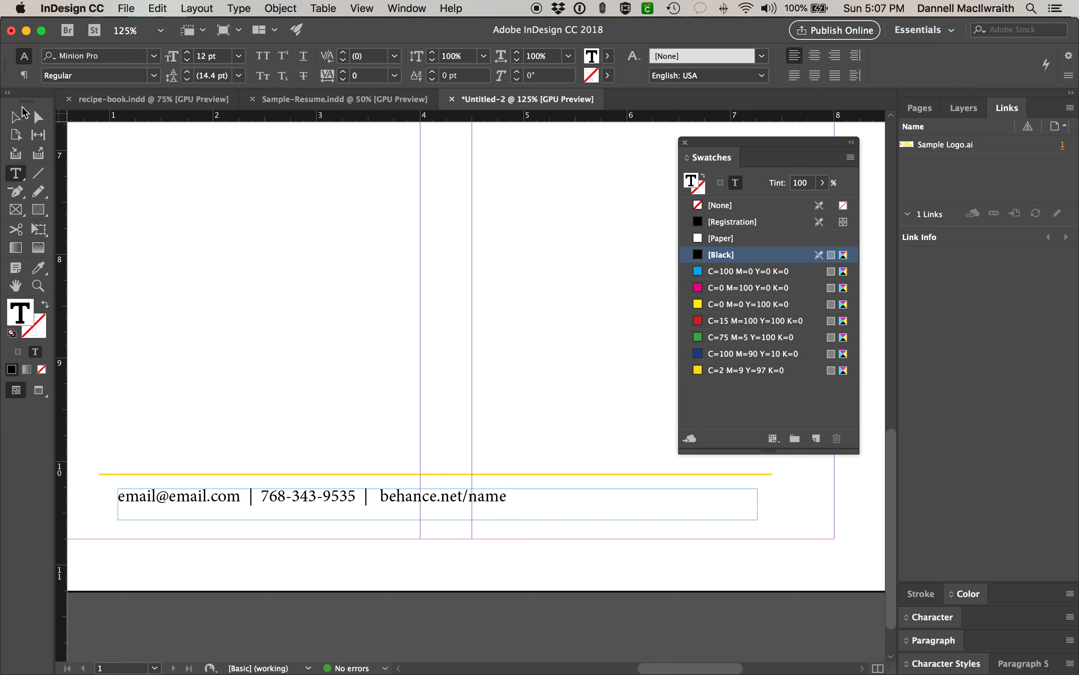
{"action": "left_click", "coordinate": [16, 119]}
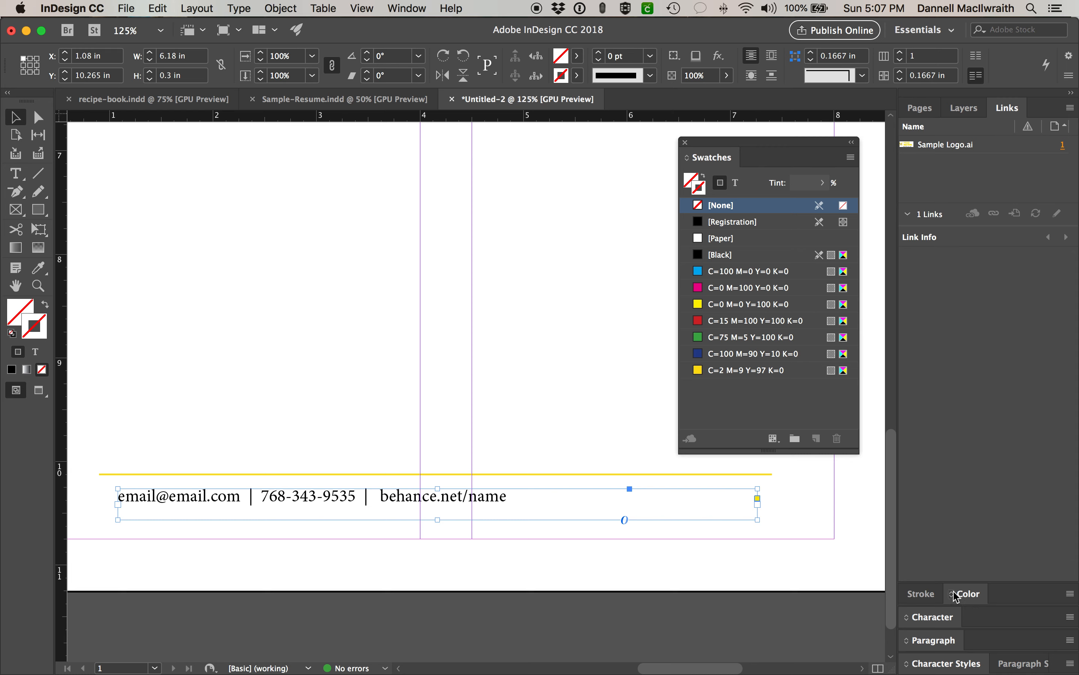
- Open the Character panel and select the contact line's Minion Pro font field
{"action": "left_click", "coordinate": [946, 618]}
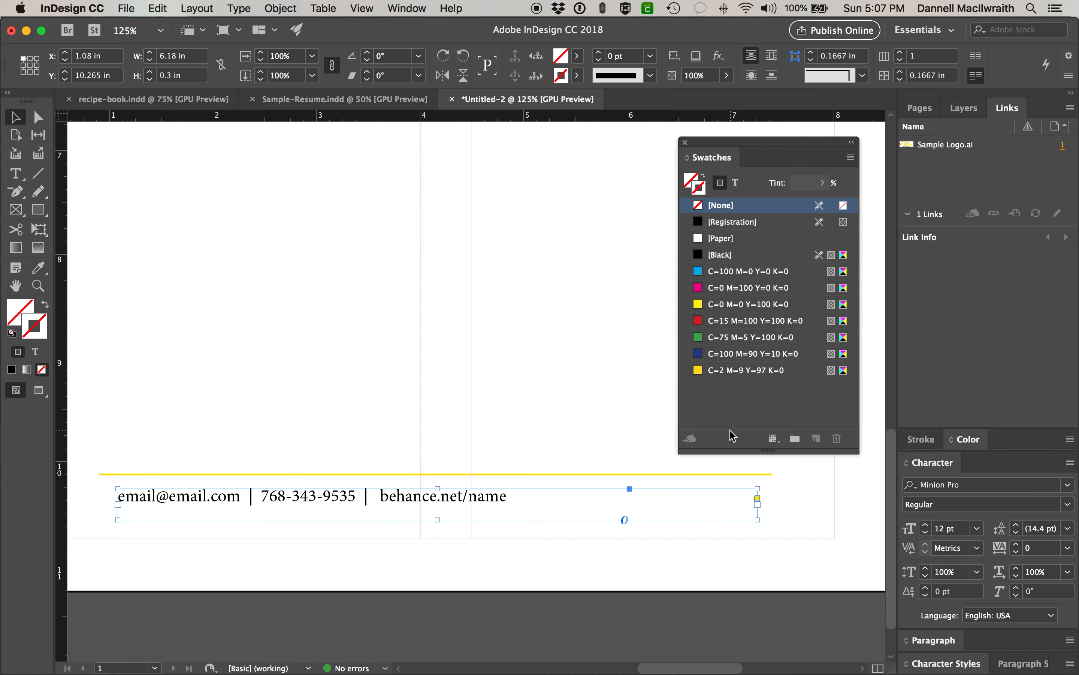
{"action": "scroll", "coordinate": [546, 298], "scroll_direction": "up", "scroll_amount": 15}
{"action": "left_click", "coordinate": [452, 371]}
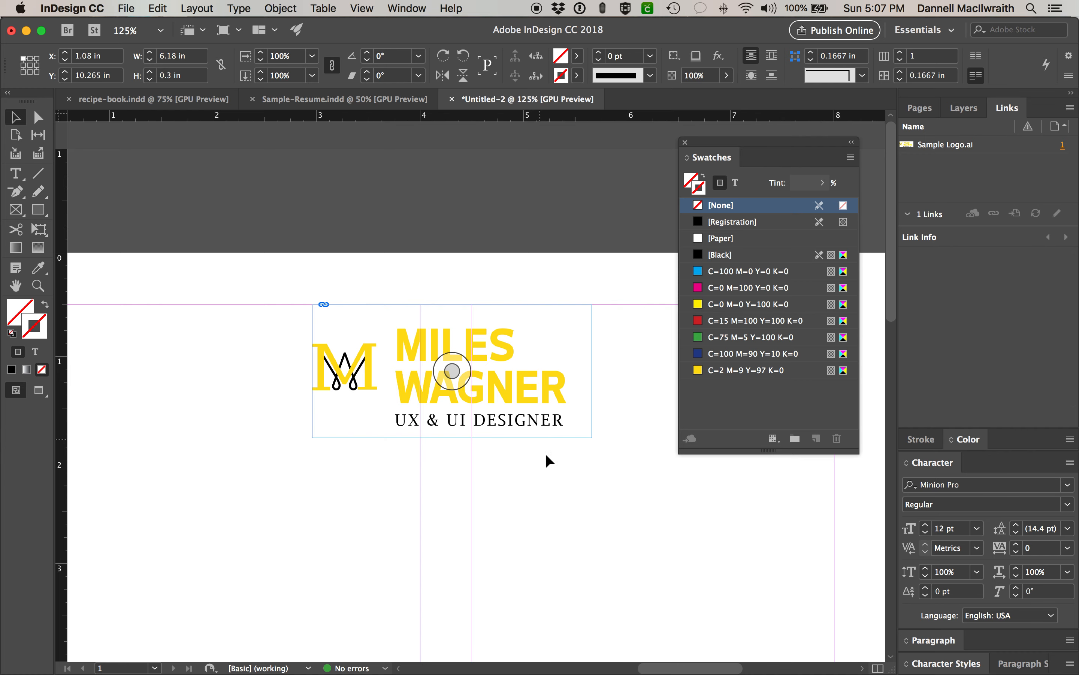
{"action": "scroll", "coordinate": [545, 459], "scroll_direction": "down", "scroll_amount": 15}
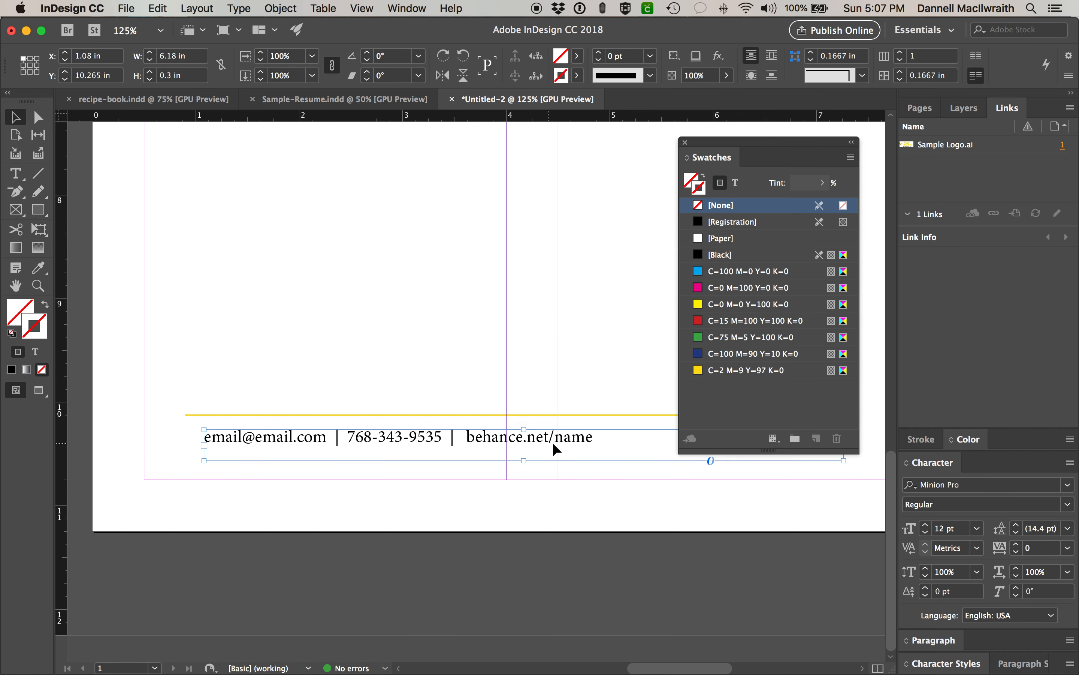
{"action": "left_click", "coordinate": [979, 488]}
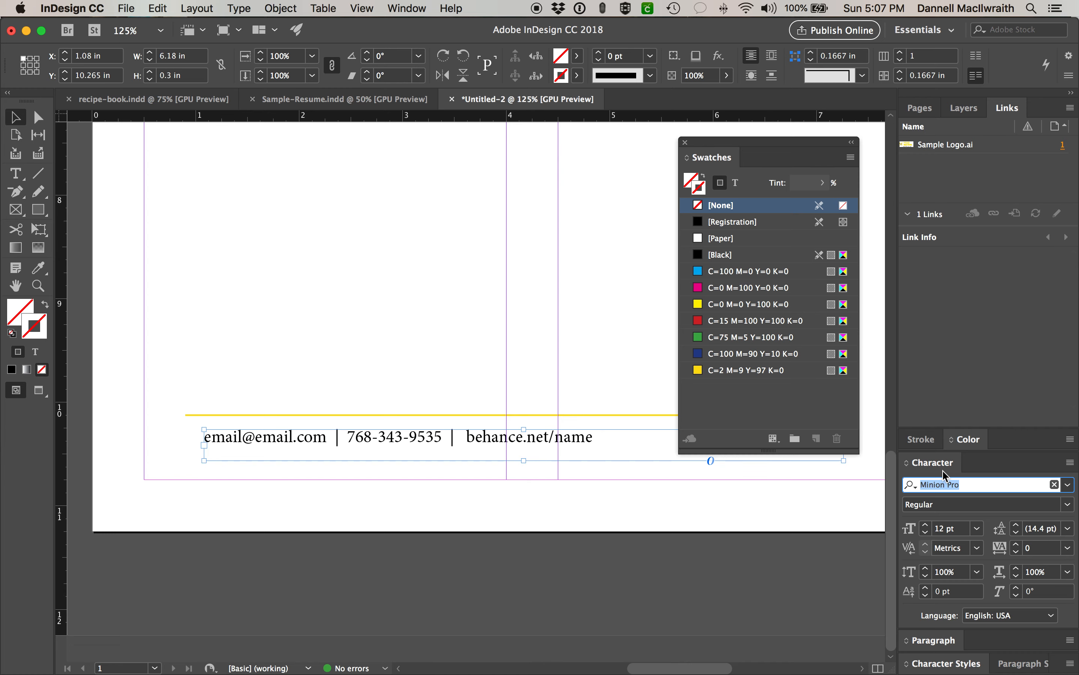
- Change the contact line's font to BentPvnBold and select all its text
{"action": "type", "text": "ben"}
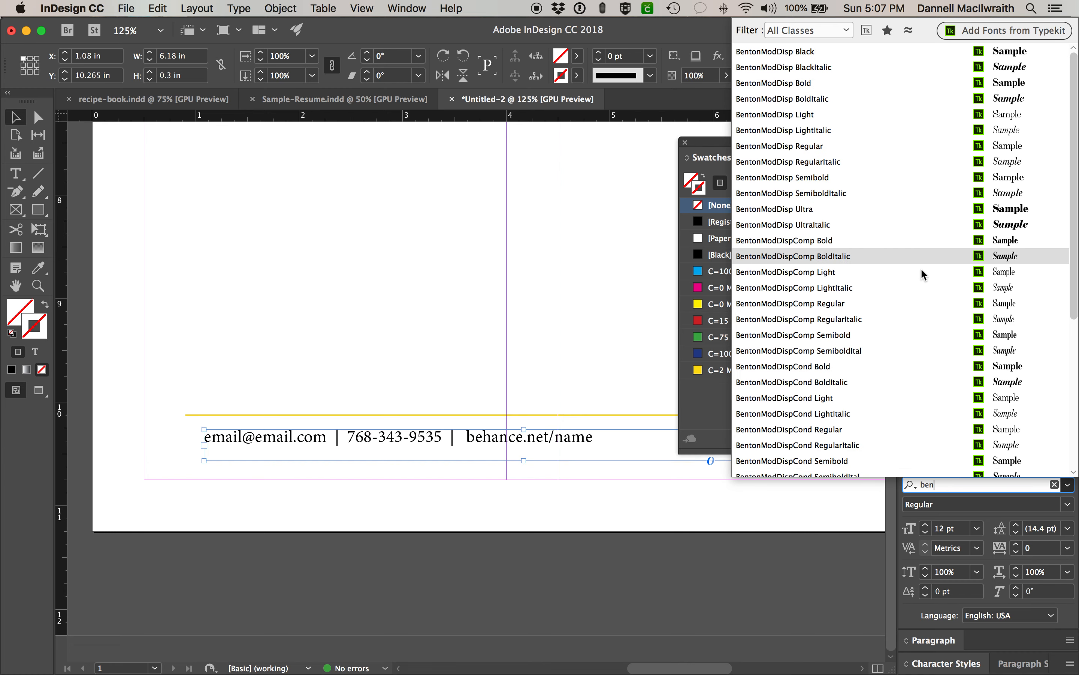
{"action": "scroll", "coordinate": [920, 428], "scroll_direction": "down", "scroll_amount": 5}
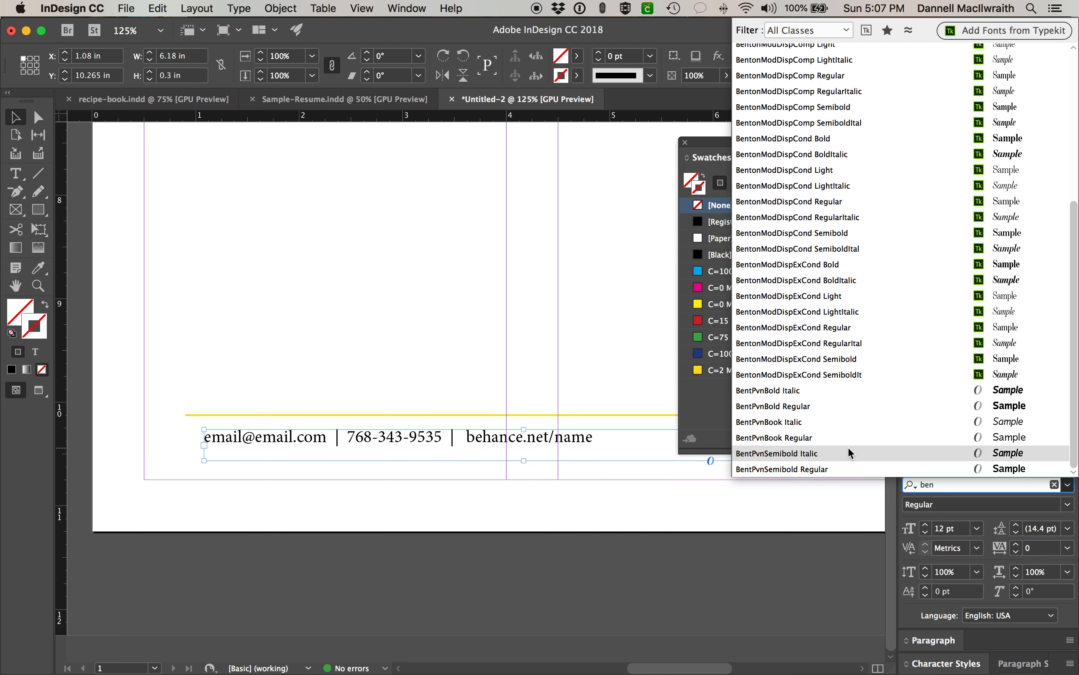
{"action": "left_click", "coordinate": [852, 404]}
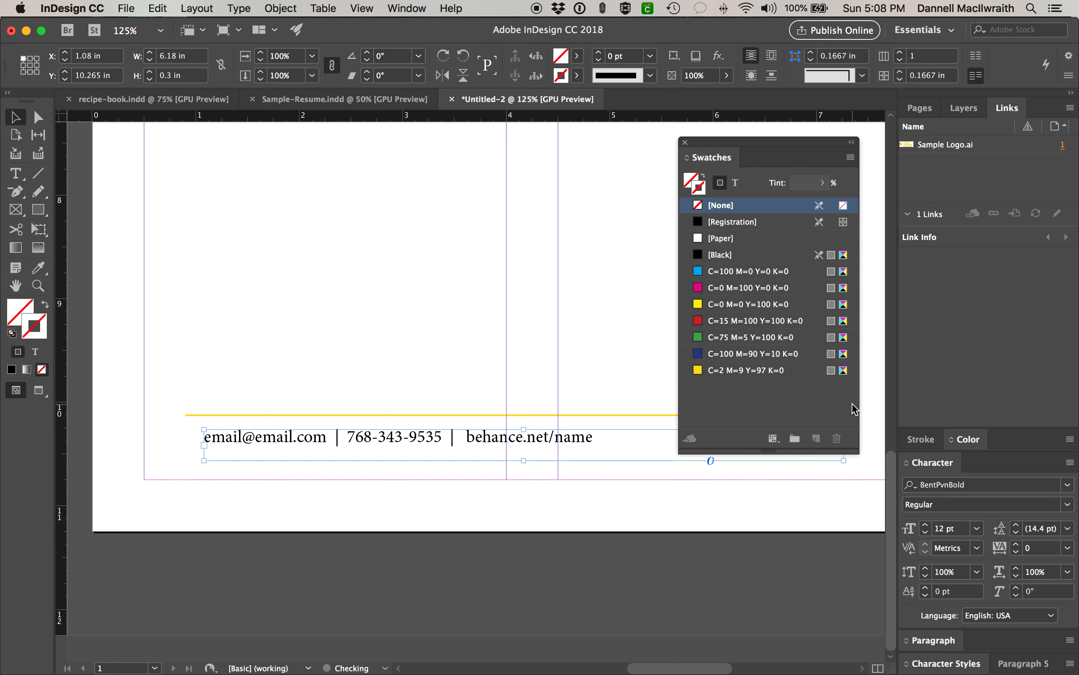
{"action": "double_click", "coordinate": [612, 443]}
{"action": "key", "text": "super+a"}
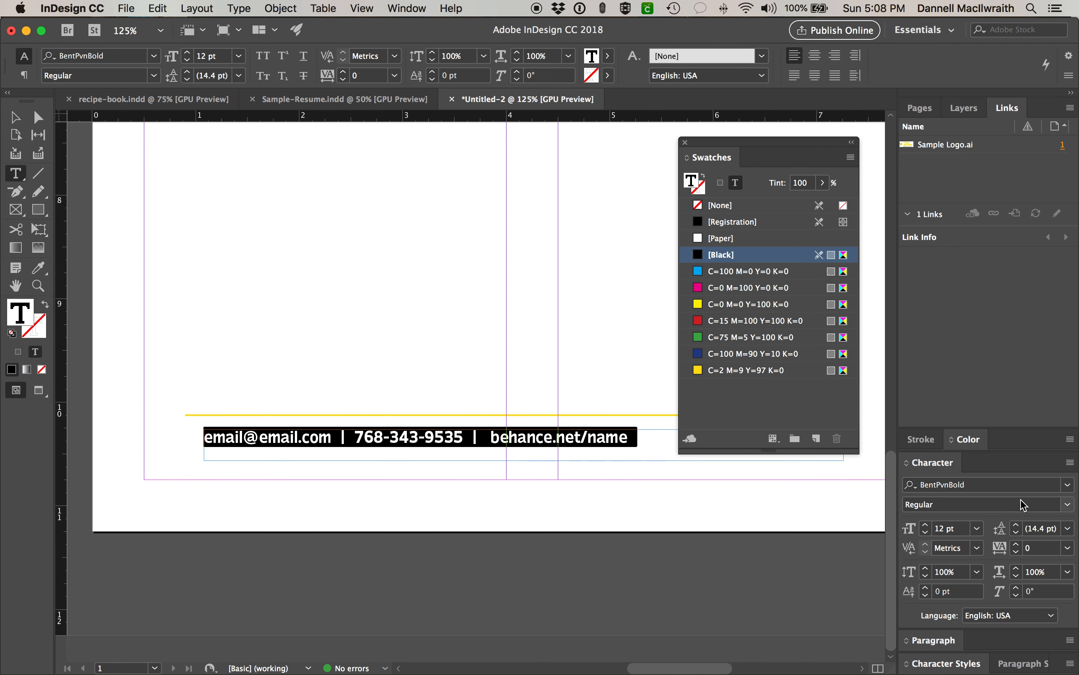
- Set the contact text size to 10 pt, keeping the Regular style
{"action": "left_click", "coordinate": [1068, 504]}
{"action": "left_click", "coordinate": [1072, 508]}
{"action": "left_click", "coordinate": [925, 534]}
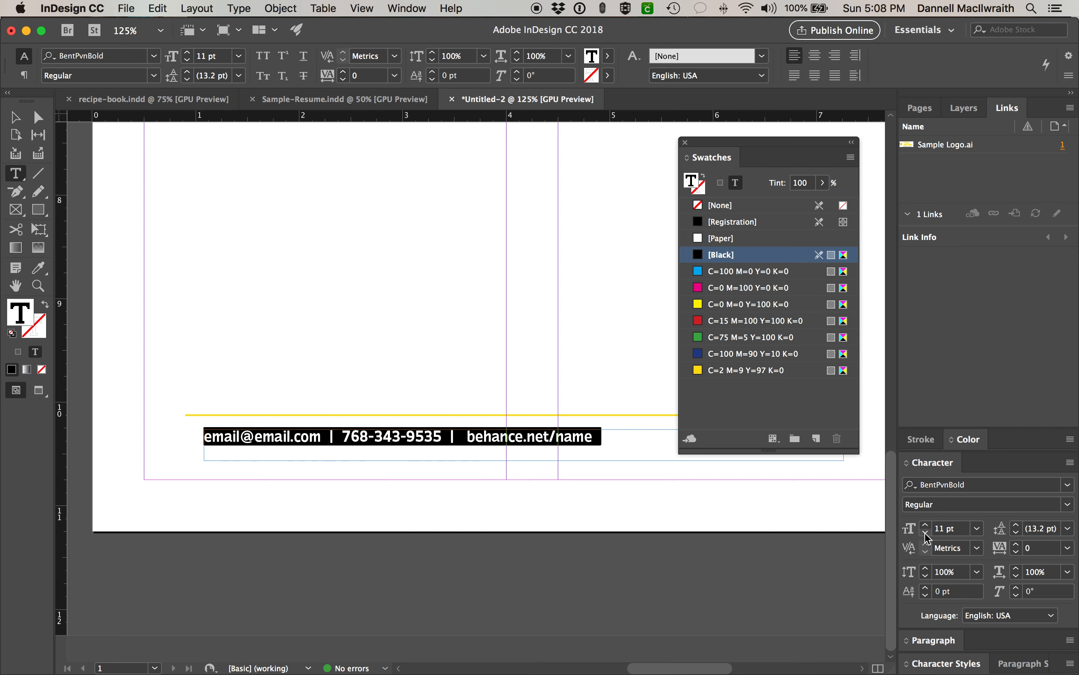
{"action": "left_click", "coordinate": [926, 534]}
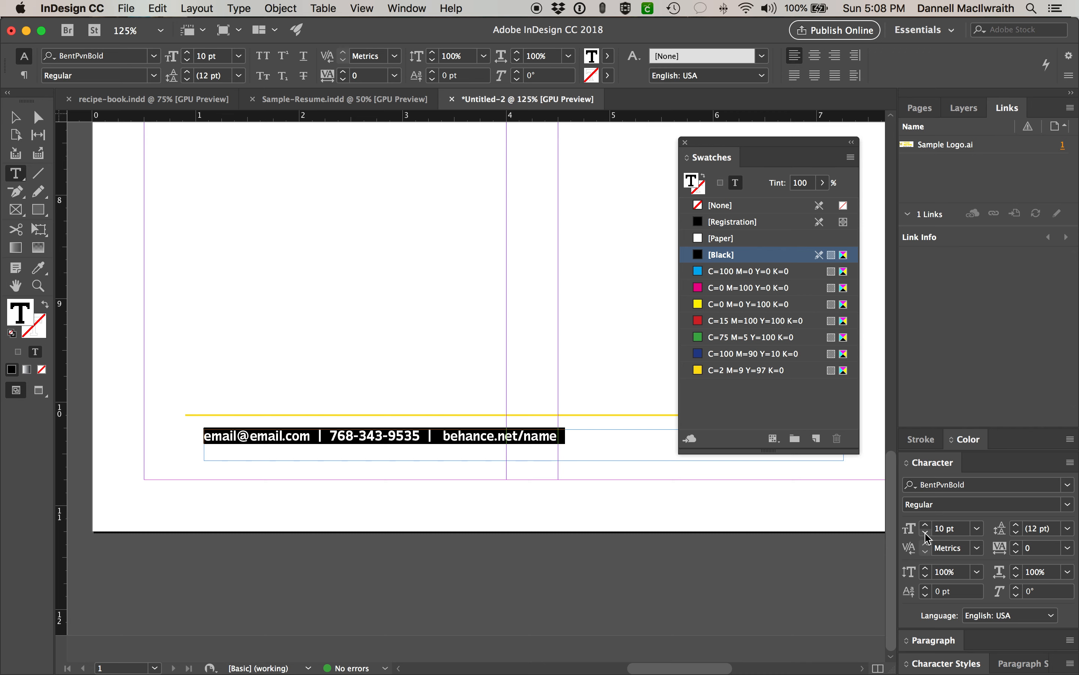
{"action": "left_click", "coordinate": [977, 528]}
{"action": "left_click", "coordinate": [952, 529]}
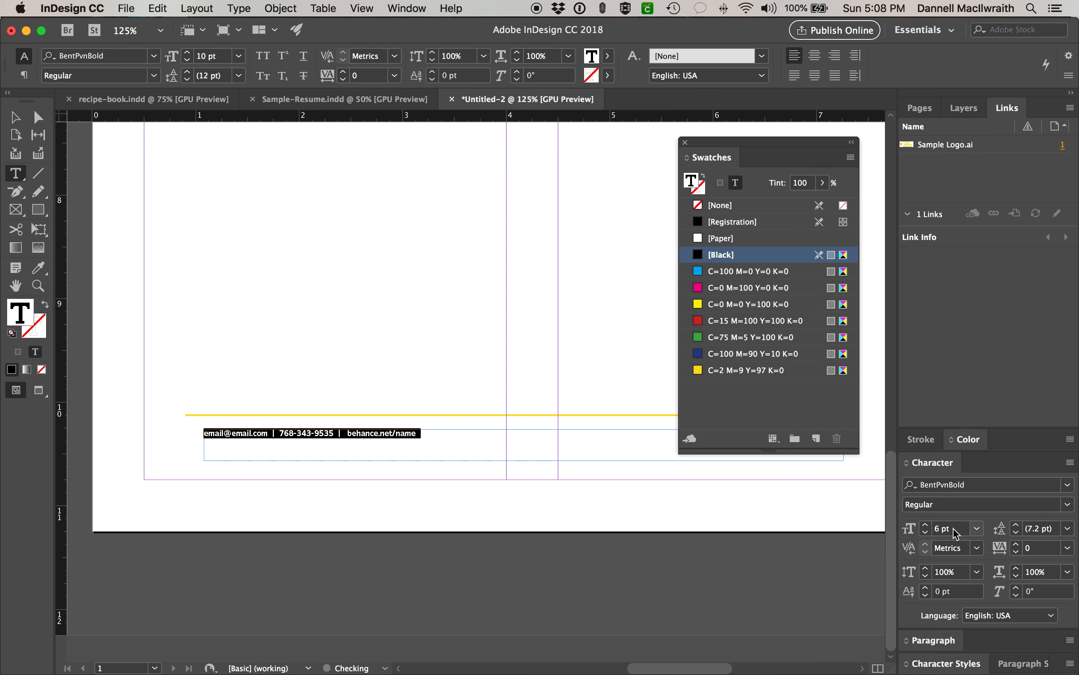
{"action": "left_click", "coordinate": [926, 525]}
{"action": "left_click", "coordinate": [926, 525]}
{"action": "left_click", "coordinate": [926, 525]}
{"action": "left_click", "coordinate": [927, 525]}
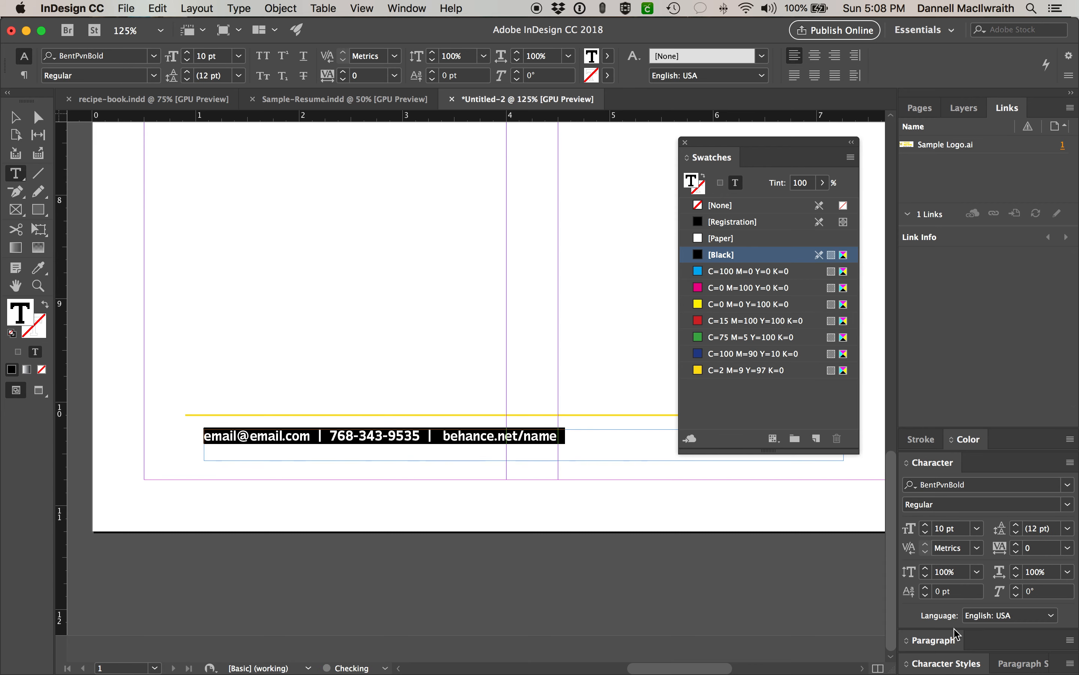
- Centre-align the contact line within its frame
{"action": "left_click", "coordinate": [932, 639]}
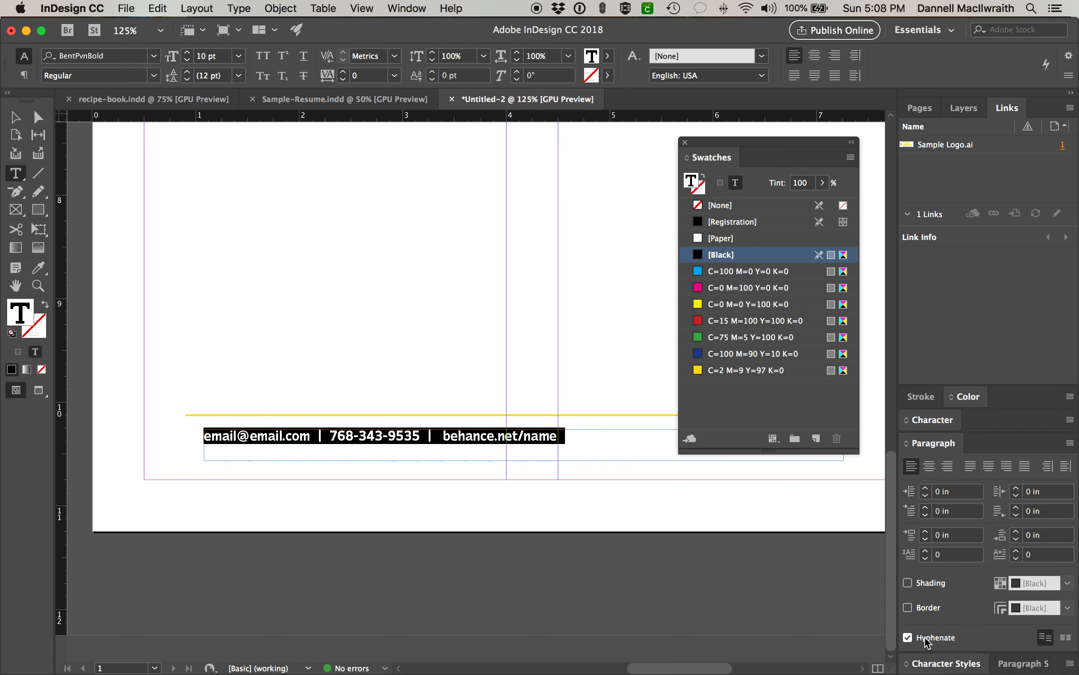
{"action": "left_click", "coordinate": [930, 466]}
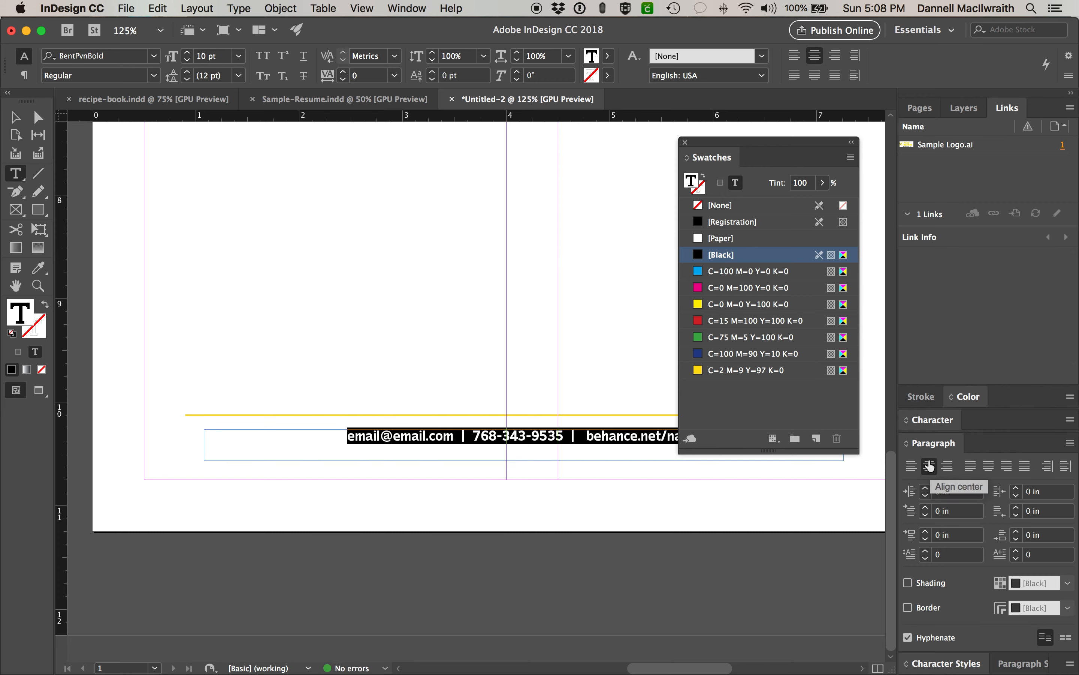
{"action": "left_click", "coordinate": [929, 422]}
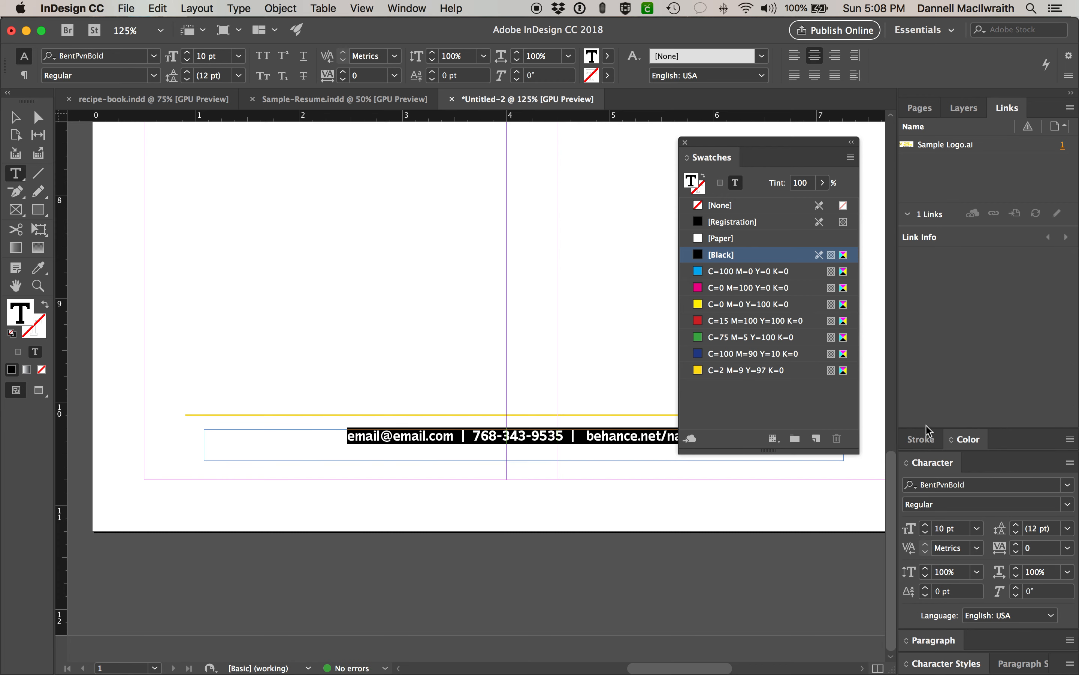
- Set the contact line's tracking to 50 and close the floating Swatches panel
{"action": "left_click", "coordinate": [1067, 549]}
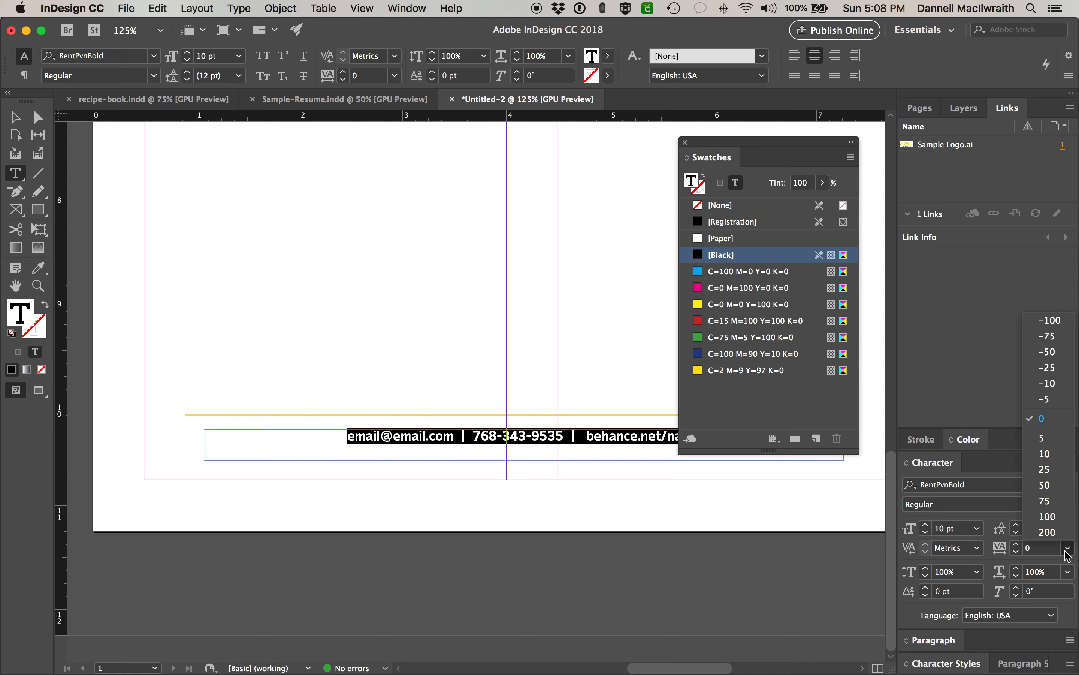
{"action": "left_click", "coordinate": [1055, 505]}
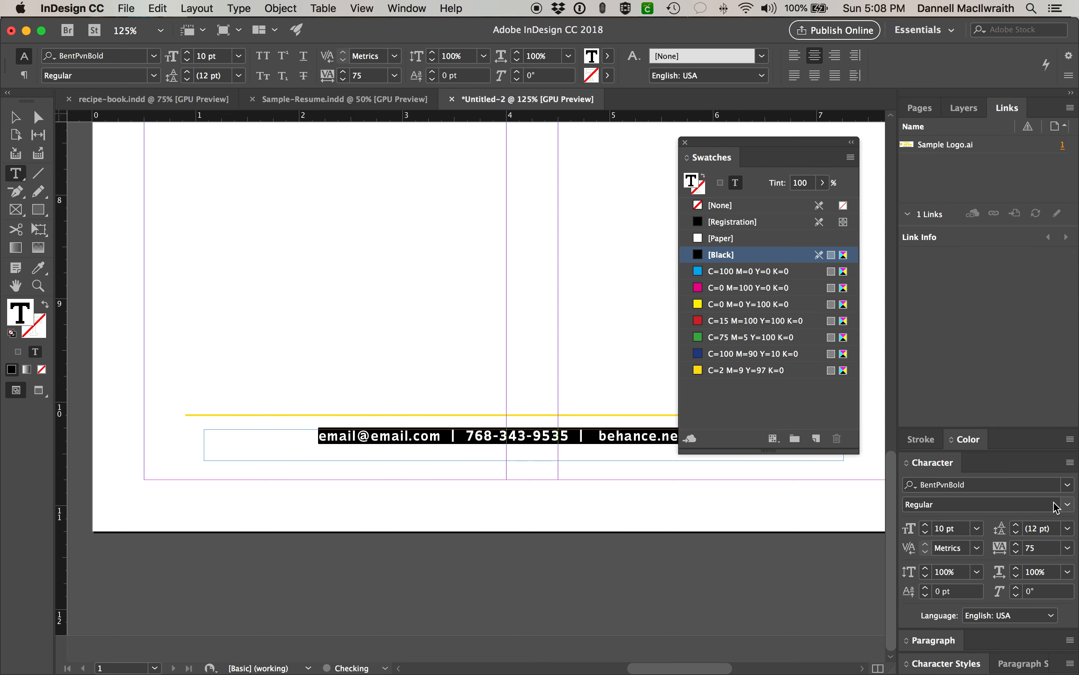
{"action": "left_click", "coordinate": [1067, 548]}
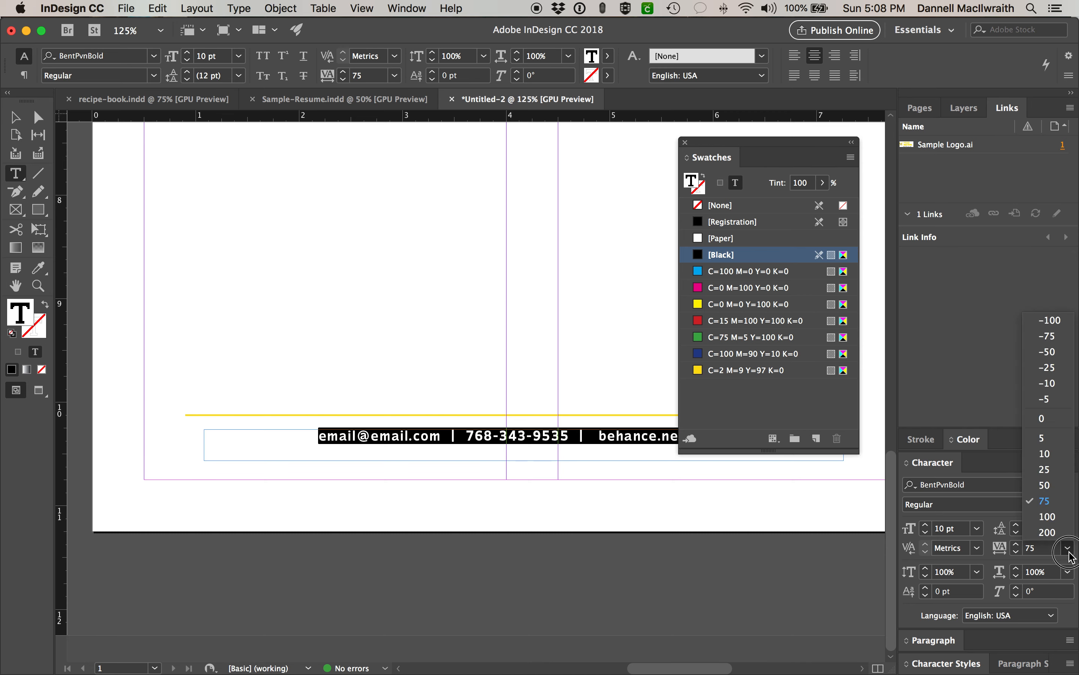
{"action": "left_click", "coordinate": [1066, 485]}
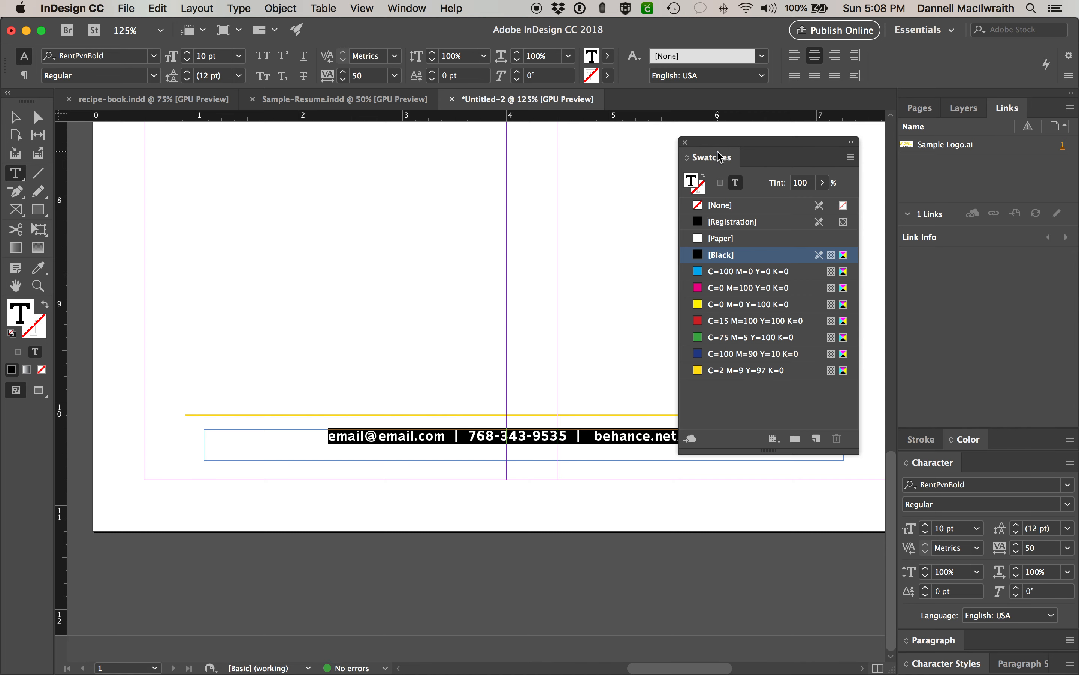
{"action": "left_click", "coordinate": [685, 143]}
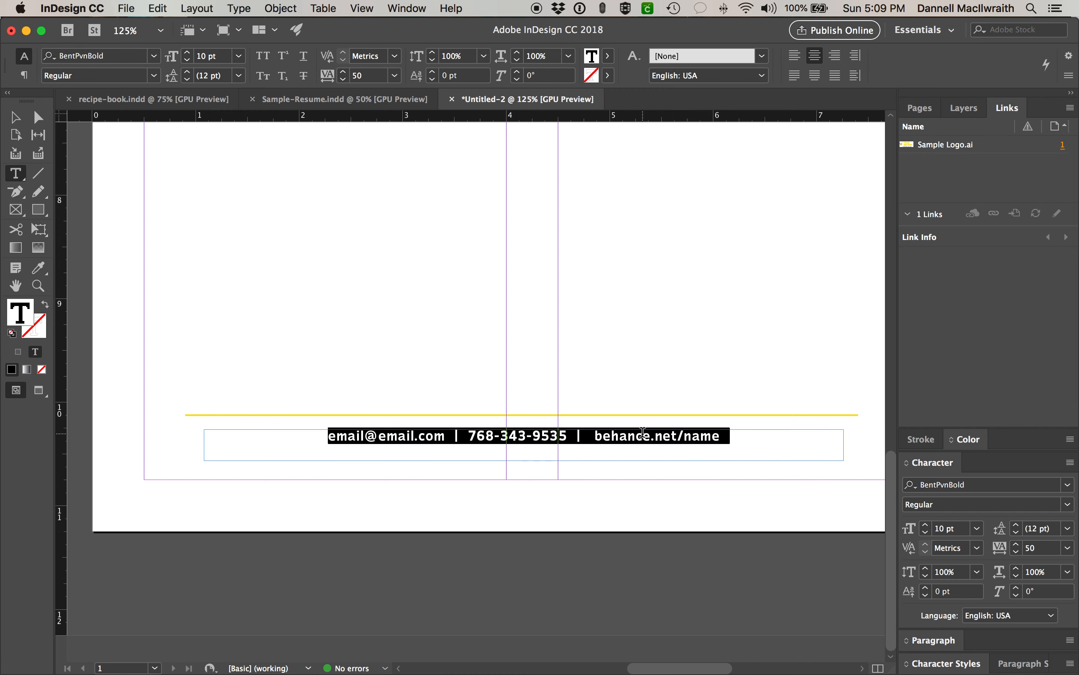
- Draw a short 1.12 in line with a 1 pt black stroke under the e-mail address
{"action": "key", "text": "Escape"}
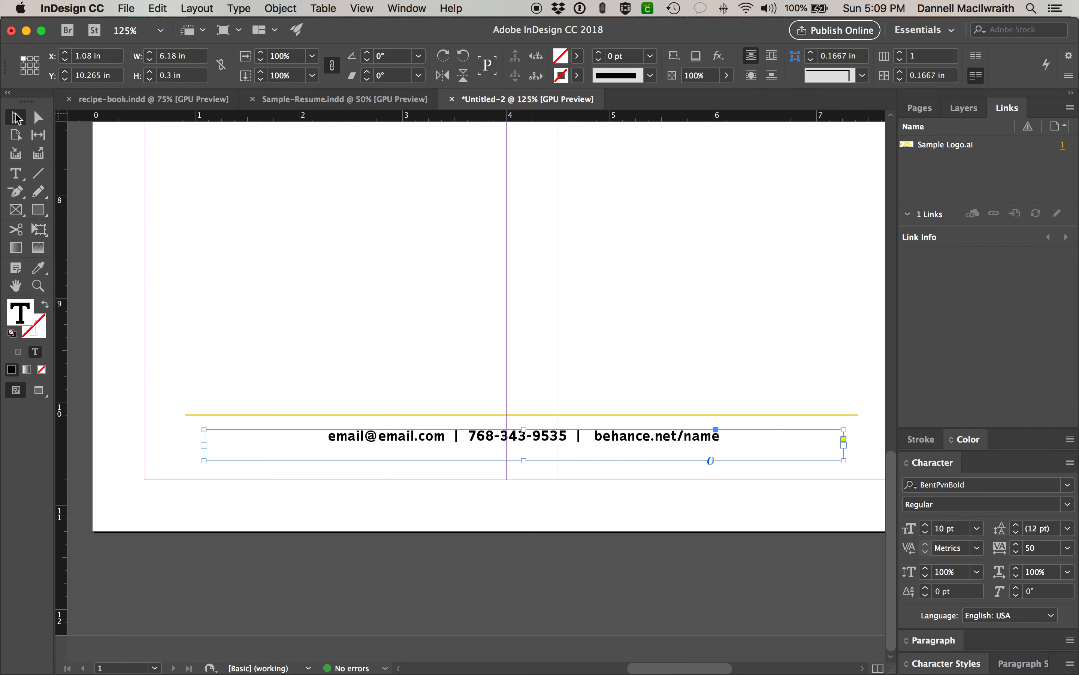
{"action": "left_click", "coordinate": [188, 227]}
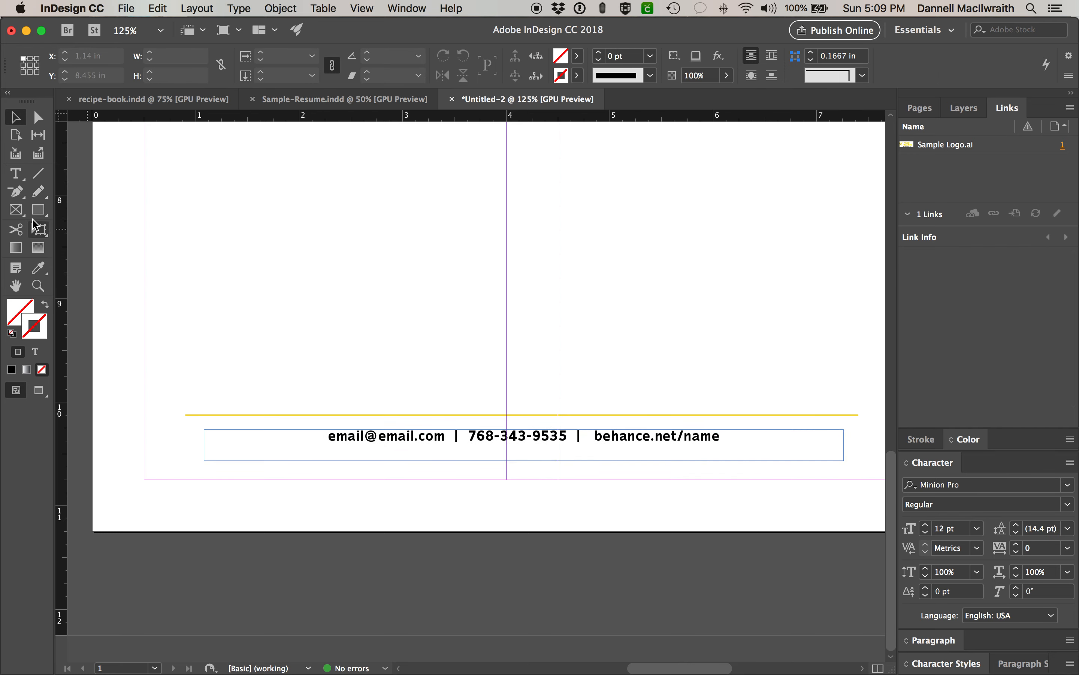
{"action": "left_click", "coordinate": [37, 174]}
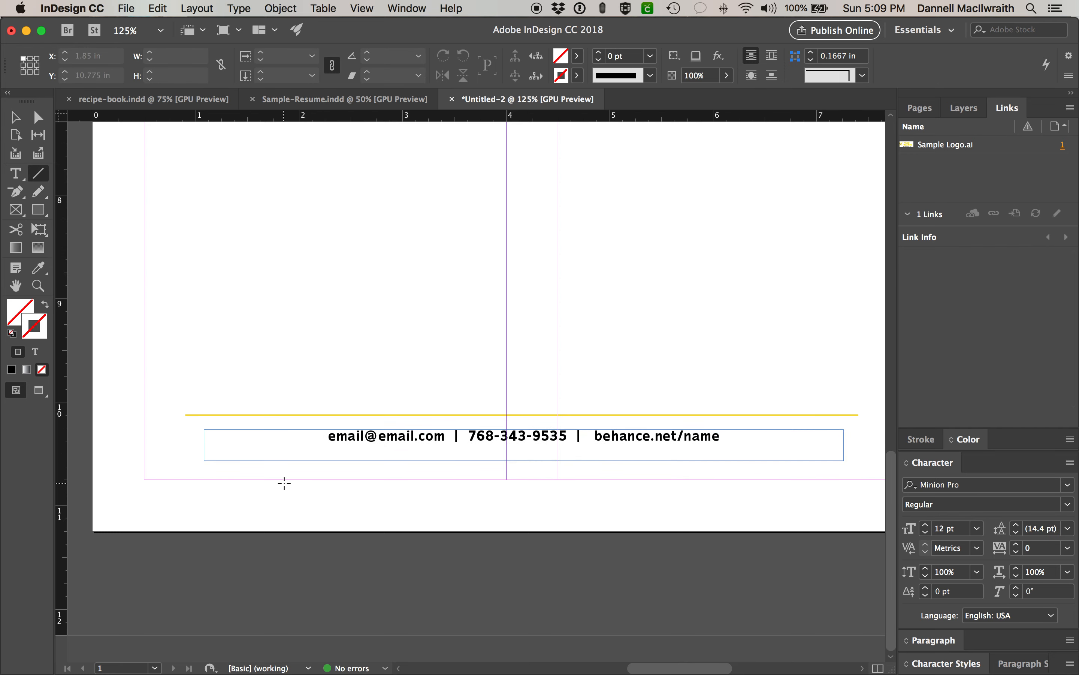
{"action": "left_click_drag", "start_coordinate": [328, 443], "coordinate": [441, 445]}
{"action": "left_click", "coordinate": [12, 333]}
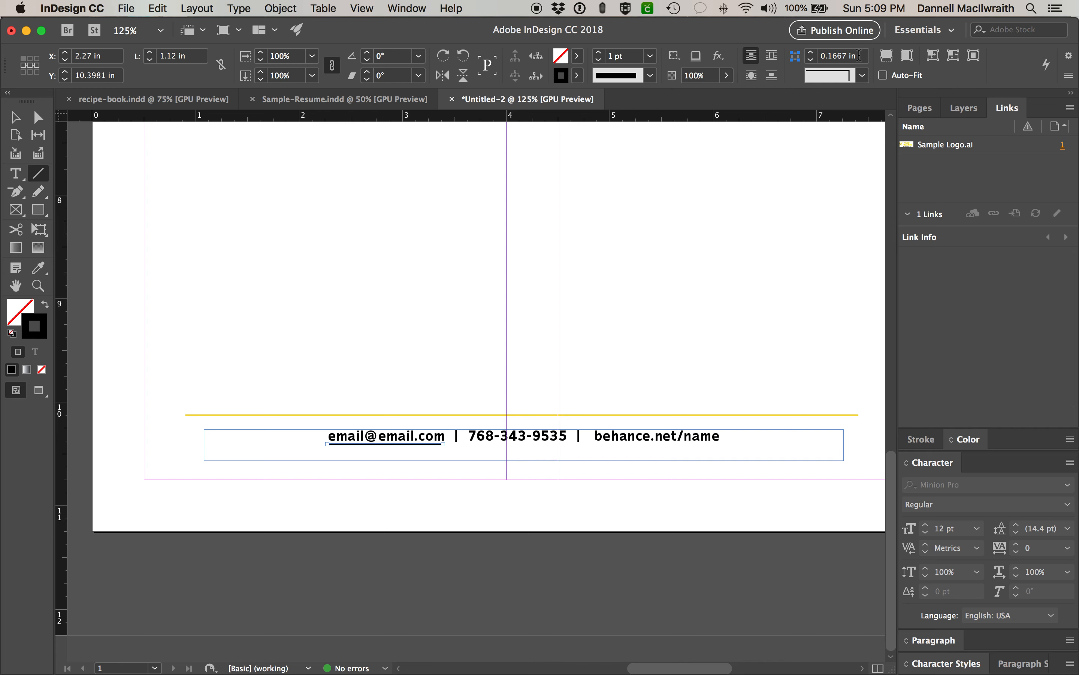
{"action": "left_click", "coordinate": [404, 7]}
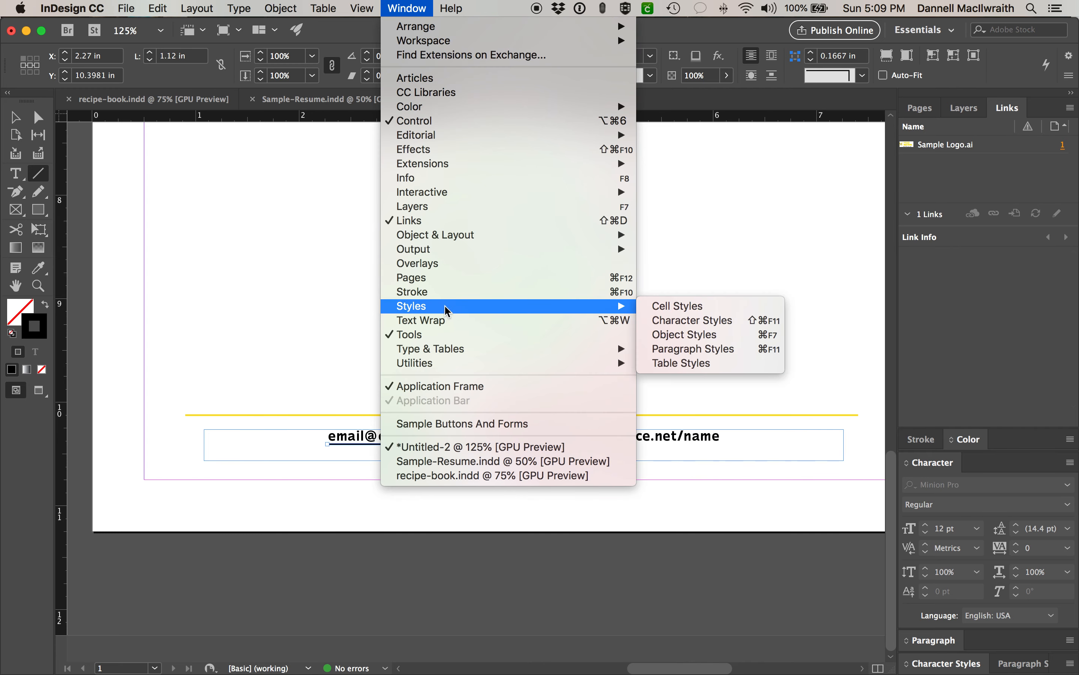
- Dock the Swatches panel and colour the e-mail underline yellow (C=2 M=9 Y=97 K=0)
{"action": "mouse_move", "coordinate": [625, 107]}
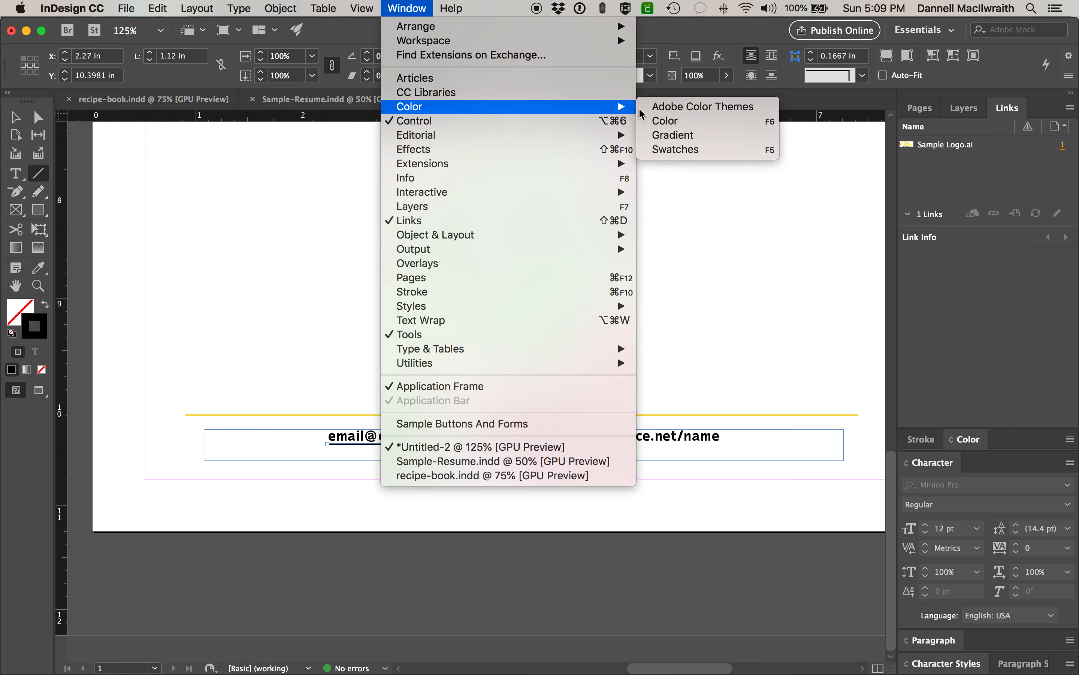
{"action": "left_click", "coordinate": [676, 150]}
{"action": "mouse_move", "coordinate": [726, 163]}
{"action": "left_mouse_down"}
{"action": "mouse_move", "coordinate": [895, 164]}
{"action": "mouse_move", "coordinate": [978, 253]}
{"action": "mouse_move", "coordinate": [956, 234]}
{"action": "mouse_move", "coordinate": [959, 451]}
{"action": "mouse_move", "coordinate": [955, 441]}
{"action": "left_mouse_up"}
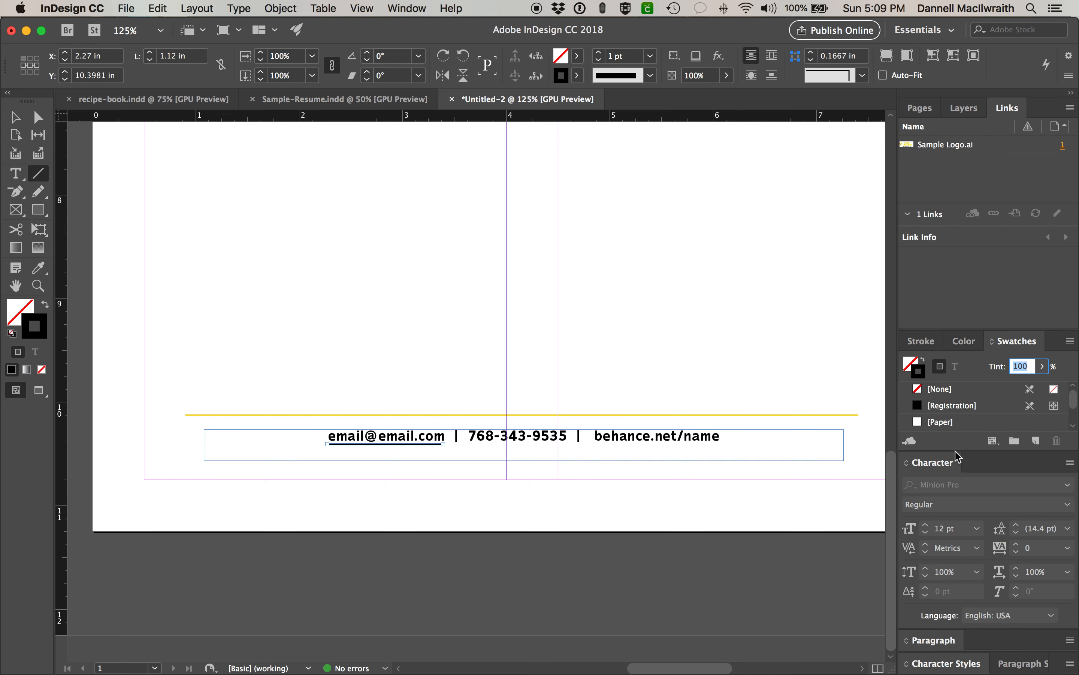
{"action": "scroll", "coordinate": [967, 408], "scroll_direction": "down", "scroll_amount": 4}
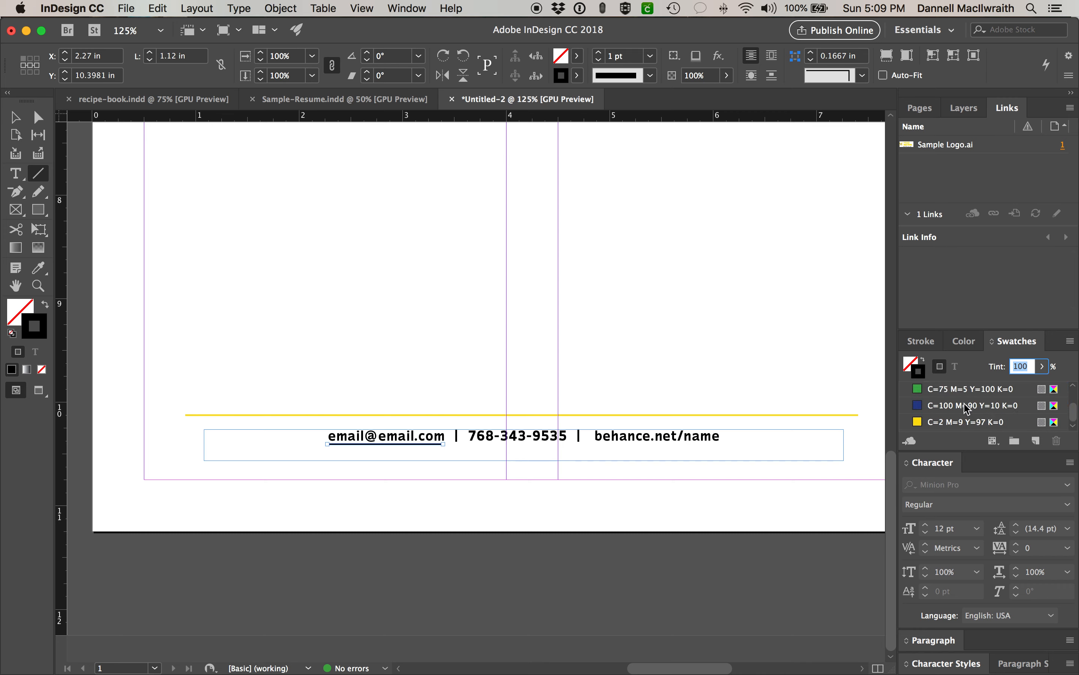
{"action": "left_click", "coordinate": [918, 422]}
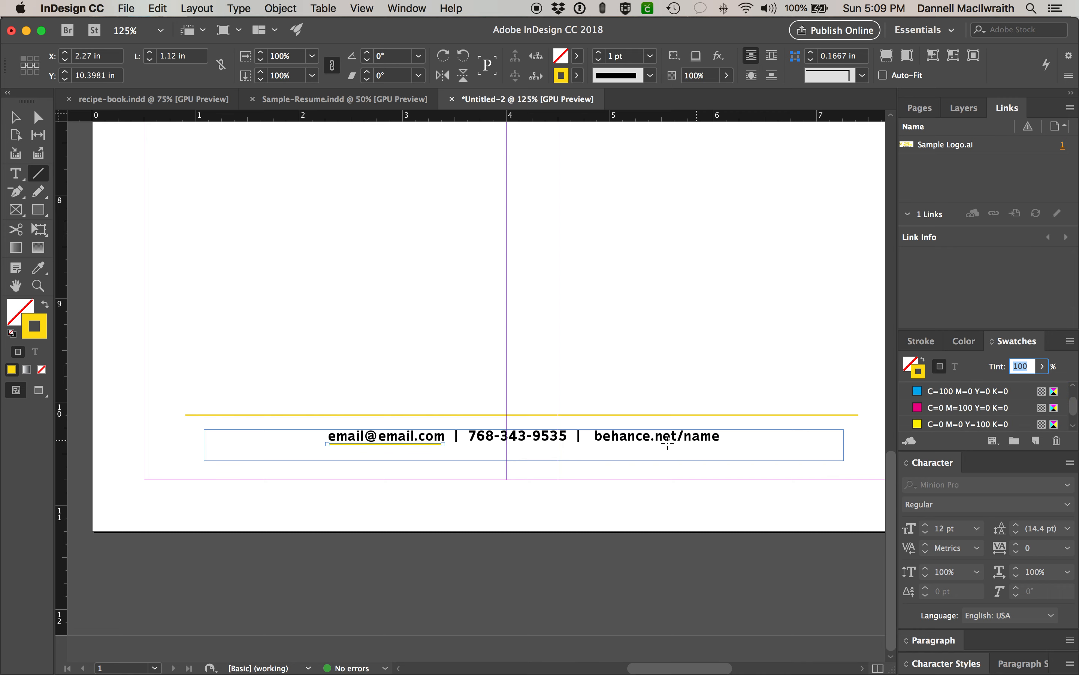
- Draw a matching yellow underline beneath behance.net/name, then deselect it
{"action": "left_click_drag", "start_coordinate": [598, 444], "coordinate": [721, 445]}
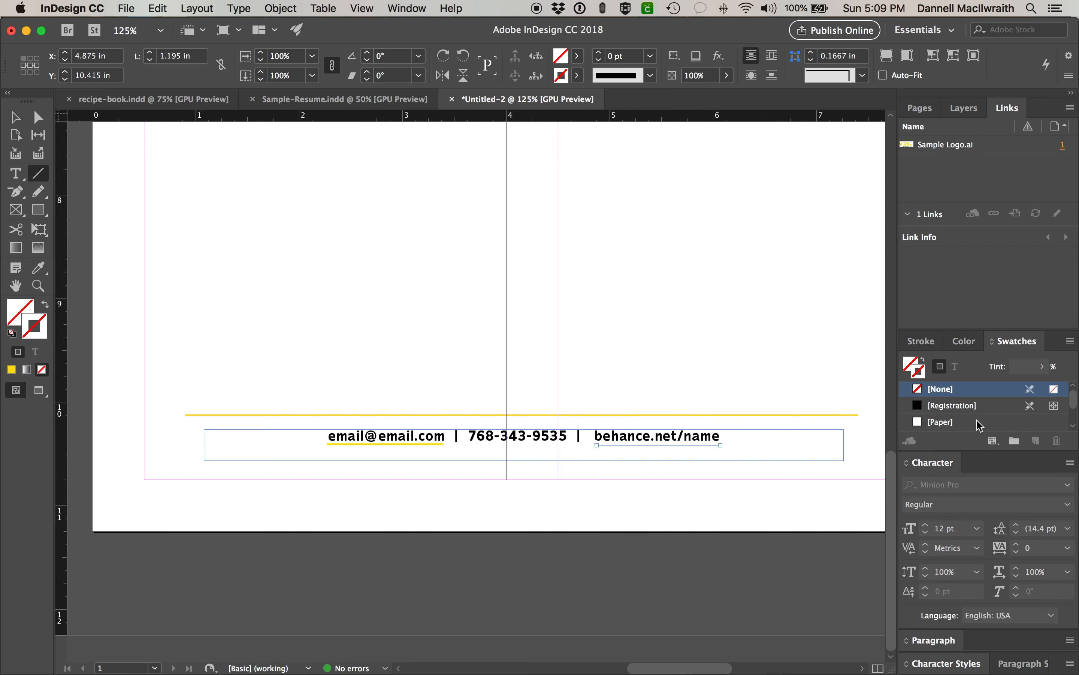
{"action": "scroll", "coordinate": [910, 429], "scroll_direction": "down", "scroll_amount": 5}
{"action": "left_click", "coordinate": [916, 423]}
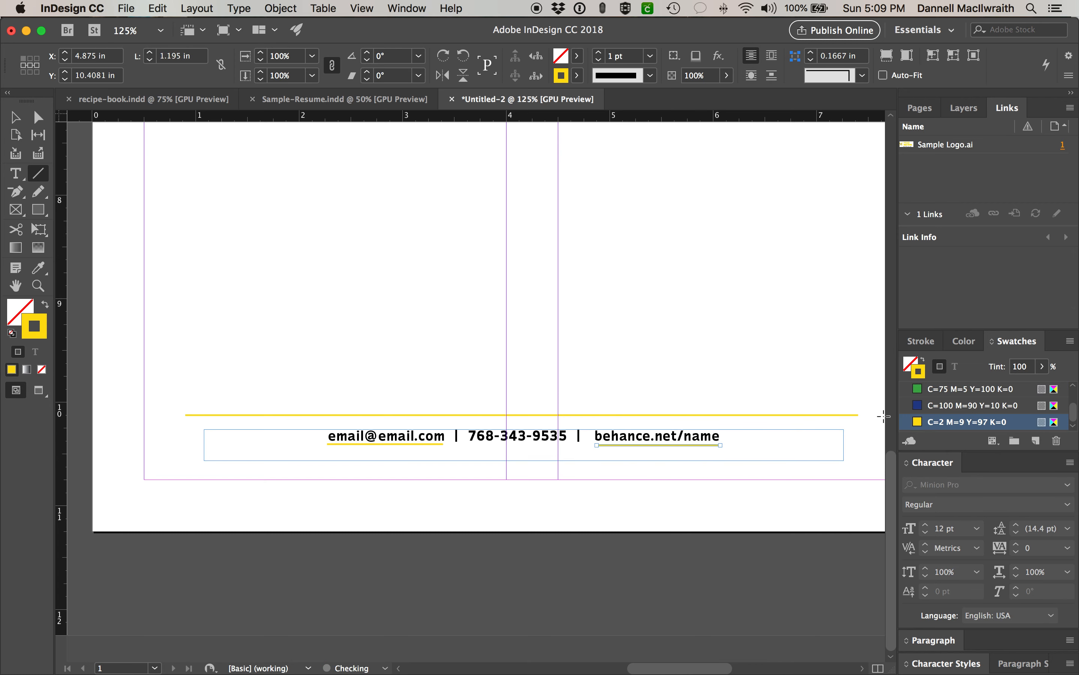
{"action": "key", "text": "v"}
{"action": "left_click", "coordinate": [798, 342]}
{"action": "scroll", "coordinate": [798, 342], "scroll_direction": "up", "scroll_amount": 1}
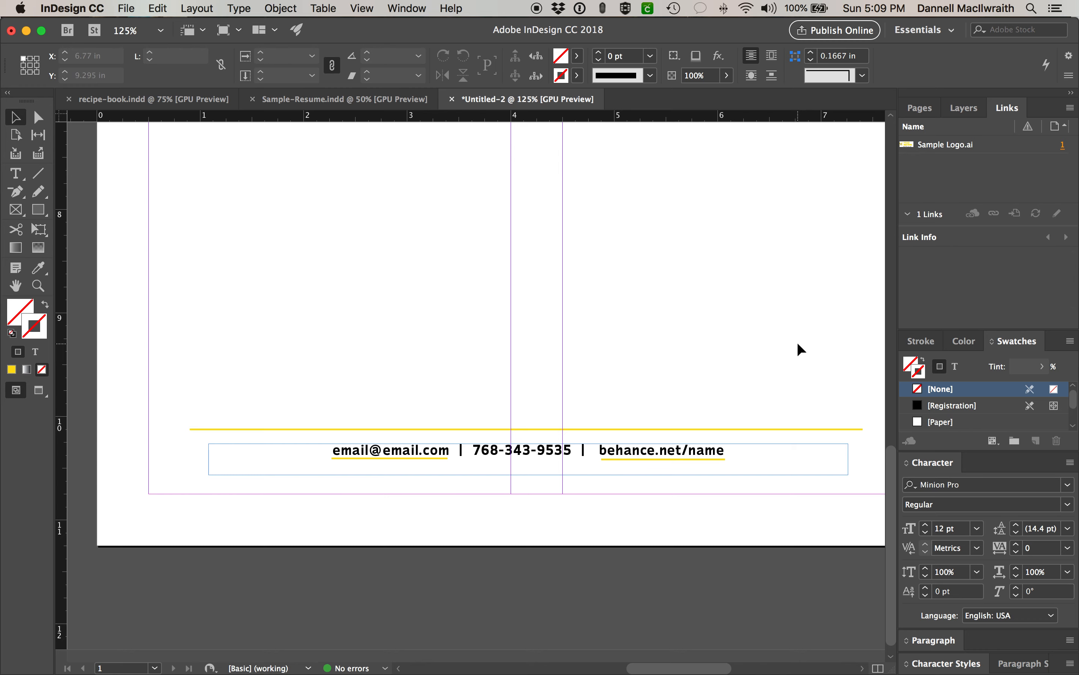
- Zoom out to the whole page and trial-nudge the contact details frame, then undo
{"action": "key", "text": "super+minus"}
{"action": "key", "text": "super+minus"}
{"action": "scroll", "coordinate": [647, 344], "scroll_direction": "up", "scroll_amount": 1}
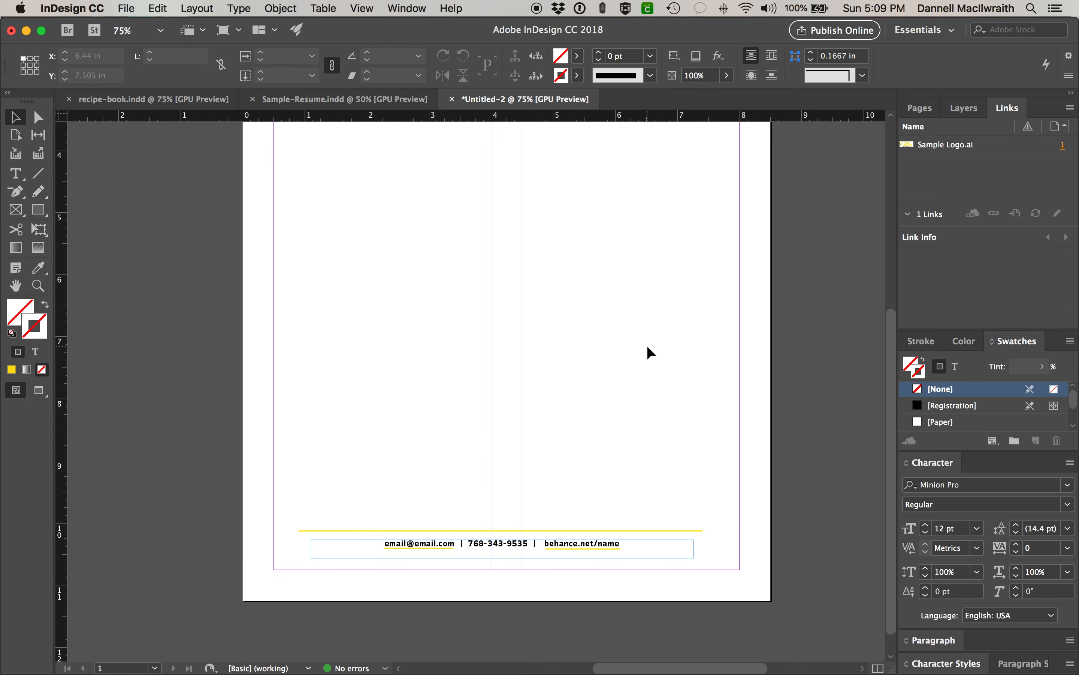
{"action": "key", "text": "super+minus"}
{"action": "key", "text": "super+minus"}
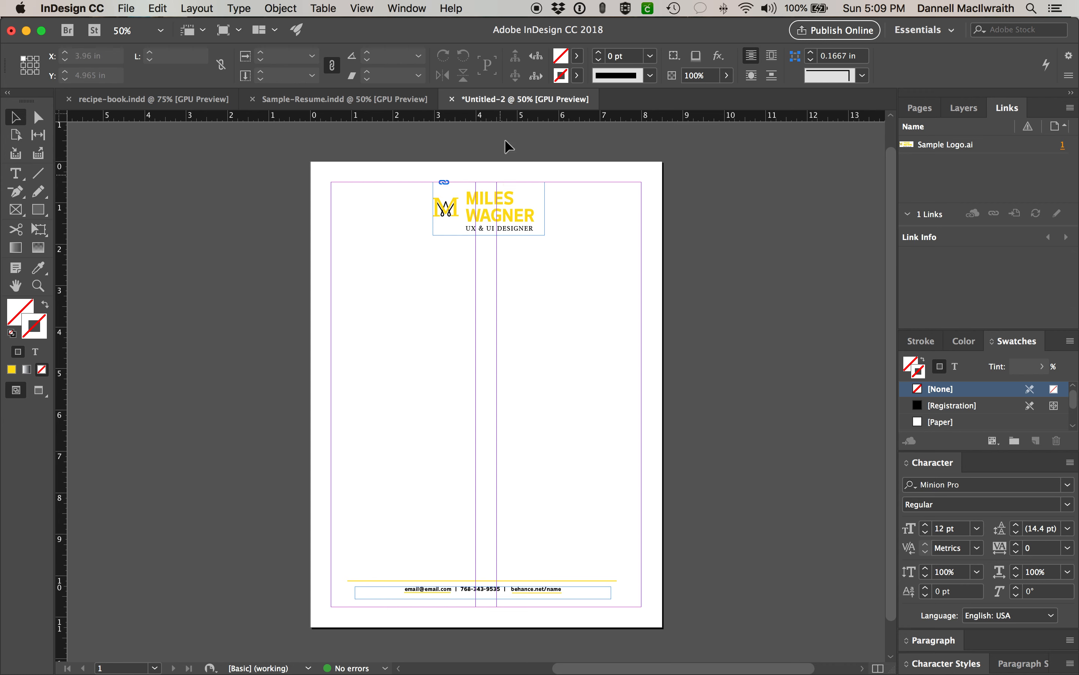
{"action": "left_click", "coordinate": [494, 602]}
{"action": "key", "text": "shift+Down"}
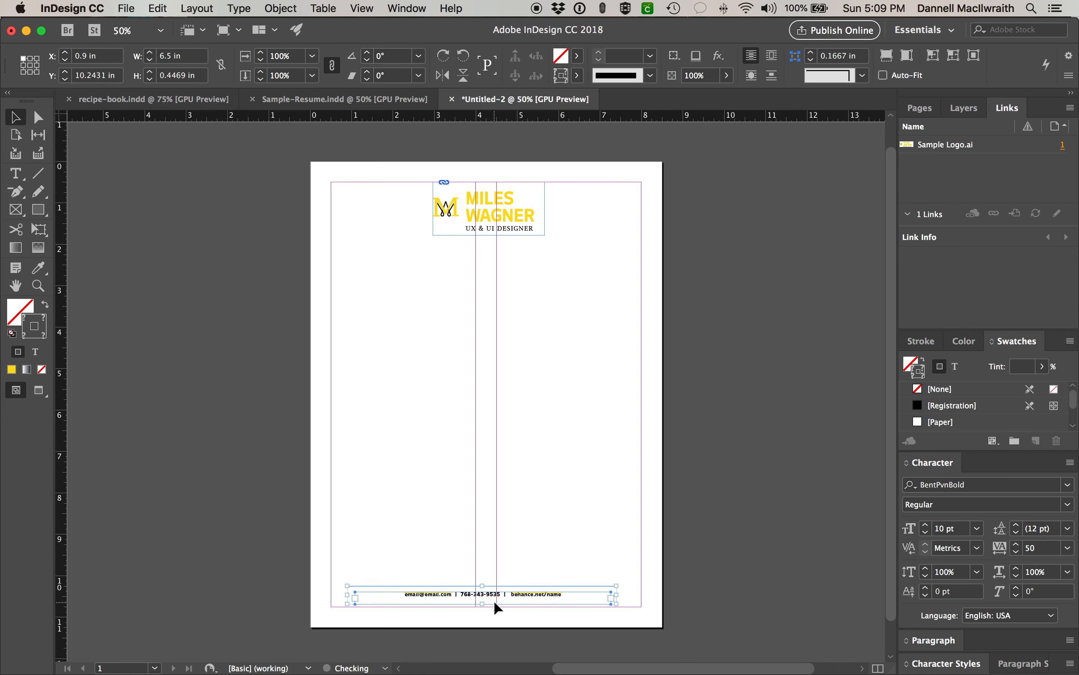
{"action": "key", "text": "Up"}
{"action": "key", "text": "Up"}
{"action": "key", "text": "Up"}
{"action": "key", "text": "Up"}
{"action": "key", "text": "Up"}
{"action": "key", "text": "Up"}
{"action": "key", "text": "Up"}
{"action": "key", "text": "Up"}
{"action": "key", "text": "super+z"}
{"action": "key", "text": "super+z"}
{"action": "key", "text": "super+z"}
{"action": "key", "text": "super+z"}
{"action": "key", "text": "super+z"}
{"action": "key", "text": "super+z"}
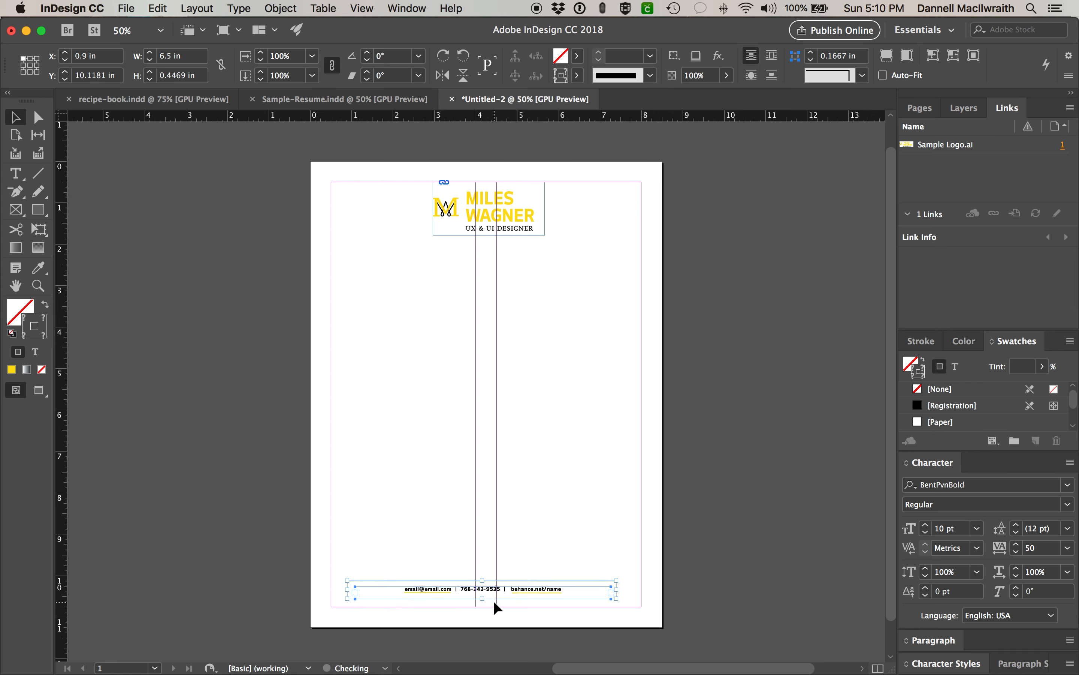
- Marquee-select the footer items, then check the Behance underline's yellow swatch
{"action": "left_click_drag", "start_coordinate": [341, 557], "coordinate": [587, 600]}
{"action": "left_click", "coordinate": [582, 553]}
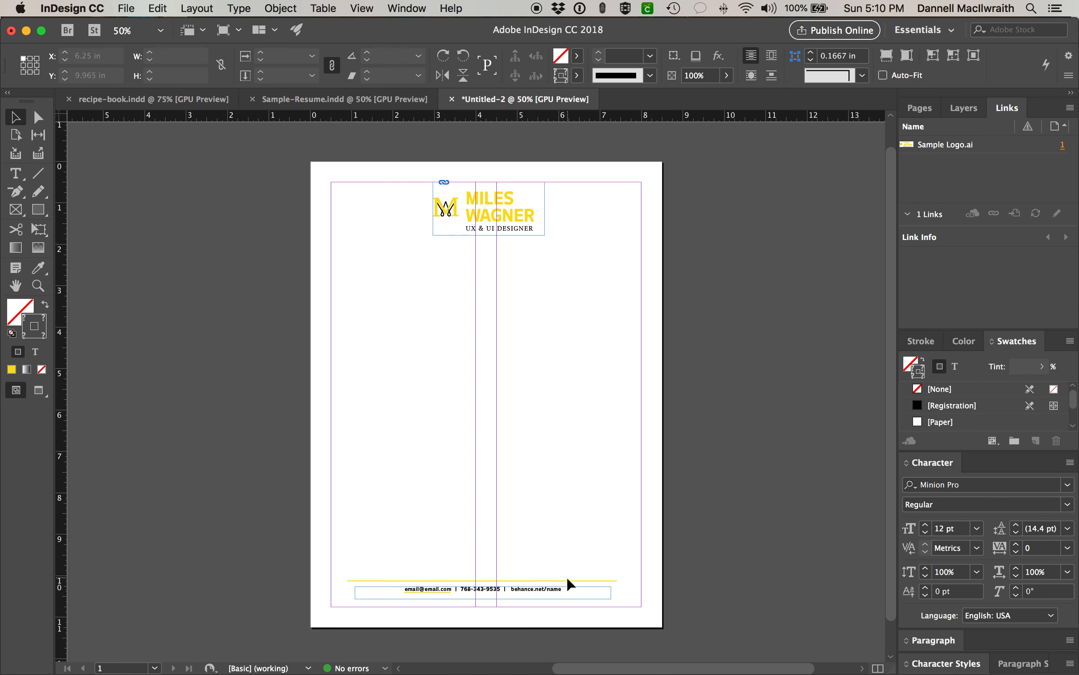
{"action": "left_click", "coordinate": [553, 593]}
{"action": "scroll", "coordinate": [981, 406], "scroll_direction": "down", "scroll_amount": 5}
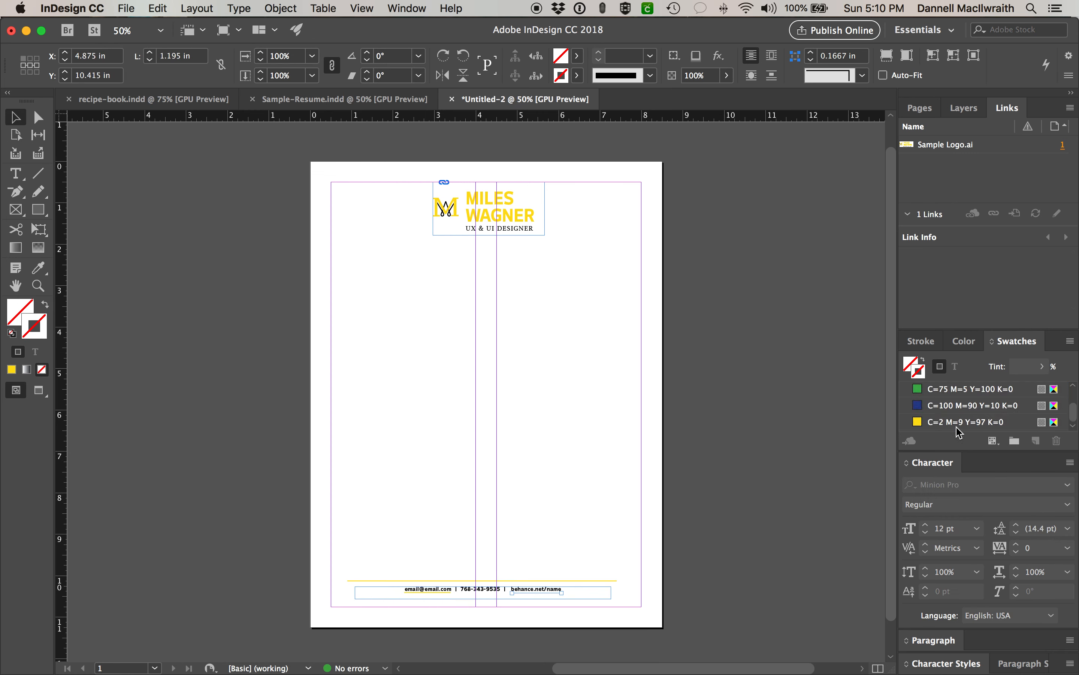
{"action": "left_click", "coordinate": [915, 422]}
- Move the footer rule, contact line and underlines two nudges down and one right
{"action": "left_click_drag", "start_coordinate": [425, 555], "coordinate": [522, 598]}
{"action": "key", "text": "Down"}
{"action": "key", "text": "Down"}
{"action": "key", "text": "Down"}
{"action": "key", "text": "Down"}
{"action": "key", "text": "Down"}
{"action": "key", "text": "Down"}
{"action": "key", "text": "Down"}
{"action": "key", "text": "Down"}
{"action": "key", "text": "Down"}
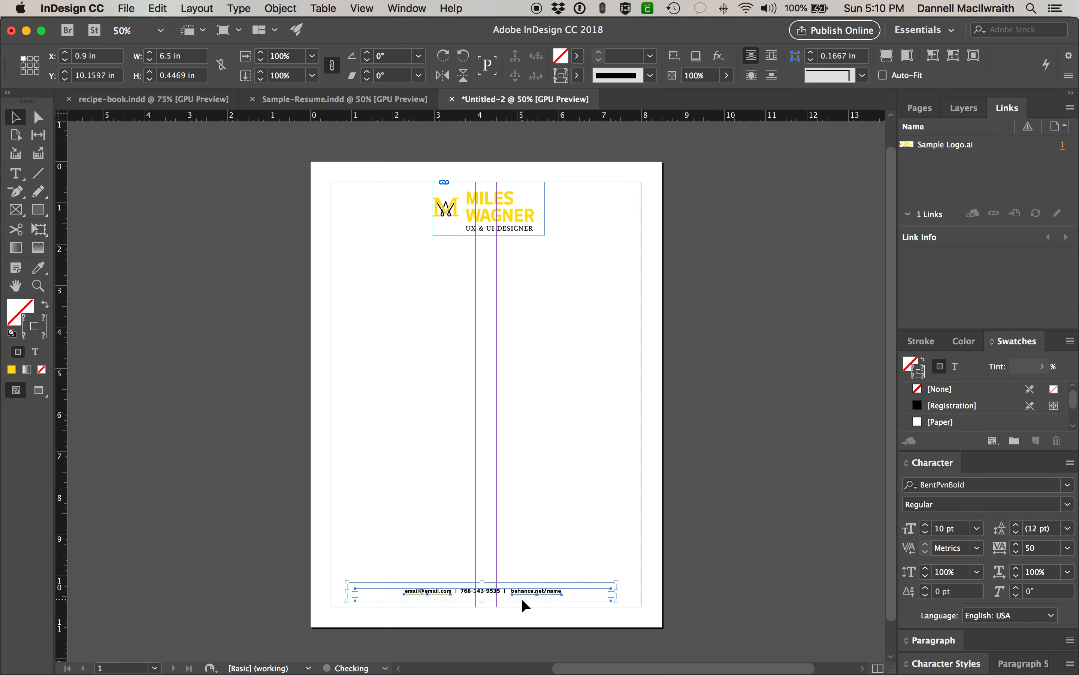
{"action": "key", "text": "Down"}
{"action": "key", "text": "Down"}
{"action": "key", "text": "Down"}
{"action": "key", "text": "Down"}
{"action": "key", "text": "Down"}
{"action": "key", "text": "Down"}
{"action": "key", "text": "Down"}
{"action": "key", "text": "Down"}
{"action": "key", "text": "Down"}
{"action": "key", "text": "Down"}
{"action": "key", "text": "Down"}
{"action": "key", "text": "Down"}
{"action": "key", "text": "Down"}
{"action": "key", "text": "Down"}
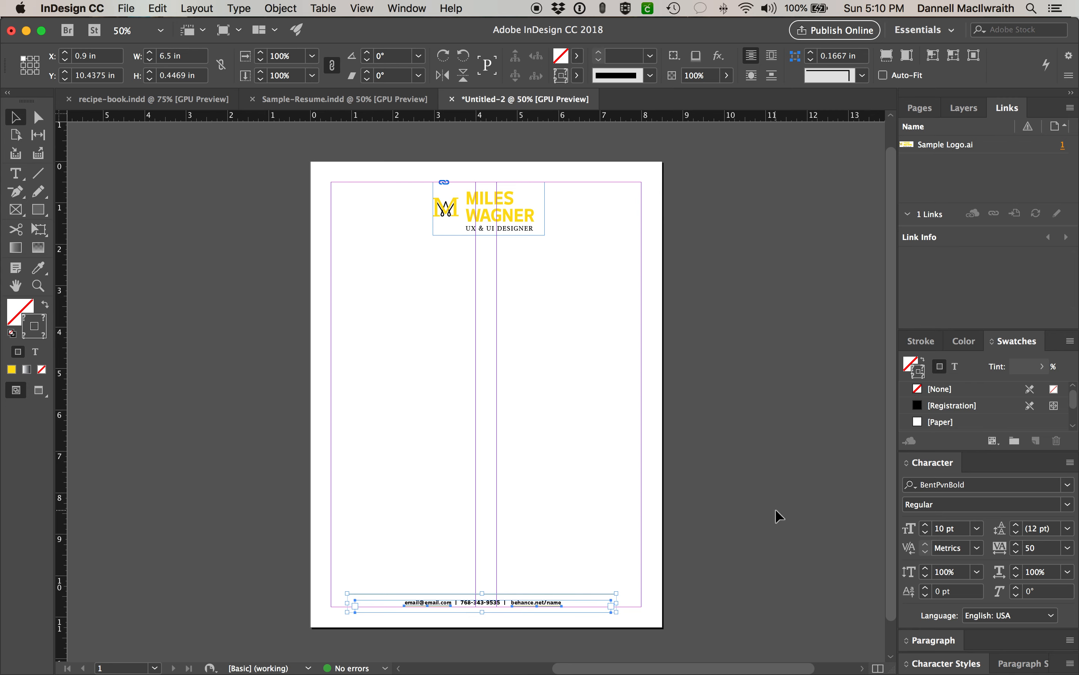
{"action": "key", "text": "Right"}
{"action": "key", "text": "Right"}
{"action": "key", "text": "Right"}
{"action": "key", "text": "Right"}
{"action": "key", "text": "Right"}
{"action": "key", "text": "Right"}
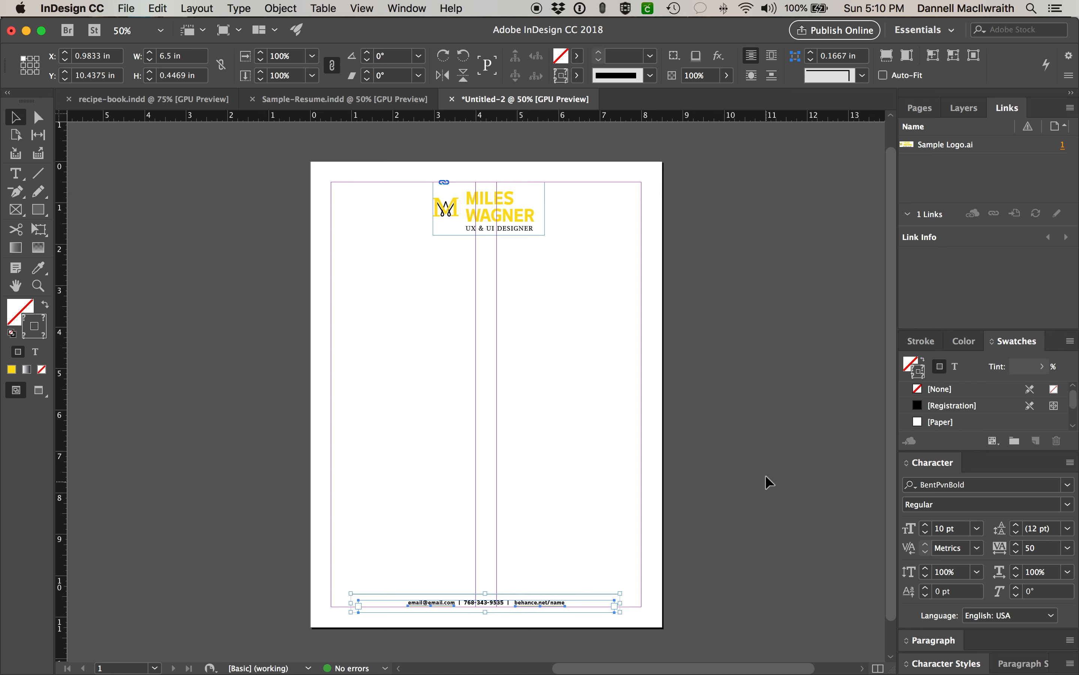
{"action": "left_click", "coordinate": [767, 475]}
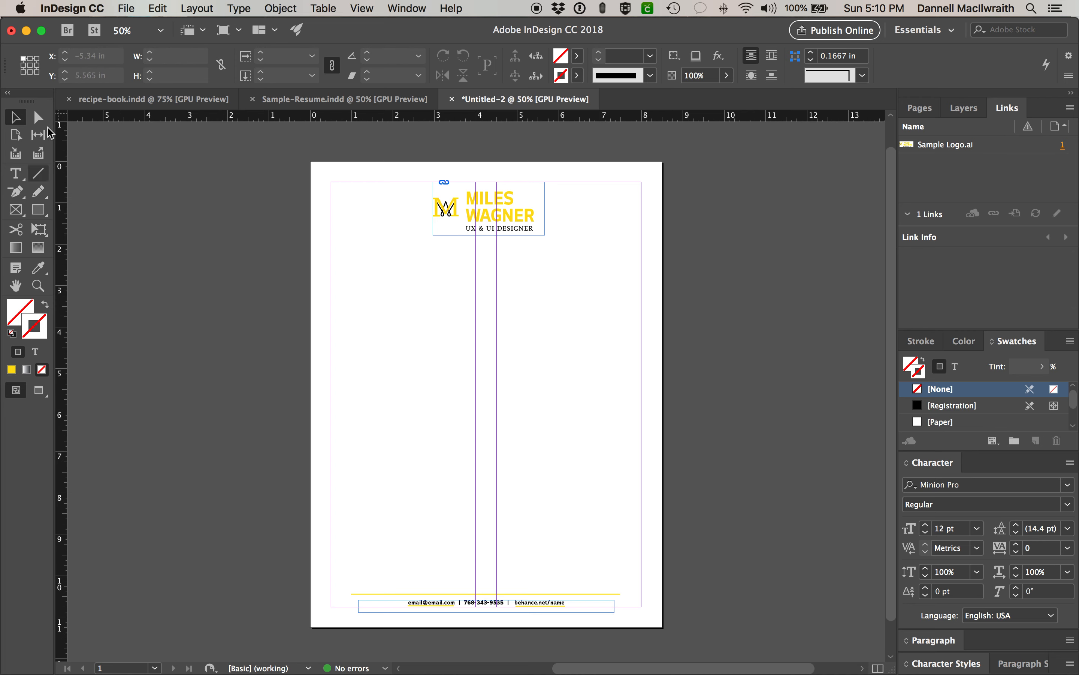
- Toggle the Tools panel between one and two columns, then view the page in Preview mode
{"action": "left_click", "coordinate": [8, 93]}
{"action": "left_click", "coordinate": [7, 92]}
{"action": "left_click", "coordinate": [7, 94]}
{"action": "left_click", "coordinate": [8, 94]}
{"action": "left_click", "coordinate": [40, 393]}
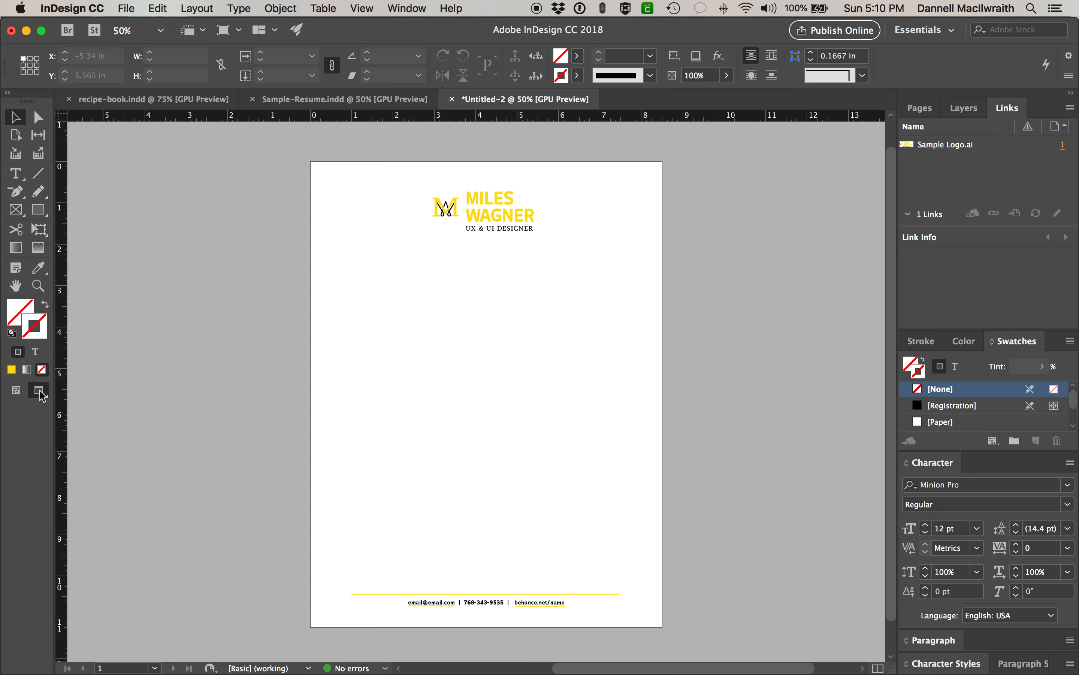
{"action": "left_click", "coordinate": [21, 391]}
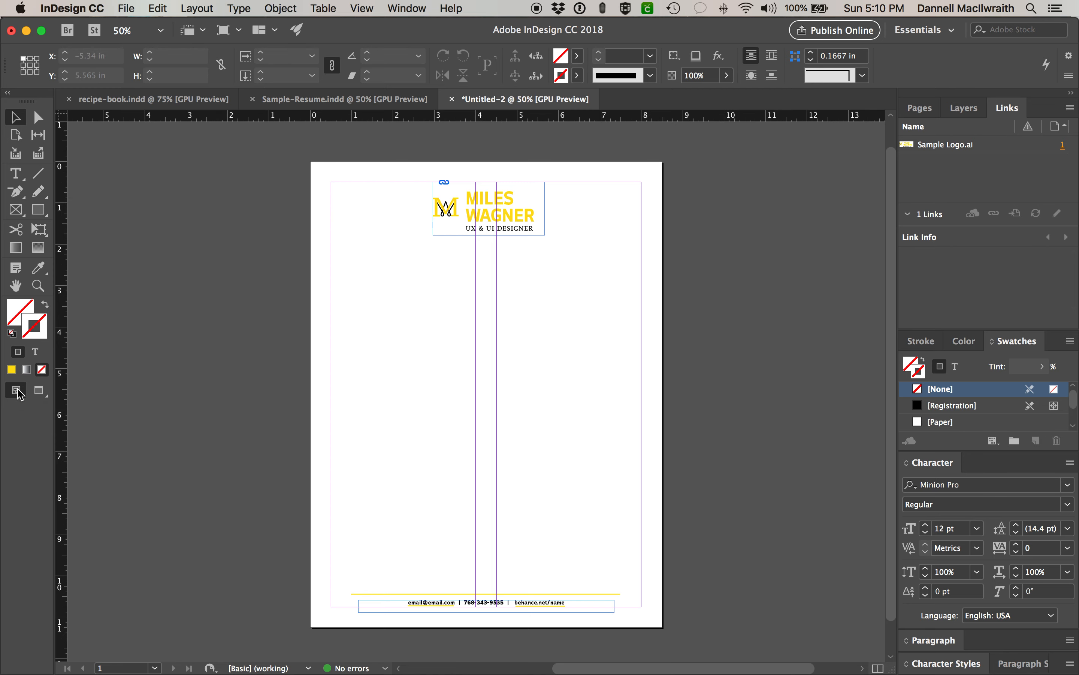
{"action": "left_click", "coordinate": [39, 391]}
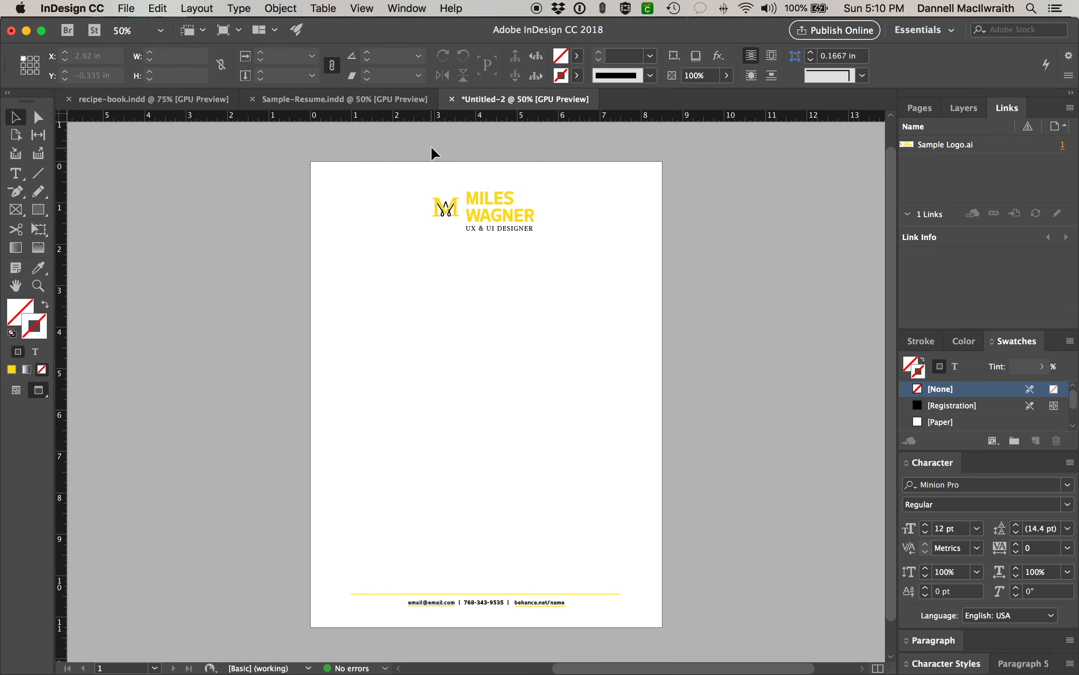
- Rename Layer 1 to 'letterhead' and lock it
{"action": "left_click", "coordinate": [959, 109]}
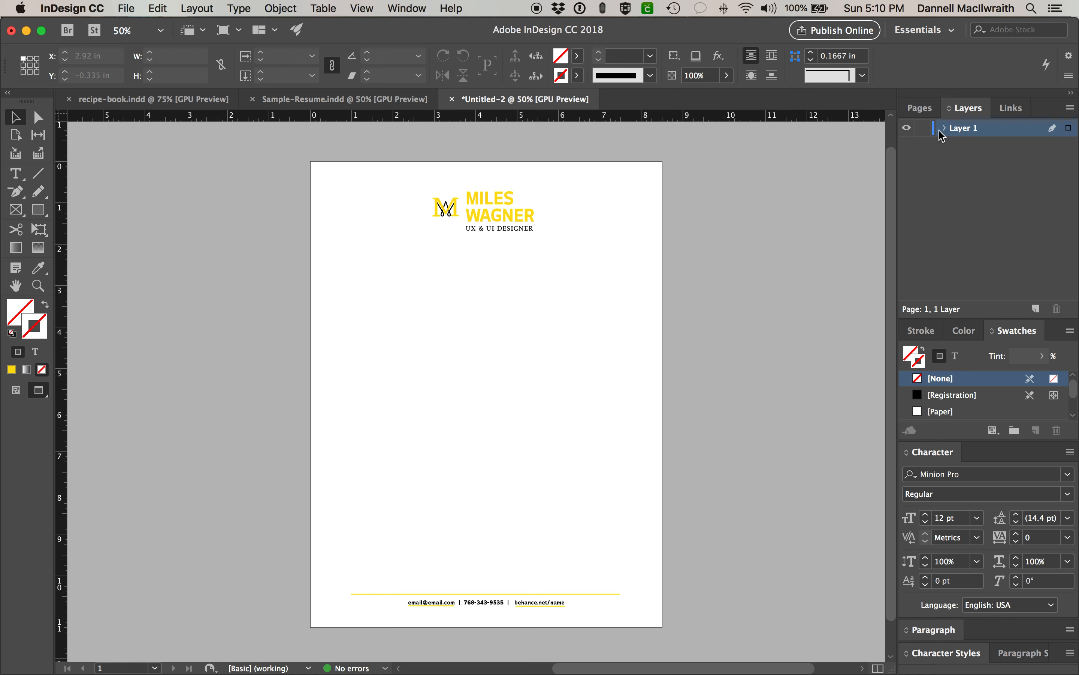
{"action": "double_click", "coordinate": [963, 129]}
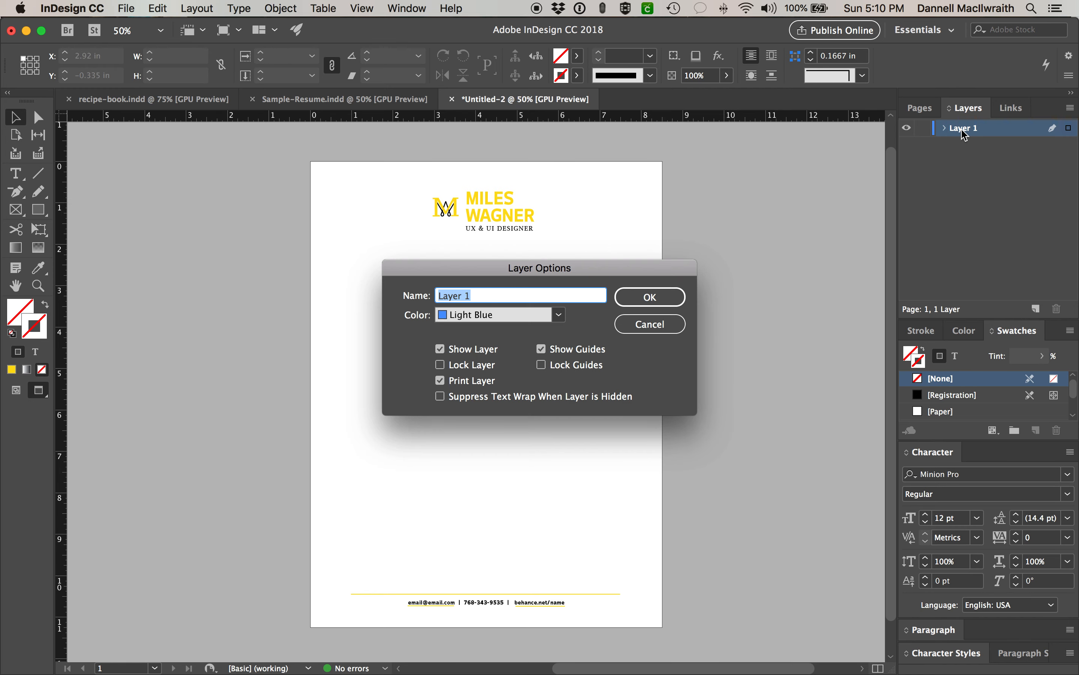
{"action": "type", "text": "letterhea"}
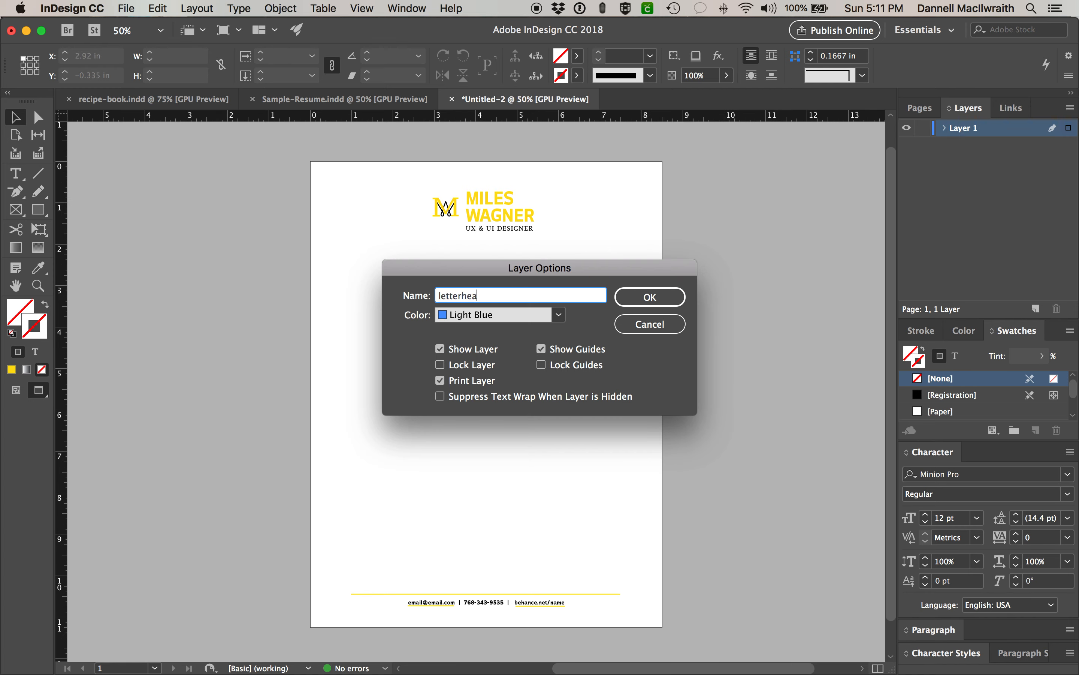
{"action": "type", "text": "d"}
{"action": "key", "text": "Return"}
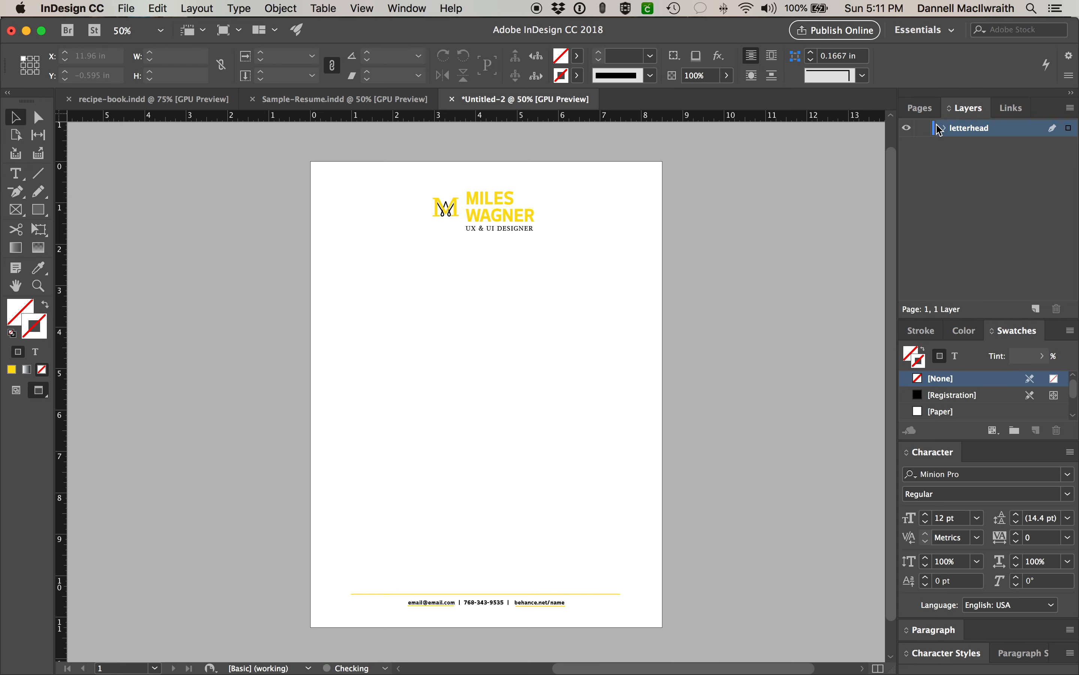
{"action": "left_click", "coordinate": [924, 128]}
- Add a new layer named 'resume' above it and return to Normal screen mode
{"action": "left_click", "coordinate": [1035, 309]}
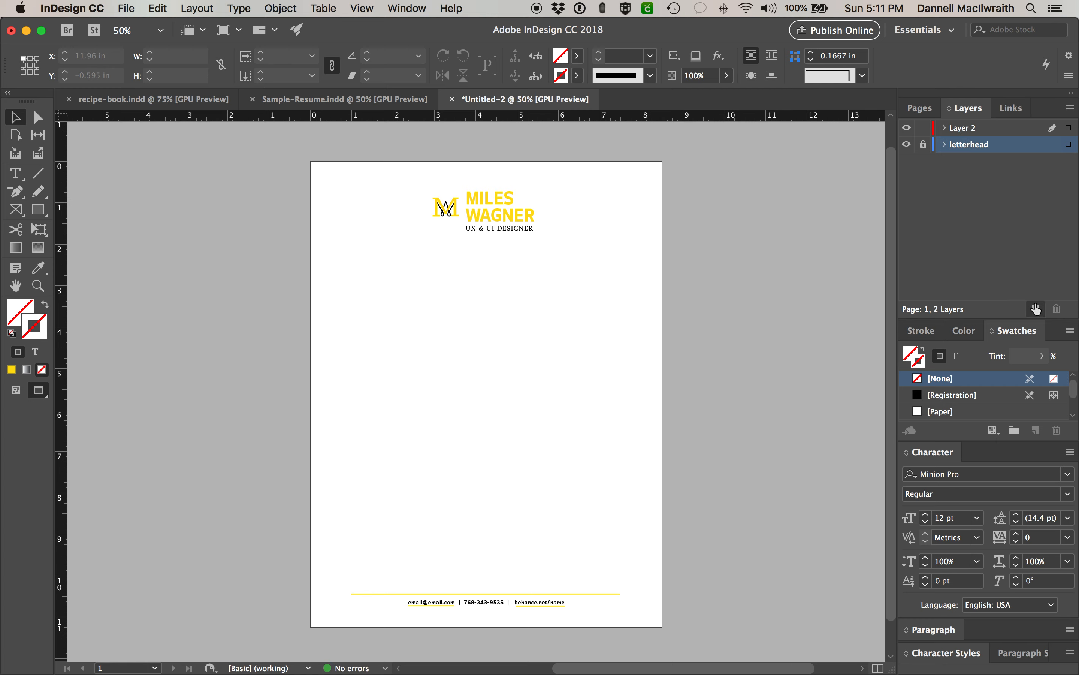
{"action": "double_click", "coordinate": [963, 129]}
{"action": "type", "text": "resume"}
{"action": "key", "text": "Return"}
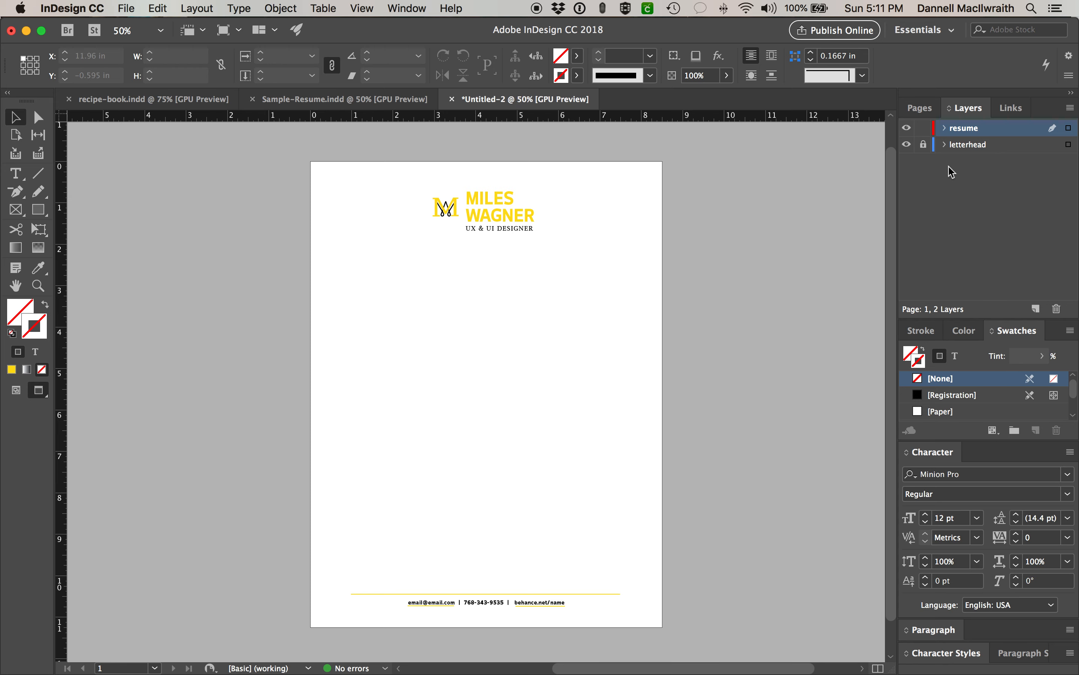
{"action": "left_click", "coordinate": [15, 390]}
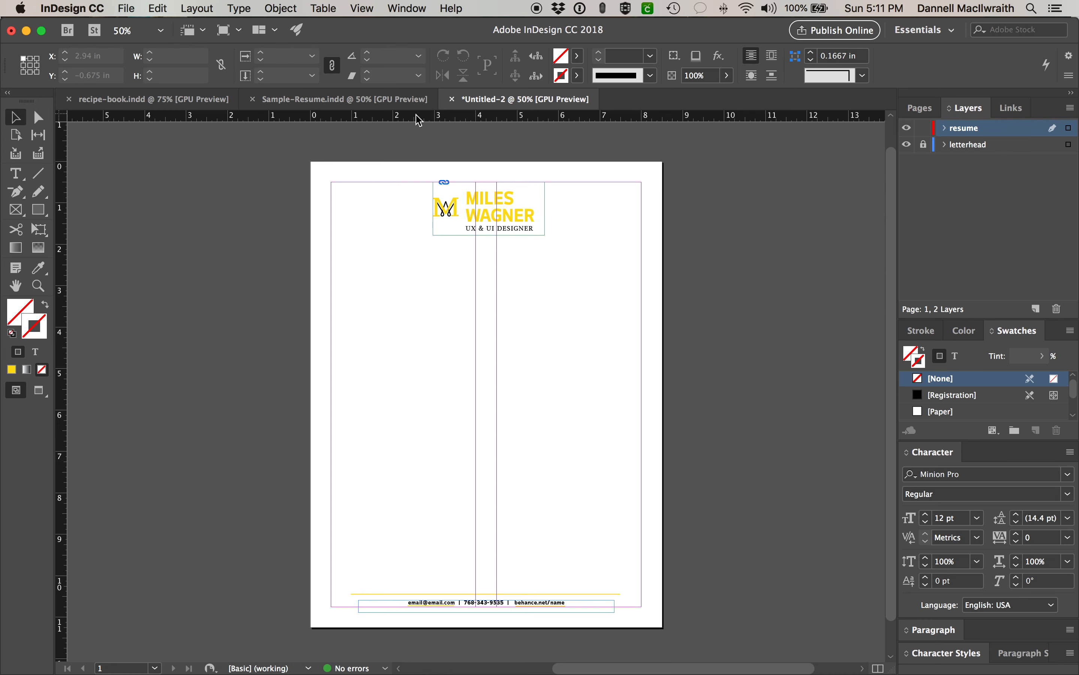
- In Sample-Resume.indd, select the left-column text from EDUCATION to Photography
{"action": "left_click", "coordinate": [397, 101]}
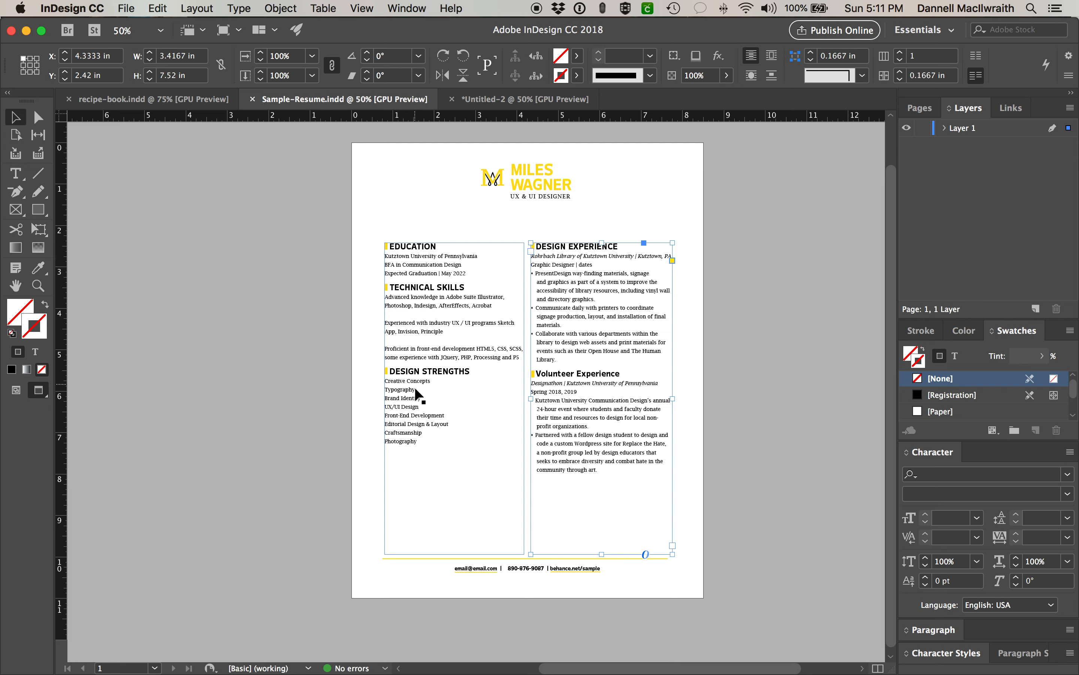
{"action": "mouse_move", "coordinate": [221, 671]}
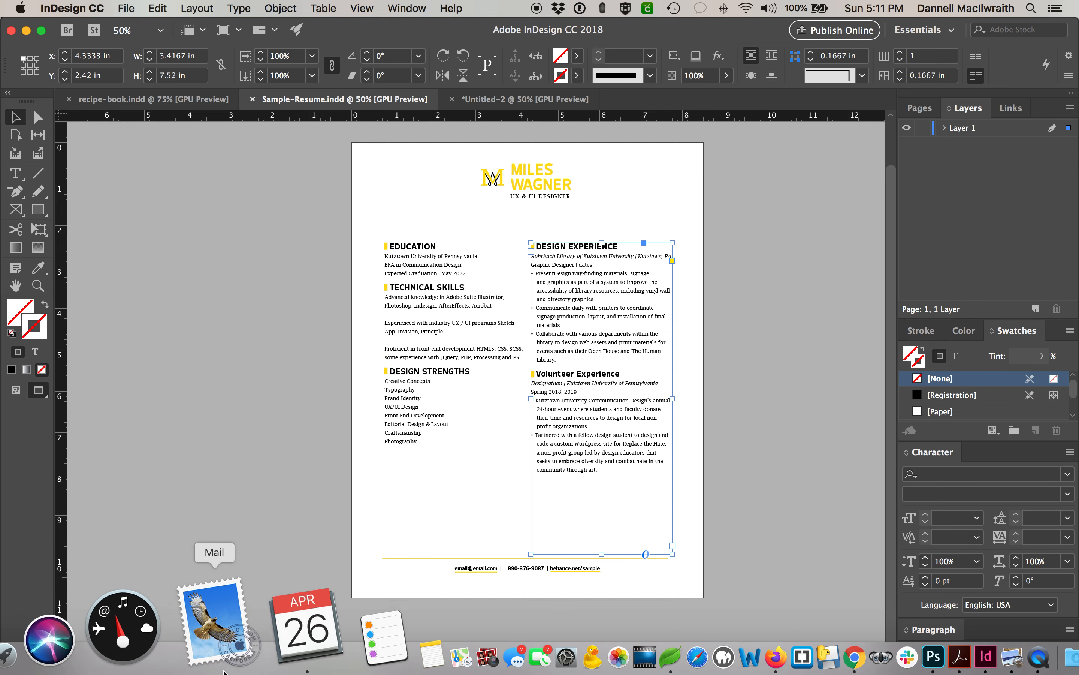
{"action": "left_click", "coordinate": [406, 429]}
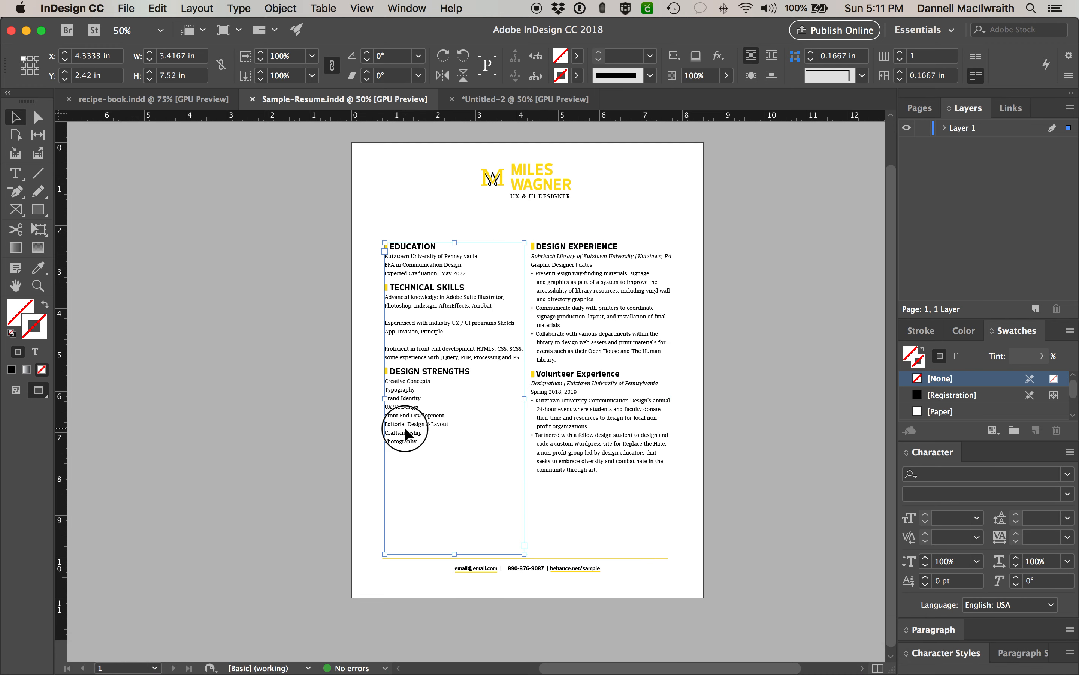
{"action": "double_click", "coordinate": [406, 429]}
{"action": "left_click_drag", "start_coordinate": [420, 444], "coordinate": [374, 241]}
{"action": "key", "text": "super+c"}
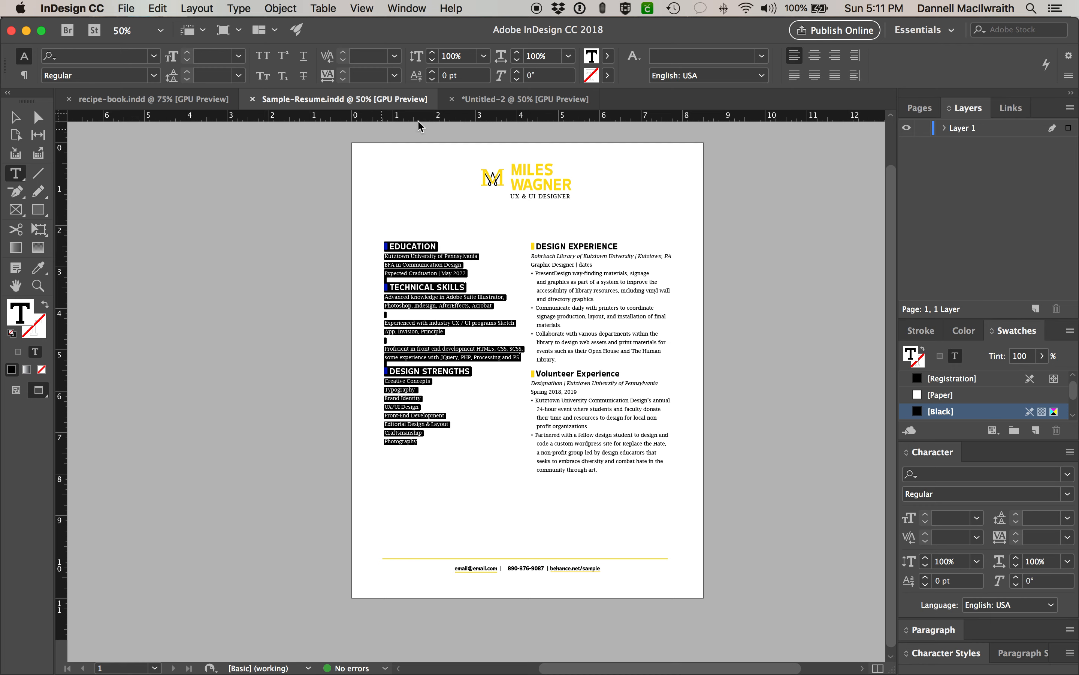
- Draw a left-side text frame in Untitled-2 and paste the text without formatting
{"action": "left_click", "coordinate": [468, 100]}
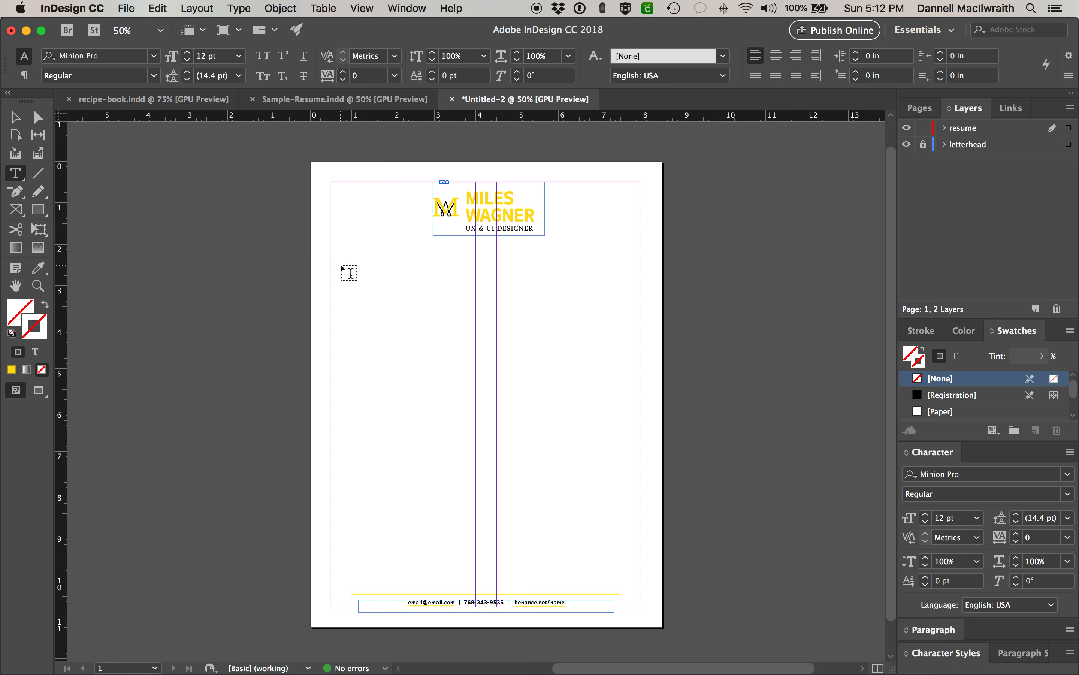
{"action": "left_click_drag", "start_coordinate": [346, 271], "coordinate": [475, 523]}
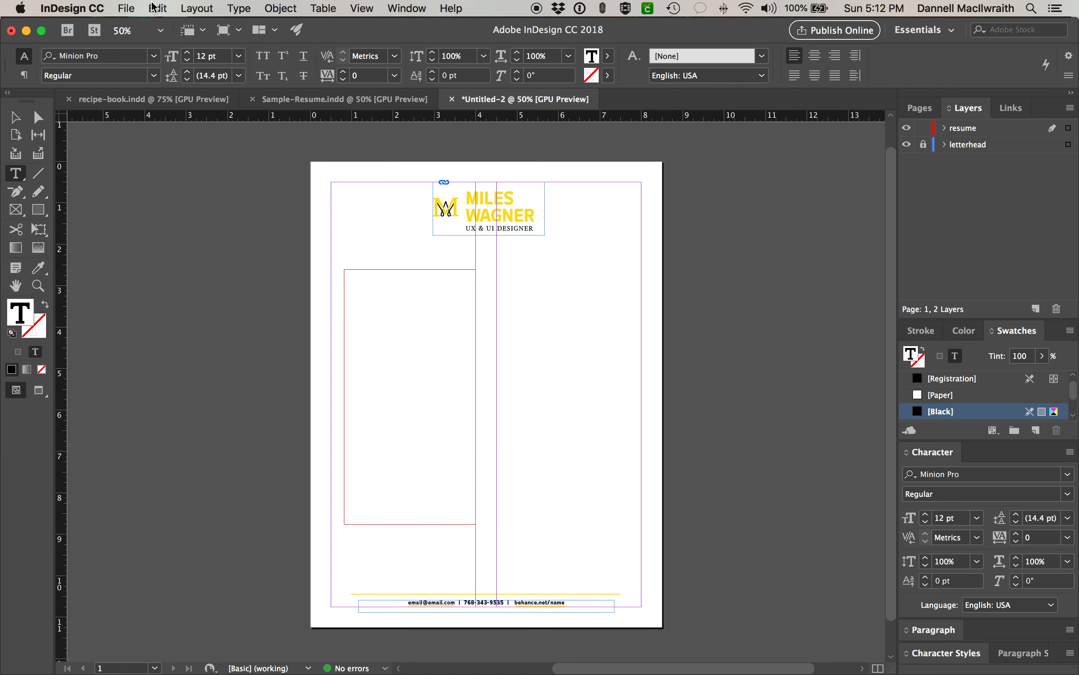
{"action": "left_click", "coordinate": [154, 8]}
{"action": "left_click", "coordinate": [196, 106]}
- Delete the leading spaces before EDUCATION, TECHNICAL SKILLS and DESIGN STRENGTHS, then return to Sample-Resume.indd
{"action": "left_click", "coordinate": [346, 272]}
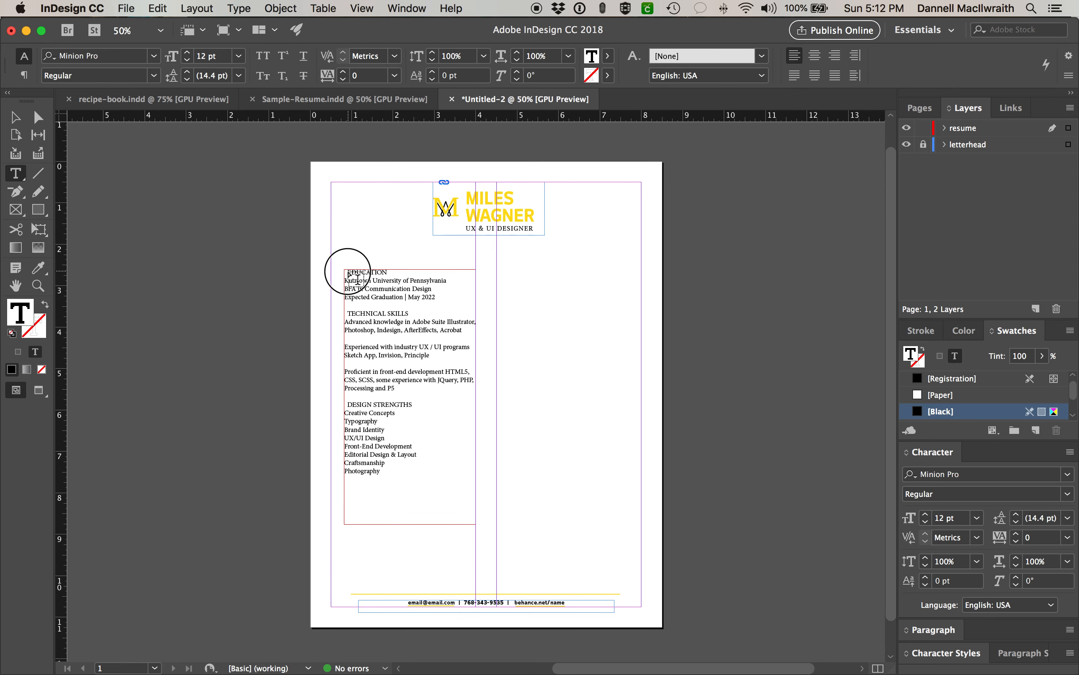
{"action": "scroll", "coordinate": [368, 273], "scroll_direction": "up", "scroll_amount": 1}
{"action": "key", "text": "Delete"}
{"action": "left_click", "coordinate": [347, 318]}
{"action": "key", "text": "Delete"}
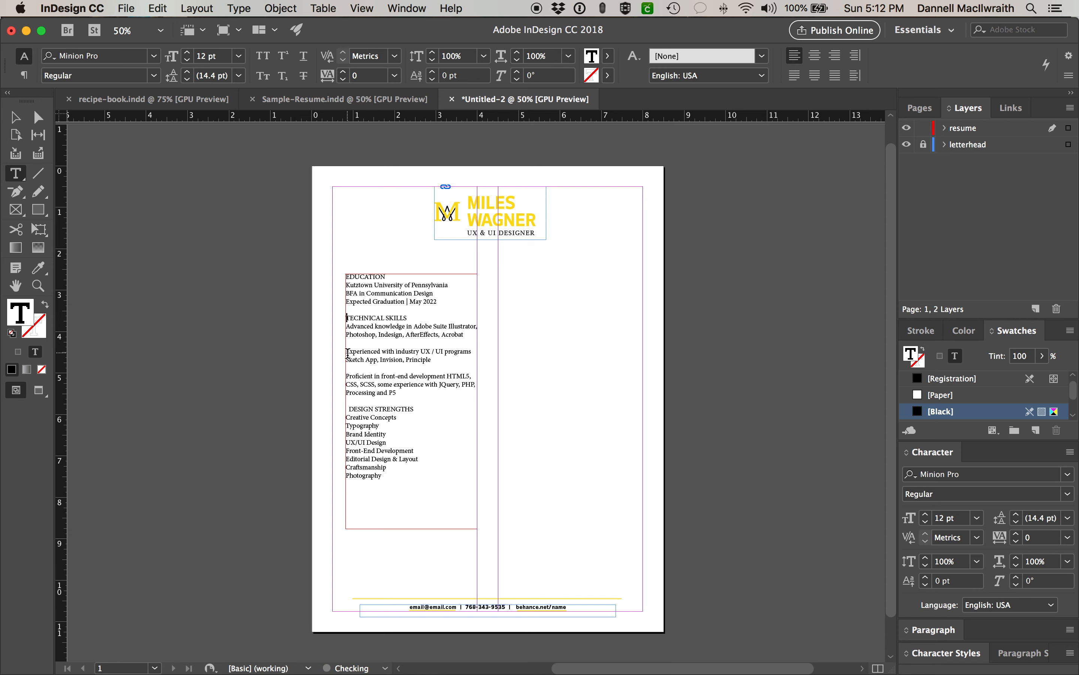
{"action": "left_click", "coordinate": [348, 410]}
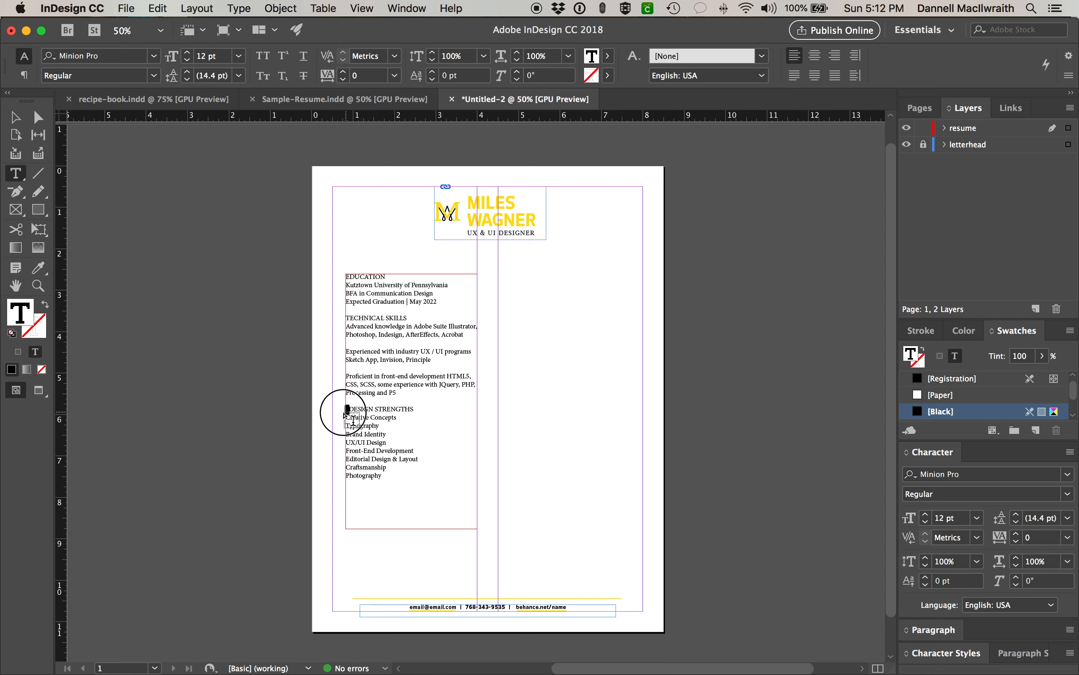
{"action": "key", "text": "Delete"}
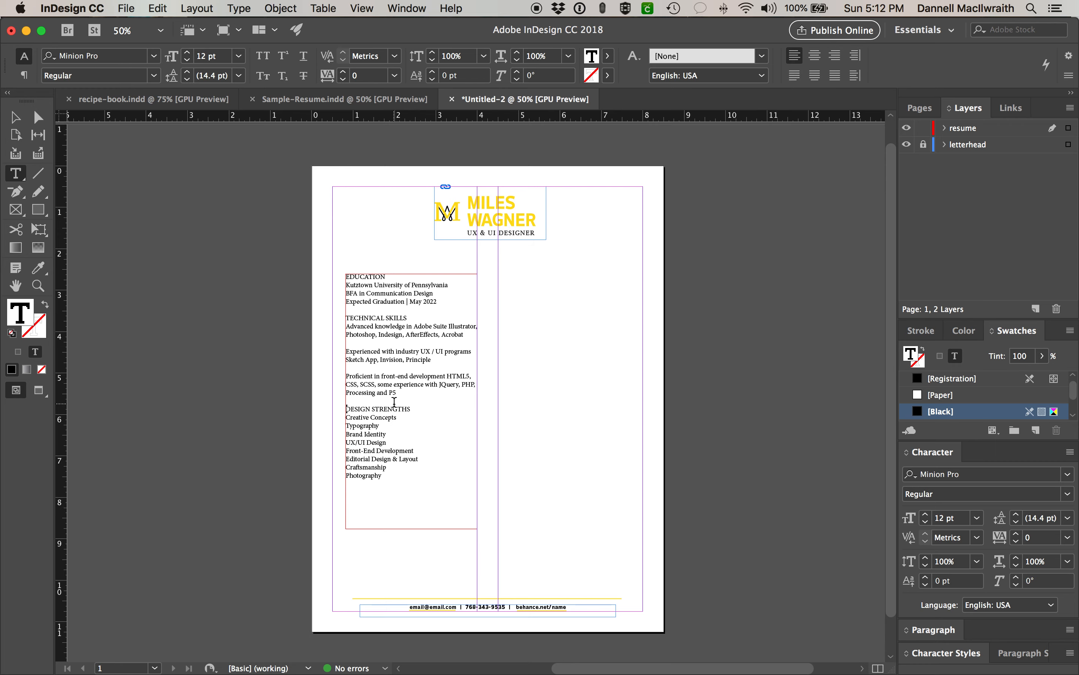
{"action": "scroll", "coordinate": [395, 401], "scroll_direction": "down", "scroll_amount": 1}
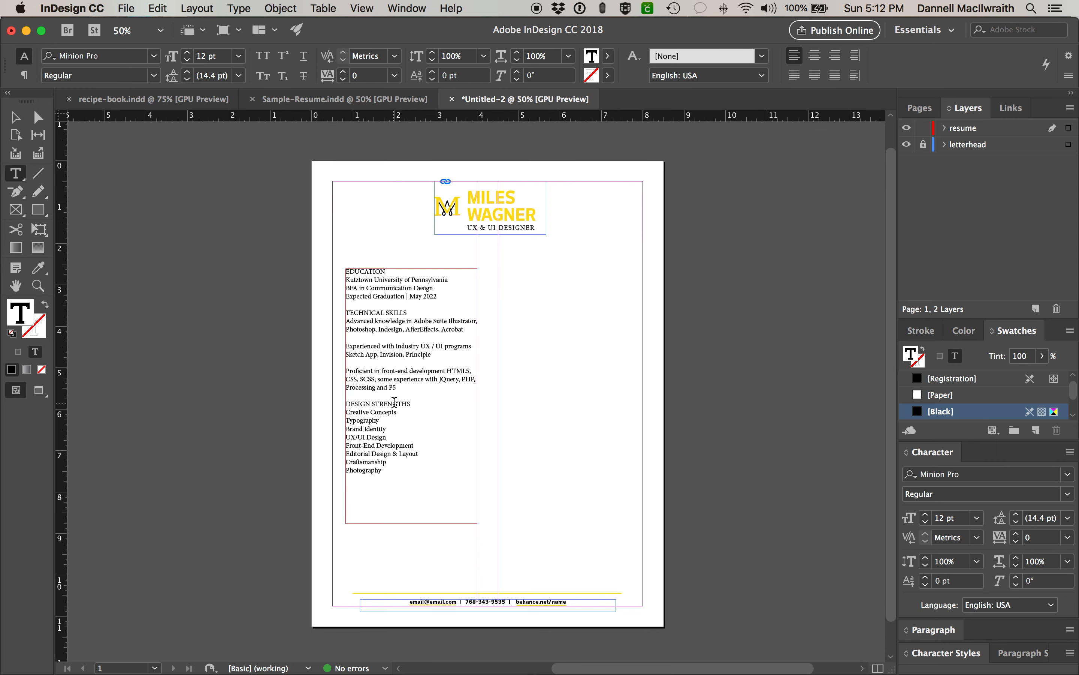
{"action": "left_click", "coordinate": [293, 100]}
{"action": "left_click", "coordinate": [598, 472]}
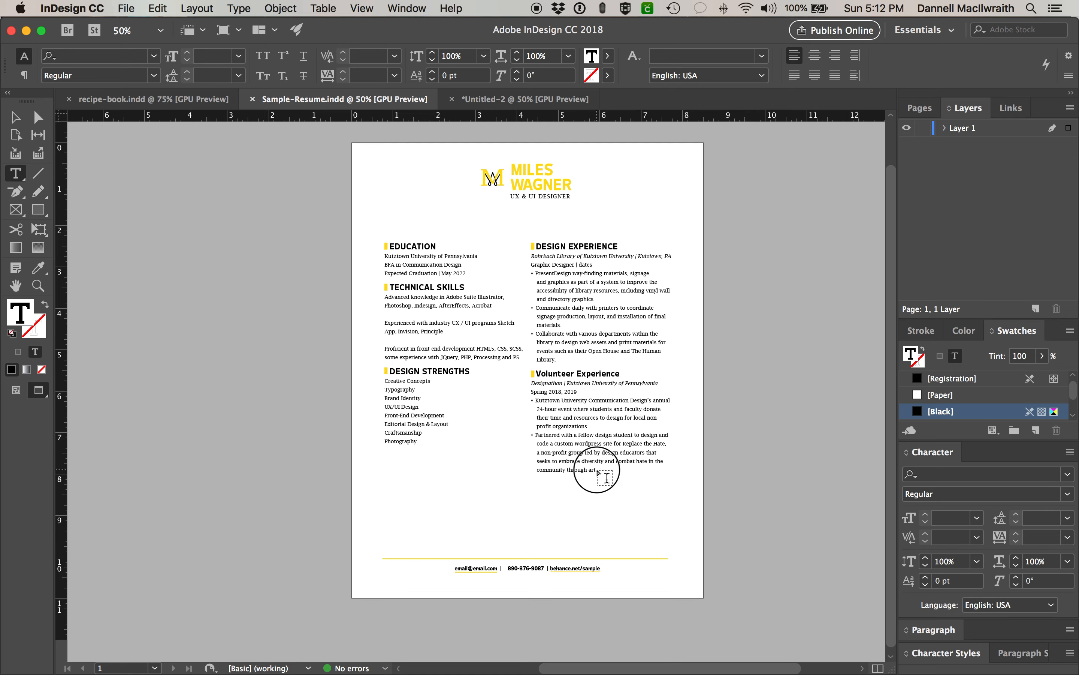
- Paste the right-column story from DESIGN EXPERIENCE onward, unformatted, into a new right-column frame in Untitled-2
{"action": "left_click_drag", "start_coordinate": [598, 472], "coordinate": [513, 243]}
{"action": "key", "text": "super+c"}
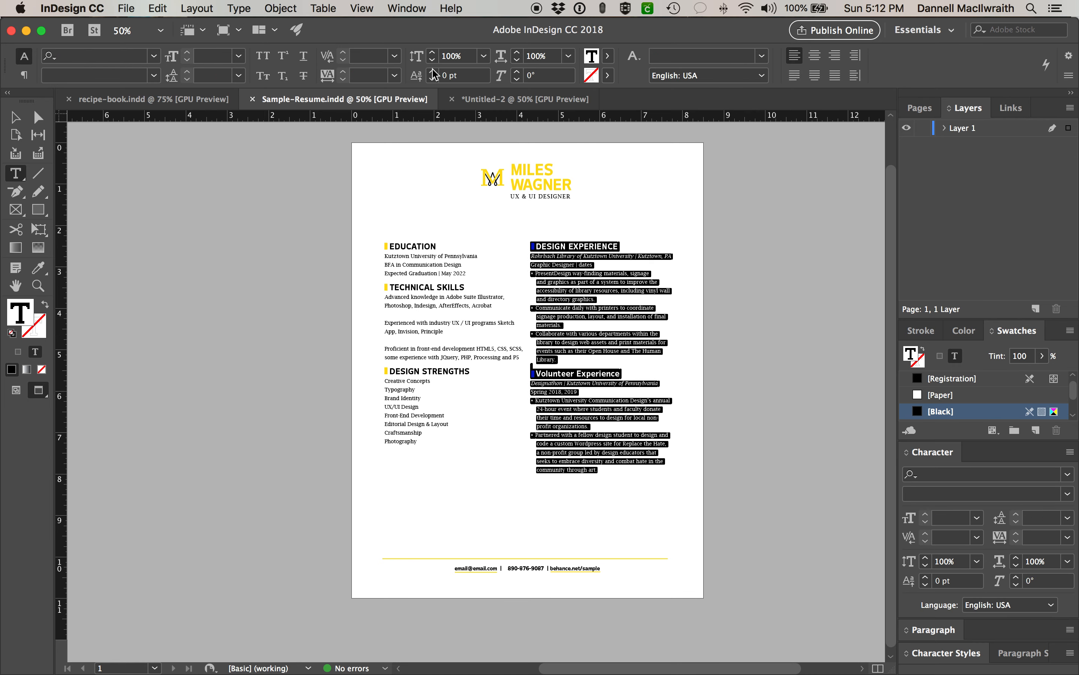
{"action": "left_click", "coordinate": [508, 99]}
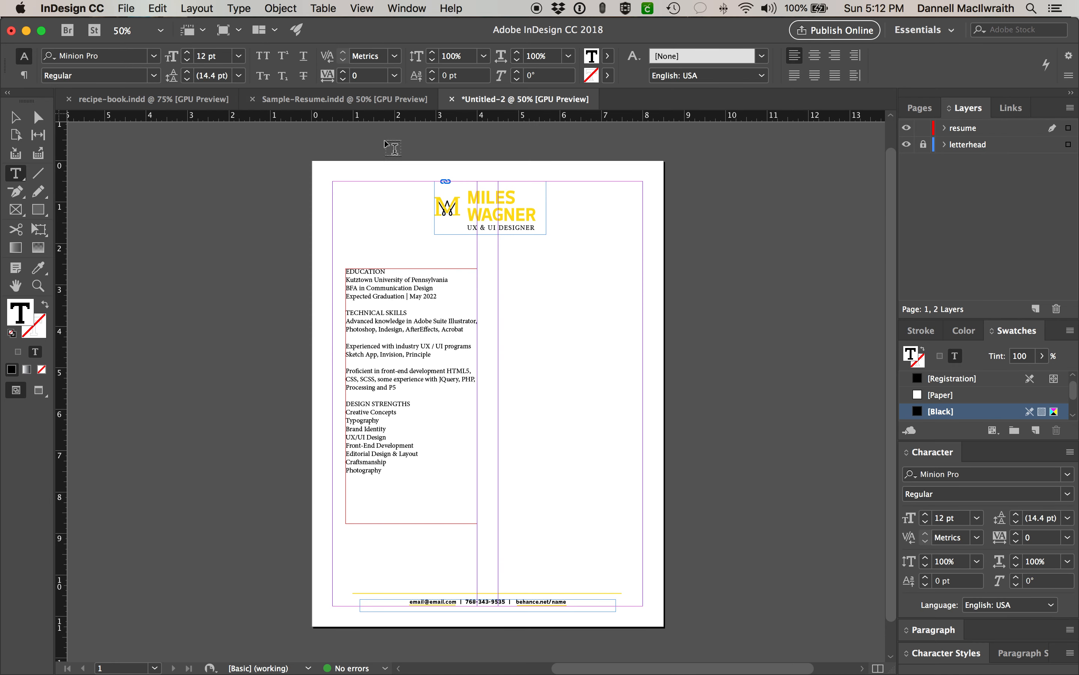
{"action": "left_click_drag", "start_coordinate": [498, 269], "coordinate": [632, 523]}
{"action": "key", "text": "super+v"}
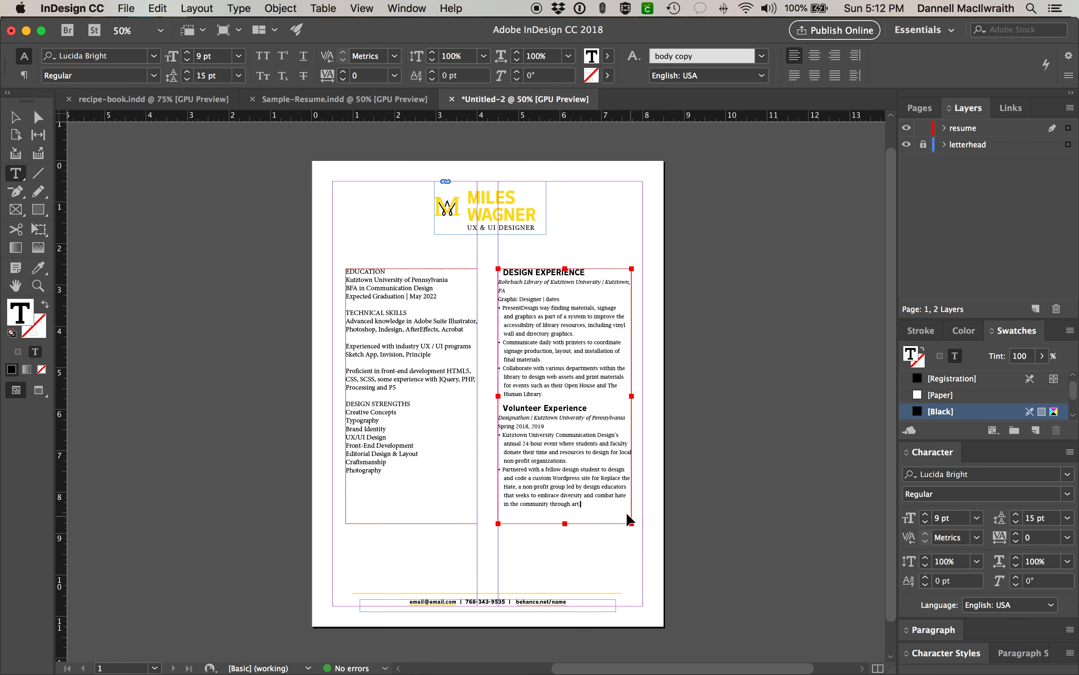
{"action": "key", "text": "super+z"}
{"action": "left_click", "coordinate": [157, 8]}
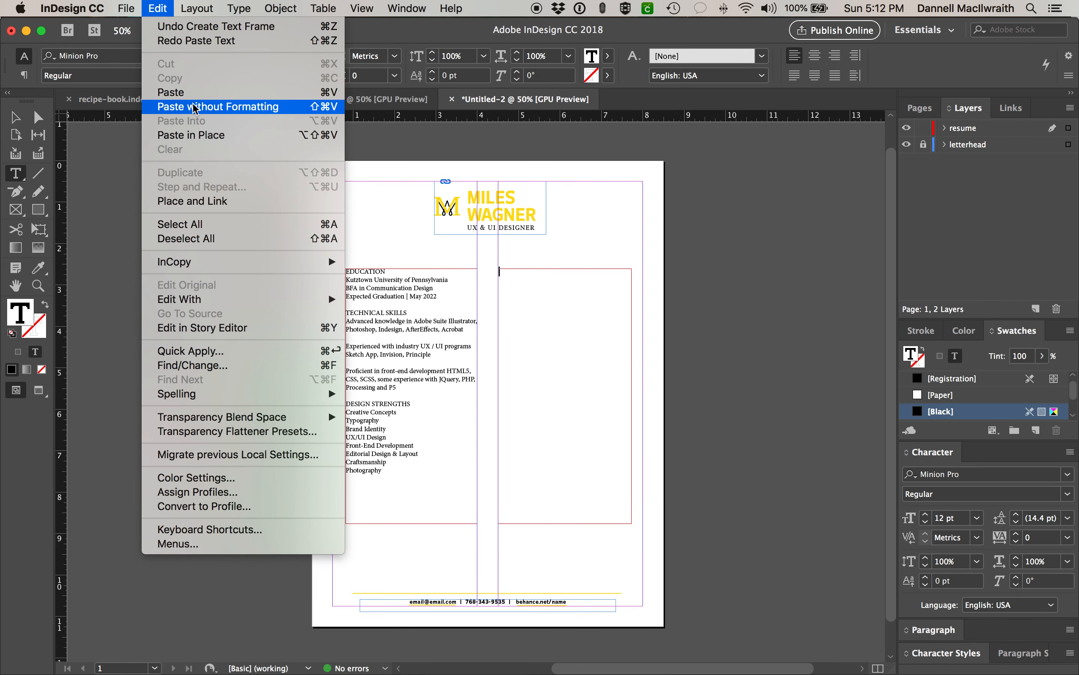
{"action": "left_click", "coordinate": [214, 106]}
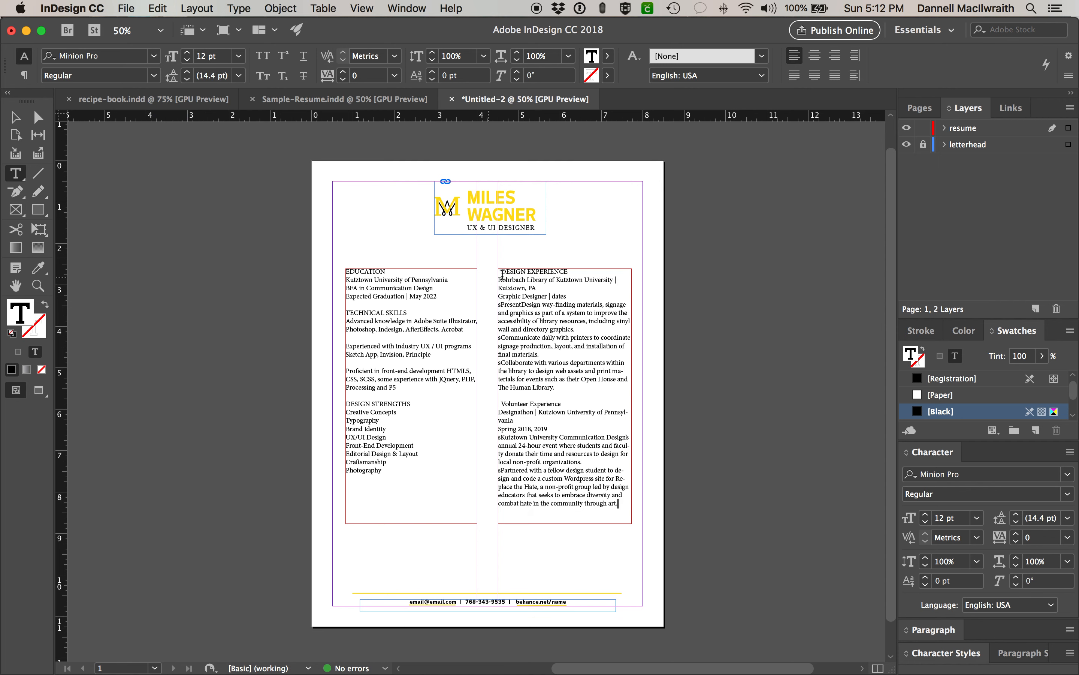
- Remove the stray space before Volunteer Experience
{"action": "left_click", "coordinate": [499, 271]}
{"action": "left_click", "coordinate": [504, 403]}
{"action": "key", "text": "BackSpace"}
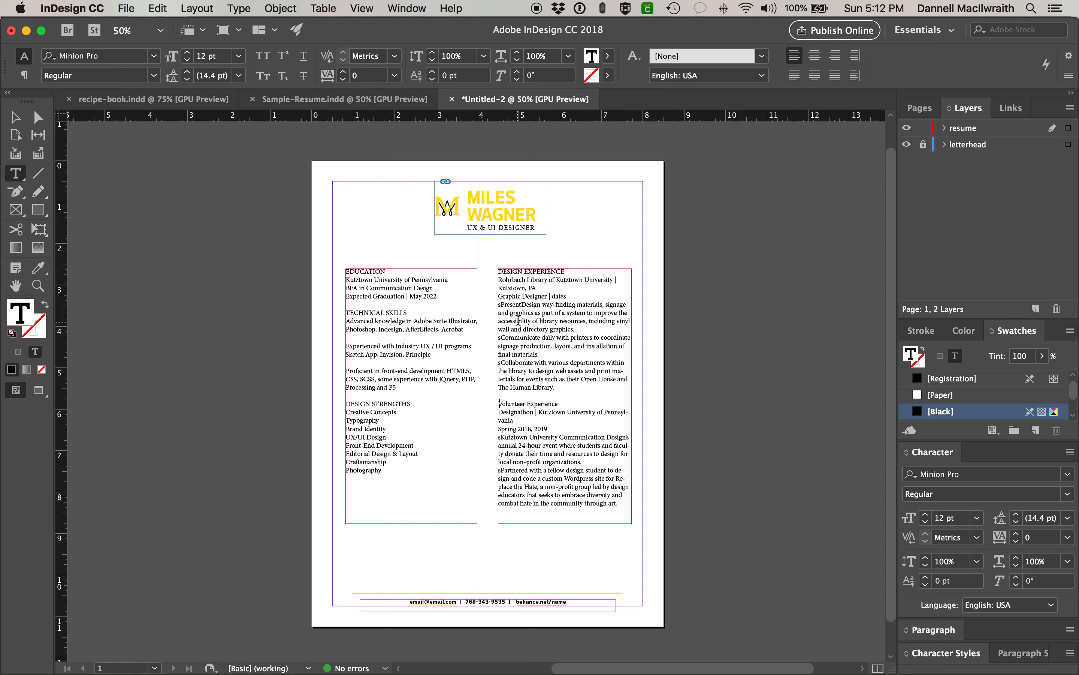
- Zoom to 100% and select the EDUCATION heading after reviewing the other headings
{"action": "key", "text": "super+1"}
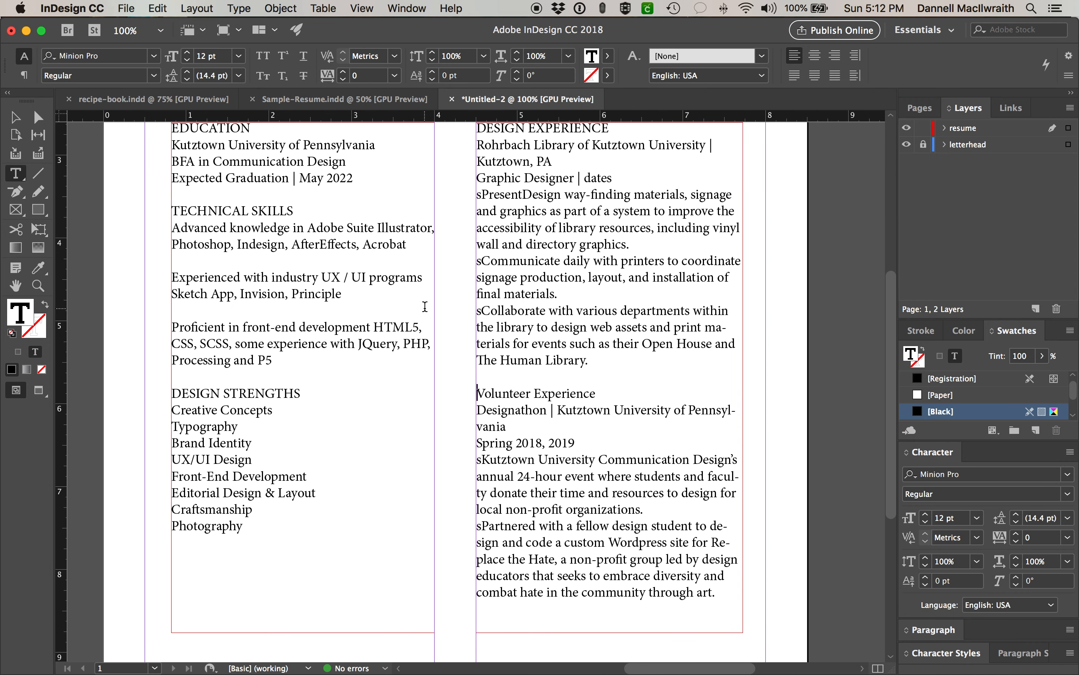
{"action": "scroll", "coordinate": [425, 307], "scroll_direction": "up", "scroll_amount": 5}
{"action": "scroll", "coordinate": [424, 306], "scroll_direction": "left", "scroll_amount": 3}
{"action": "scroll", "coordinate": [425, 306], "scroll_direction": "down", "scroll_amount": 2}
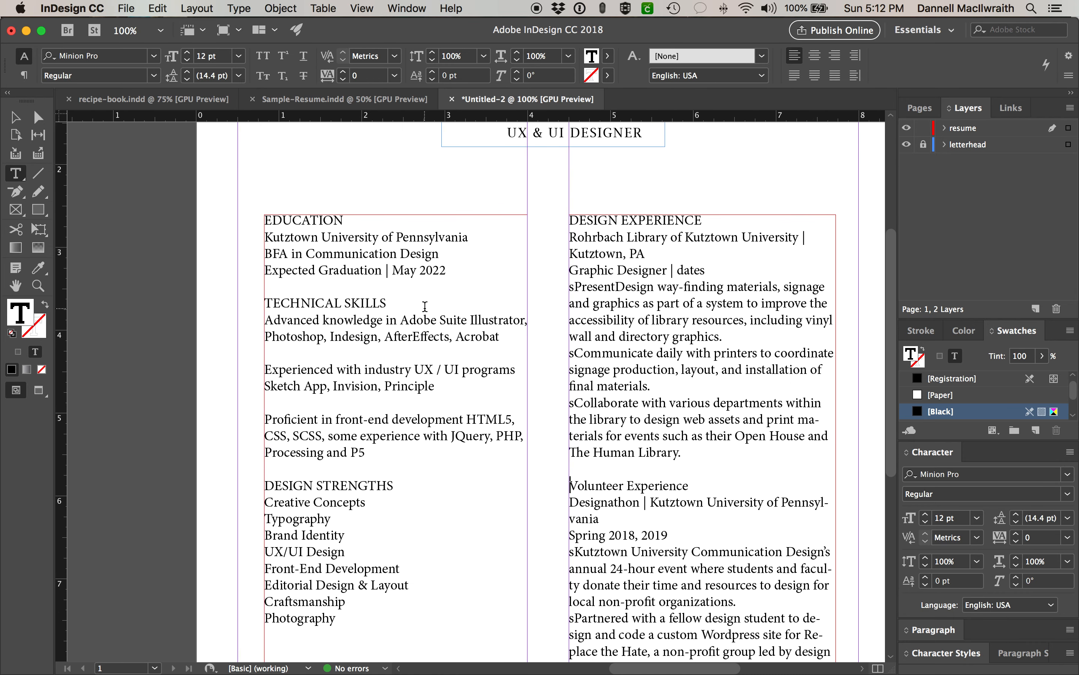
{"action": "left_click_drag", "start_coordinate": [364, 222], "coordinate": [247, 223]}
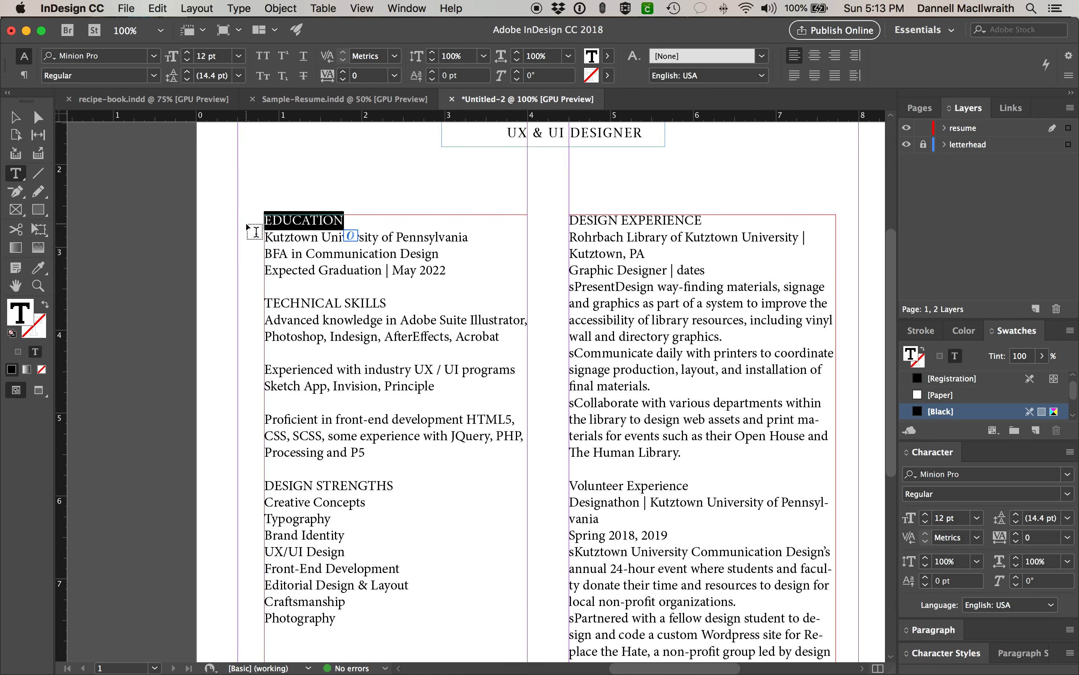
{"action": "left_click", "coordinate": [410, 304]}
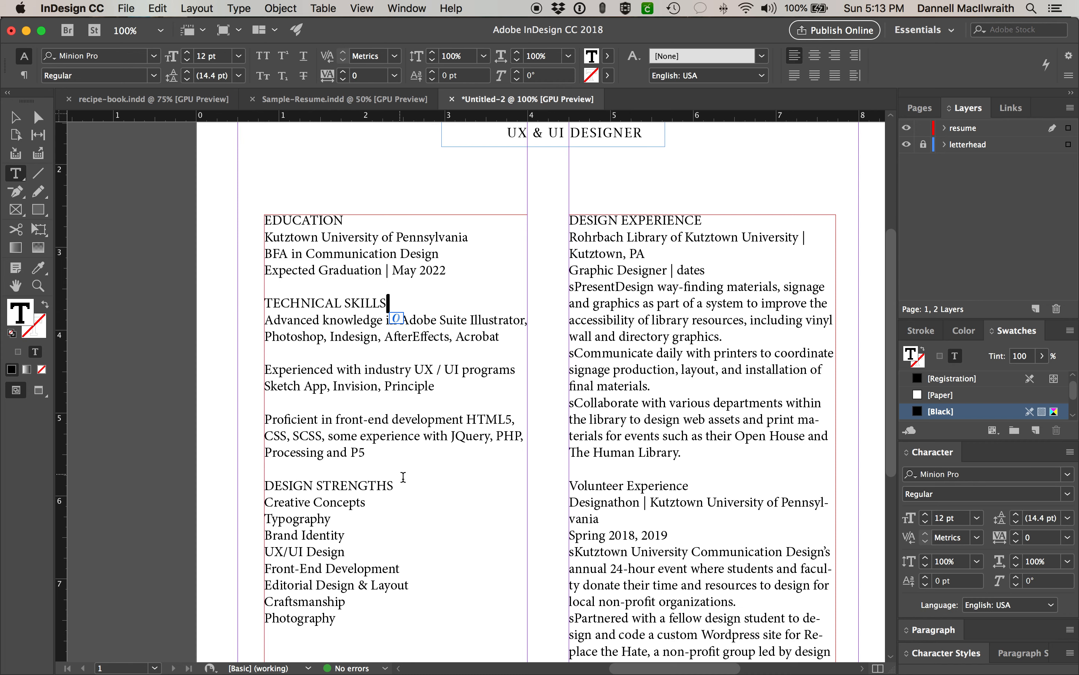
{"action": "left_click_drag", "start_coordinate": [395, 487], "coordinate": [245, 490]}
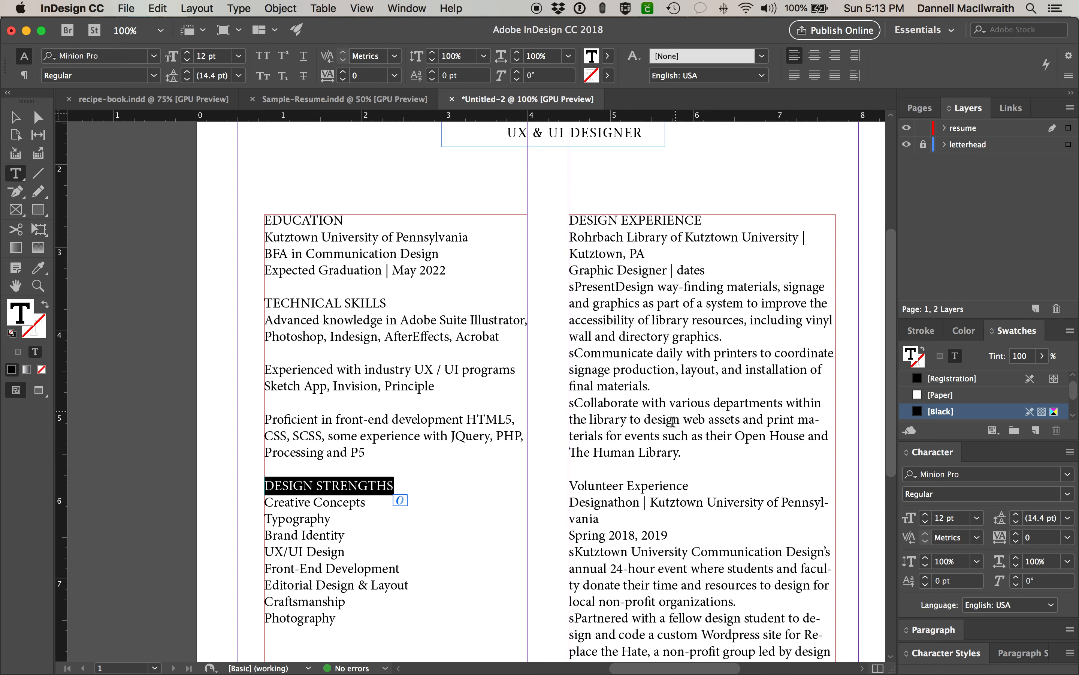
{"action": "left_click_drag", "start_coordinate": [689, 485], "coordinate": [567, 489]}
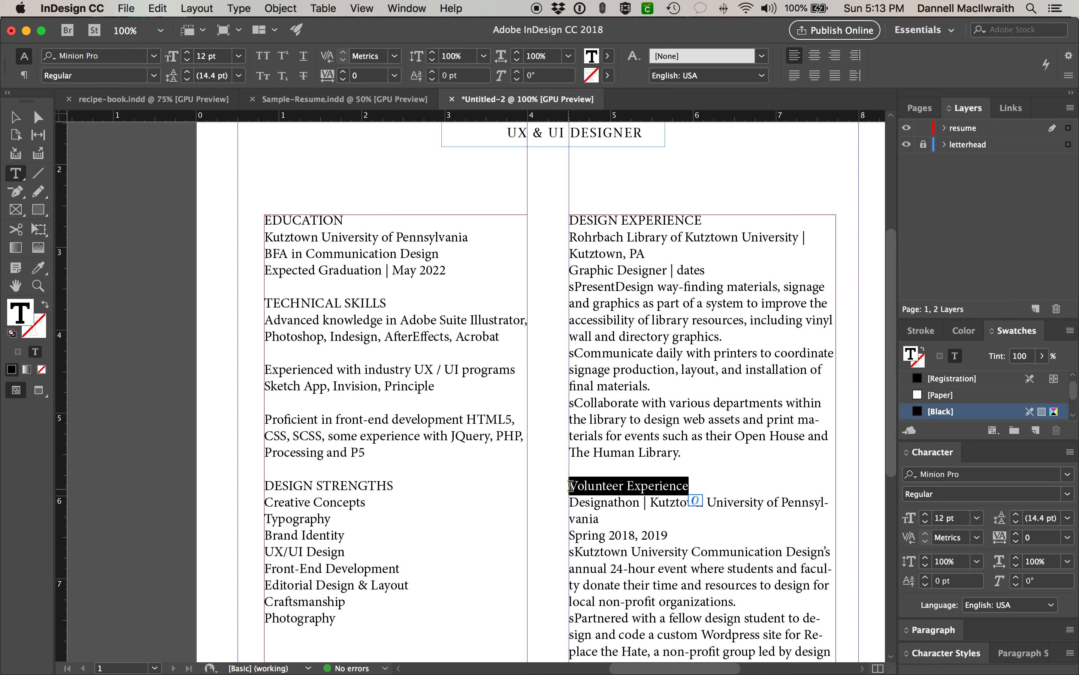
{"action": "left_click_drag", "start_coordinate": [352, 222], "coordinate": [270, 224]}
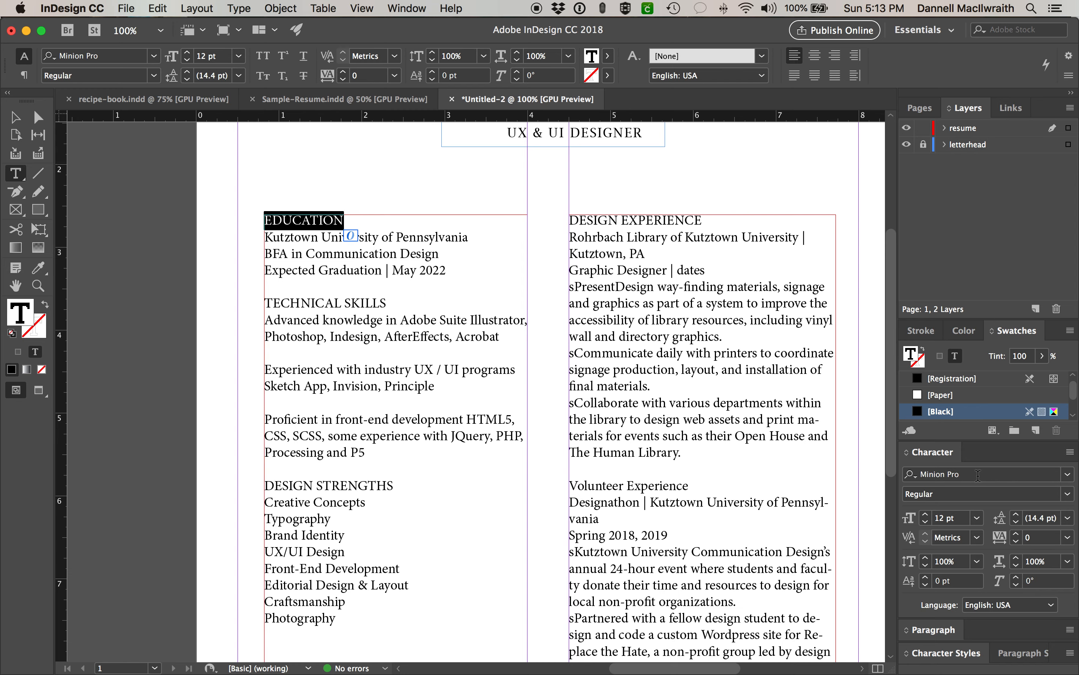
- Try Lucida Bright as the font for the EDUCATION heading
{"action": "left_click_drag", "start_coordinate": [974, 475], "coordinate": [904, 474]}
{"action": "left_click_drag", "start_coordinate": [970, 476], "coordinate": [890, 470]}
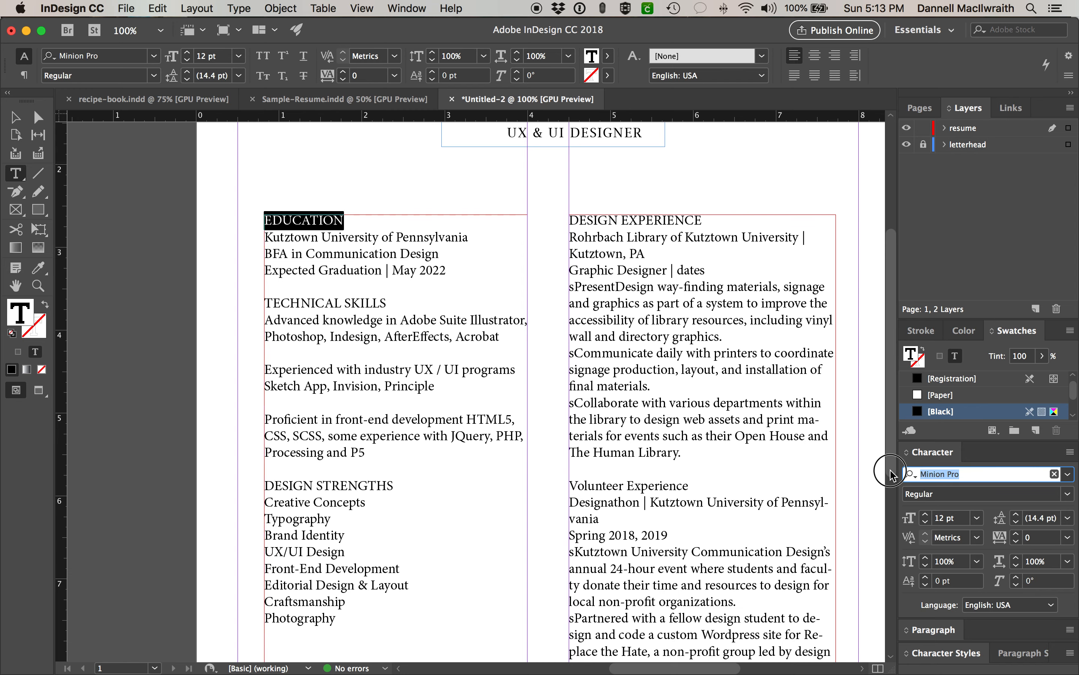
{"action": "scroll", "coordinate": [890, 475], "scroll_direction": "up", "scroll_amount": 2}
{"action": "type", "text": "lucid"}
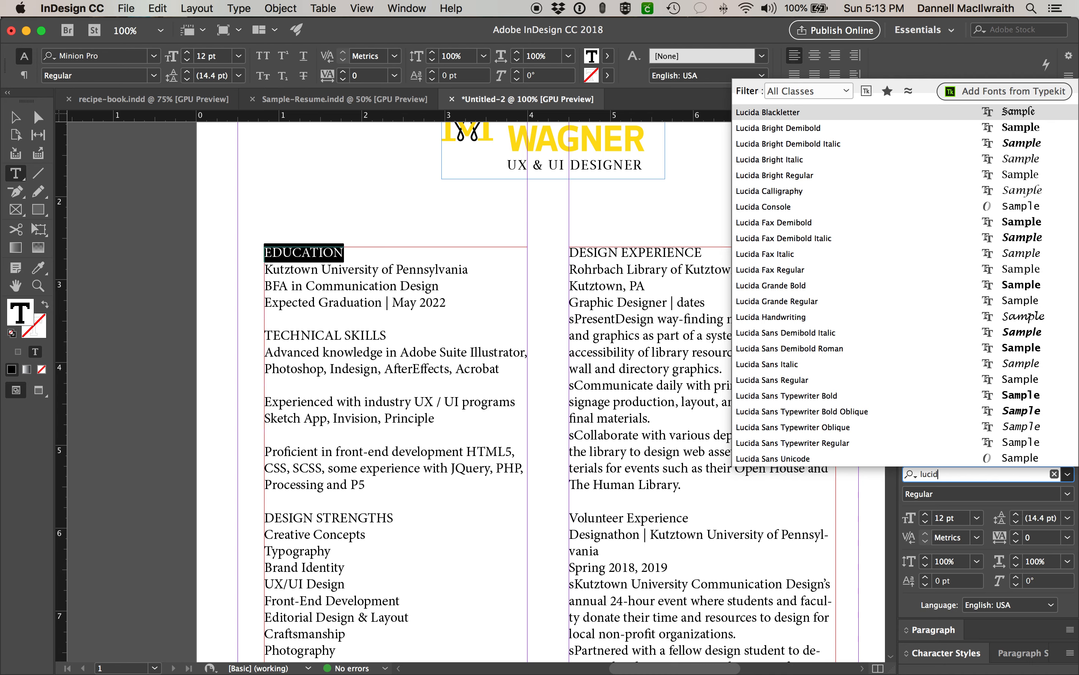
{"action": "type", "text": "a b"}
{"action": "key", "text": "Down"}
{"action": "key", "text": "Down"}
{"action": "key", "text": "Down"}
{"action": "key", "text": "Down"}
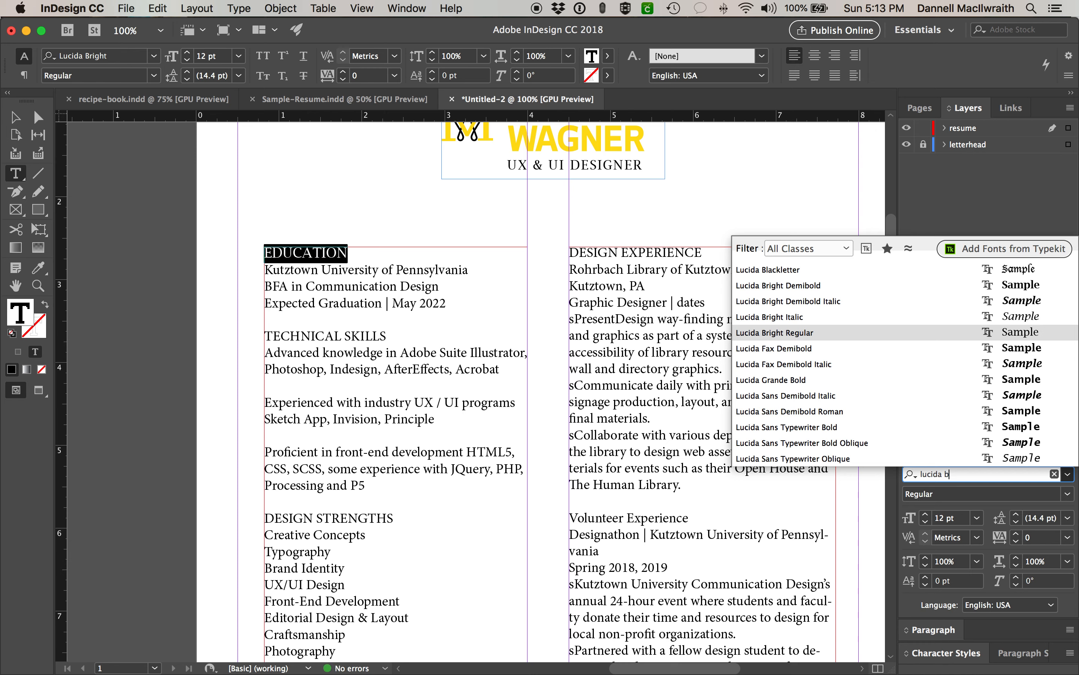
{"action": "key", "text": "Return"}
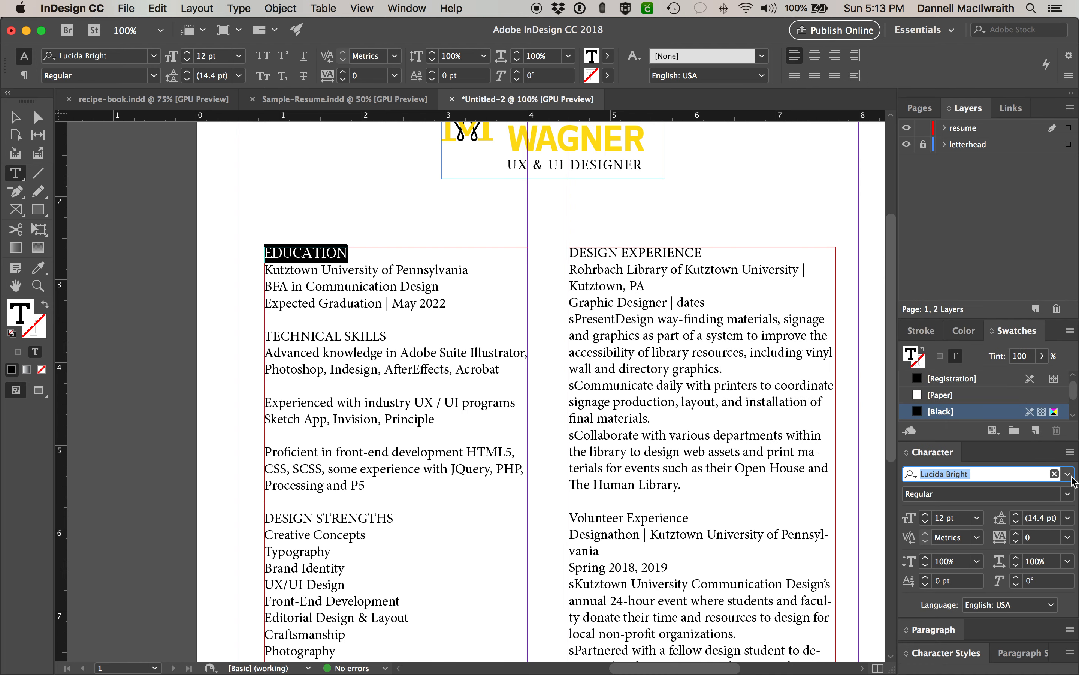
- Set EDUCATION in BentPvnBold, after trying BentPvnBook Italic and Regular
{"action": "type", "text": "Ben"}
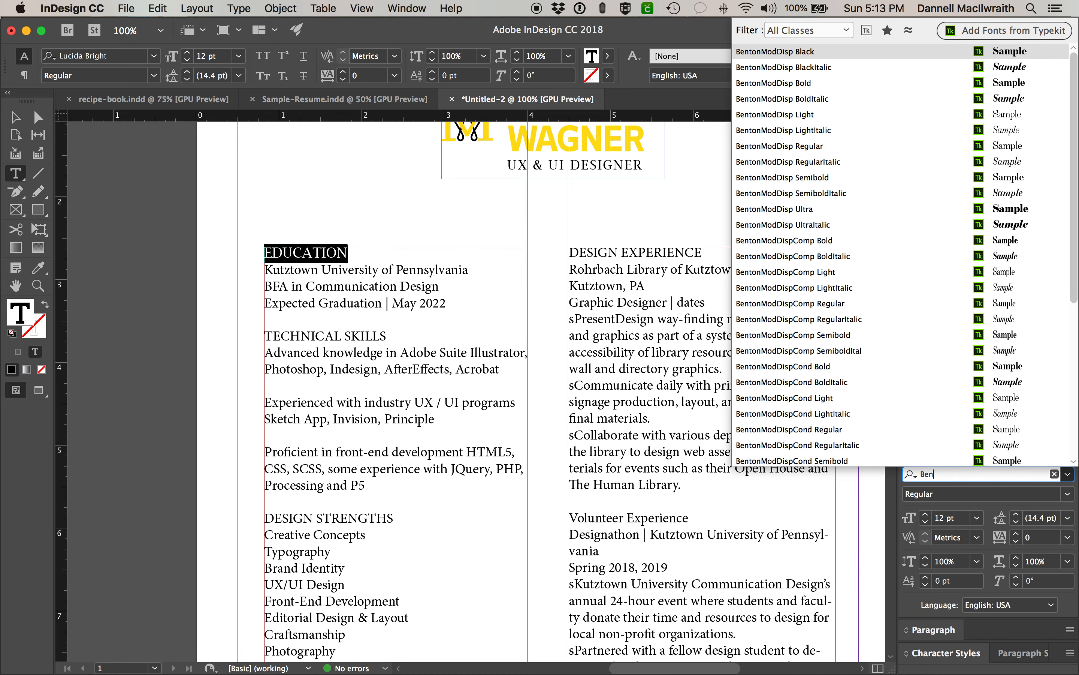
{"action": "scroll", "coordinate": [937, 298], "scroll_direction": "down", "scroll_amount": 5}
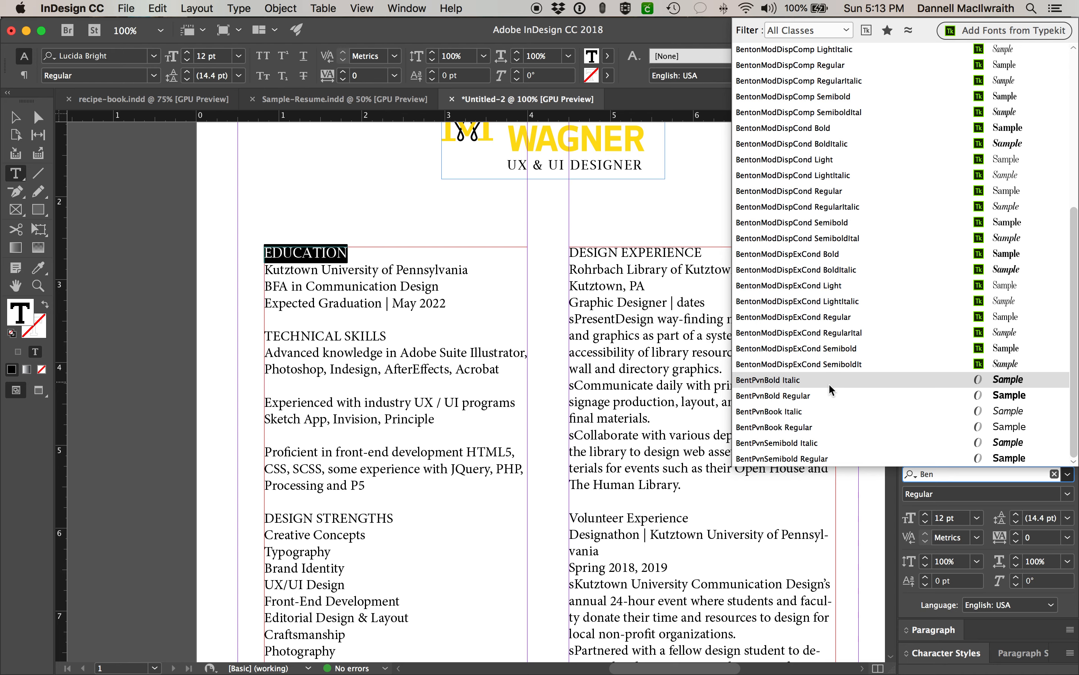
{"action": "left_click", "coordinate": [823, 411]}
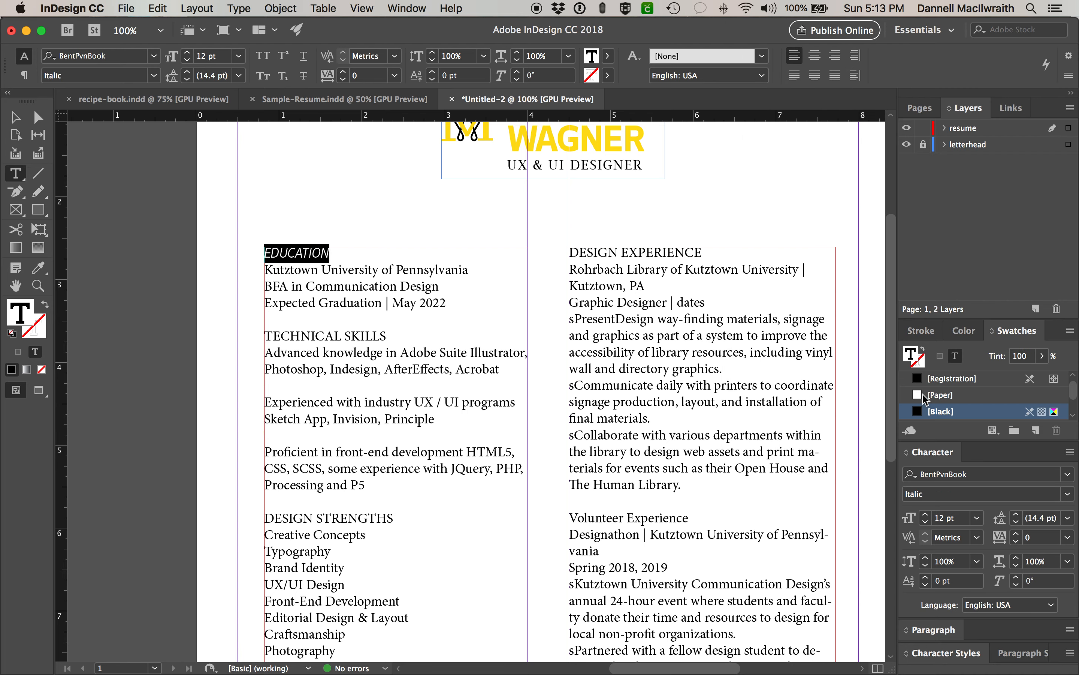
{"action": "left_click", "coordinate": [1067, 494]}
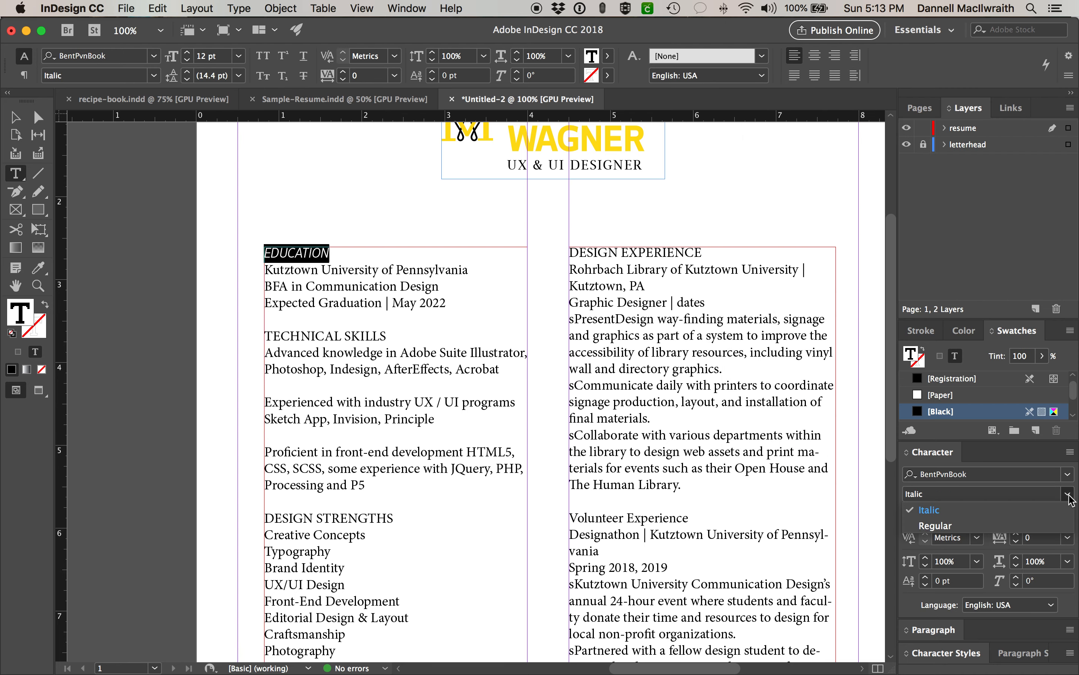
{"action": "left_click", "coordinate": [1035, 535]}
{"action": "left_click", "coordinate": [1068, 473]}
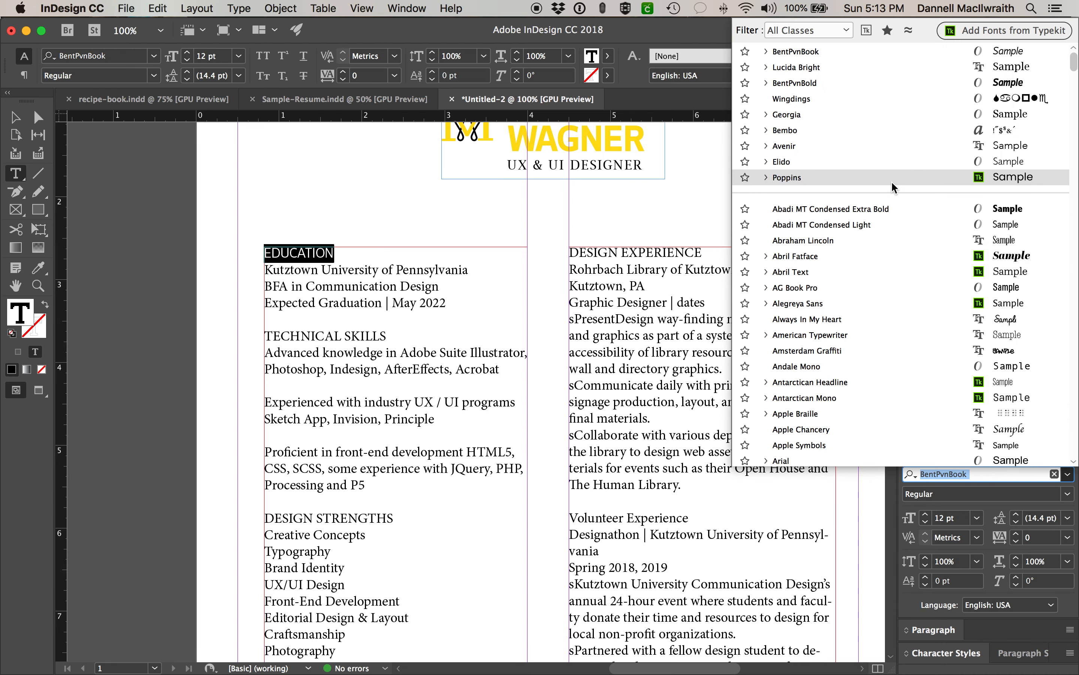
{"action": "left_click", "coordinate": [892, 82]}
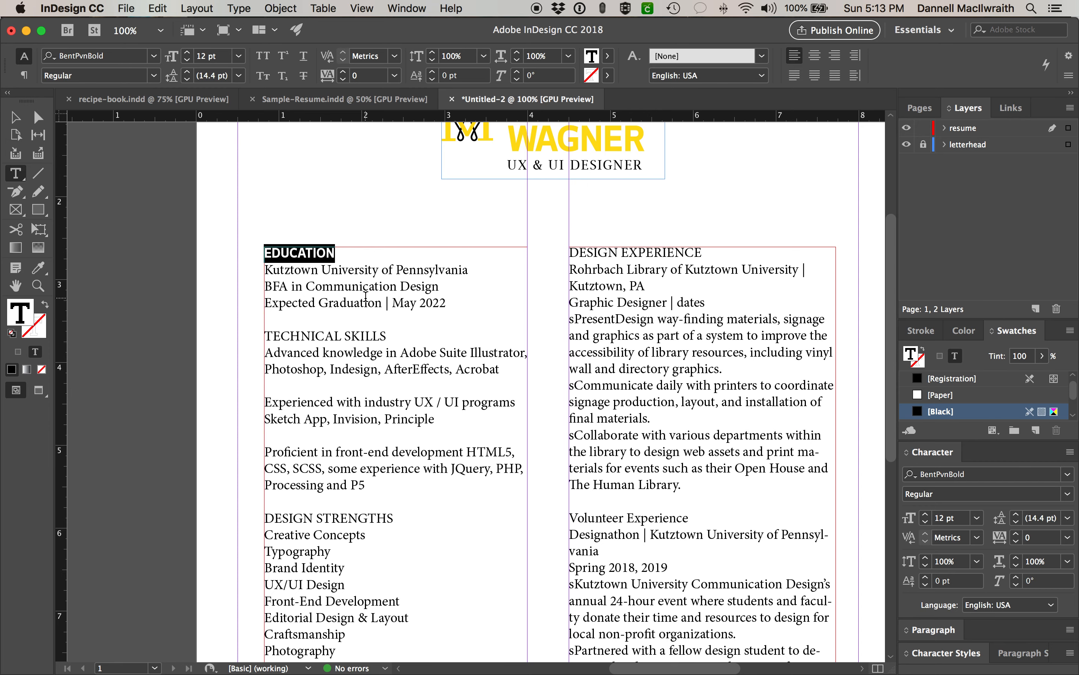
{"action": "left_click", "coordinate": [349, 271]}
{"action": "scroll", "coordinate": [343, 264], "scroll_direction": "up", "scroll_amount": 2}
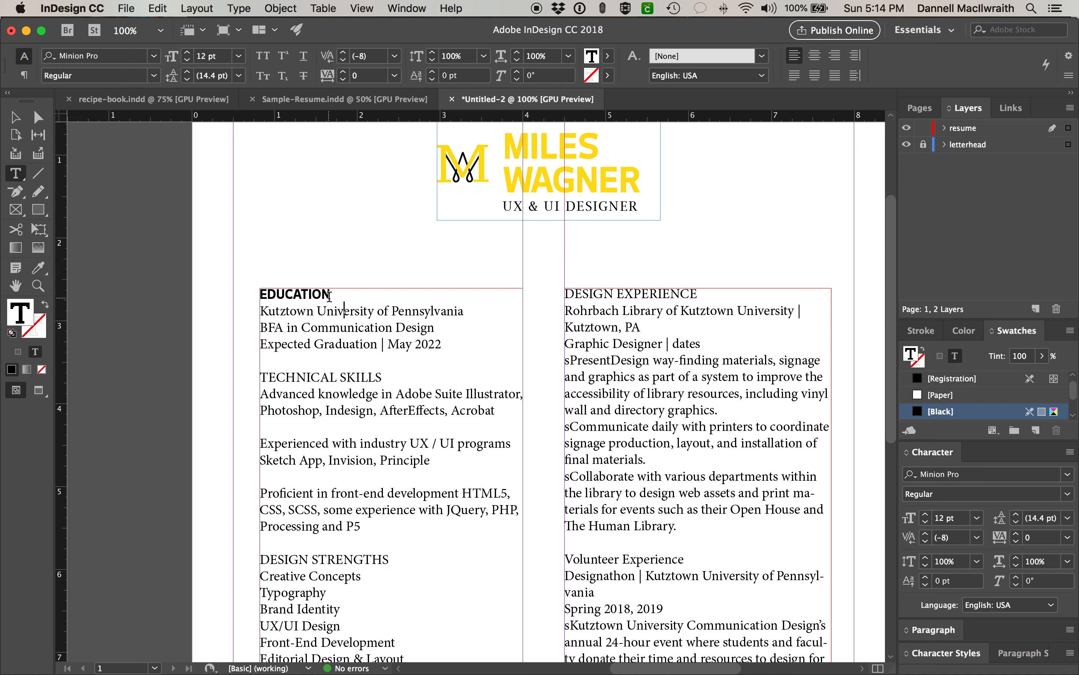
- Give the EDUCATION heading 13 pt size and 50 tracking, then select its frame
{"action": "left_click_drag", "start_coordinate": [330, 293], "coordinate": [244, 291]}
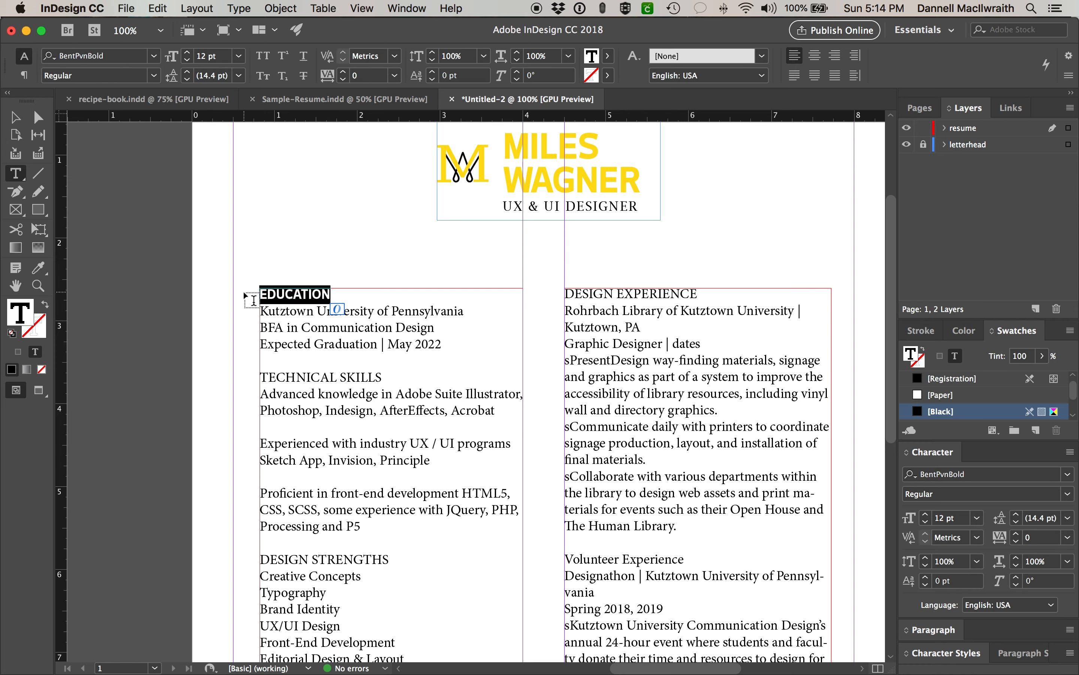
{"action": "left_click", "coordinate": [926, 517]}
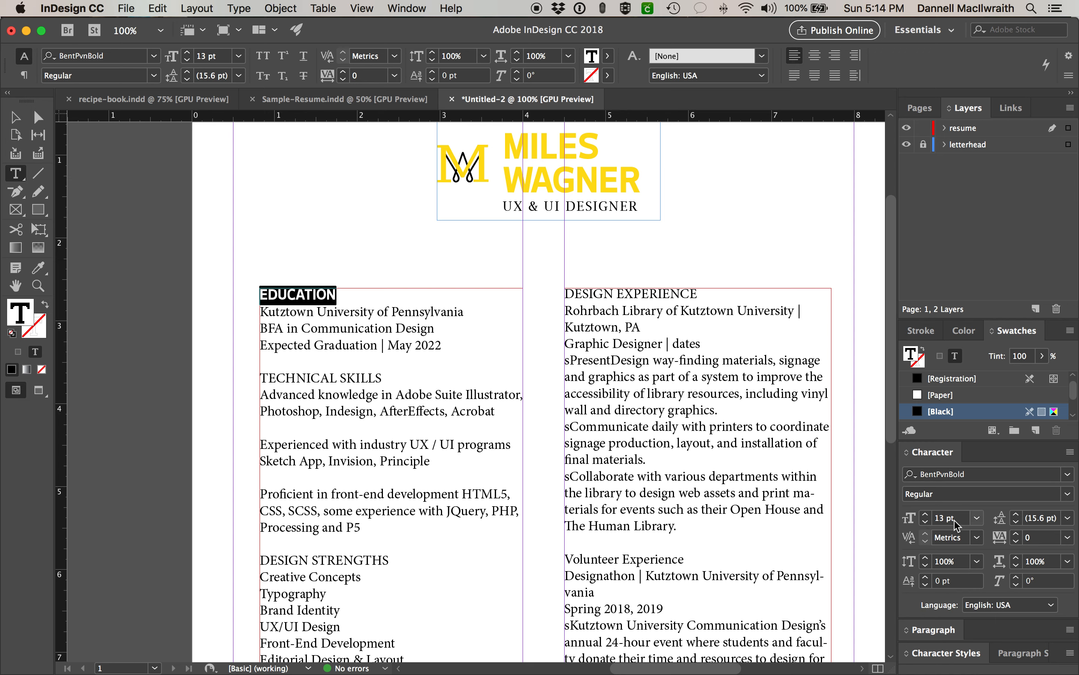
{"action": "left_click", "coordinate": [1068, 538]}
{"action": "left_click", "coordinate": [1054, 475]}
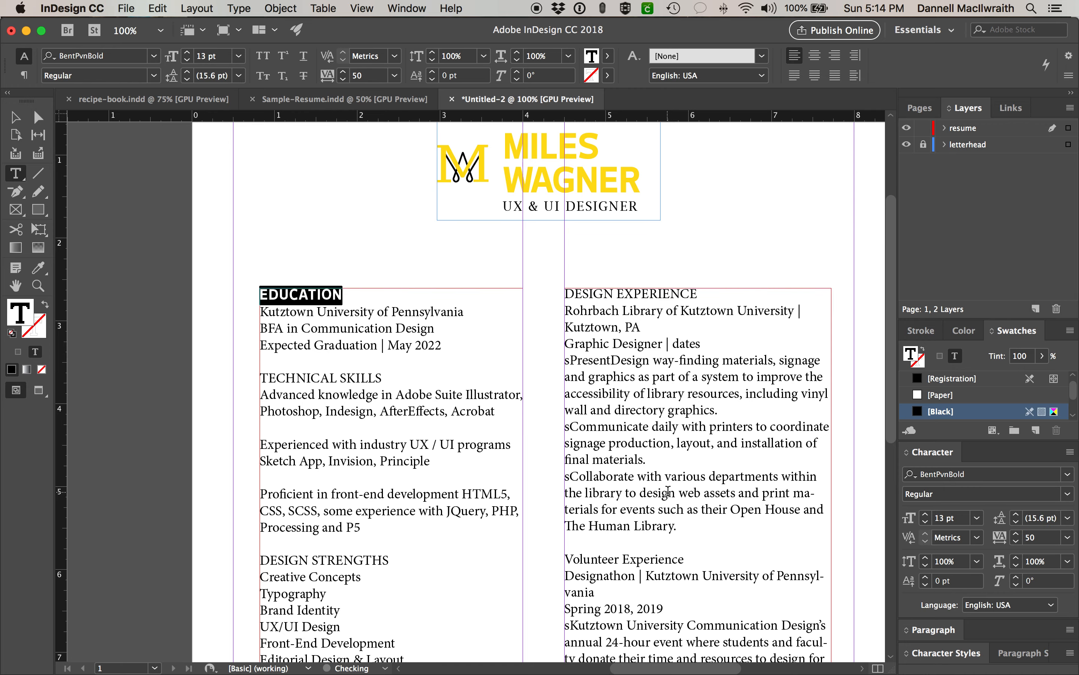
{"action": "scroll", "coordinate": [668, 494], "scroll_direction": "down", "scroll_amount": 10}
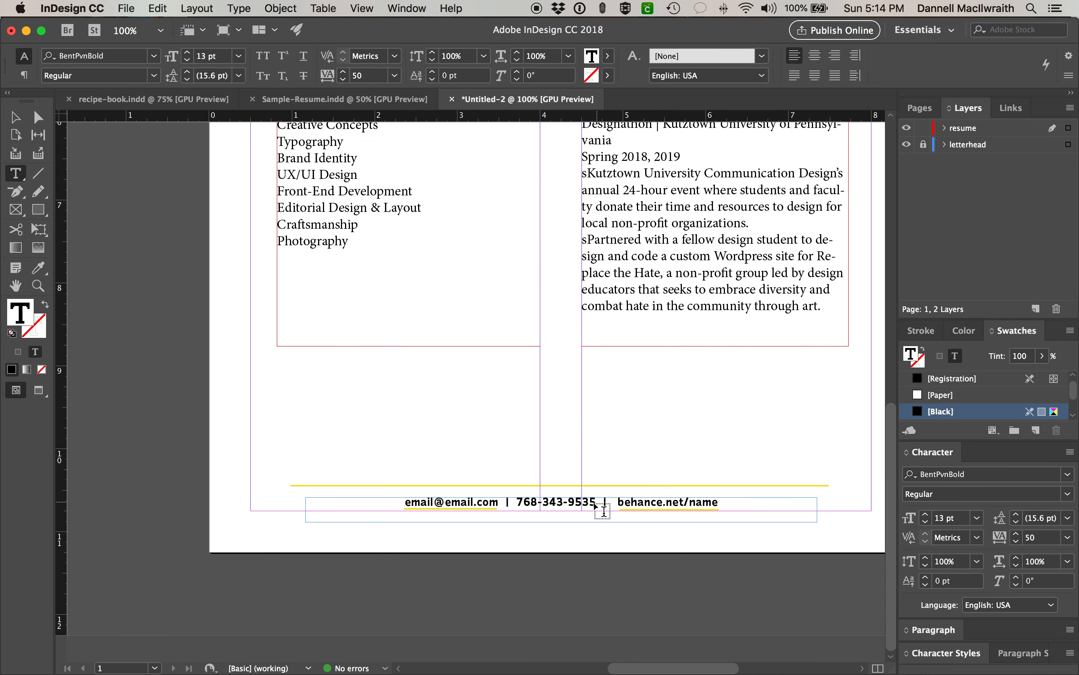
{"action": "scroll", "coordinate": [621, 491], "scroll_direction": "up", "scroll_amount": 10}
{"action": "scroll", "coordinate": [622, 489], "scroll_direction": "down", "scroll_amount": 1}
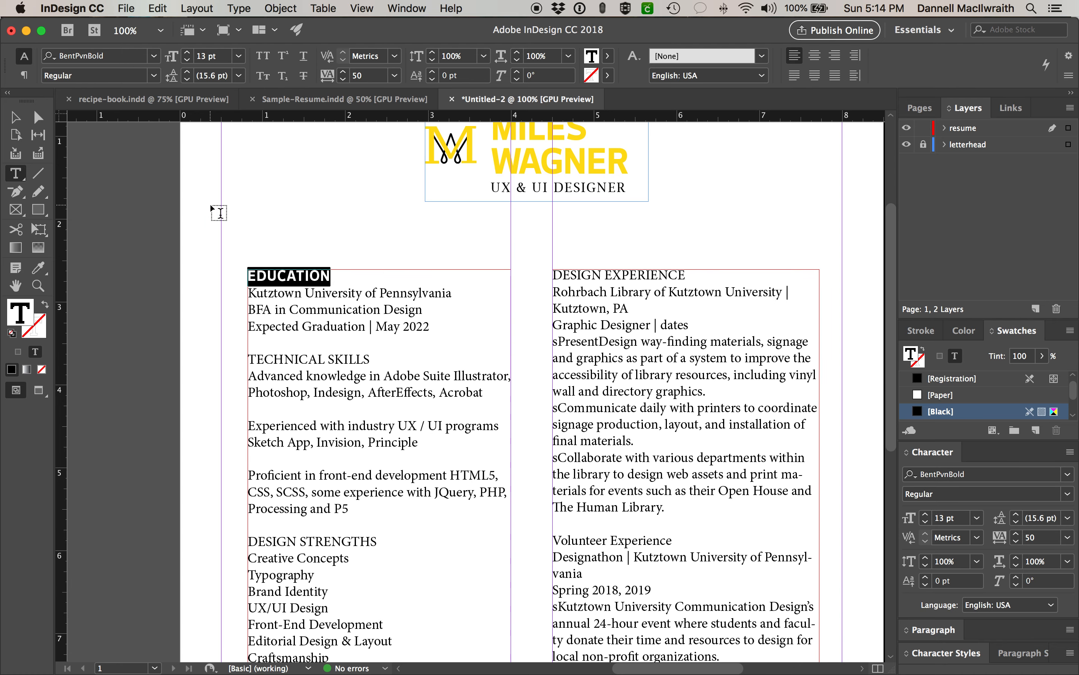
{"action": "left_click", "coordinate": [15, 117]}
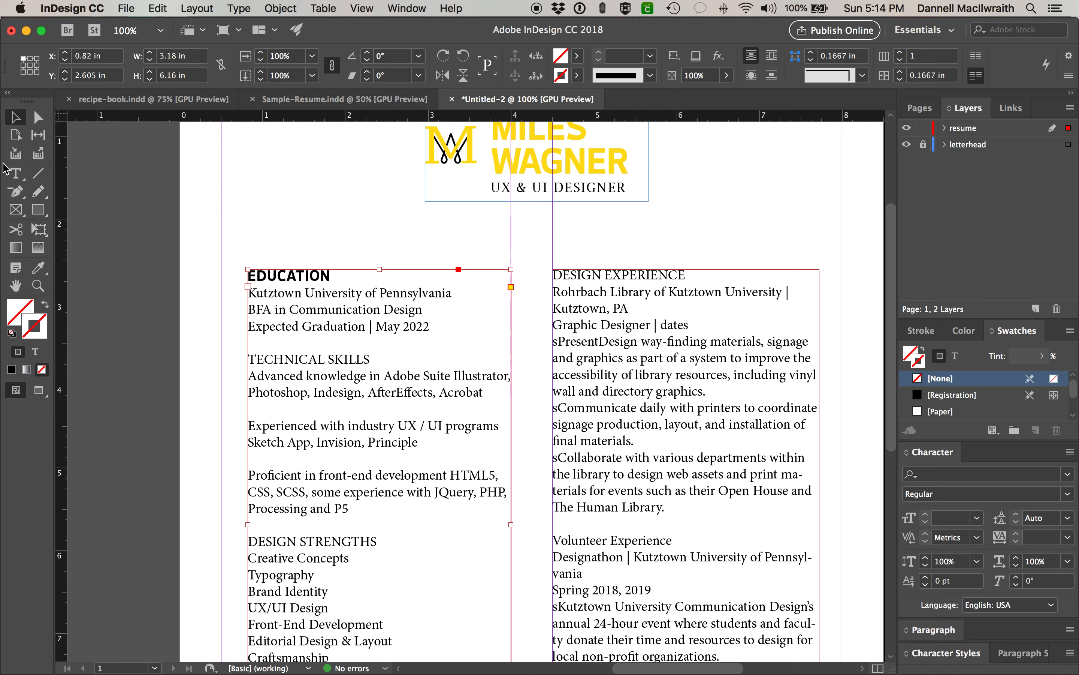
- Select the EDUCATION frame and zoom in closer on the heading
{"action": "left_click", "coordinate": [15, 174]}
{"action": "left_click", "coordinate": [251, 276]}
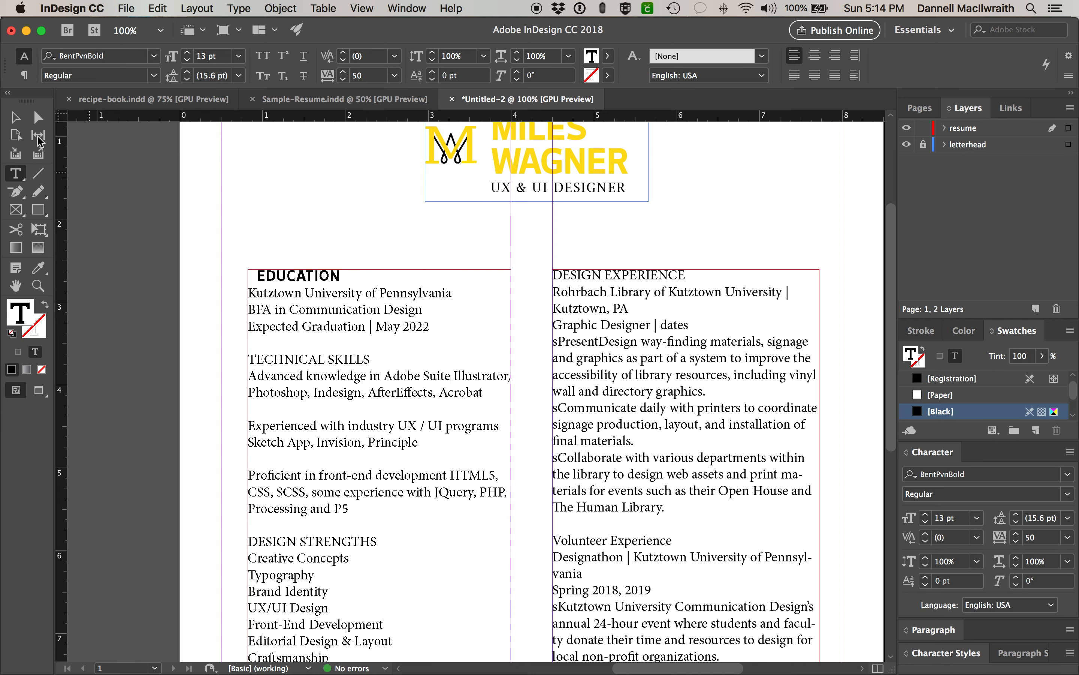
{"action": "key", "text": "Escape"}
{"action": "key", "text": "m"}
{"action": "key", "text": "super+equal"}
{"action": "key", "text": "super+equal"}
{"action": "key", "text": "super+equal"}
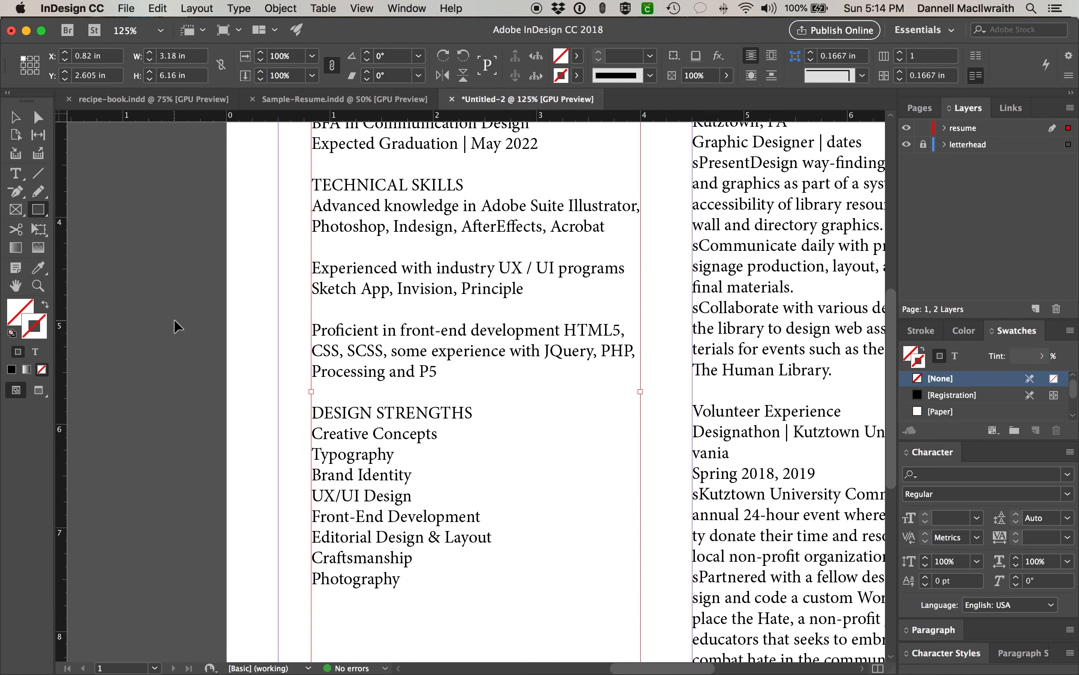
{"action": "scroll", "coordinate": [175, 321], "scroll_direction": "up", "scroll_amount": 15}
{"action": "scroll", "coordinate": [174, 321], "scroll_direction": "down", "scroll_amount": 13}
{"action": "scroll", "coordinate": [175, 320], "scroll_direction": "up", "scroll_amount": 8}
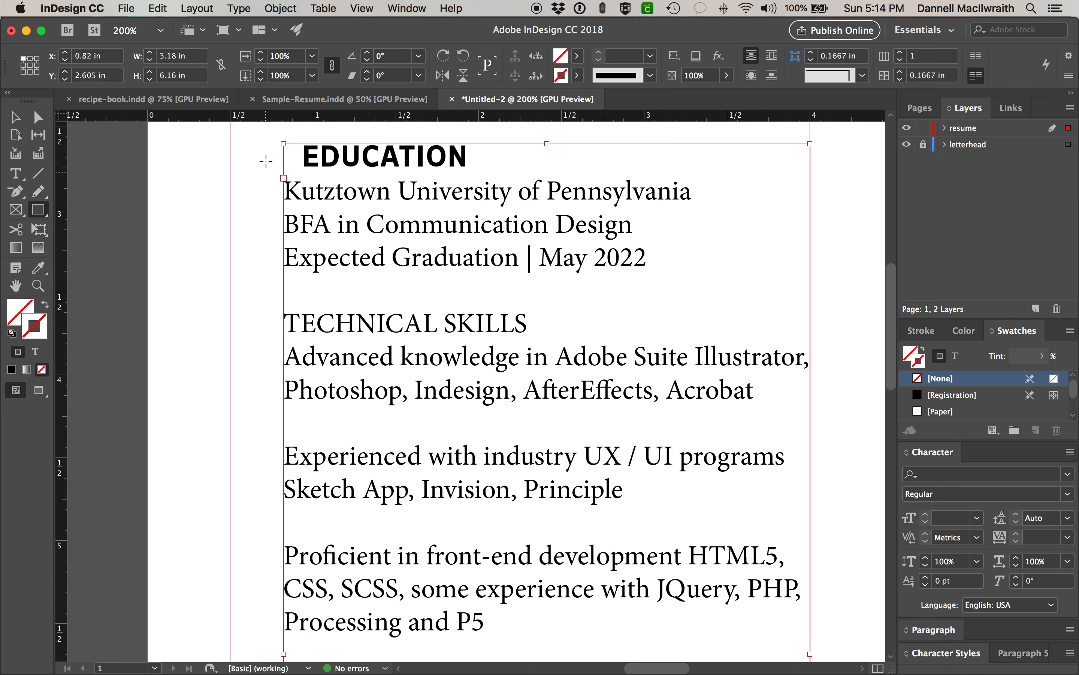
- Draw a small box left of EDUCATION, fill it yellow with no stroke, and deselect
{"action": "left_click_drag", "start_coordinate": [284, 143], "coordinate": [299, 168]}
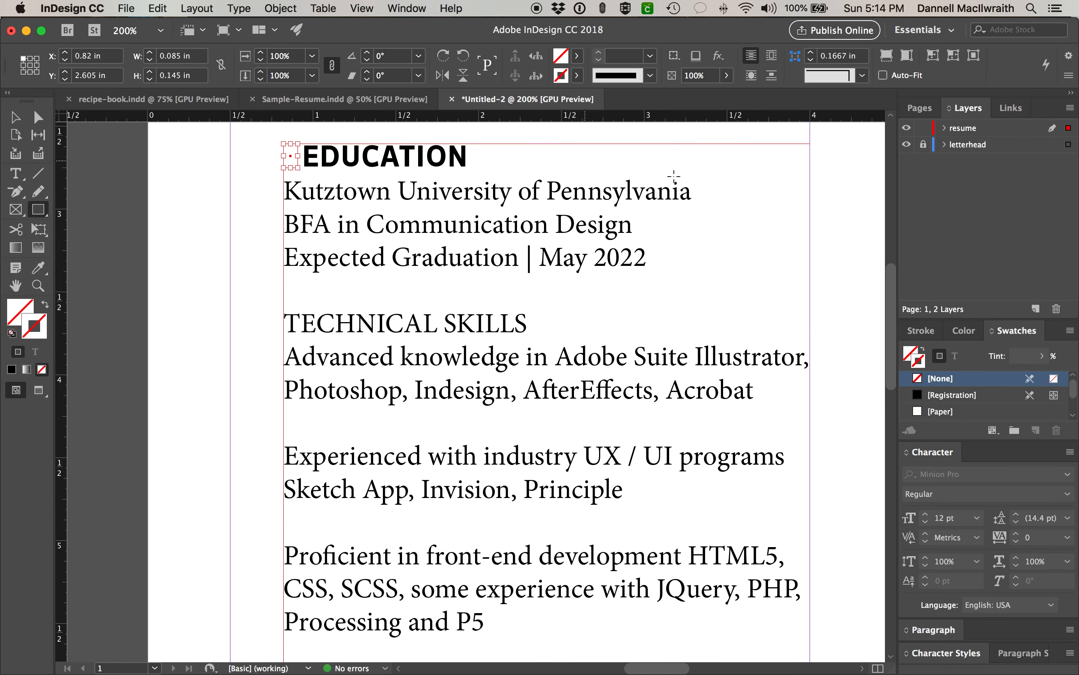
{"action": "scroll", "coordinate": [942, 394], "scroll_direction": "down", "scroll_amount": 3}
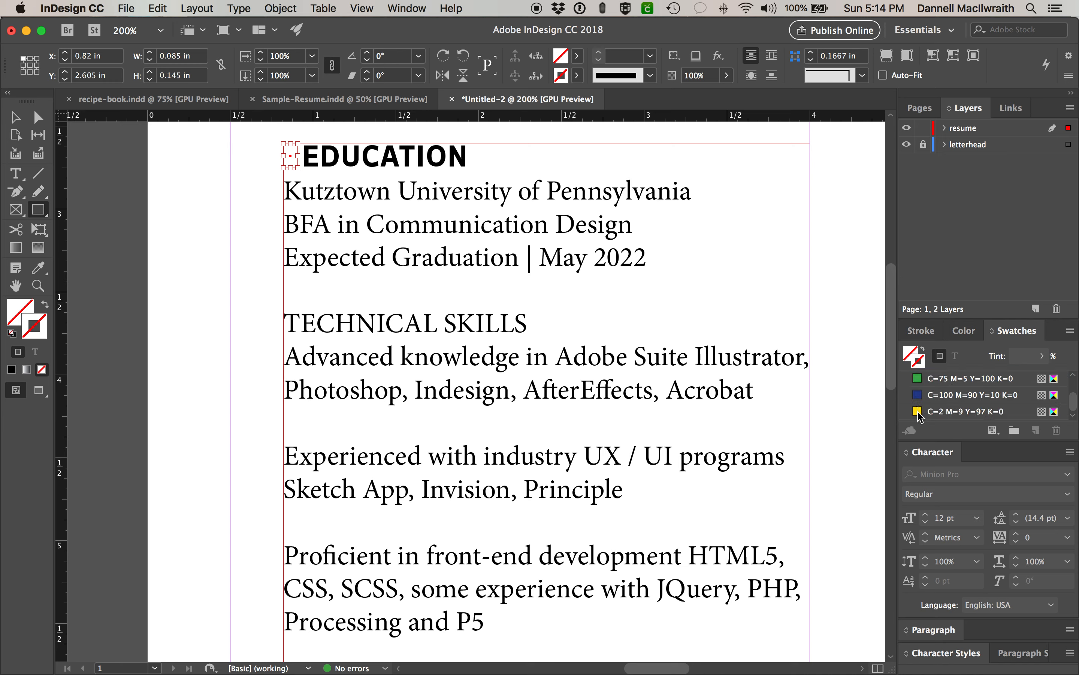
{"action": "left_click", "coordinate": [963, 411]}
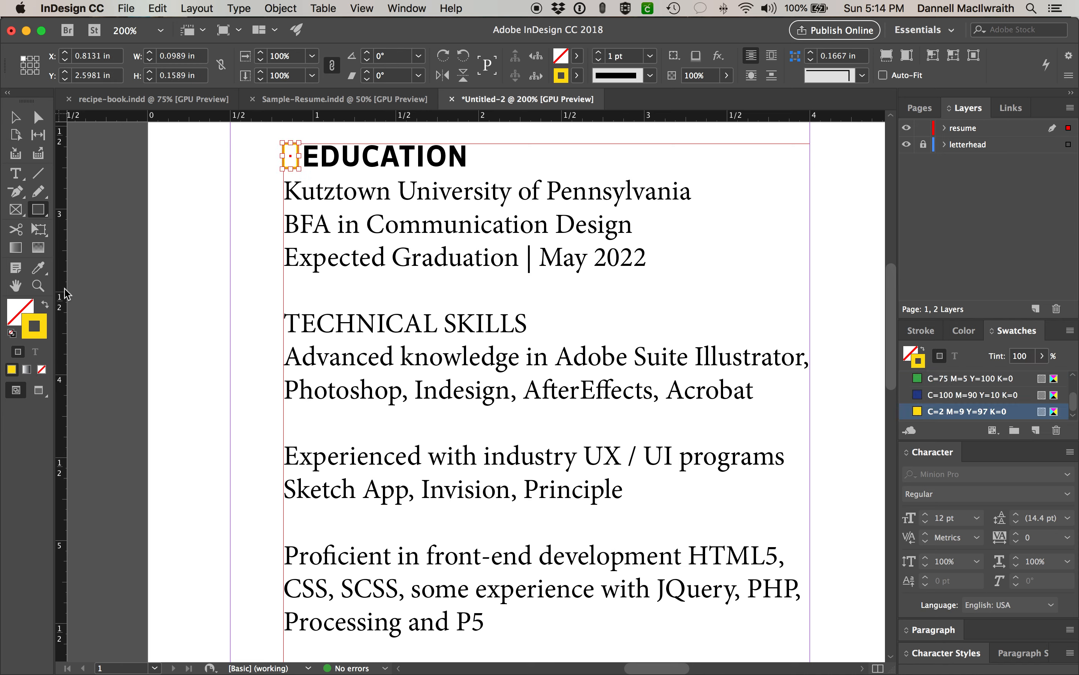
{"action": "left_click", "coordinate": [45, 304]}
{"action": "key", "text": "v"}
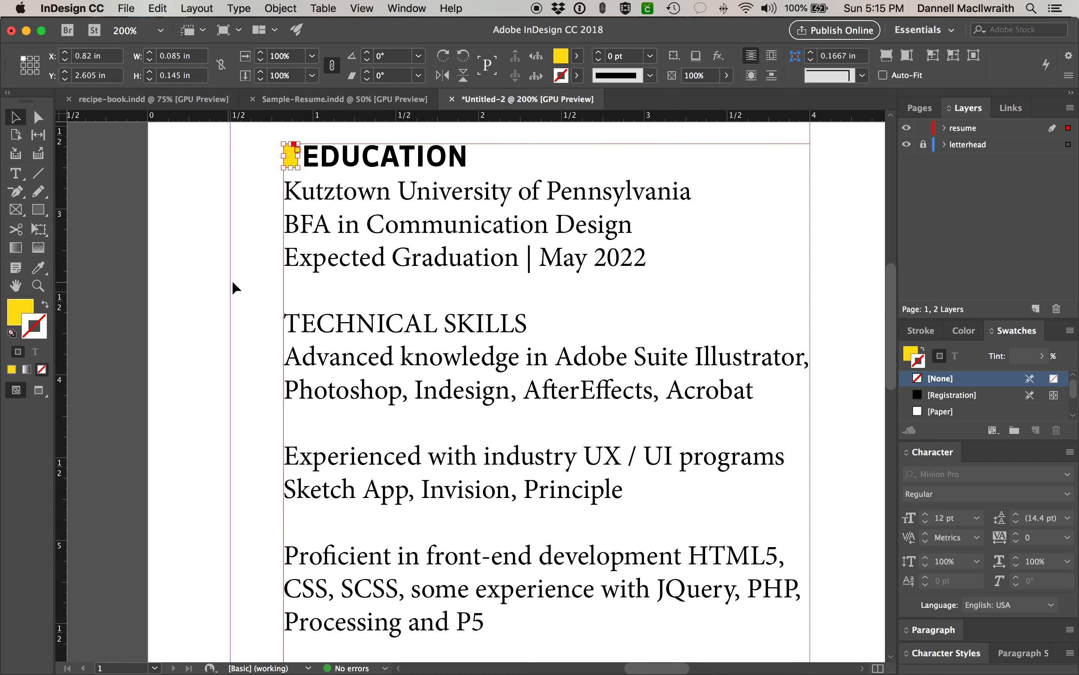
{"action": "left_click", "coordinate": [247, 285]}
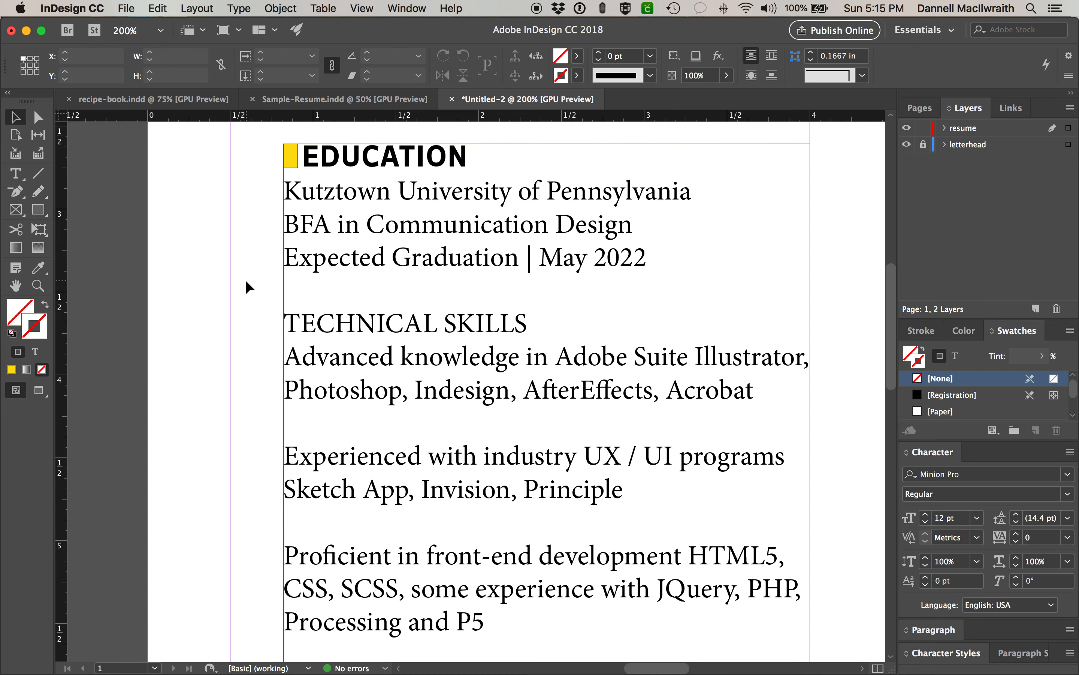
{"action": "key", "text": "super+minus"}
{"action": "key", "text": "super+minus"}
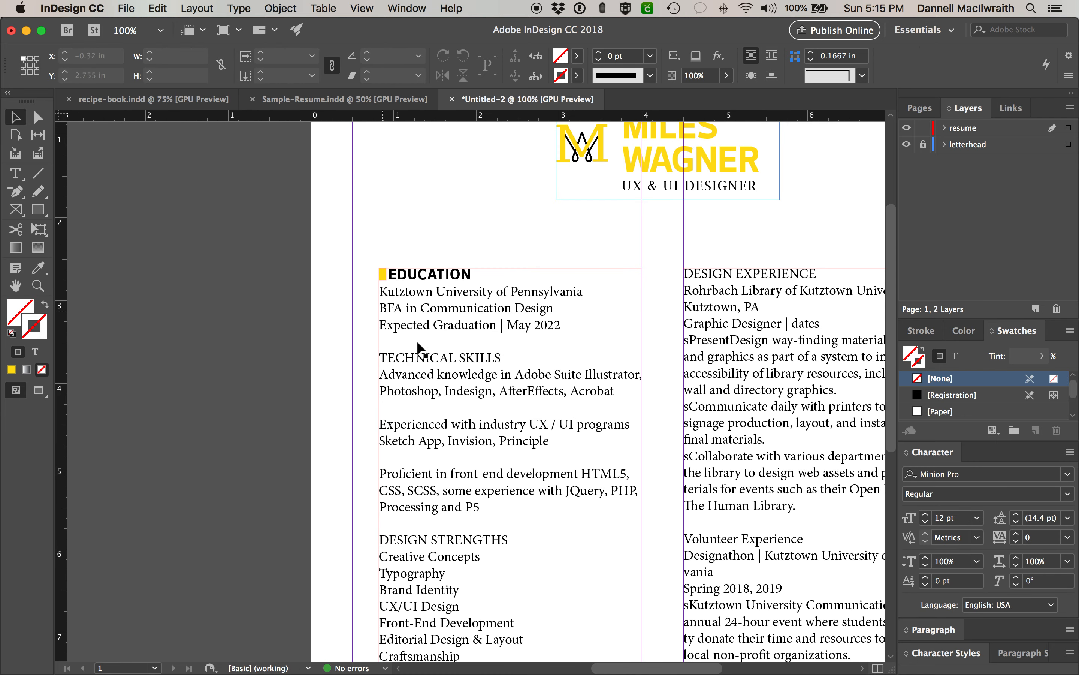
- Float the Character Styles panel over the page, make it taller, and select the EDUCATION heading
{"action": "scroll", "coordinate": [416, 342], "scroll_direction": "down", "scroll_amount": 4}
{"action": "scroll", "coordinate": [417, 342], "scroll_direction": "right", "scroll_amount": 2}
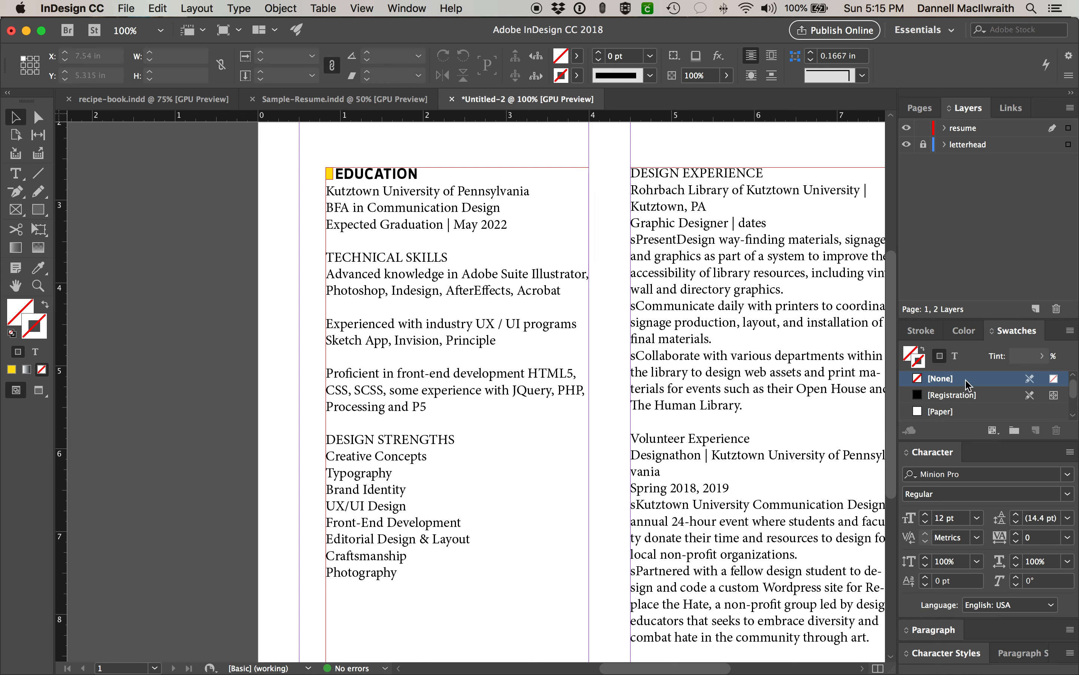
{"action": "left_click", "coordinate": [940, 656]}
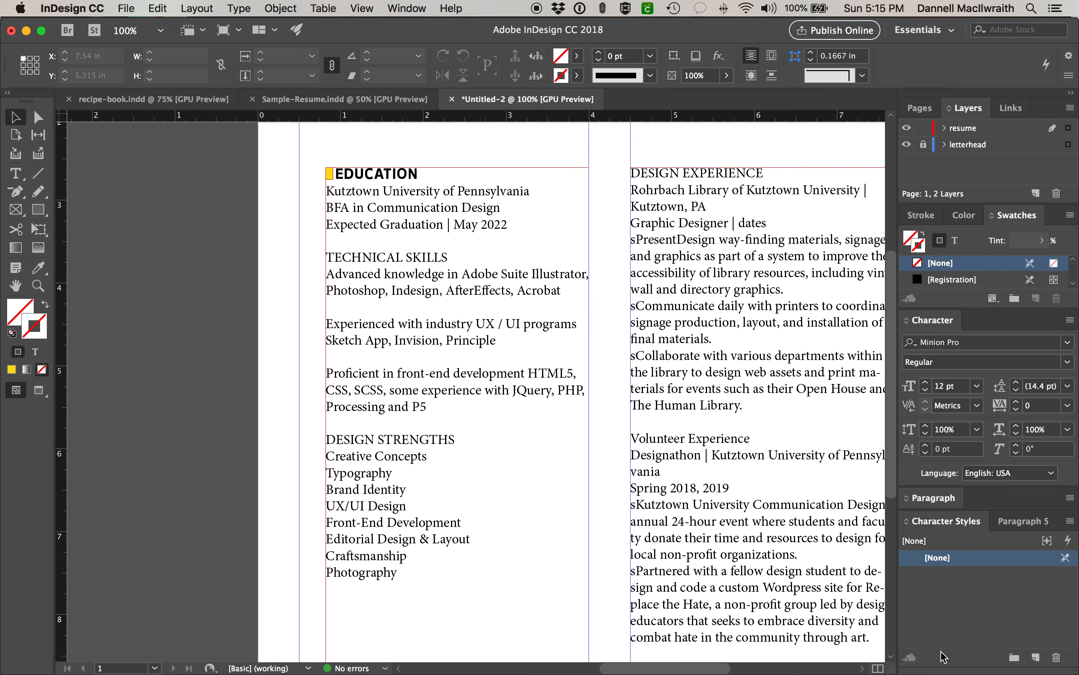
{"action": "left_click_drag", "start_coordinate": [941, 520], "coordinate": [640, 204]}
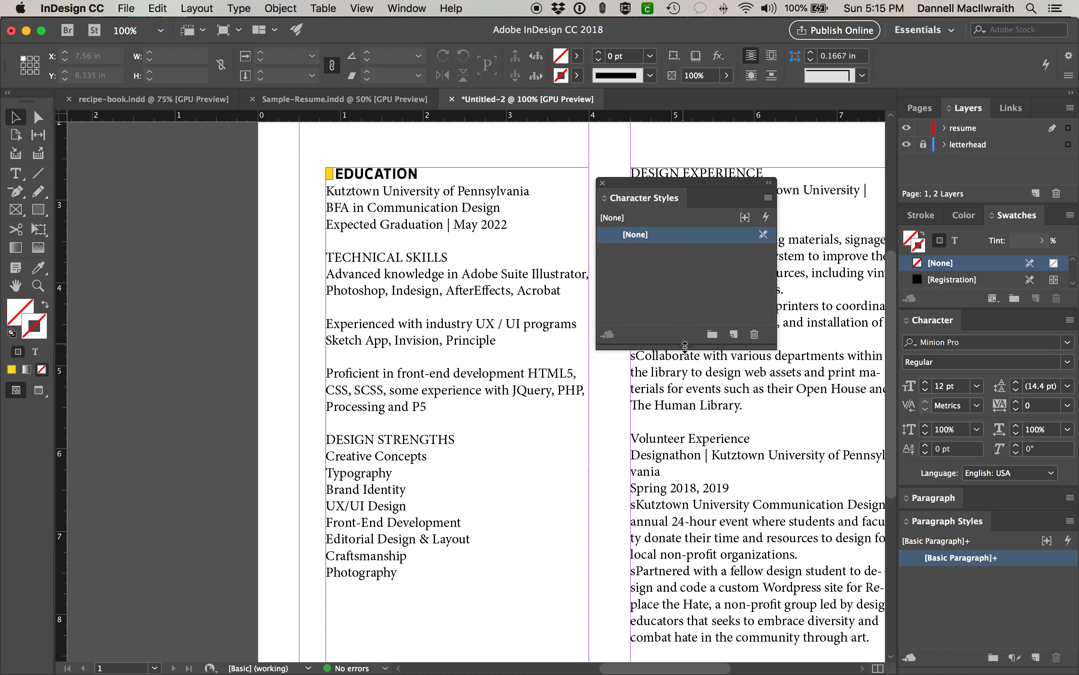
{"action": "left_click_drag", "start_coordinate": [686, 346], "coordinate": [684, 391]}
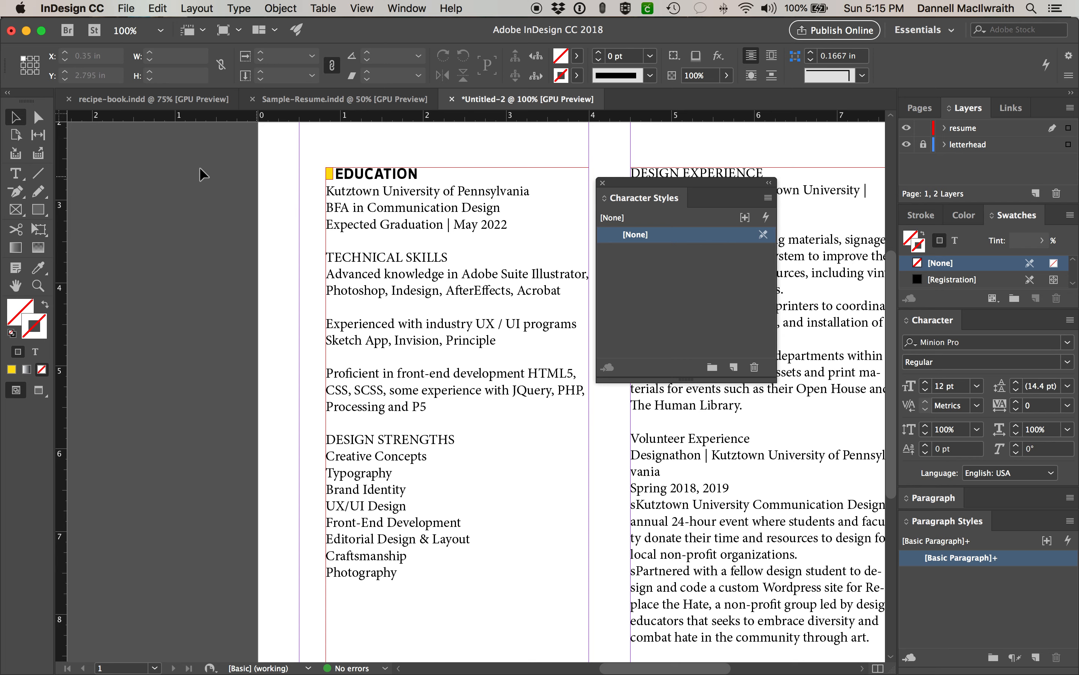
{"action": "left_click", "coordinate": [16, 173]}
{"action": "left_click_drag", "start_coordinate": [414, 182], "coordinate": [330, 174]}
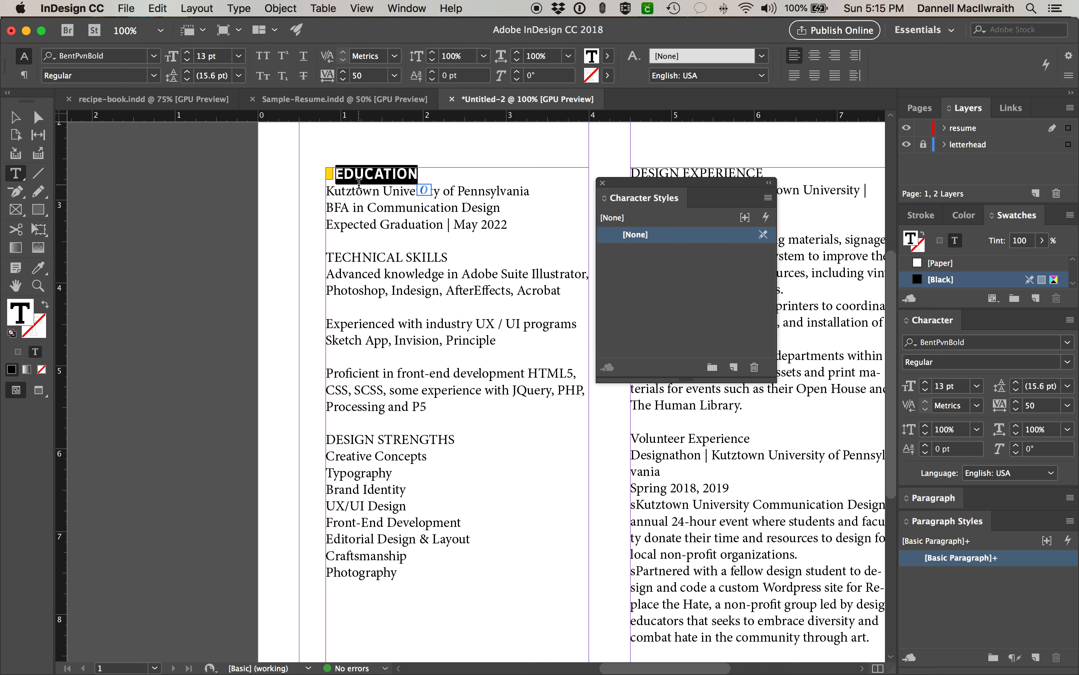
- Turn EDUCATION's BentPvnBold 13 pt, tracking 50 formatting into a new character style named headline
{"action": "left_click", "coordinate": [734, 367]}
{"action": "double_click", "coordinate": [654, 251]}
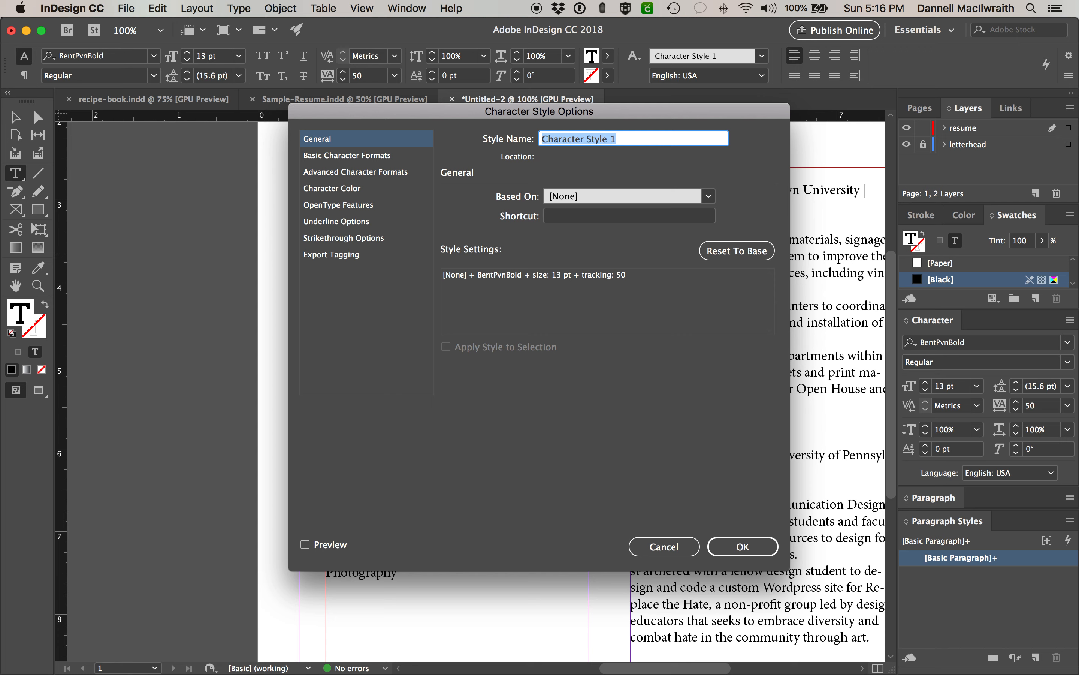
{"action": "type", "text": "headline"}
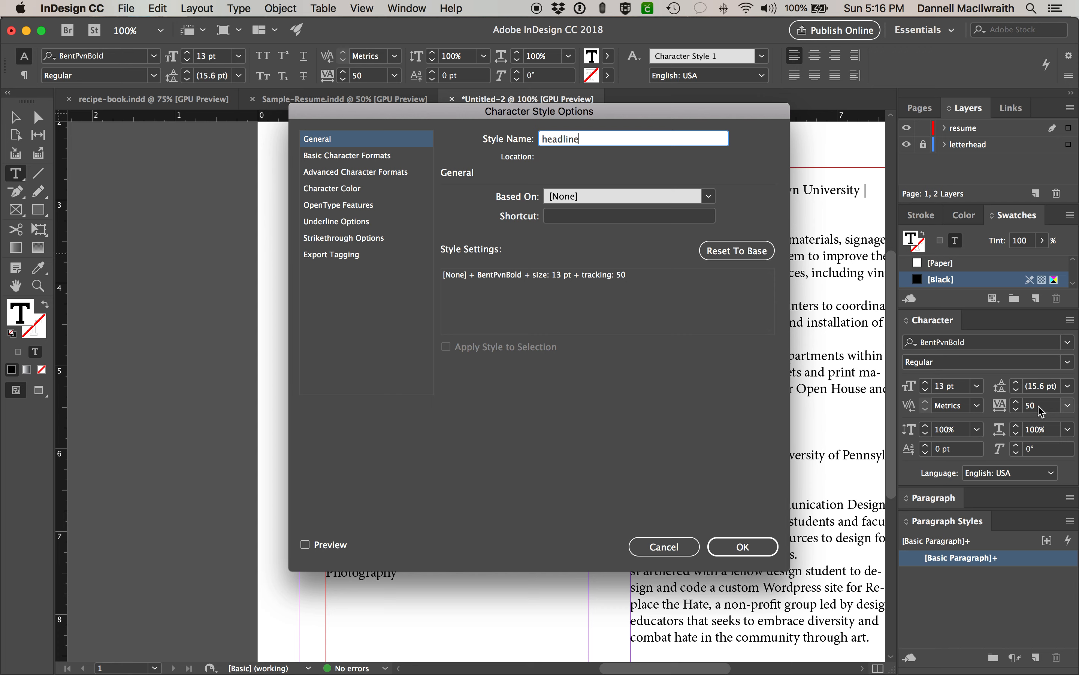
{"action": "left_click", "coordinate": [745, 553]}
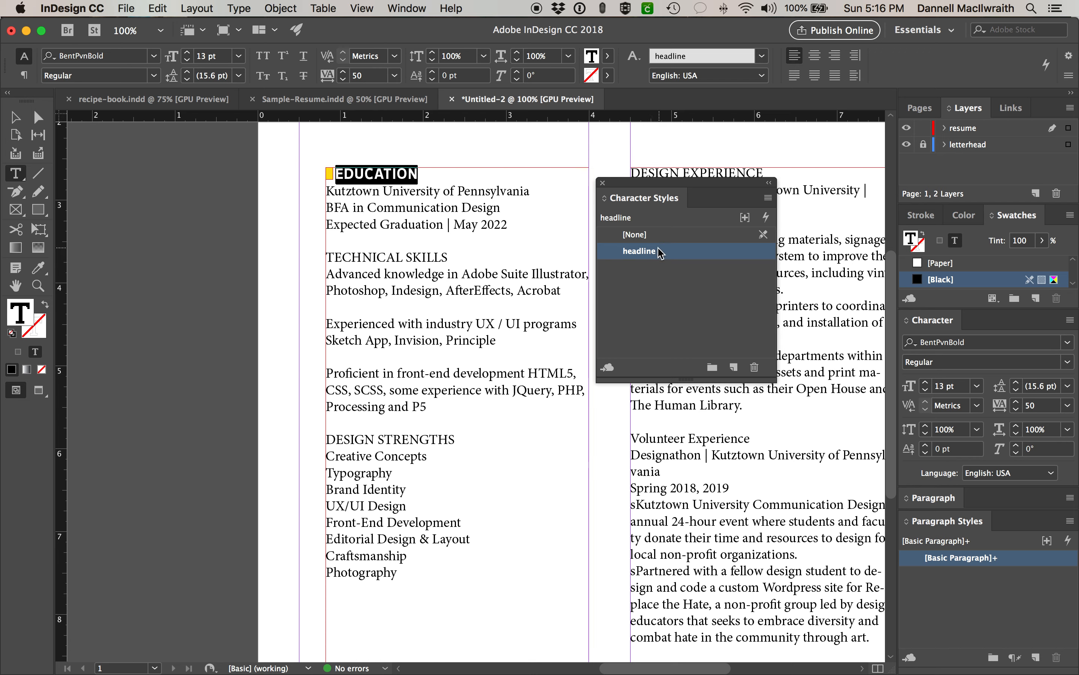
- Format the TECHNICAL SKILLS, DESIGN STRENGTHS, DESIGN EXPERIENCE and Volunteer Experience headings with the headline style, one by one
{"action": "left_click_drag", "start_coordinate": [446, 258], "coordinate": [328, 257]}
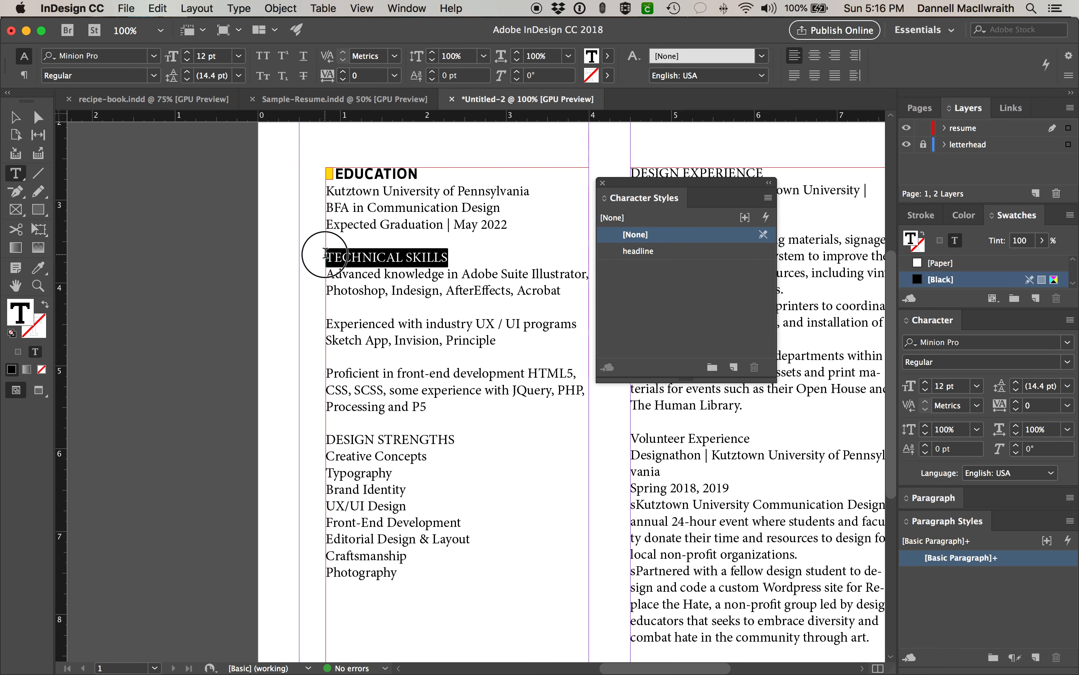
{"action": "left_click", "coordinate": [647, 252]}
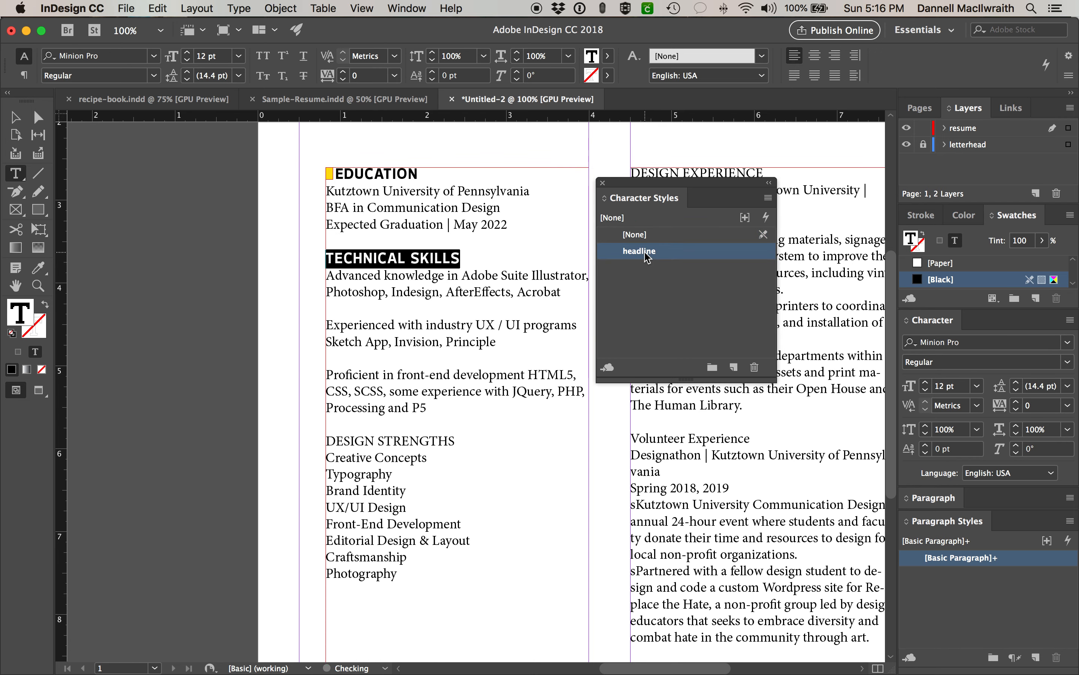
{"action": "left_click_drag", "start_coordinate": [454, 440], "coordinate": [286, 441]}
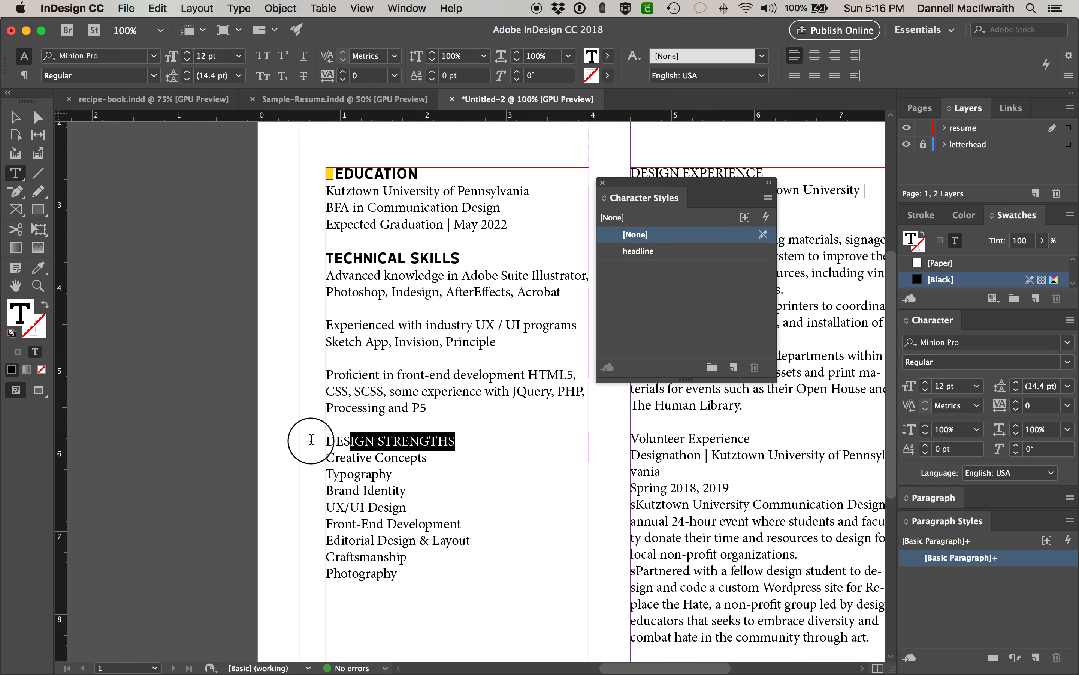
{"action": "left_click", "coordinate": [644, 251]}
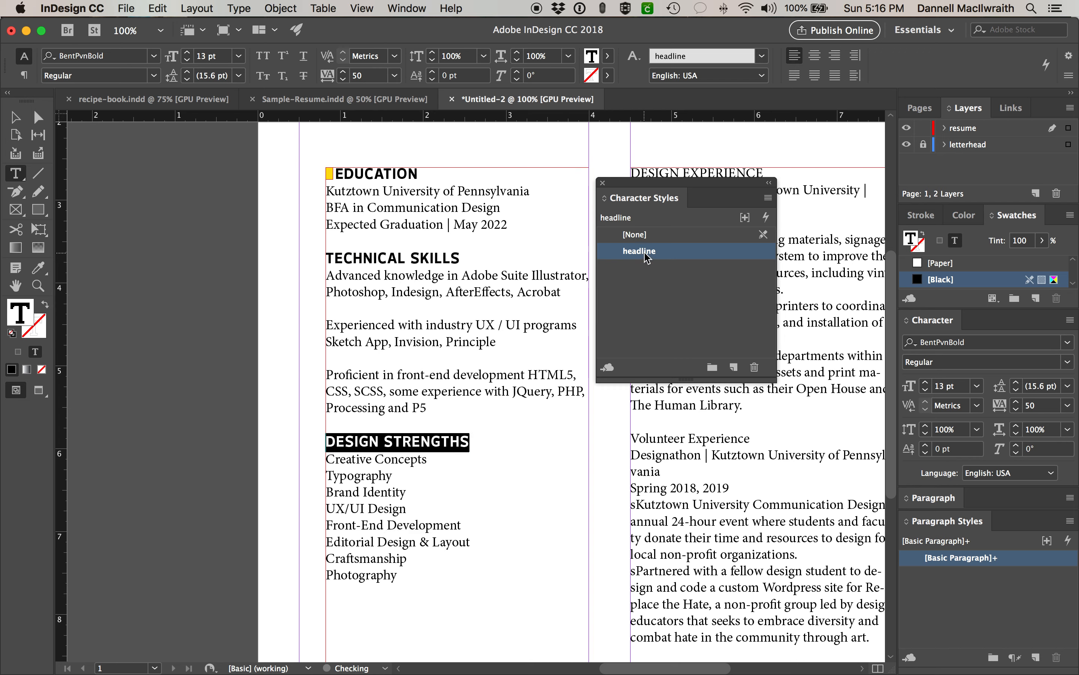
{"action": "left_click_drag", "start_coordinate": [685, 188], "coordinate": [417, 178]}
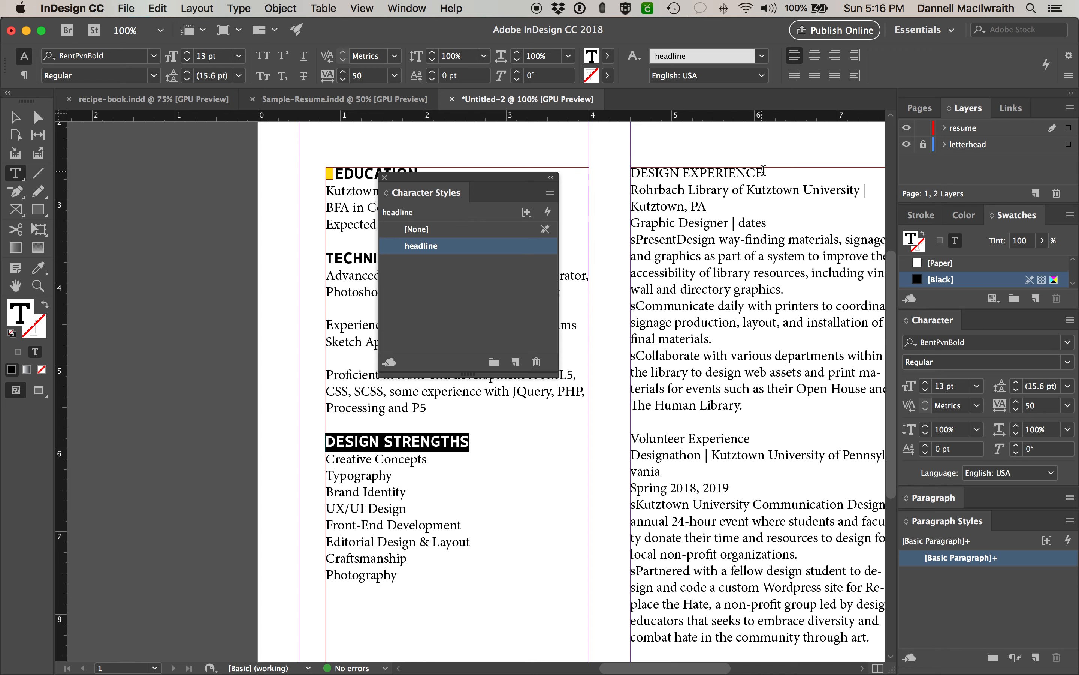
{"action": "left_click_drag", "start_coordinate": [764, 172], "coordinate": [596, 174]}
{"action": "left_click", "coordinate": [445, 248]}
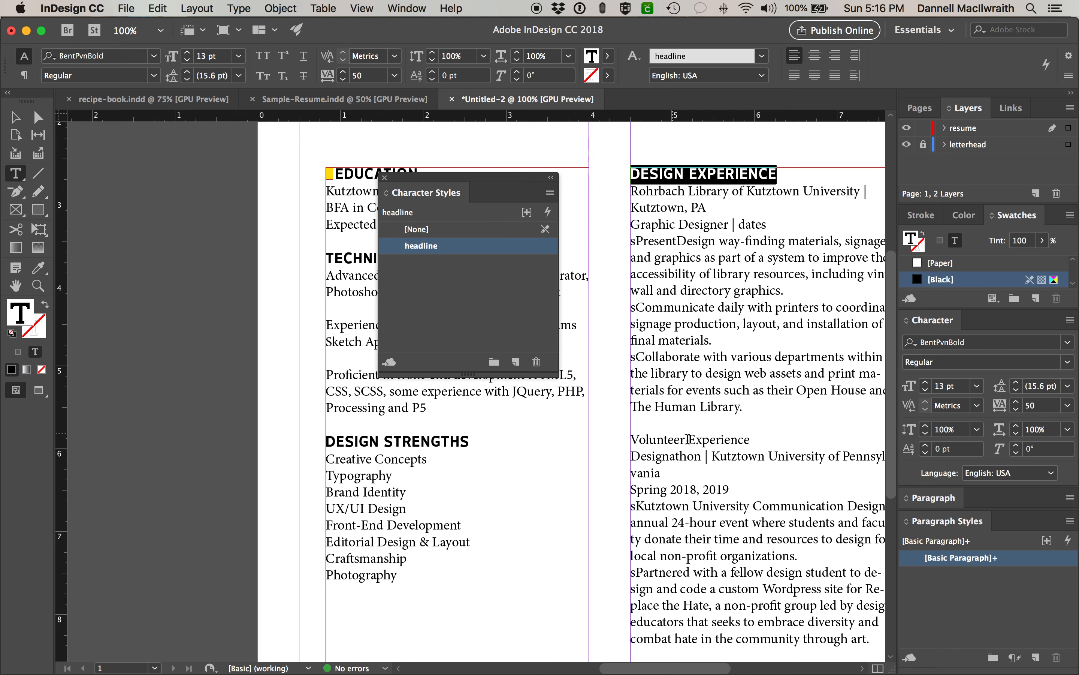
{"action": "left_click_drag", "start_coordinate": [751, 440], "coordinate": [627, 442]}
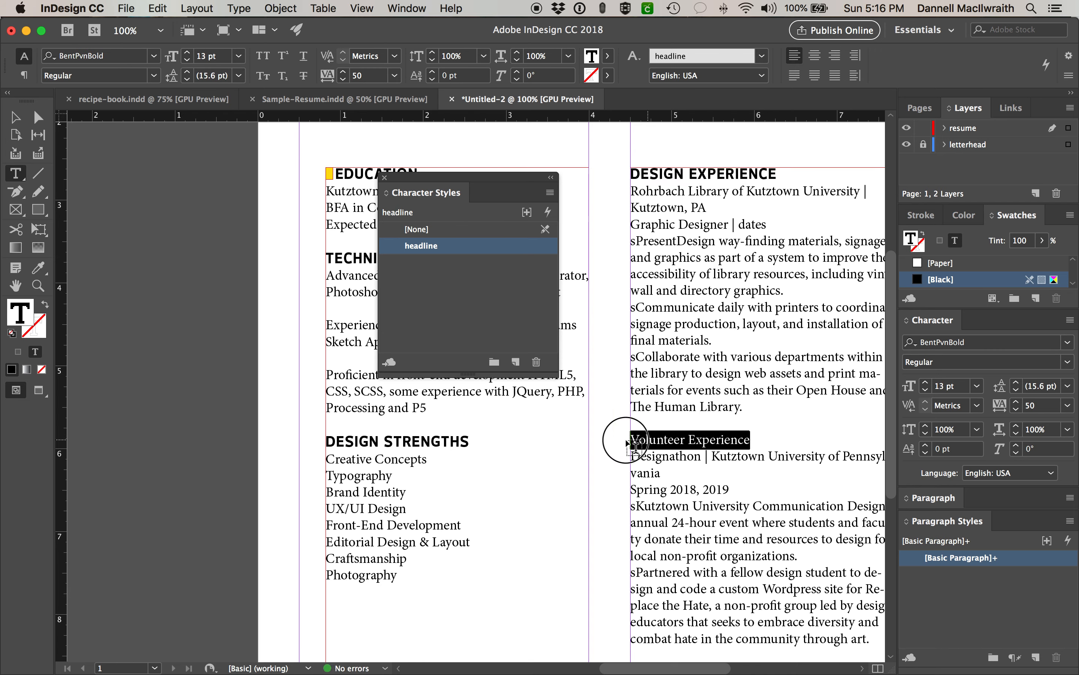
{"action": "left_click", "coordinate": [420, 248]}
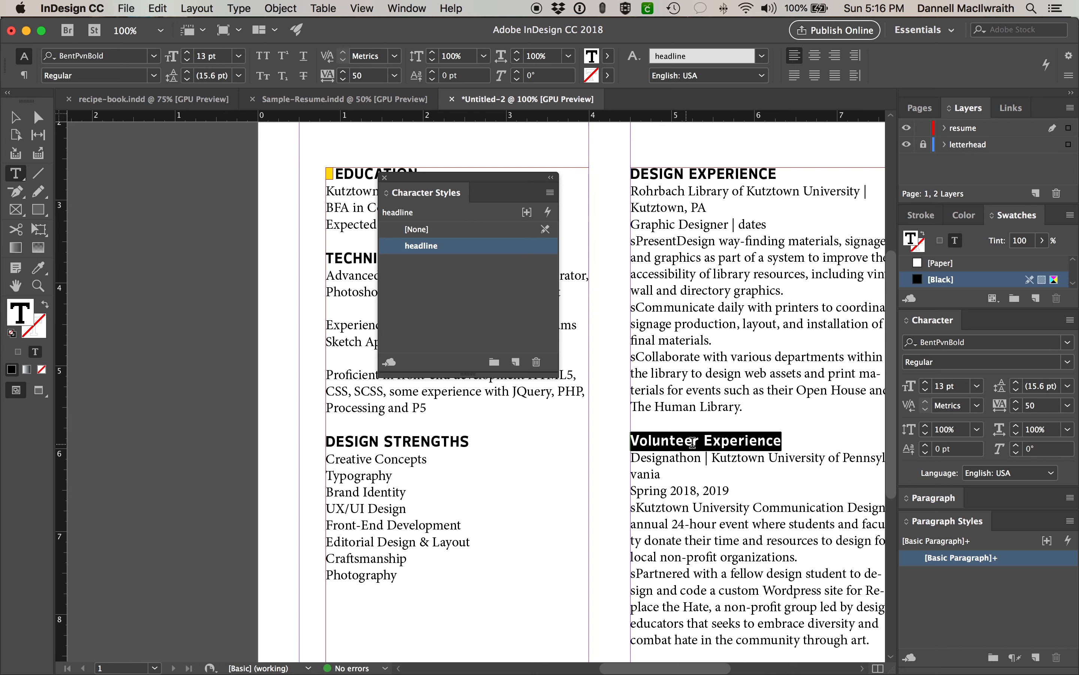
- Set Volunteer Experience to All Caps, dock the Character Styles panel and zoom out
{"action": "left_click", "coordinate": [1069, 321]}
{"action": "left_click", "coordinate": [1070, 321]}
{"action": "left_click", "coordinate": [1070, 321]}
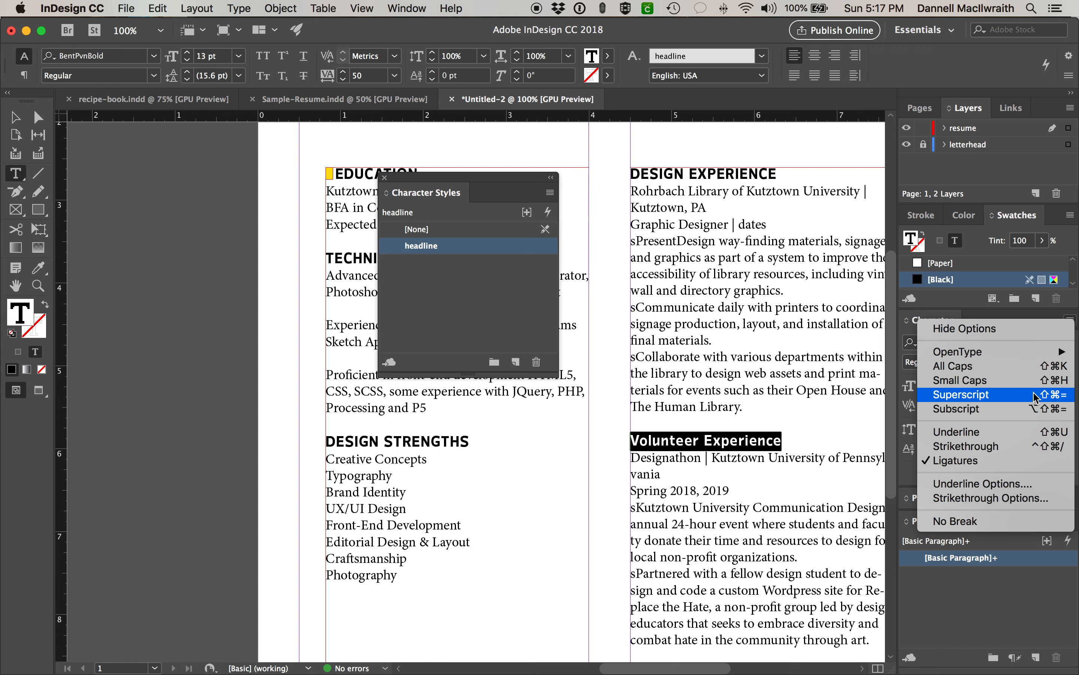
{"action": "left_click", "coordinate": [1030, 375]}
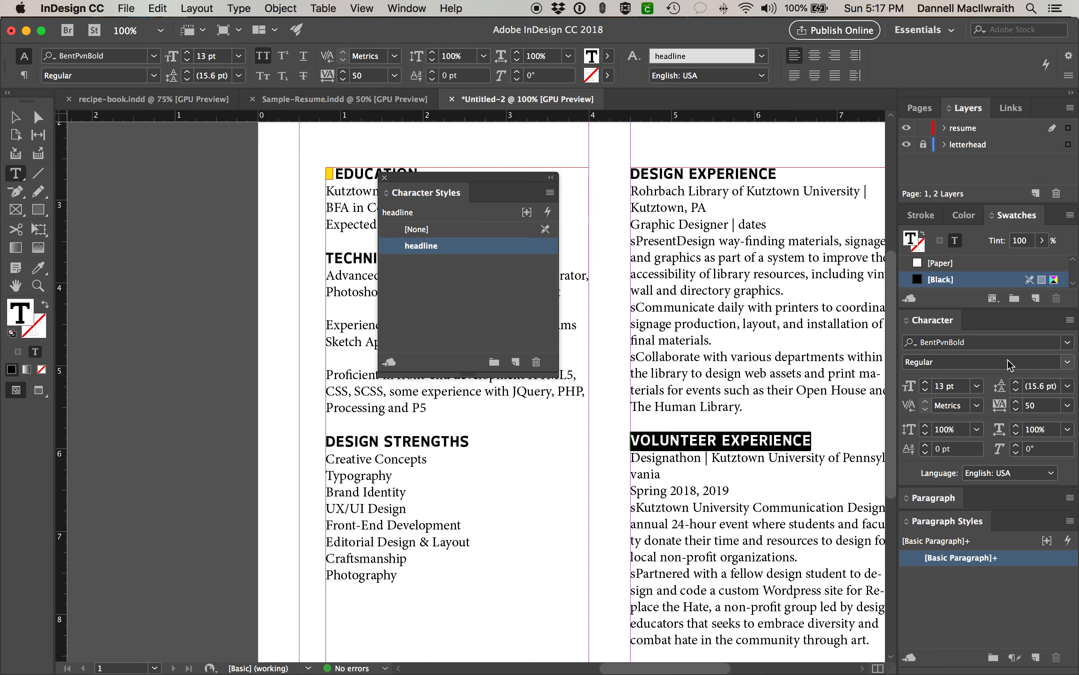
{"action": "left_click_drag", "start_coordinate": [456, 178], "coordinate": [1003, 523]}
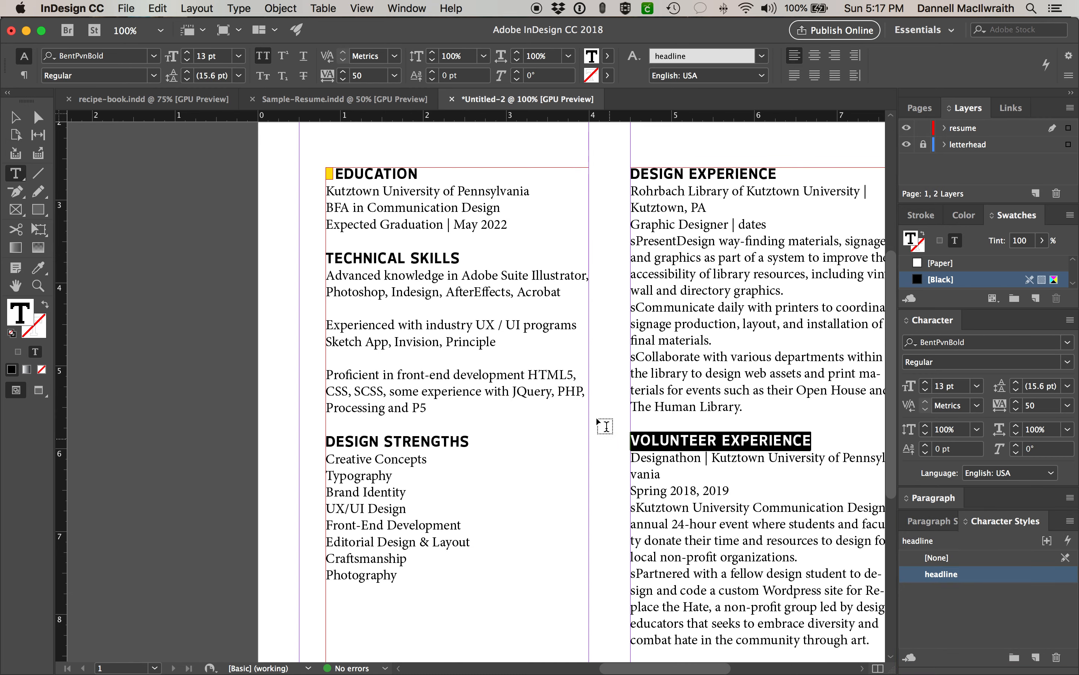
{"action": "key", "text": "super+minus"}
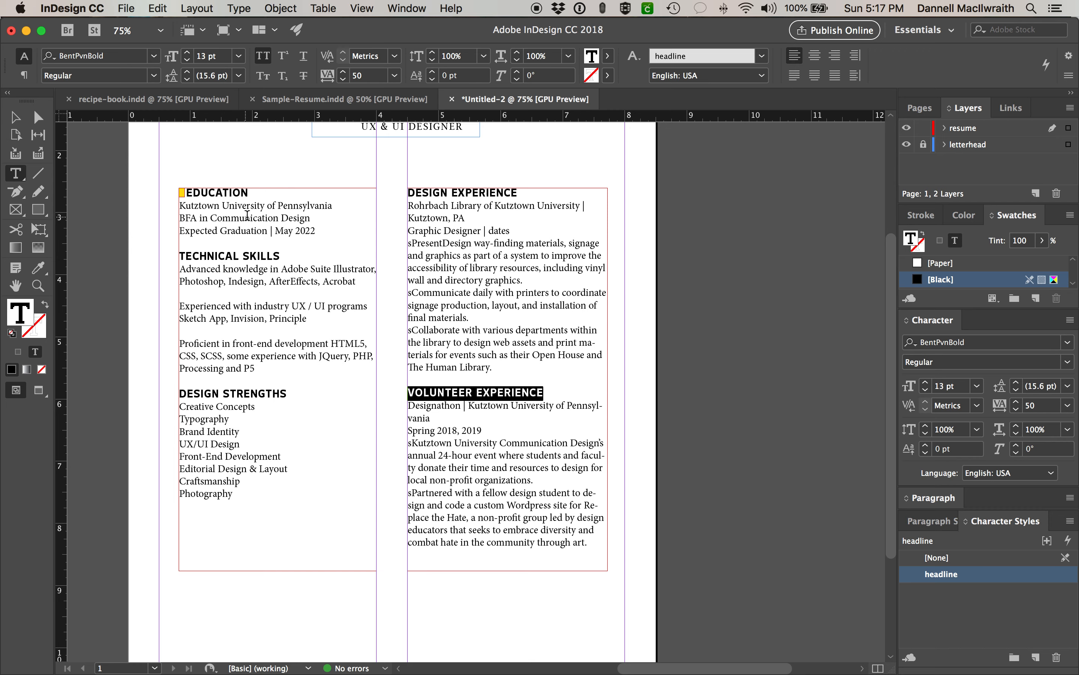
- Change the three Education lines from Minion Pro to Lucida Bright Regular and reduce their size
{"action": "left_click_drag", "start_coordinate": [316, 230], "coordinate": [158, 211]}
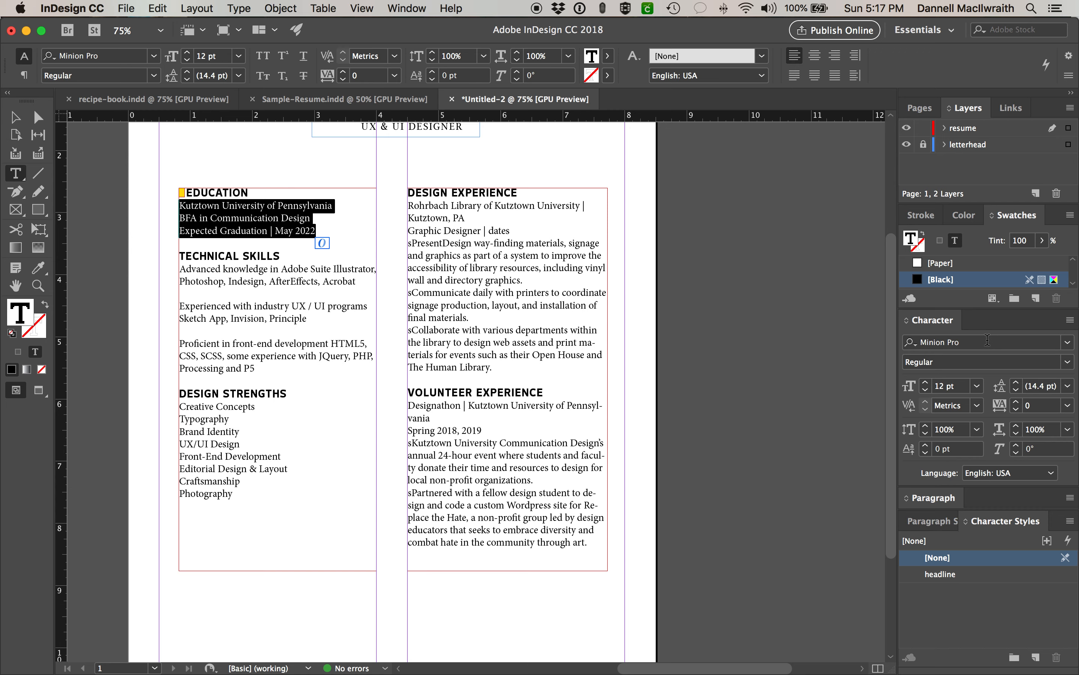
{"action": "left_click", "coordinate": [981, 342]}
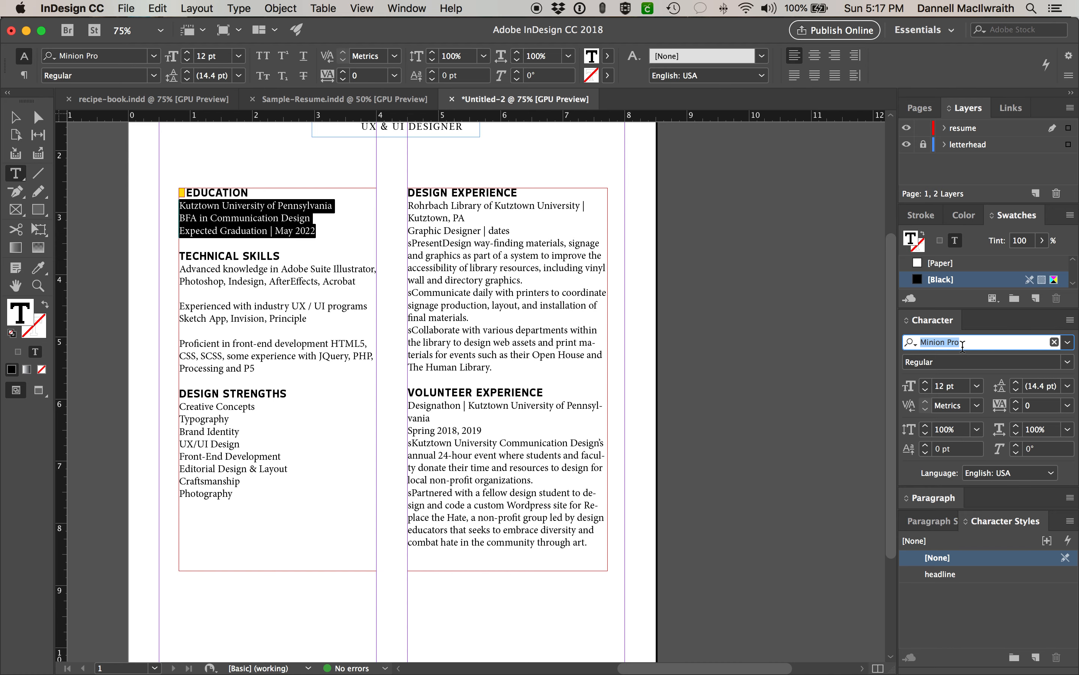
{"action": "type", "text": "luc"}
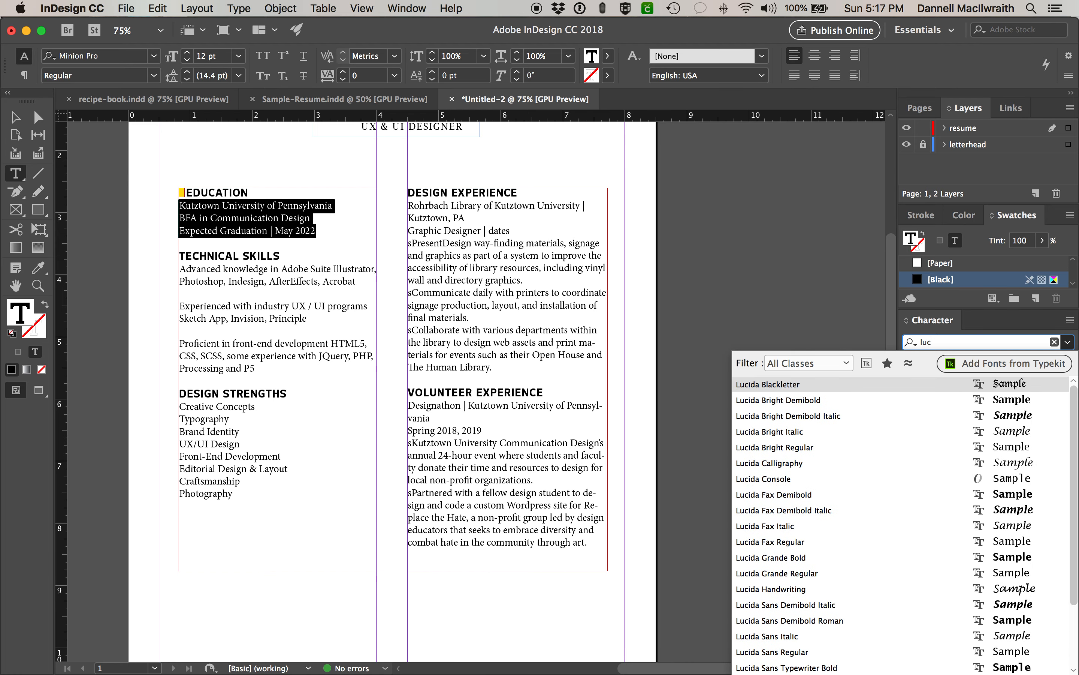
{"action": "key", "text": "Down"}
{"action": "key", "text": "Down"}
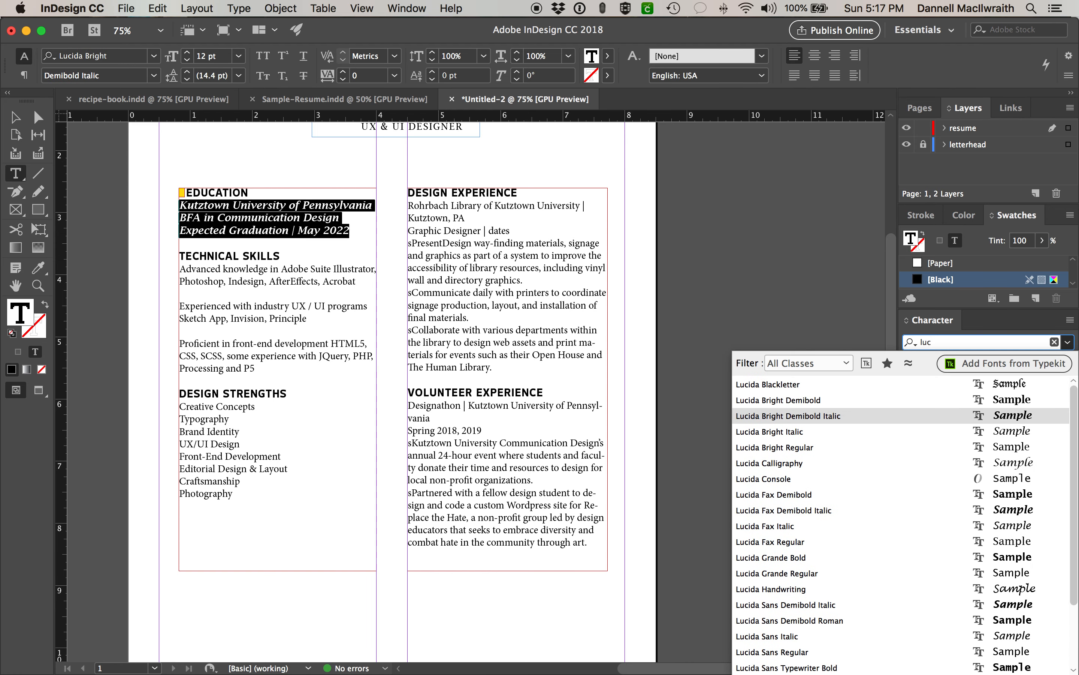
{"action": "key", "text": "Down"}
{"action": "key", "text": "Up"}
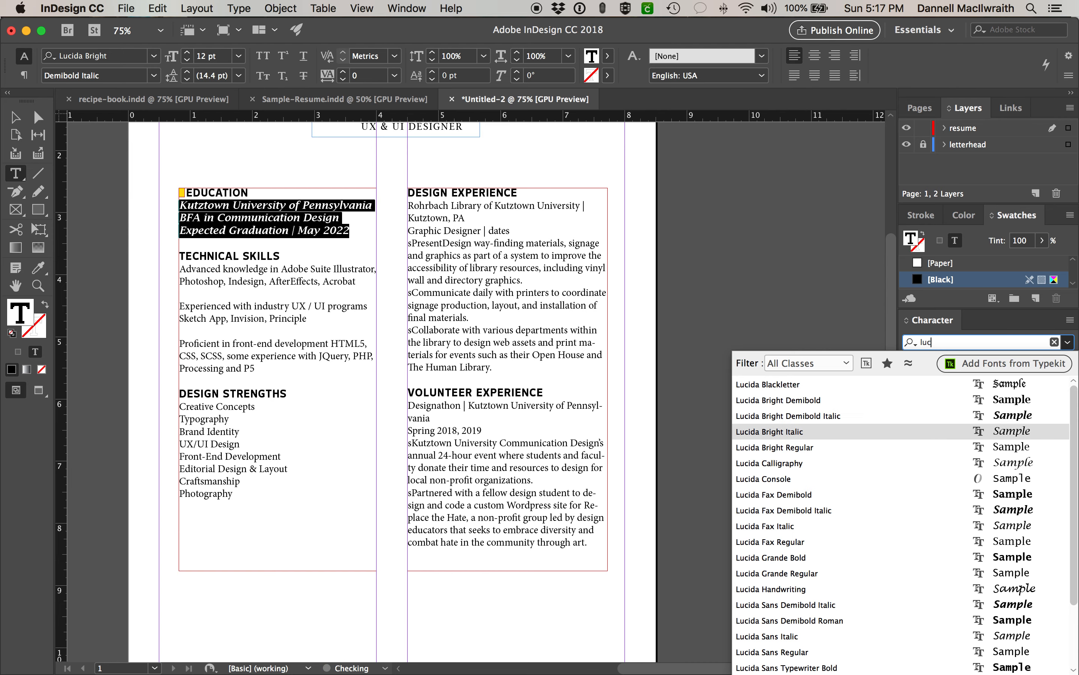
{"action": "key", "text": "Down"}
{"action": "key", "text": "Down"}
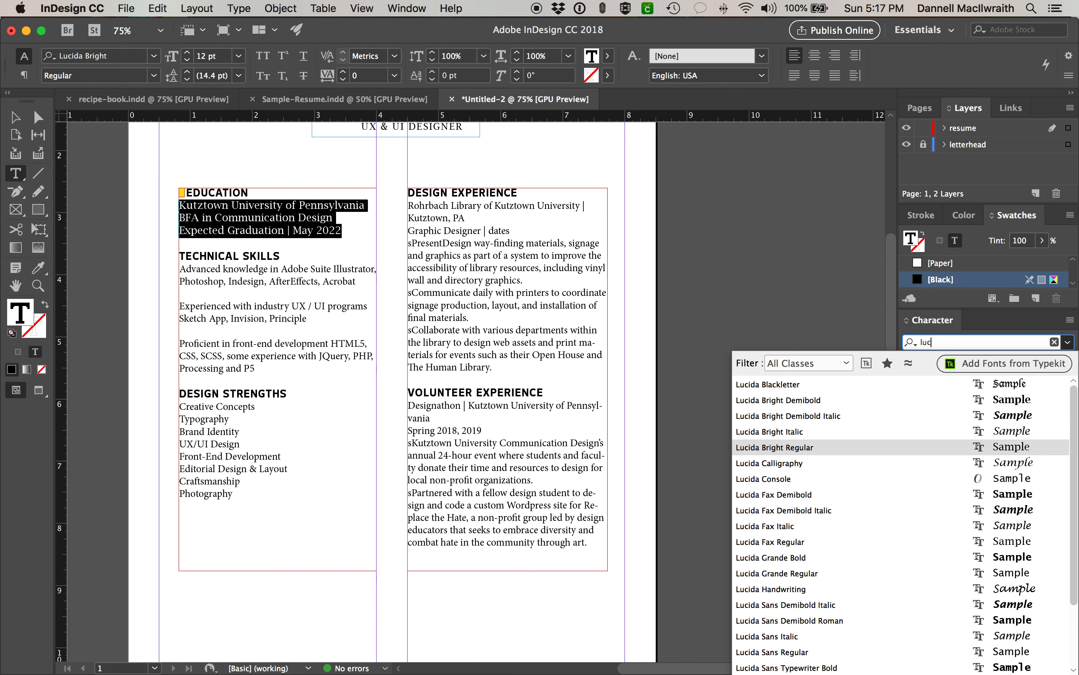
{"action": "key", "text": "Return"}
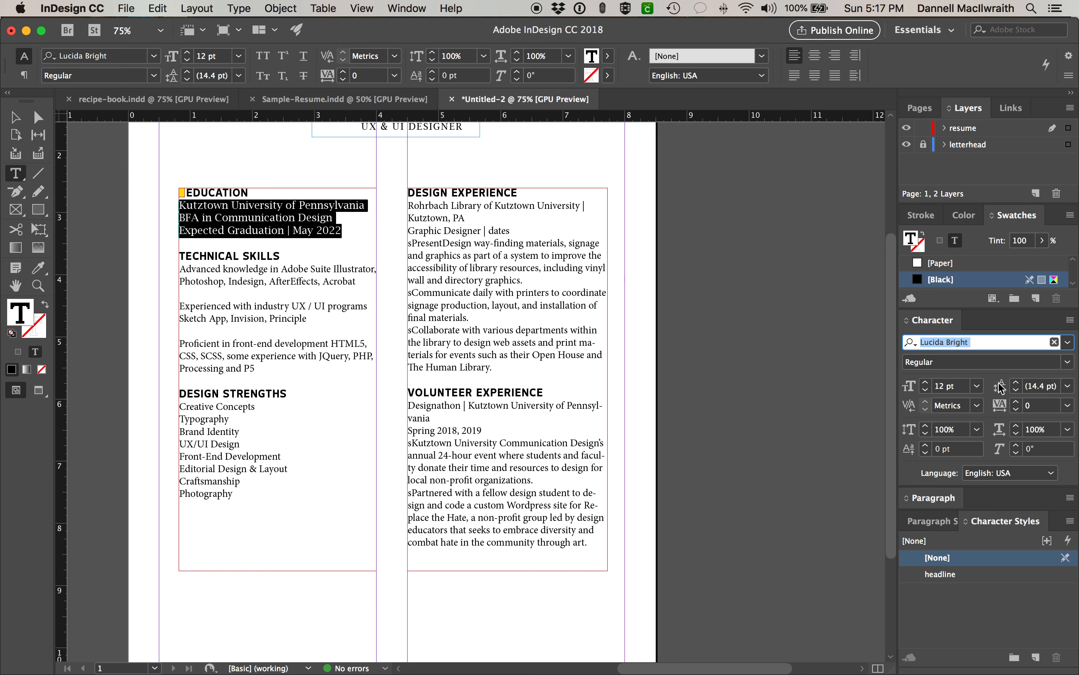
{"action": "left_click", "coordinate": [925, 390]}
- Give the Education lines 10 pt size and 15 pt leading, then reselect them
{"action": "left_click", "coordinate": [925, 390]}
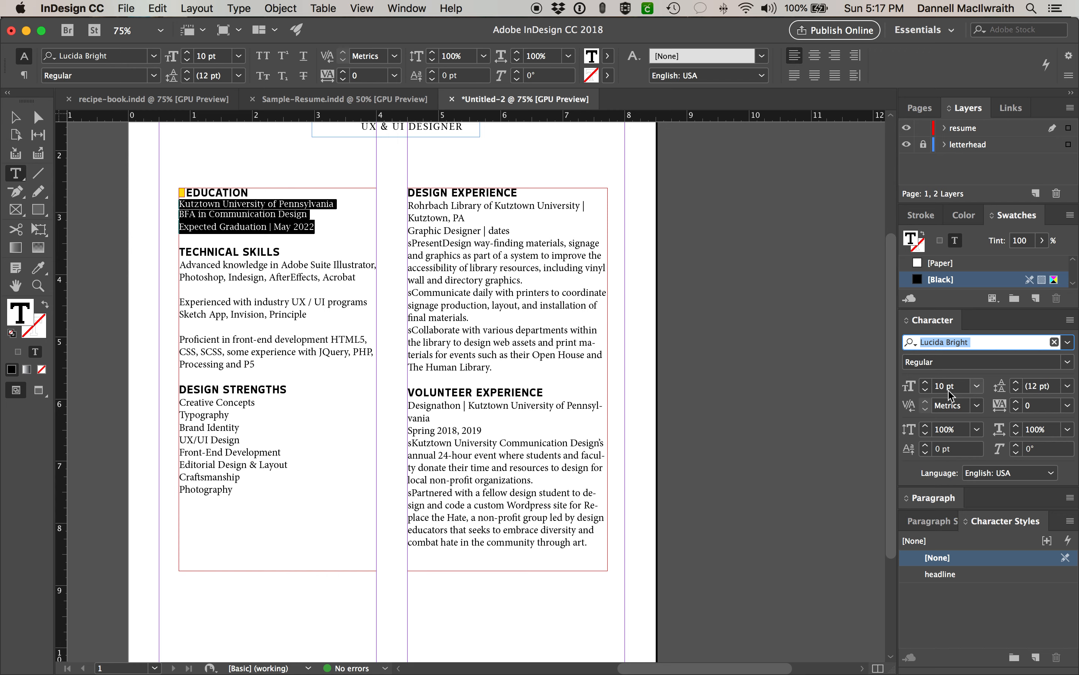
{"action": "left_click", "coordinate": [1016, 382]}
{"action": "left_click", "coordinate": [1016, 382]}
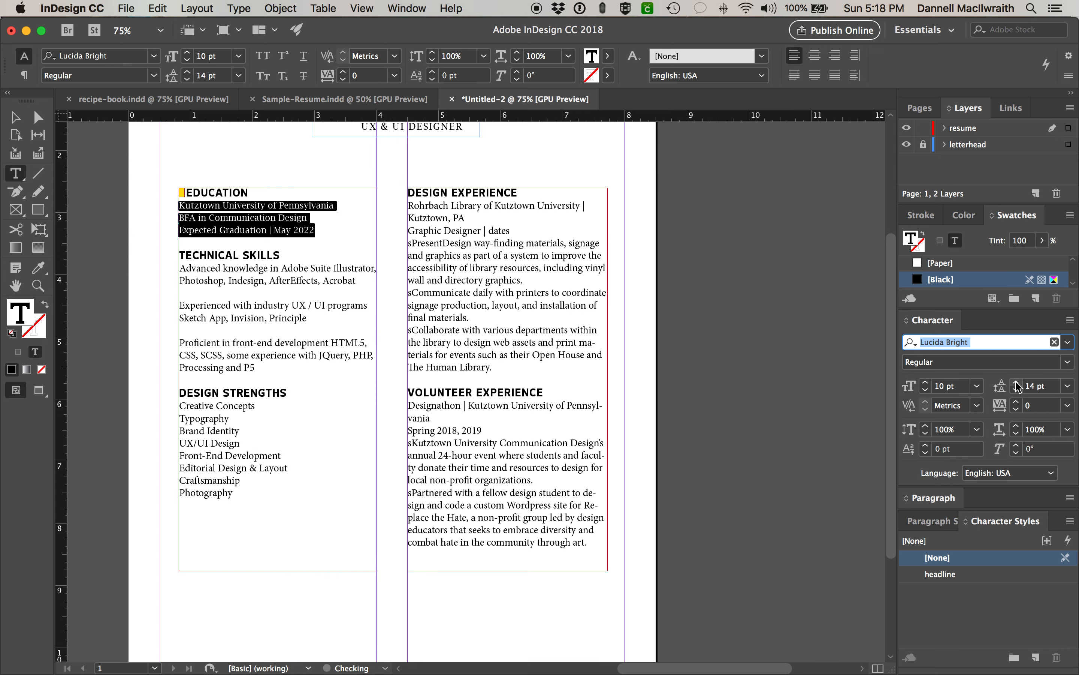
{"action": "left_click", "coordinate": [1017, 389]}
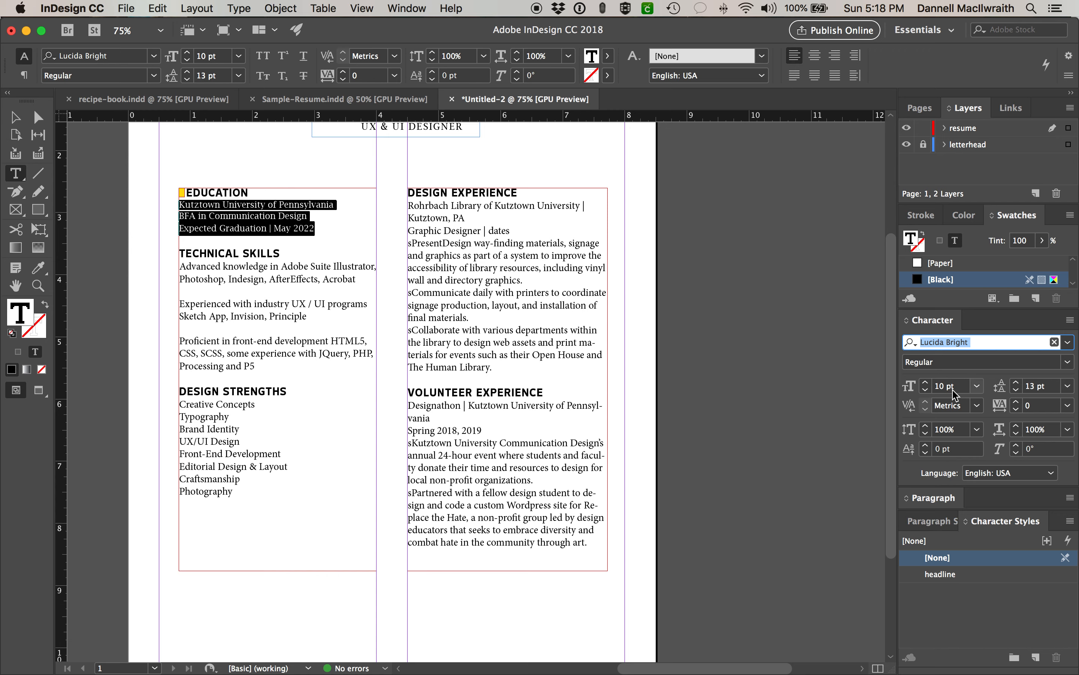
{"action": "left_click", "coordinate": [1016, 382]}
{"action": "left_click", "coordinate": [1016, 382]}
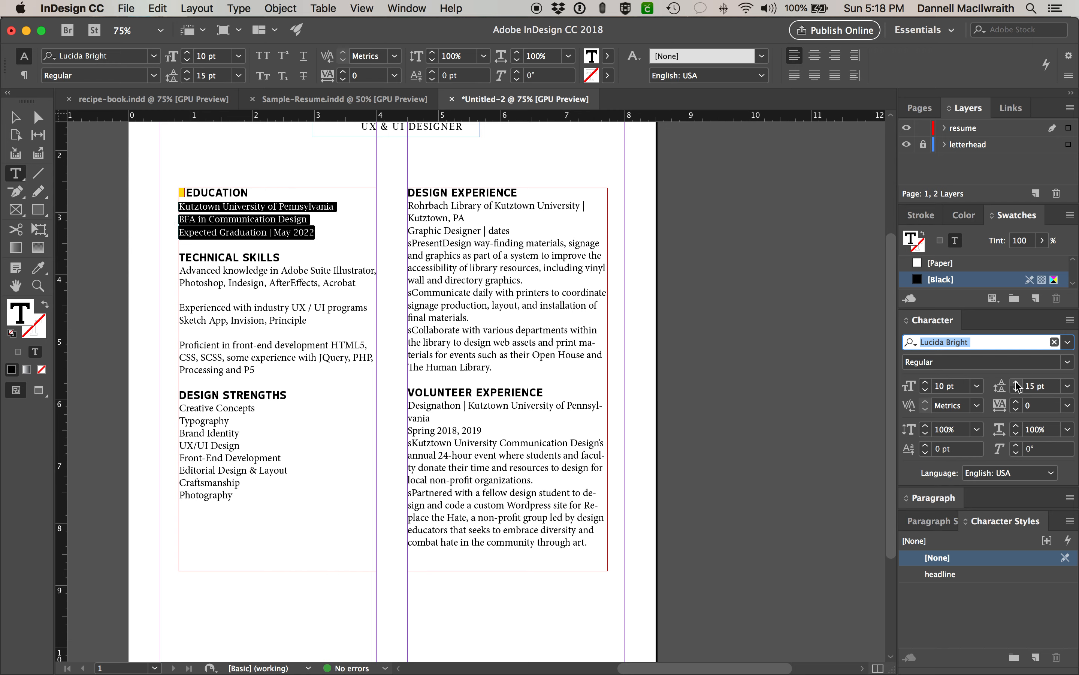
{"action": "left_click", "coordinate": [217, 231]}
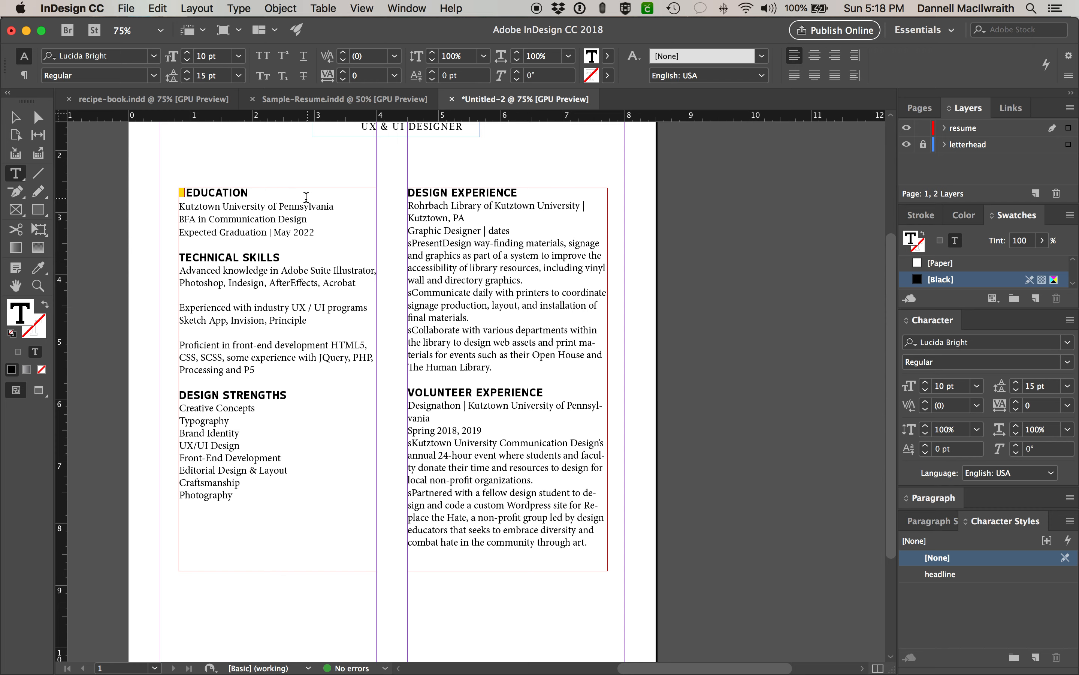
{"action": "left_click_drag", "start_coordinate": [317, 232], "coordinate": [179, 206]}
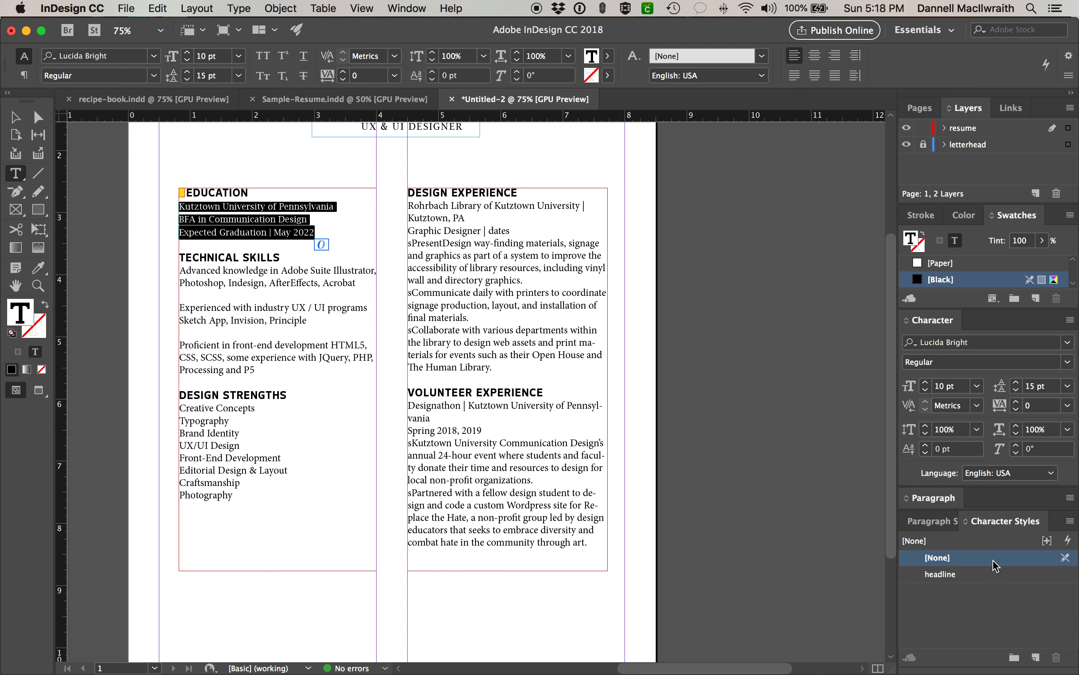
- Save the Education formatting as a new character style named 'body copy'
{"action": "left_click", "coordinate": [1035, 662]}
{"action": "double_click", "coordinate": [976, 592]}
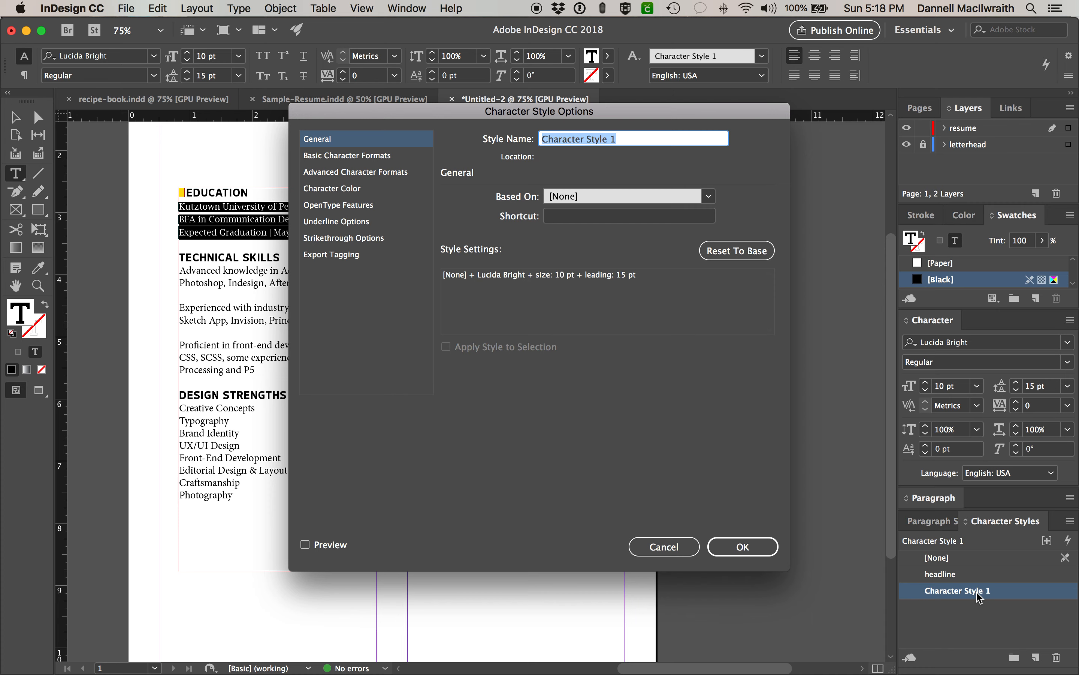
{"action": "type", "text": "body copy"}
{"action": "key", "text": "Return"}
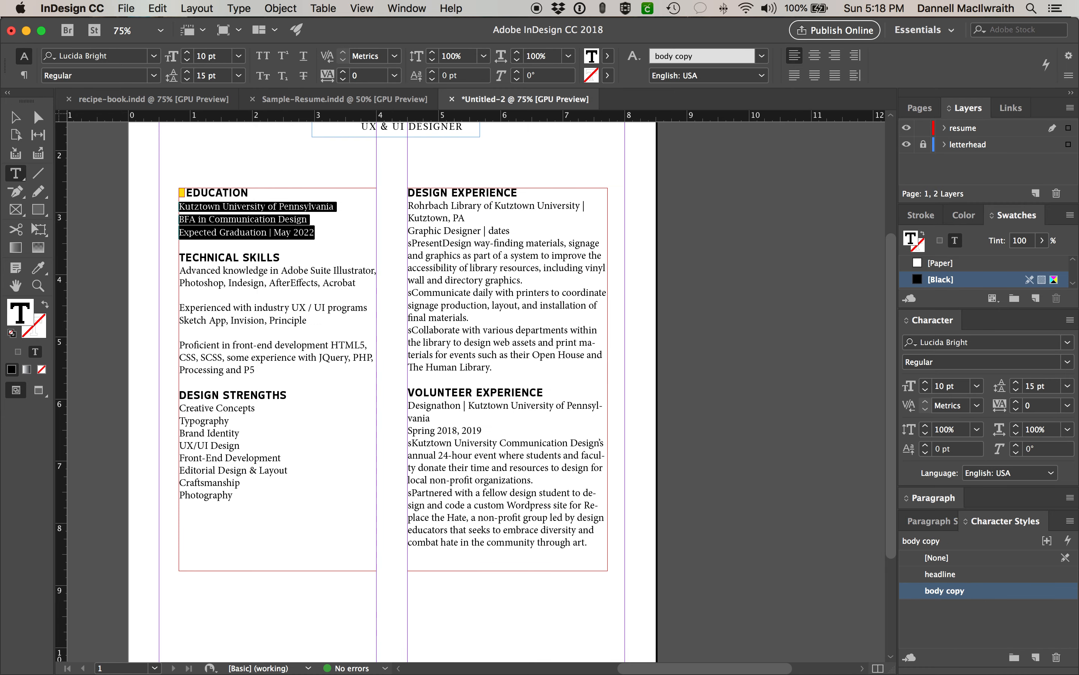
- Apply body copy to the Technical Skills, Design Strengths, Design Experience and Volunteer Experience text
{"action": "left_click_drag", "start_coordinate": [255, 370], "coordinate": [150, 265]}
{"action": "left_click", "coordinate": [966, 591]}
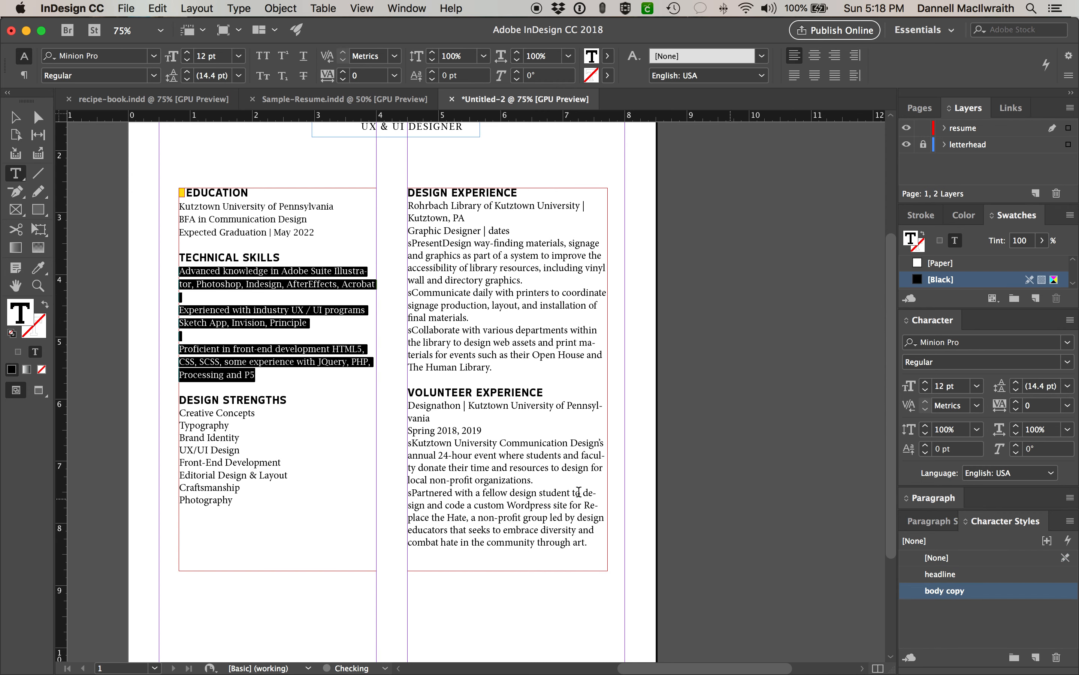
{"action": "left_click_drag", "start_coordinate": [270, 506], "coordinate": [269, 410]}
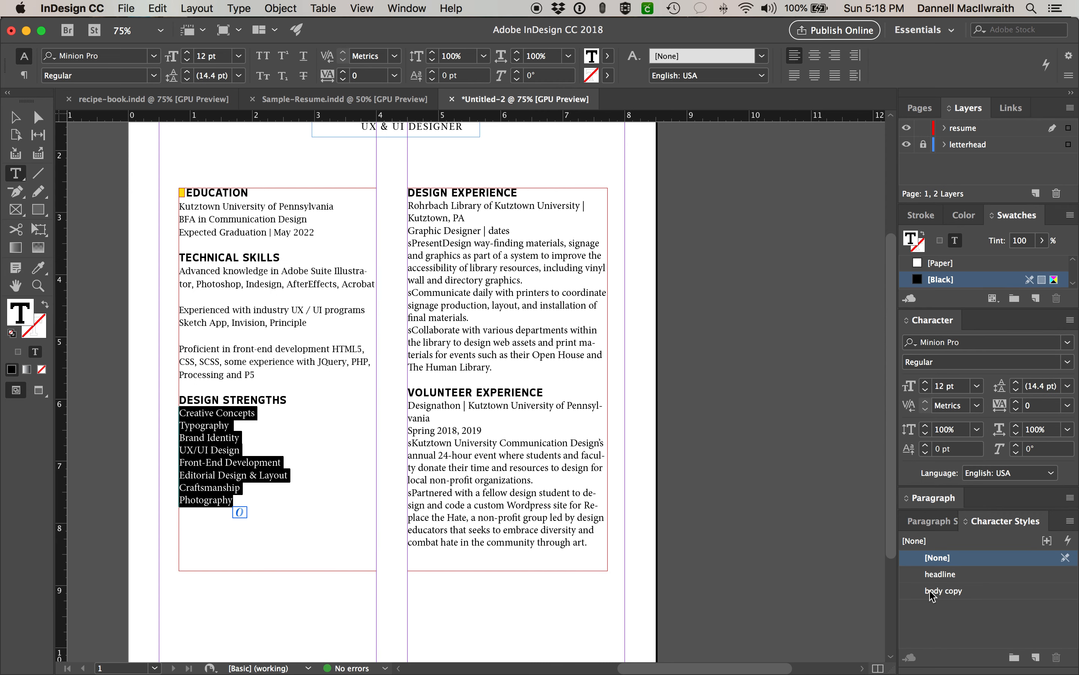
{"action": "left_click", "coordinate": [945, 591]}
{"action": "left_click_drag", "start_coordinate": [492, 367], "coordinate": [397, 207]}
{"action": "left_click", "coordinate": [948, 590]}
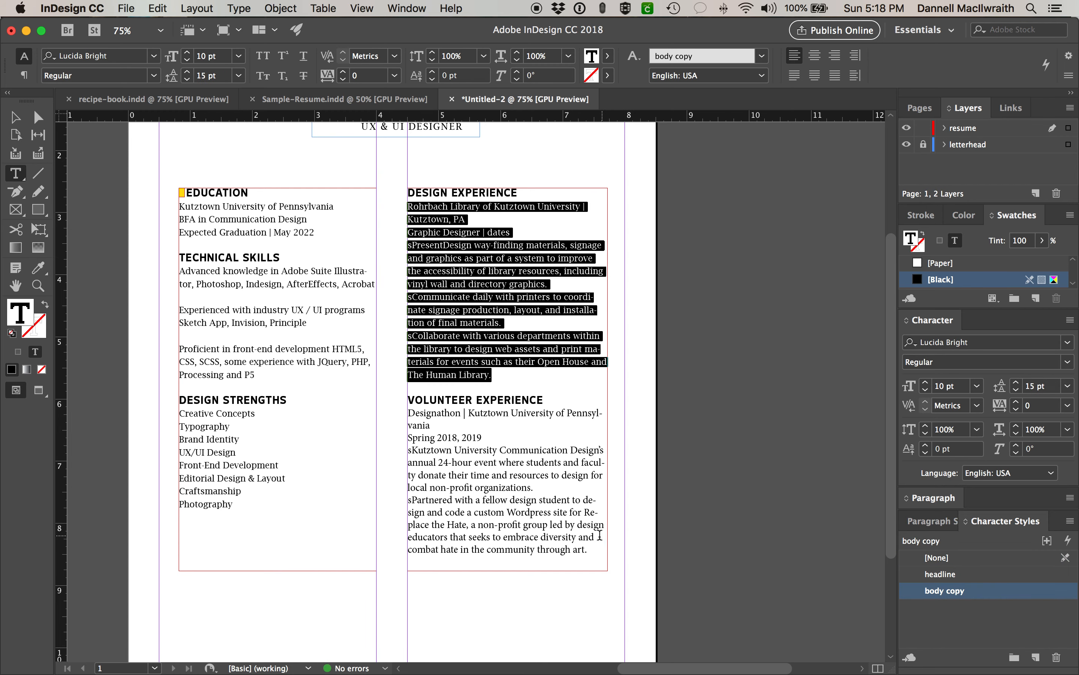
{"action": "left_click_drag", "start_coordinate": [590, 551], "coordinate": [403, 414]}
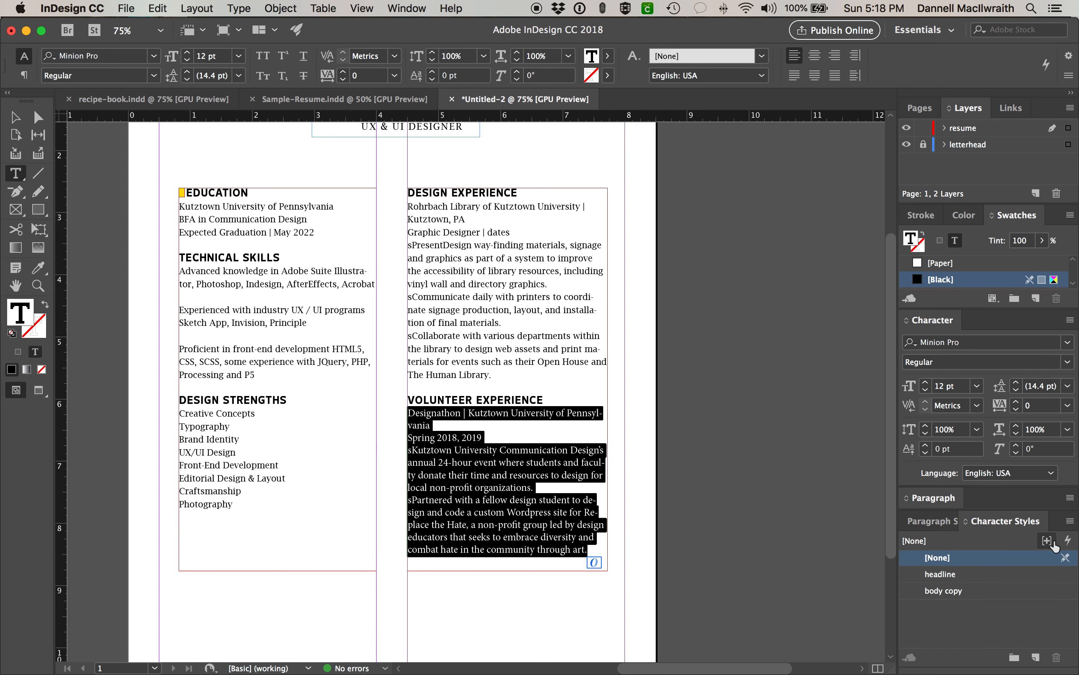
{"action": "left_click", "coordinate": [948, 590]}
{"action": "left_click", "coordinate": [455, 436]}
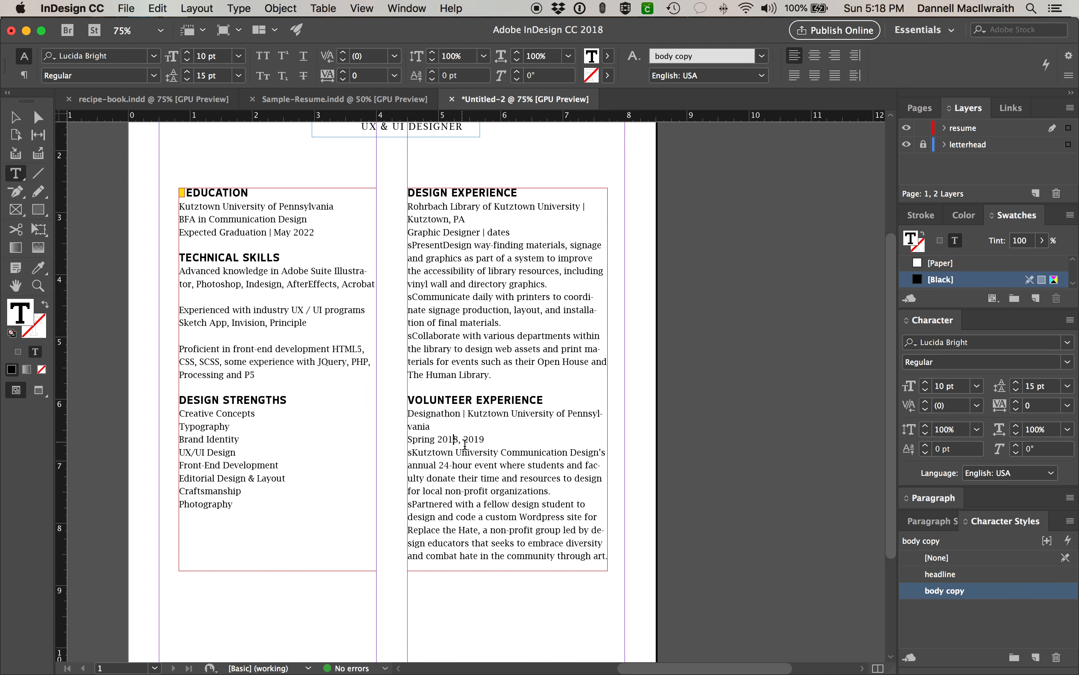
{"action": "left_click", "coordinate": [14, 117]}
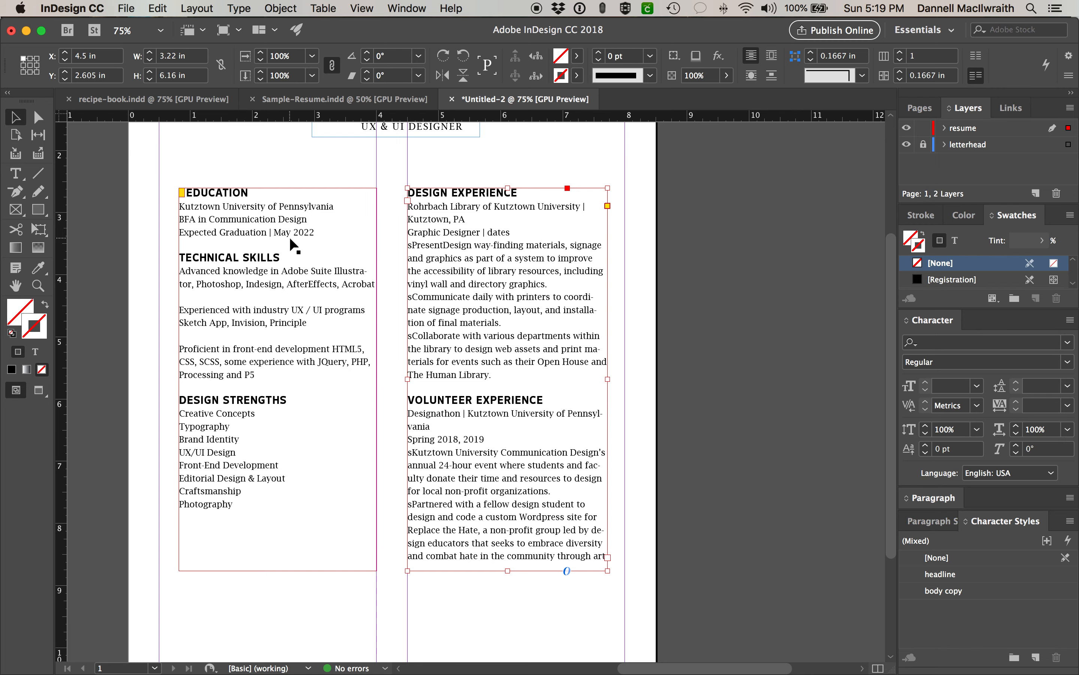
- Set 'Kutztown University of Pennsylvania' in Lucida Bright Italic
{"action": "left_click_drag", "start_coordinate": [289, 238], "coordinate": [660, 365]}
{"action": "key", "text": "super+equal"}
{"action": "key", "text": "super+equal"}
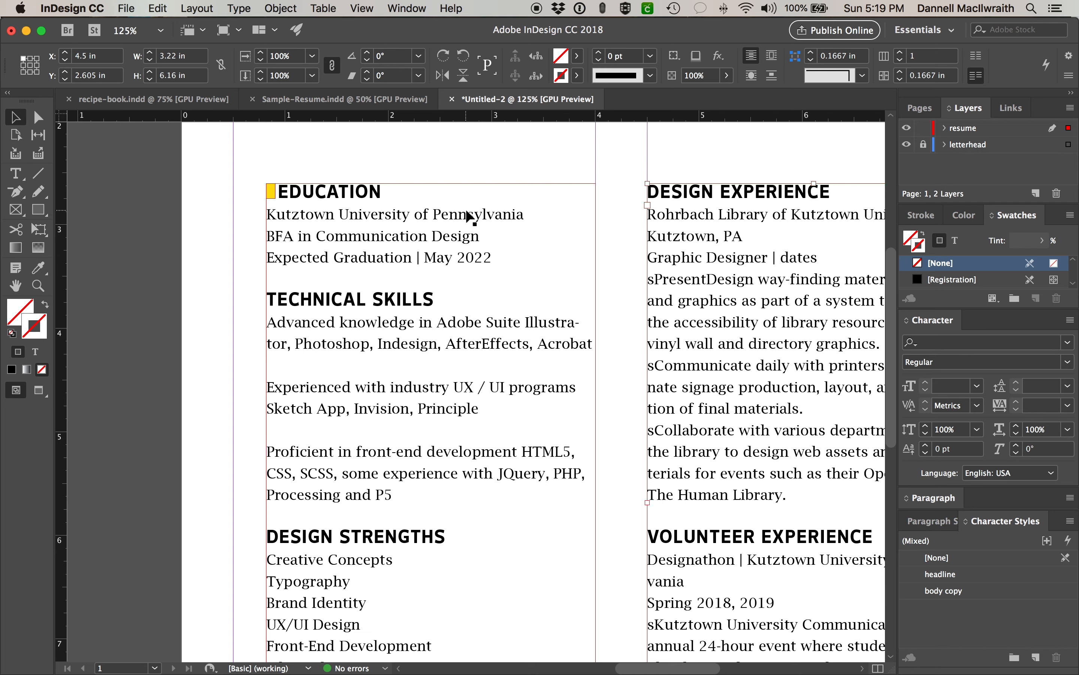
{"action": "left_click", "coordinate": [483, 241]}
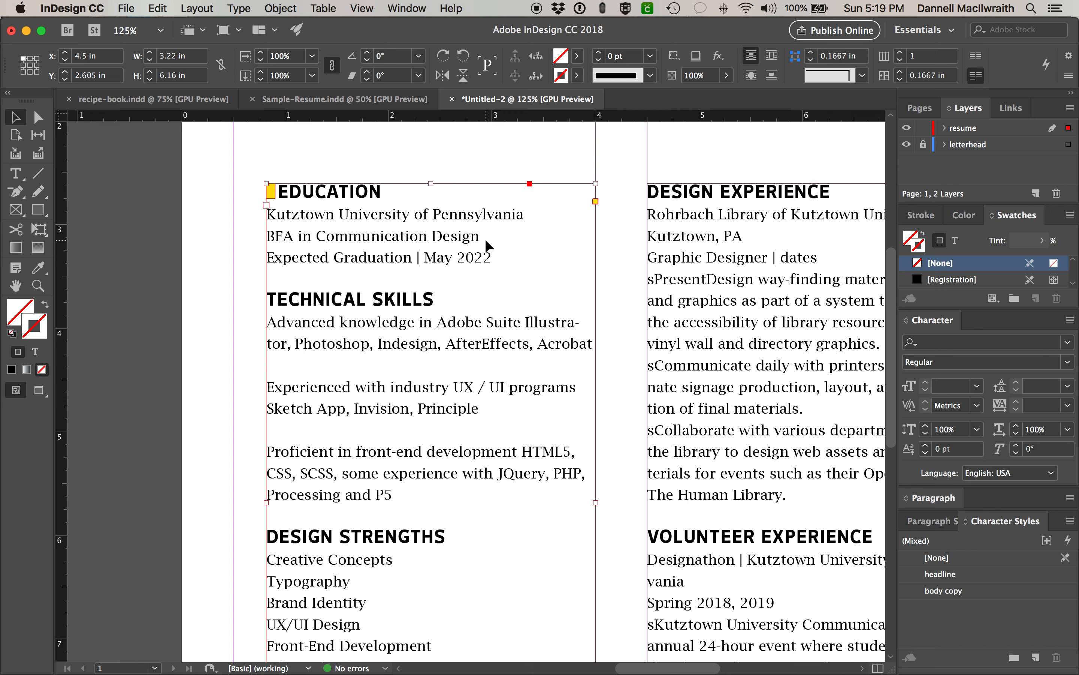
{"action": "double_click", "coordinate": [521, 215]}
{"action": "left_click_drag", "start_coordinate": [523, 215], "coordinate": [234, 212]}
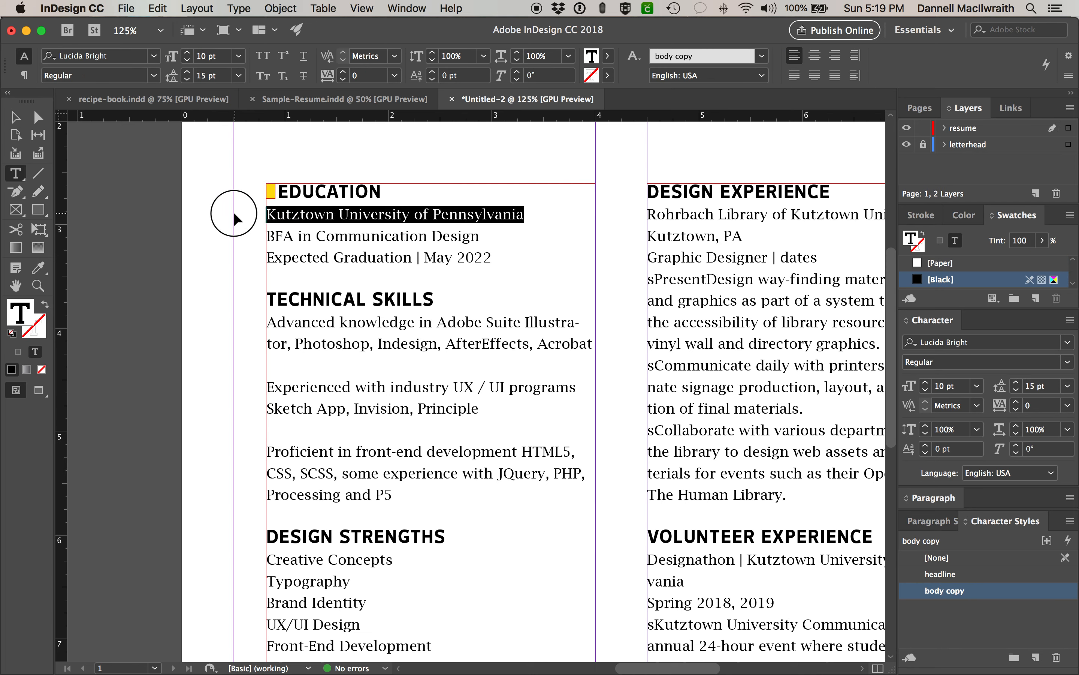
{"action": "left_click", "coordinate": [1068, 362]}
{"action": "left_click", "coordinate": [1037, 395]}
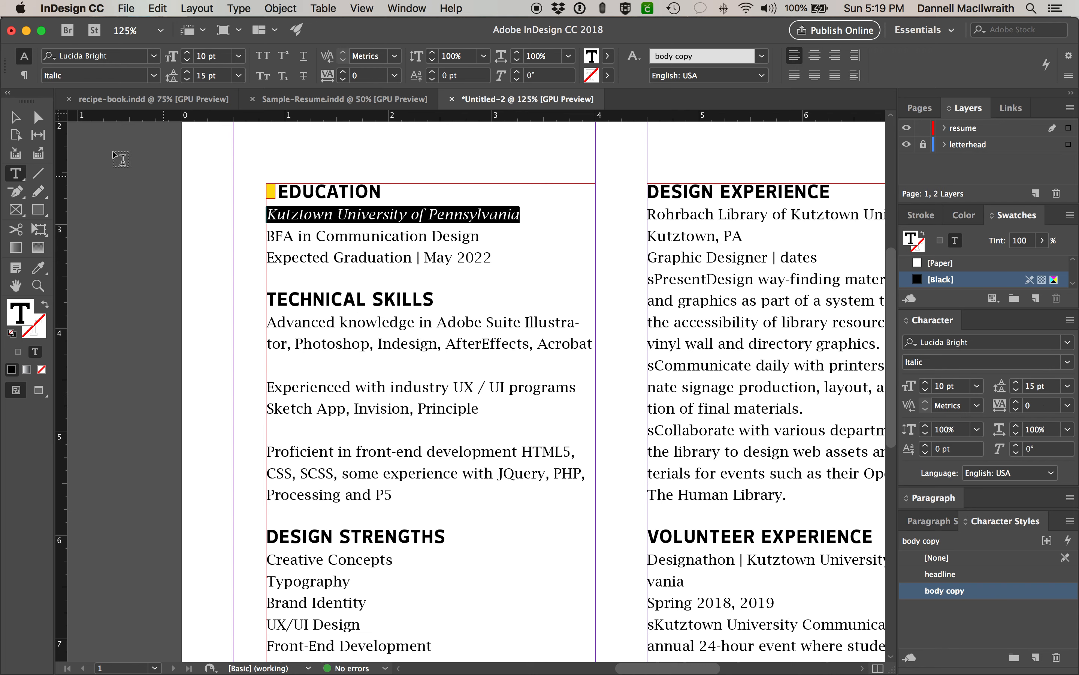
- Tab-indent TECHNICAL SKILLS and move the yellow marker box down beside it
{"action": "left_click", "coordinate": [264, 294]}
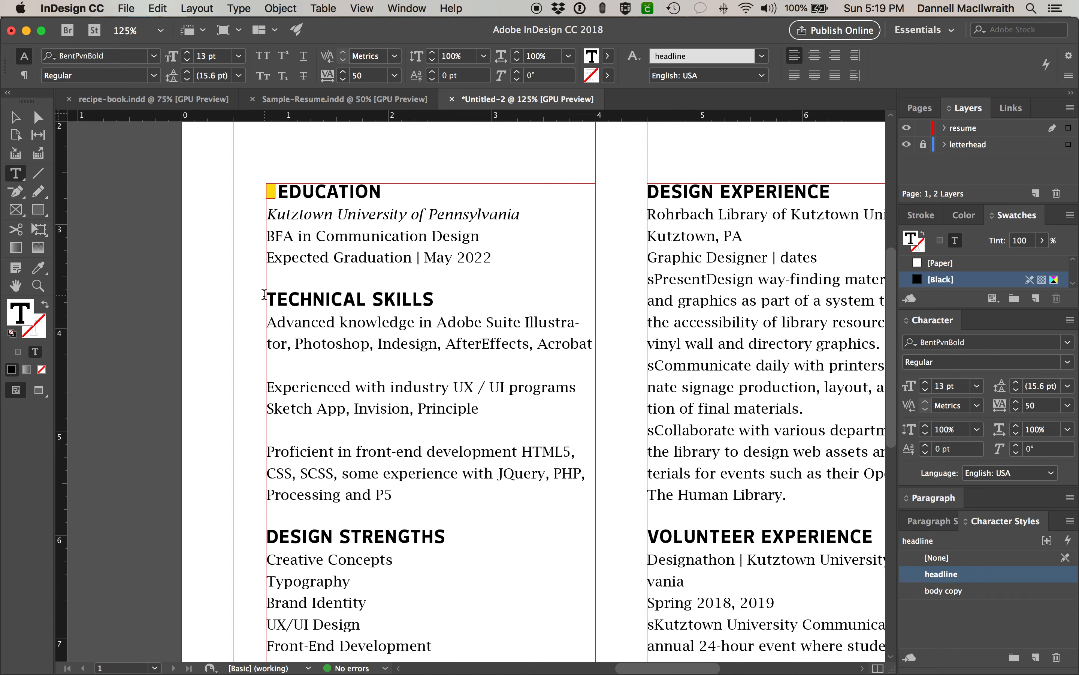
{"action": "key", "text": "Tab"}
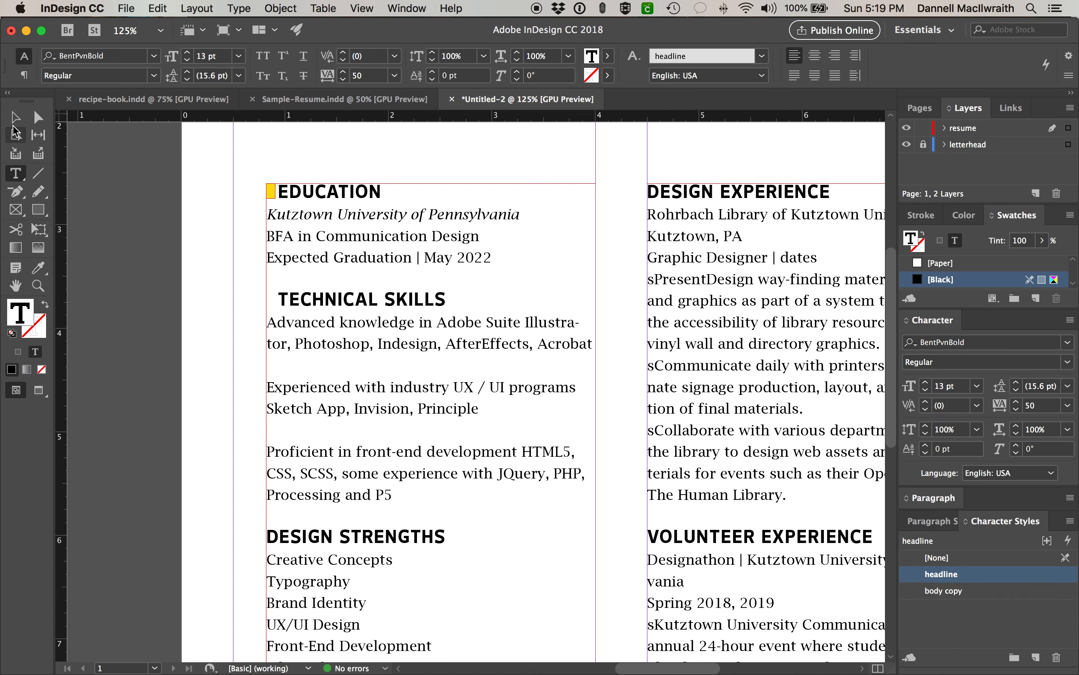
{"action": "left_click", "coordinate": [13, 118]}
{"action": "left_click_drag", "start_coordinate": [271, 192], "coordinate": [275, 307]}
{"action": "left_click", "coordinate": [220, 291]}
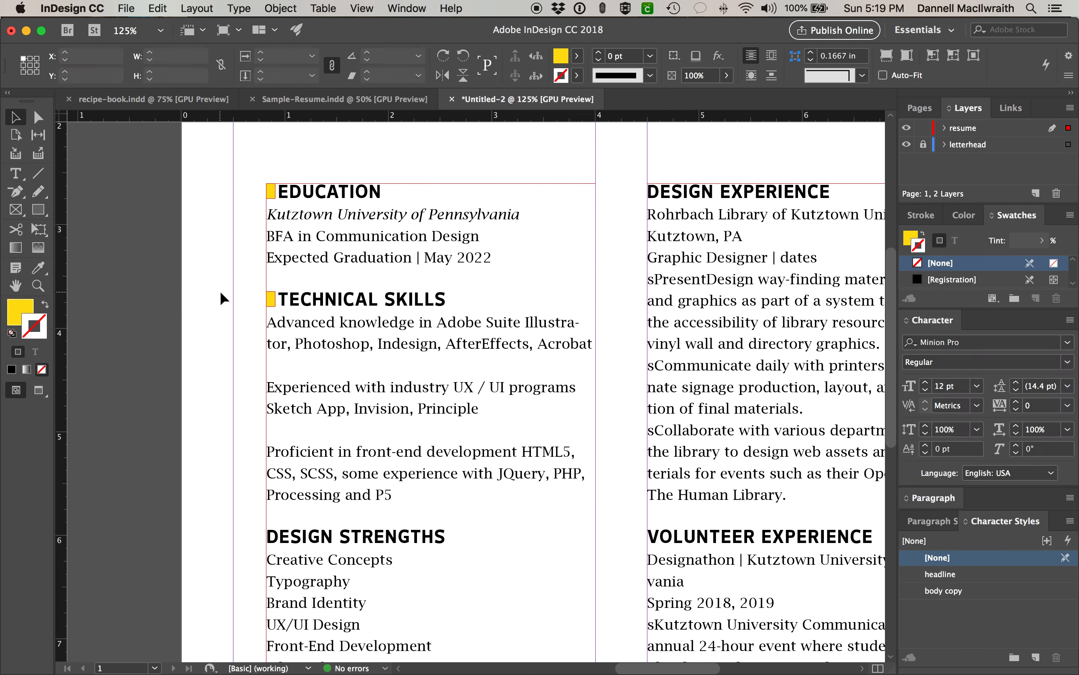
{"action": "scroll", "coordinate": [397, 344], "scroll_direction": "down", "scroll_amount": 5}
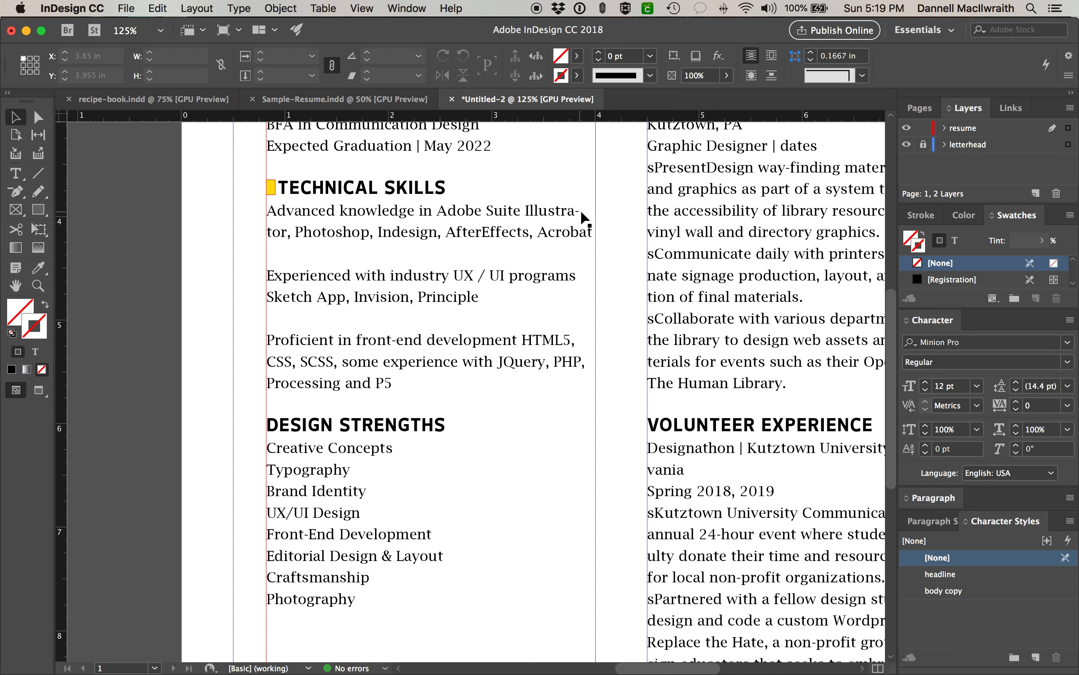
- Turn off Hyphenate for the Technical Skills text in the Paragraph panel
{"action": "left_click", "coordinate": [519, 234]}
{"action": "double_click", "coordinate": [393, 382]}
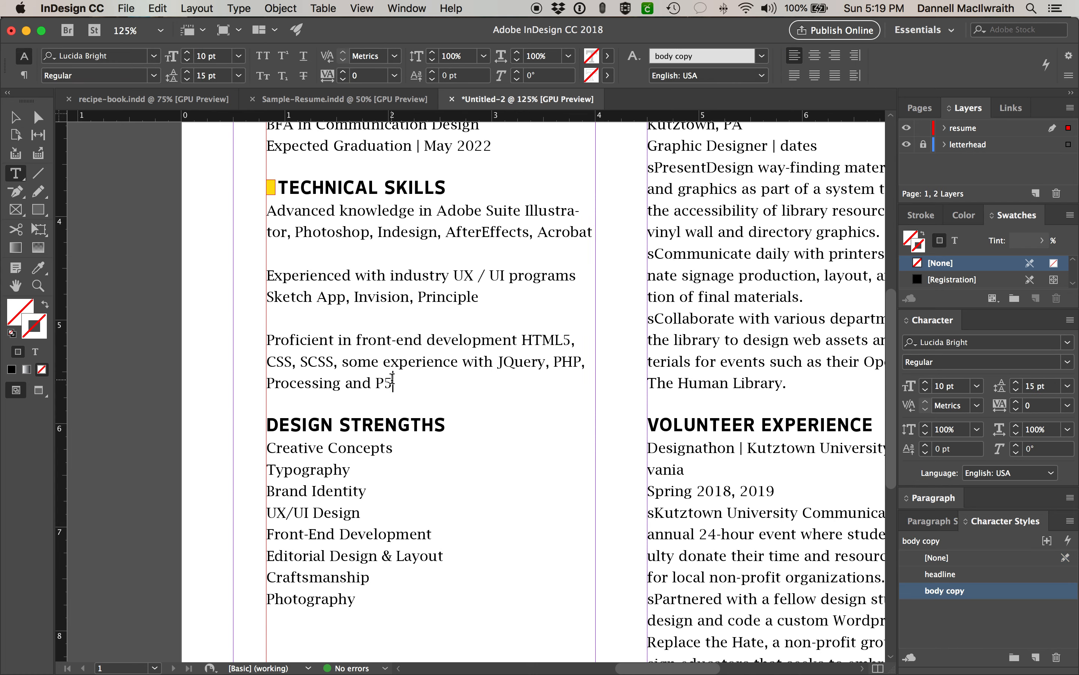
{"action": "left_click_drag", "start_coordinate": [393, 382], "coordinate": [266, 212]}
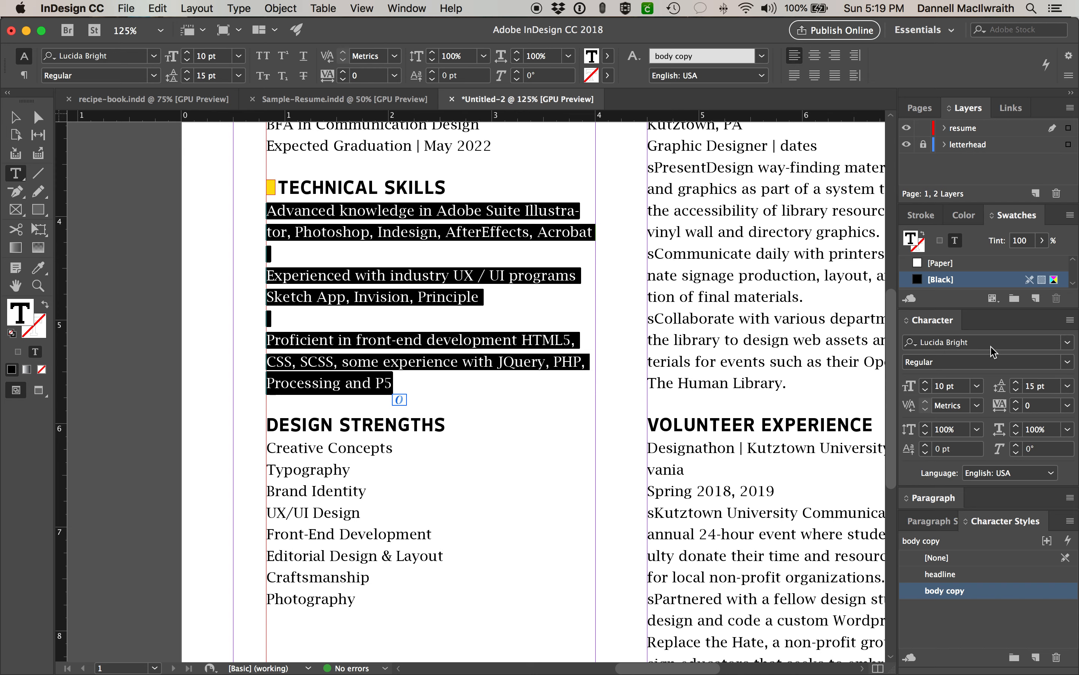
{"action": "left_click", "coordinate": [931, 499]}
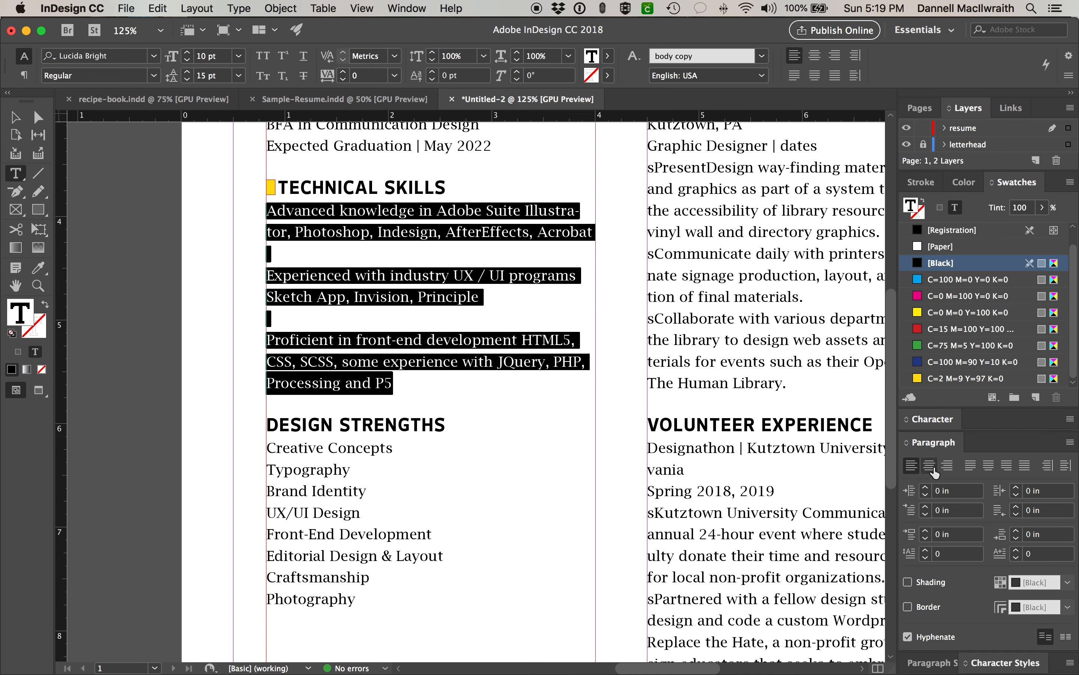
{"action": "left_click", "coordinate": [908, 638]}
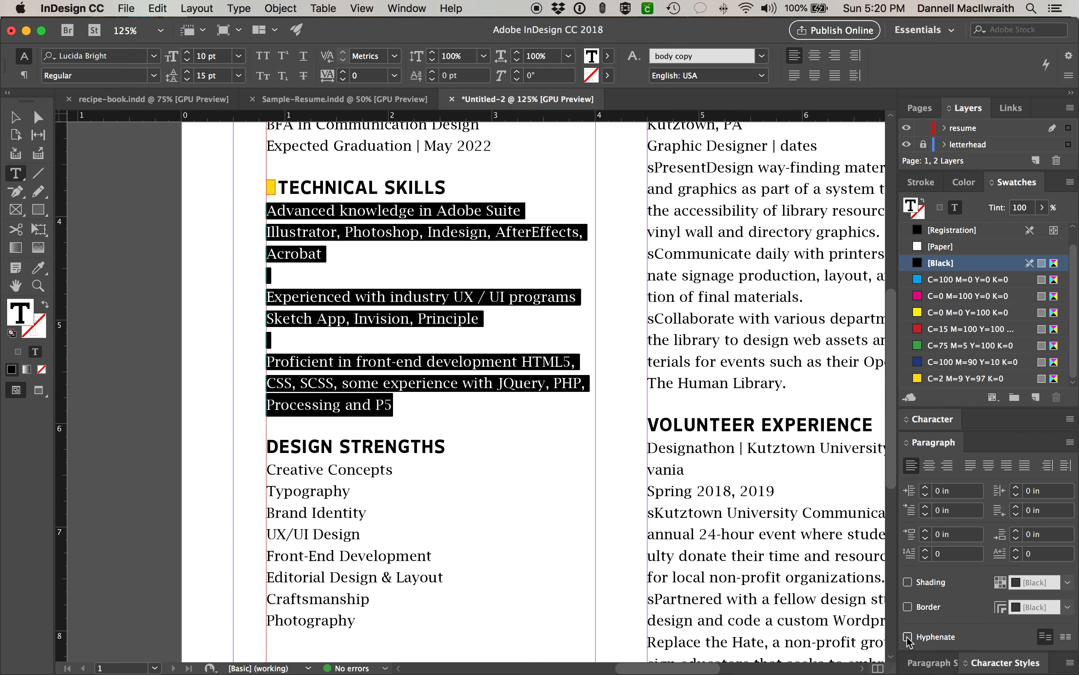
- Turn off Hyphenate for the entire right-column story
{"action": "left_click", "coordinate": [797, 269]}
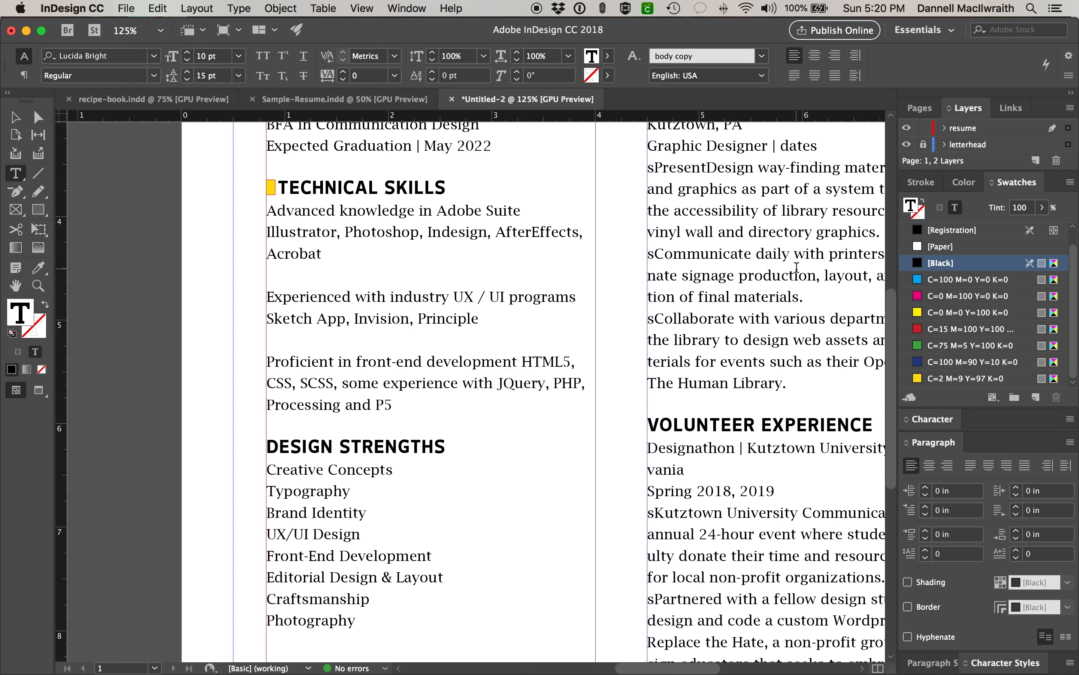
{"action": "double_click", "coordinate": [796, 269]}
{"action": "key", "text": "super+a"}
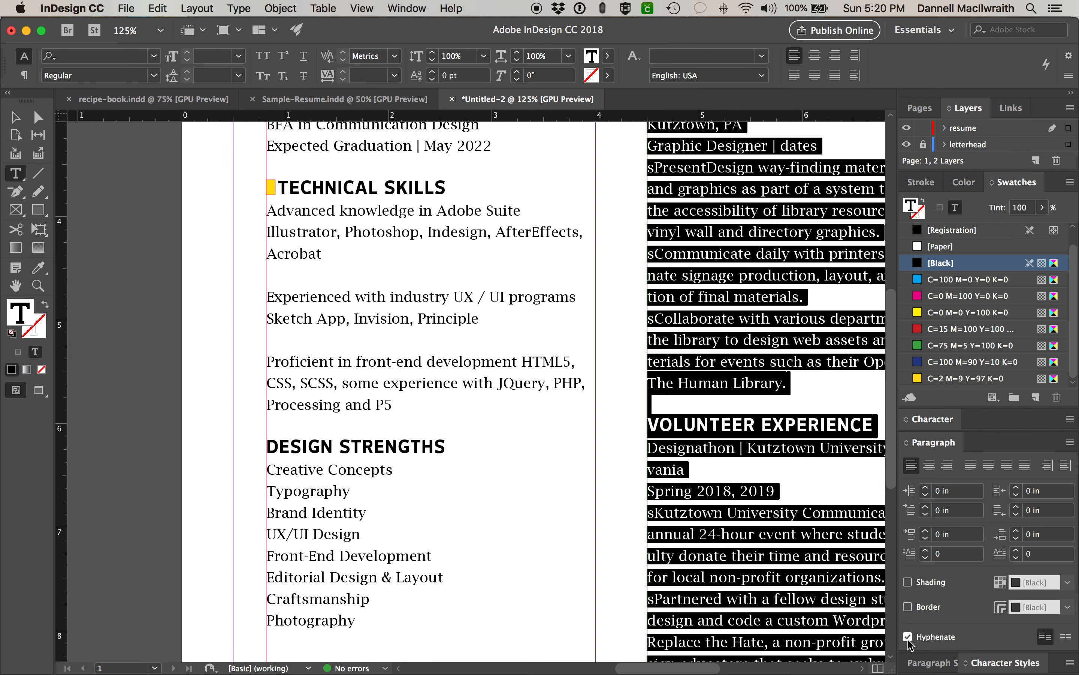
{"action": "left_click", "coordinate": [908, 637]}
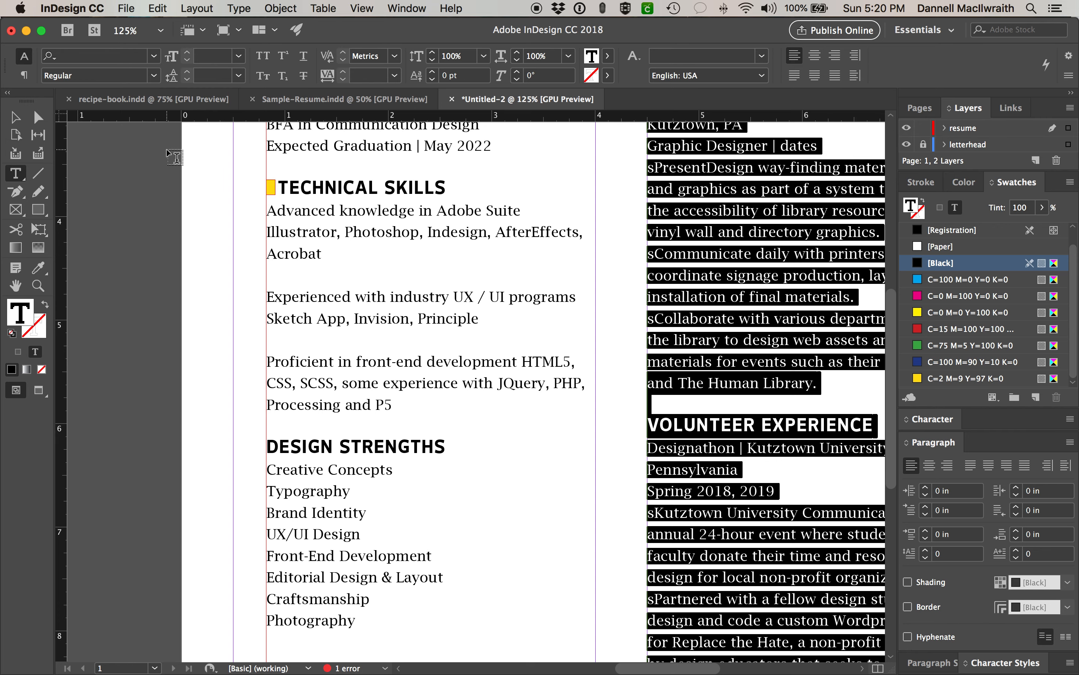
{"action": "key", "text": "Escape"}
{"action": "left_click", "coordinate": [66, 138]}
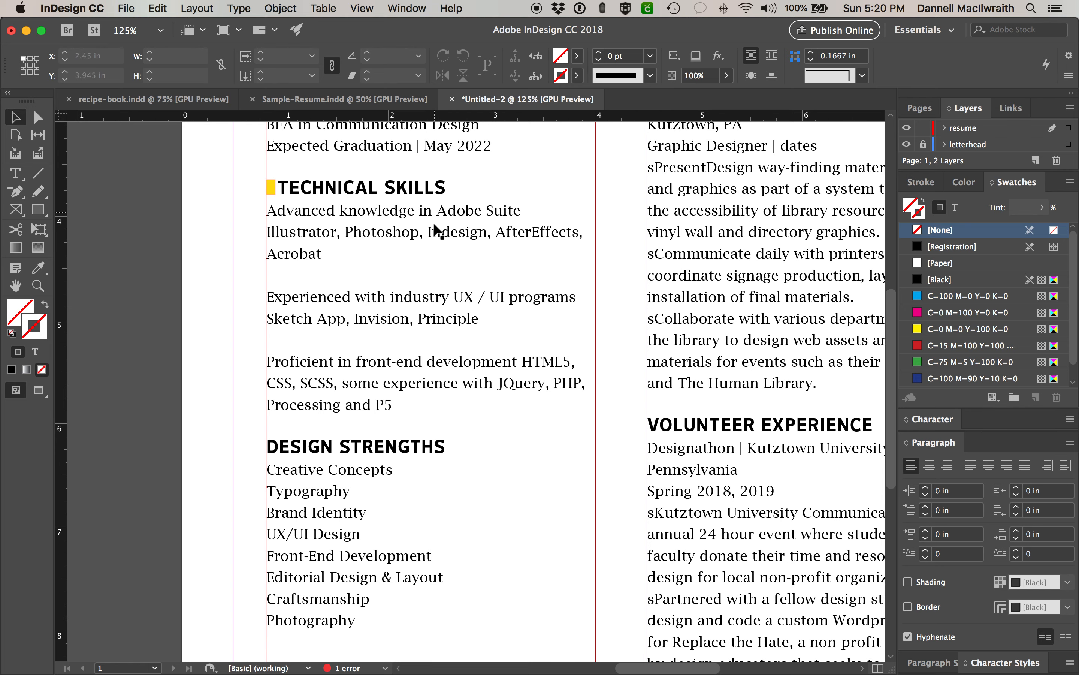
- Check the reflowed skills list ending on Acrobat and place the caret before DESIGN STRENGTHS
{"action": "scroll", "coordinate": [451, 228], "scroll_direction": "up", "scroll_amount": 3}
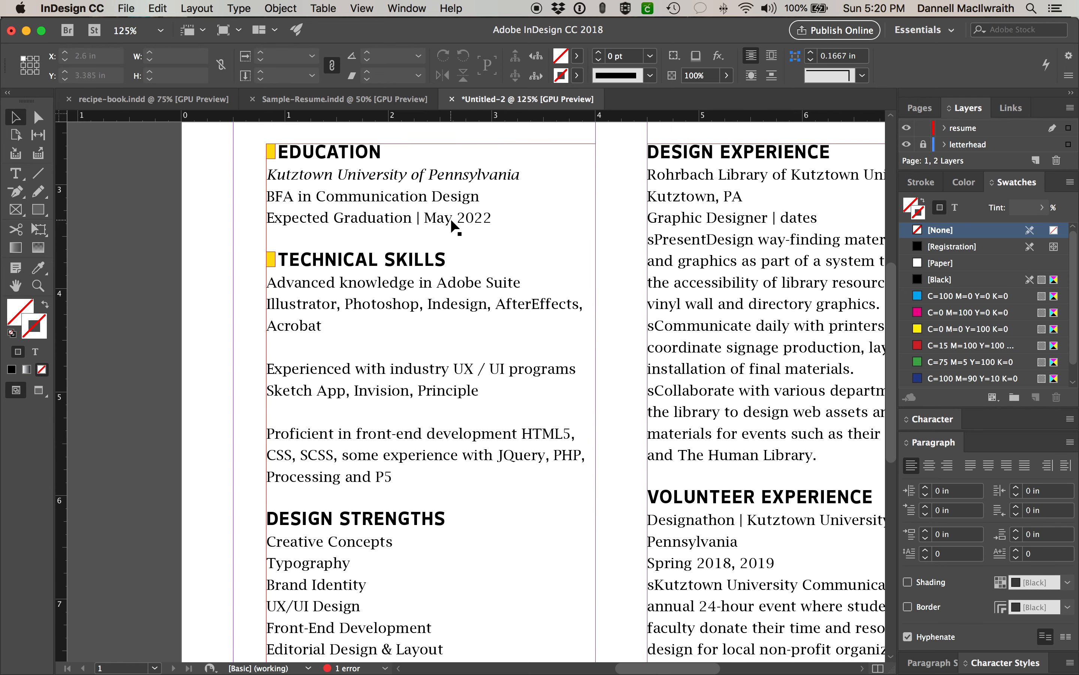
{"action": "scroll", "coordinate": [450, 225], "scroll_direction": "down", "scroll_amount": 3}
{"action": "scroll", "coordinate": [451, 225], "scroll_direction": "left", "scroll_amount": 1}
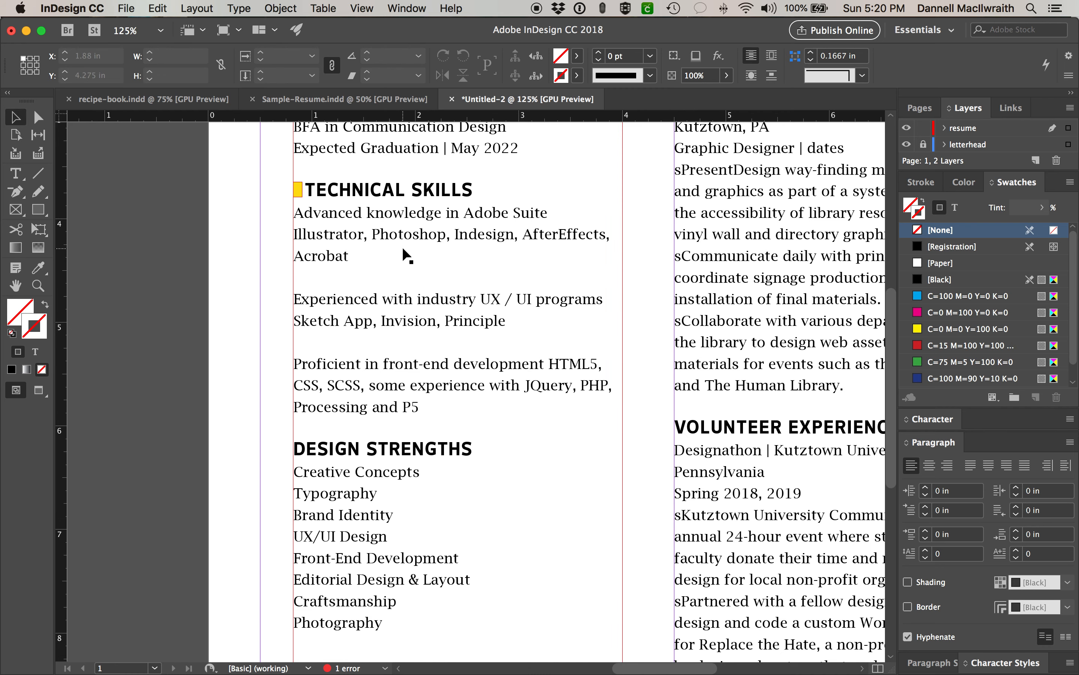
{"action": "scroll", "coordinate": [407, 256], "scroll_direction": "down", "scroll_amount": 1}
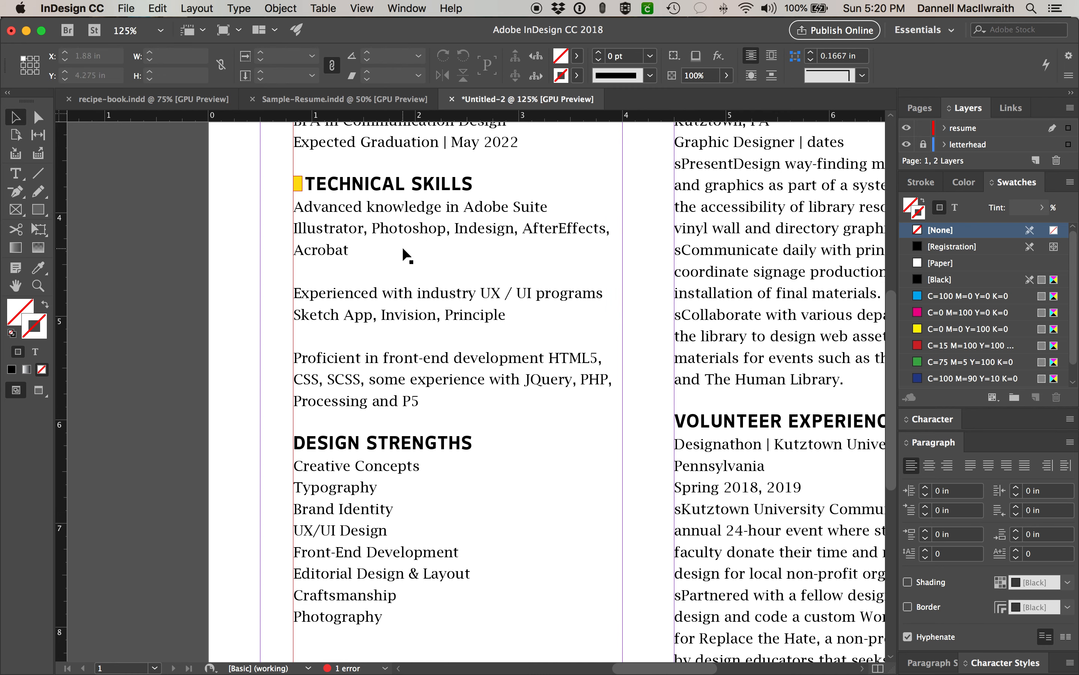
{"action": "left_click", "coordinate": [403, 249]}
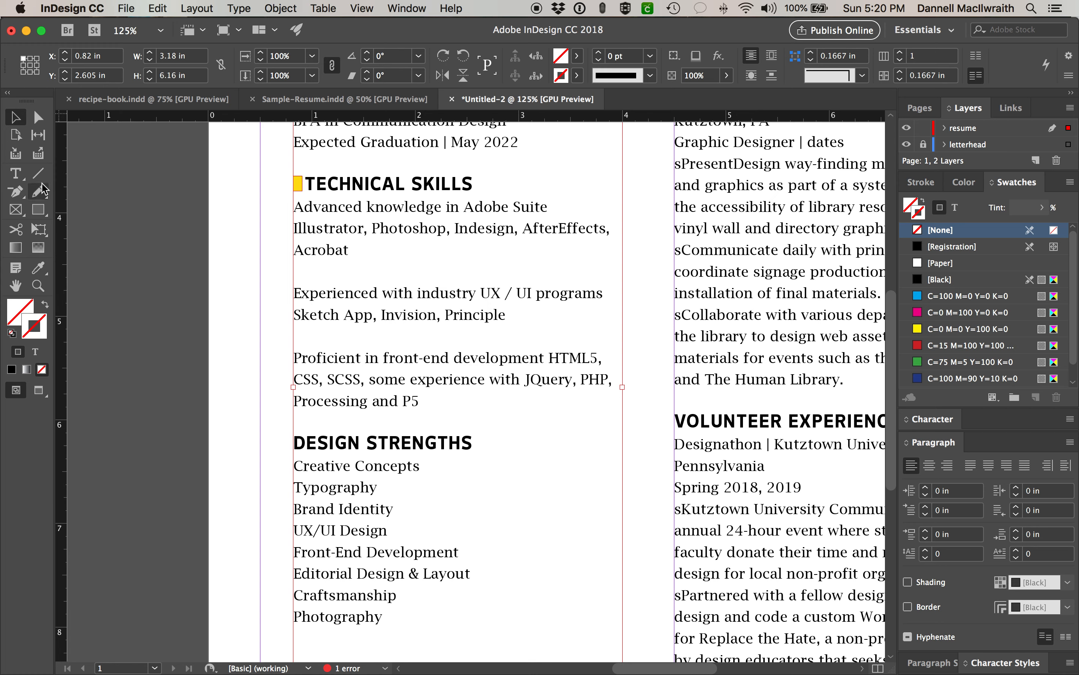
{"action": "left_click", "coordinate": [15, 173]}
{"action": "double_click", "coordinate": [306, 250]}
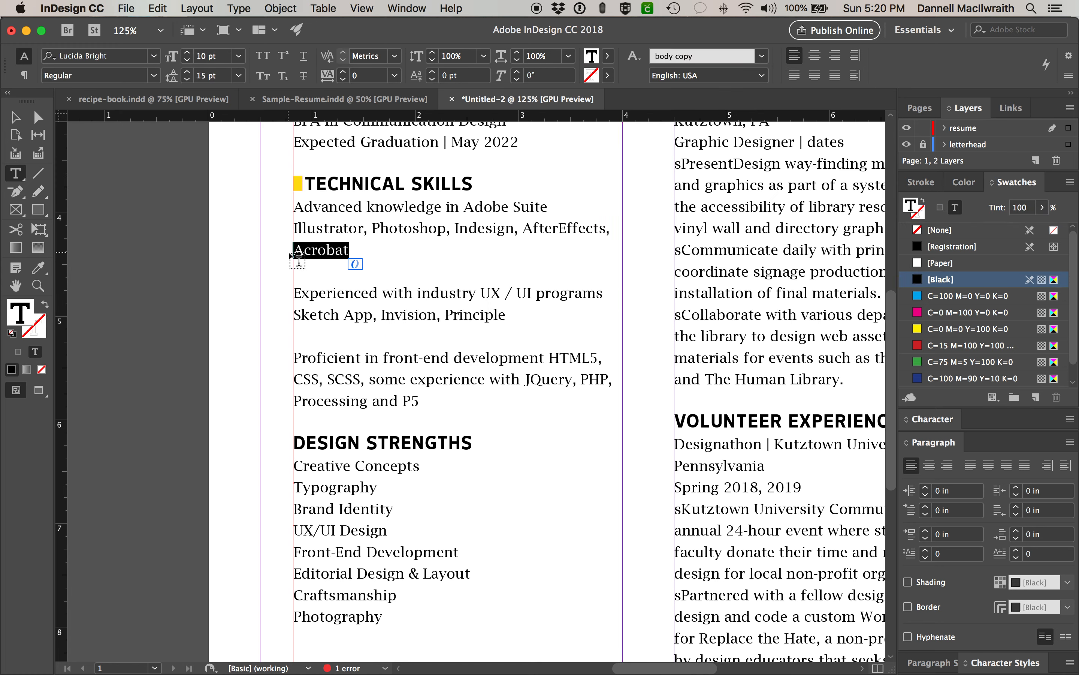
{"action": "key", "text": "super+minus"}
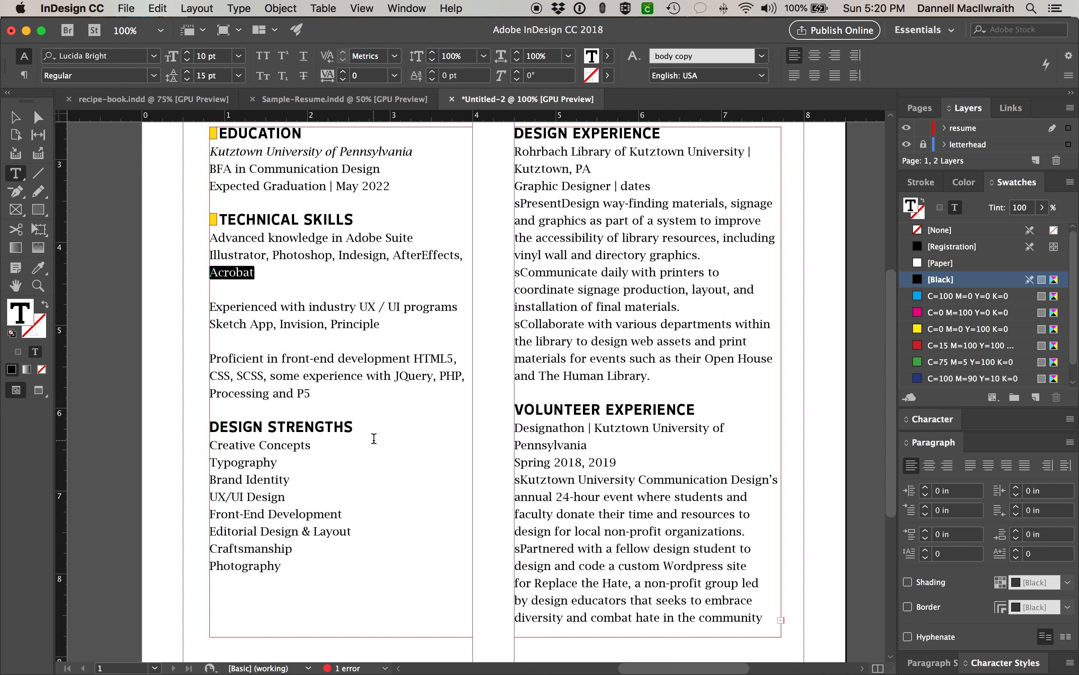
{"action": "left_click", "coordinate": [213, 429]}
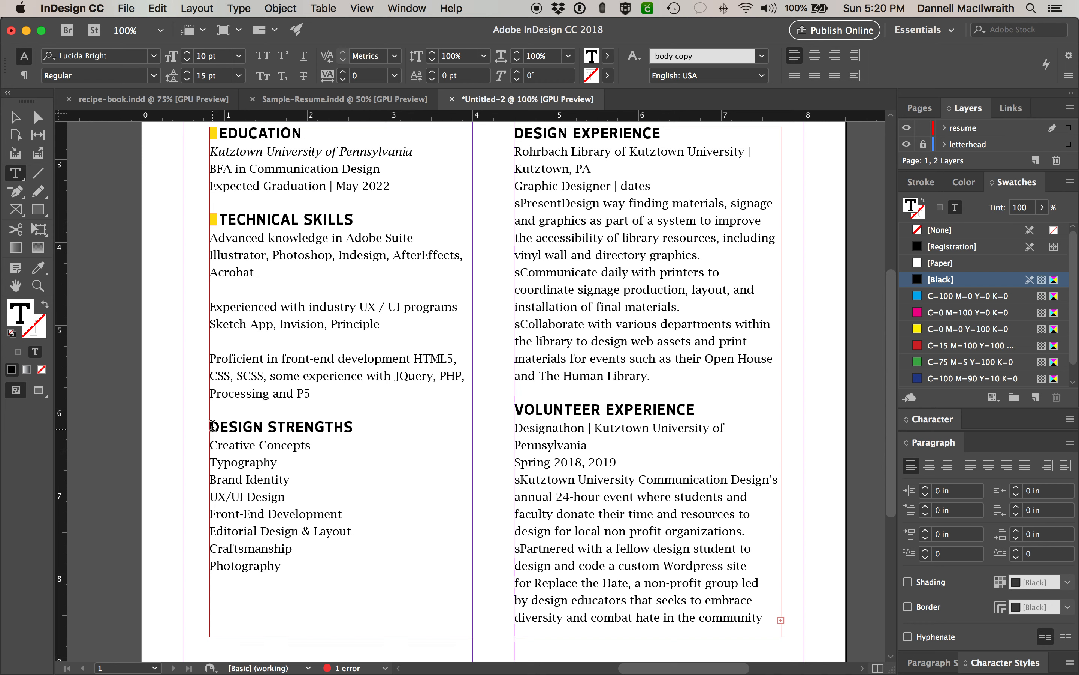
- Select the yellow marker beside TECHNICAL SKILLS and zoom in on the headings
{"action": "left_click", "coordinate": [14, 117]}
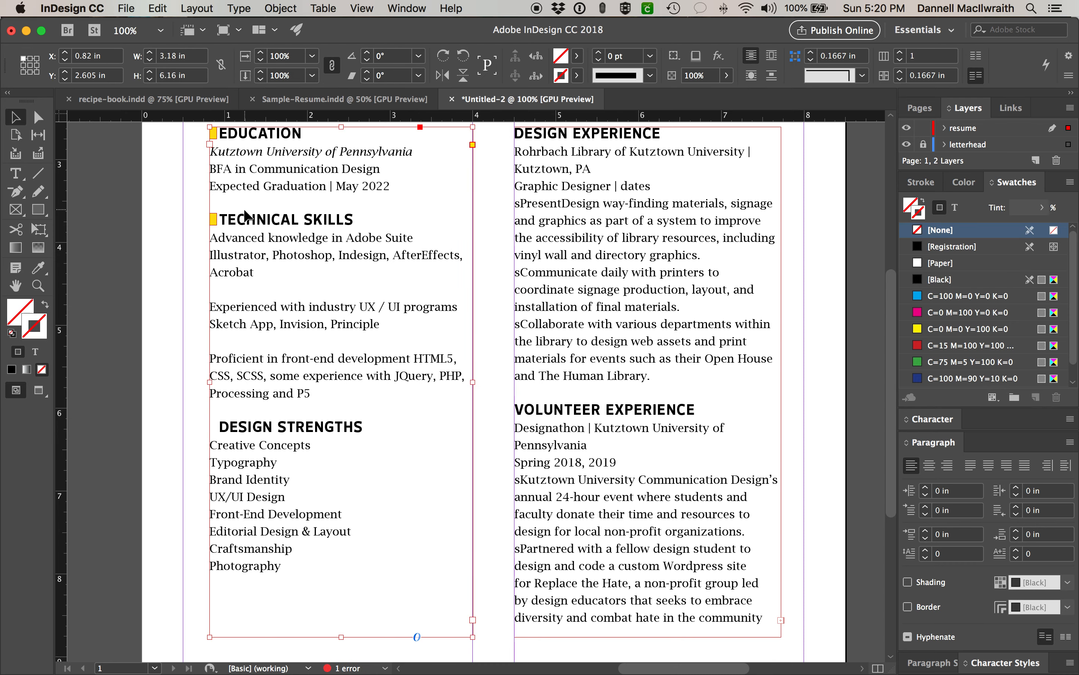
{"action": "right_click", "coordinate": [217, 264]}
{"action": "left_click", "coordinate": [199, 256]}
{"action": "left_click", "coordinate": [214, 220]}
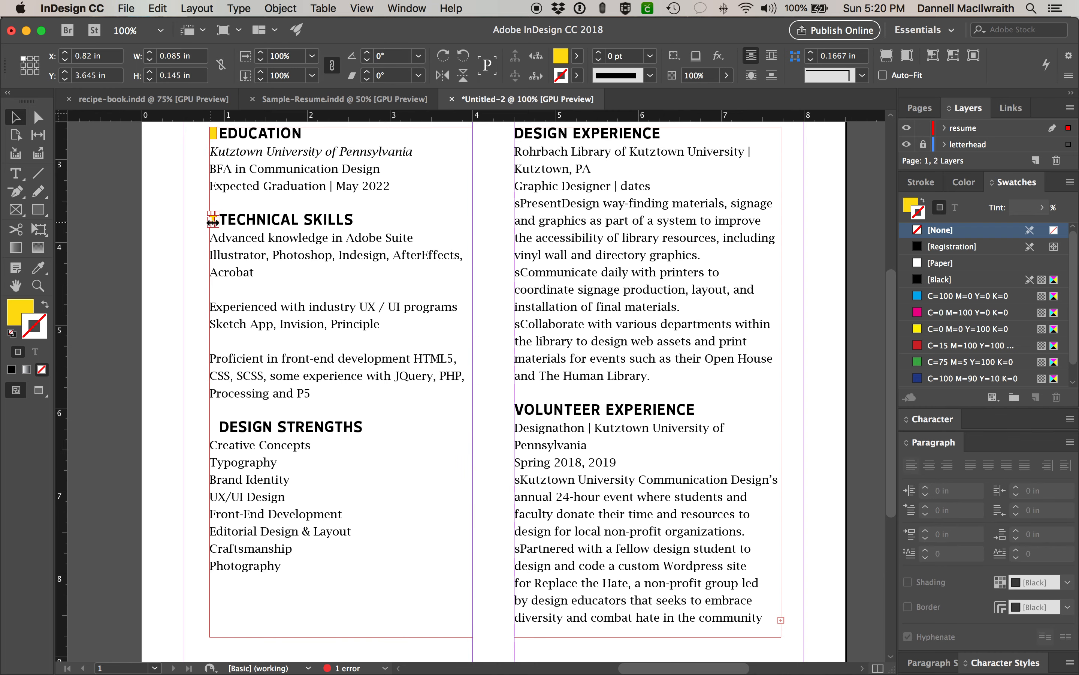
{"action": "key", "text": "super+equal"}
{"action": "scroll", "coordinate": [621, 415], "scroll_direction": "down", "scroll_amount": 5}
{"action": "scroll", "coordinate": [622, 415], "scroll_direction": "right", "scroll_amount": 4}
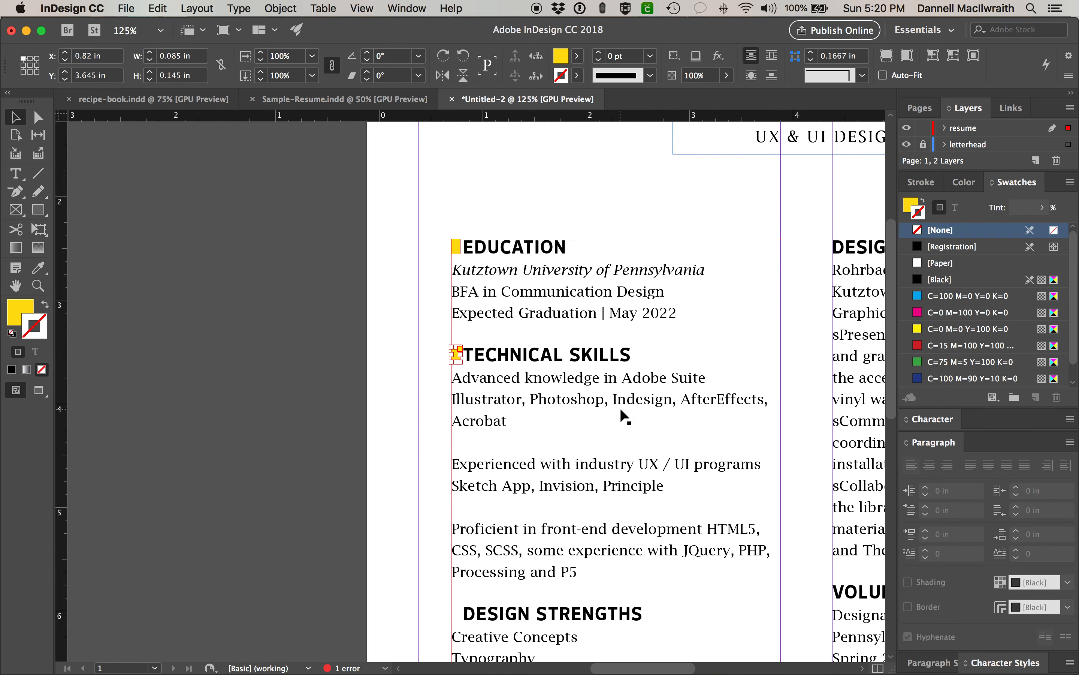
- Alt-drag a copy of the yellow marker down beside DESIGN STRENGTHS
{"action": "left_click_drag", "start_coordinate": [322, 179], "coordinate": [328, 427]}
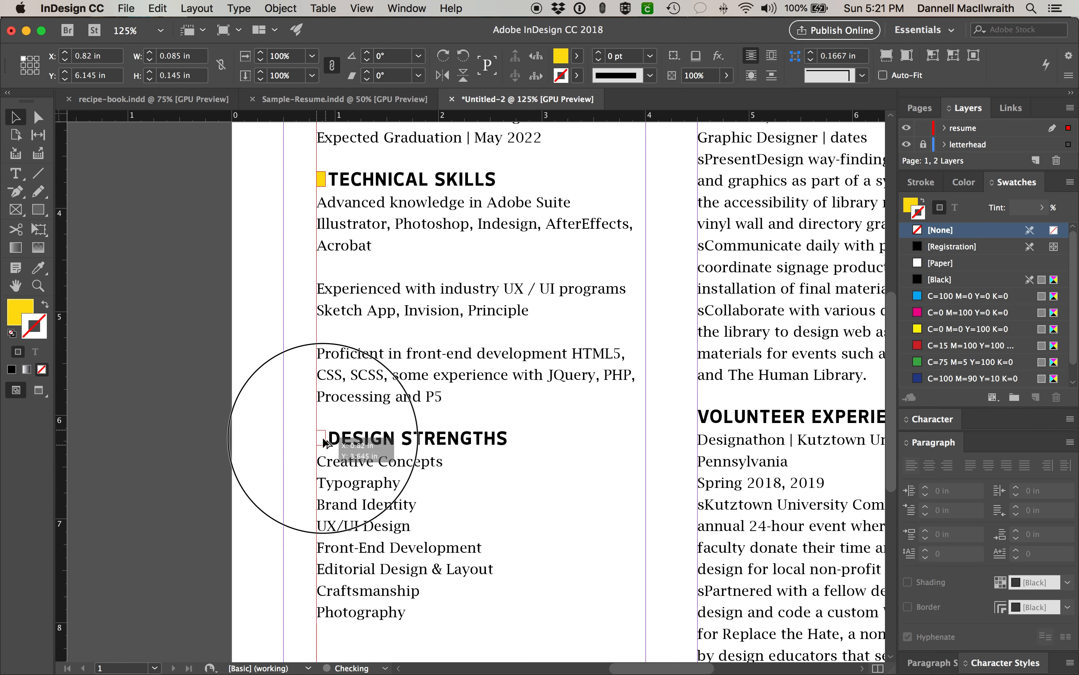
{"action": "left_click", "coordinate": [266, 421]}
{"action": "scroll", "coordinate": [386, 438], "scroll_direction": "right", "scroll_amount": 3}
{"action": "scroll", "coordinate": [387, 438], "scroll_direction": "down", "scroll_amount": 1}
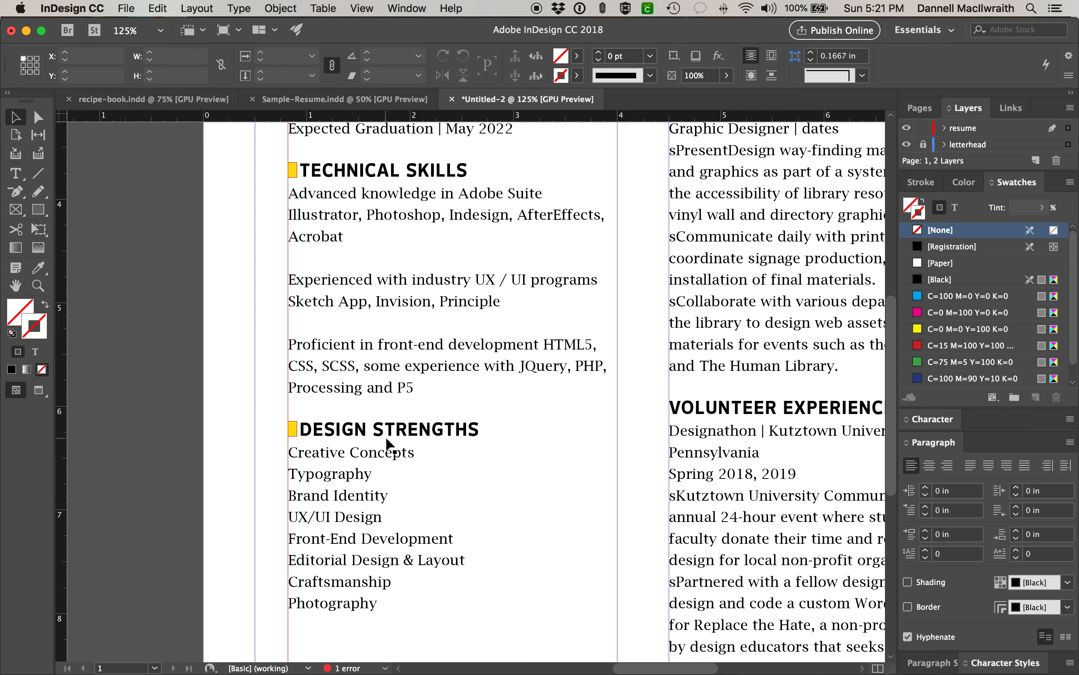
{"action": "key", "text": "p"}
{"action": "scroll", "coordinate": [521, 393], "scroll_direction": "right", "scroll_amount": 5}
{"action": "scroll", "coordinate": [521, 393], "scroll_direction": "up", "scroll_amount": 2}
{"action": "key", "text": "super+minus"}
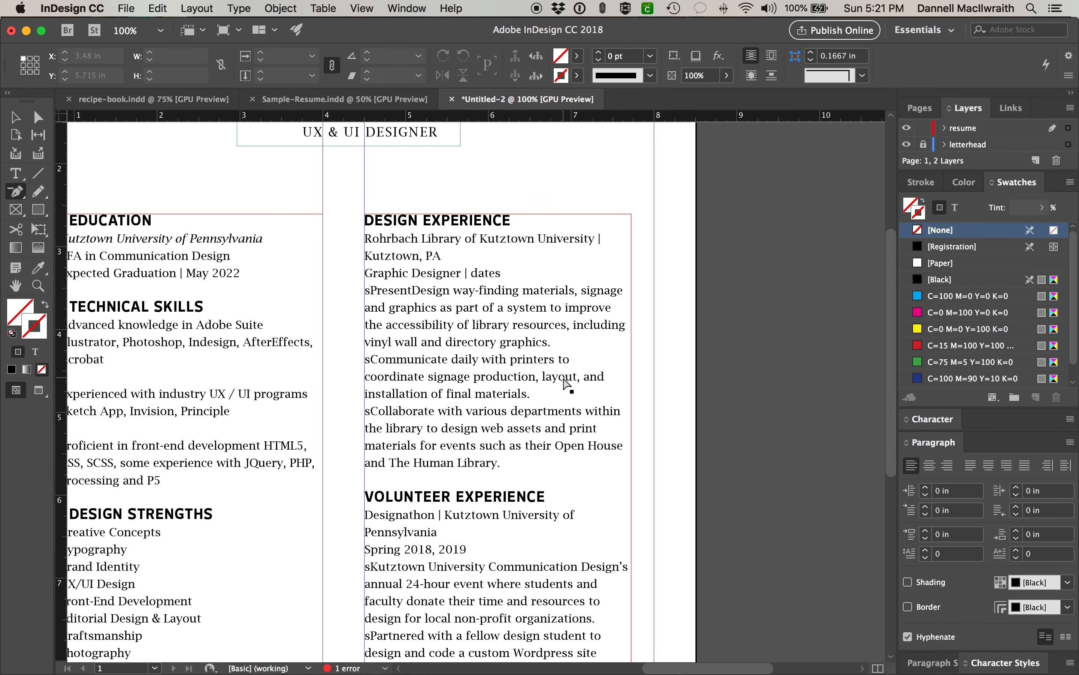
- Switch to Sample-Resume.indd and zoom in to compare it with the finished résumé
{"action": "scroll", "coordinate": [566, 384], "scroll_direction": "down", "scroll_amount": 2}
{"action": "scroll", "coordinate": [566, 384], "scroll_direction": "left", "scroll_amount": 2}
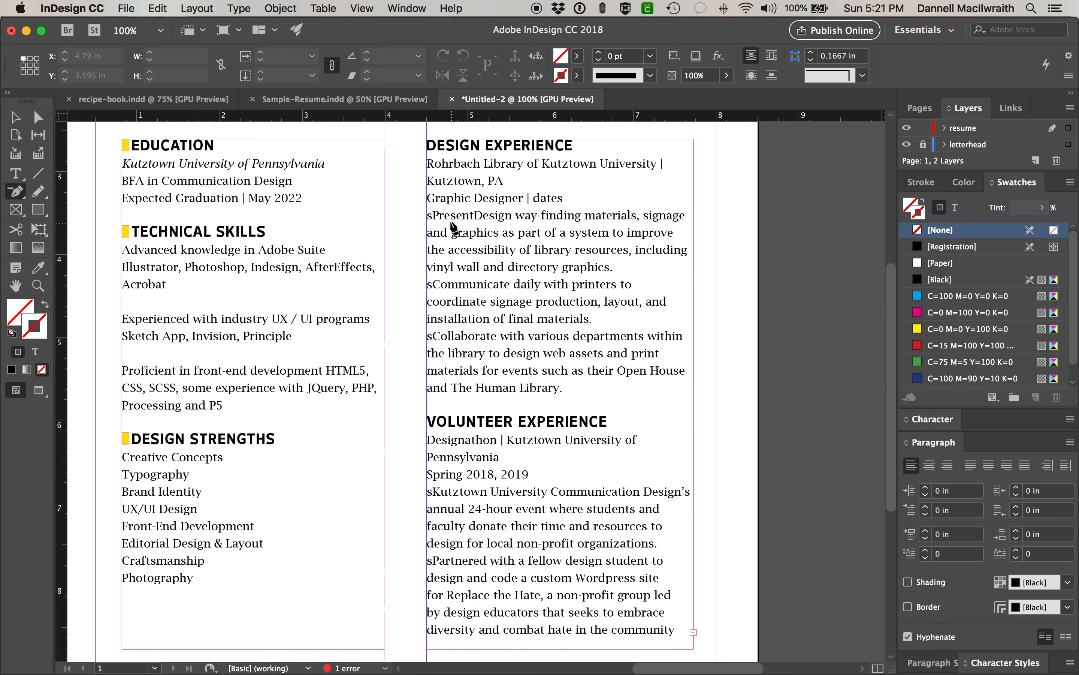
{"action": "left_click", "coordinate": [378, 108]}
{"action": "key", "text": "super+equal"}
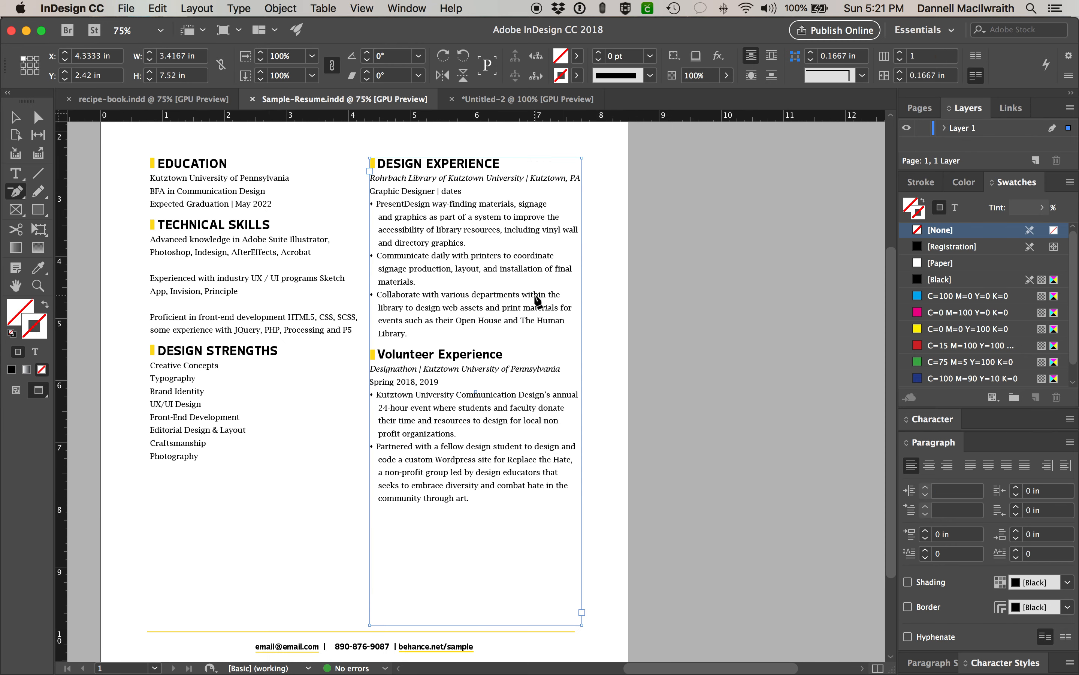
{"action": "key", "text": "super+equal"}
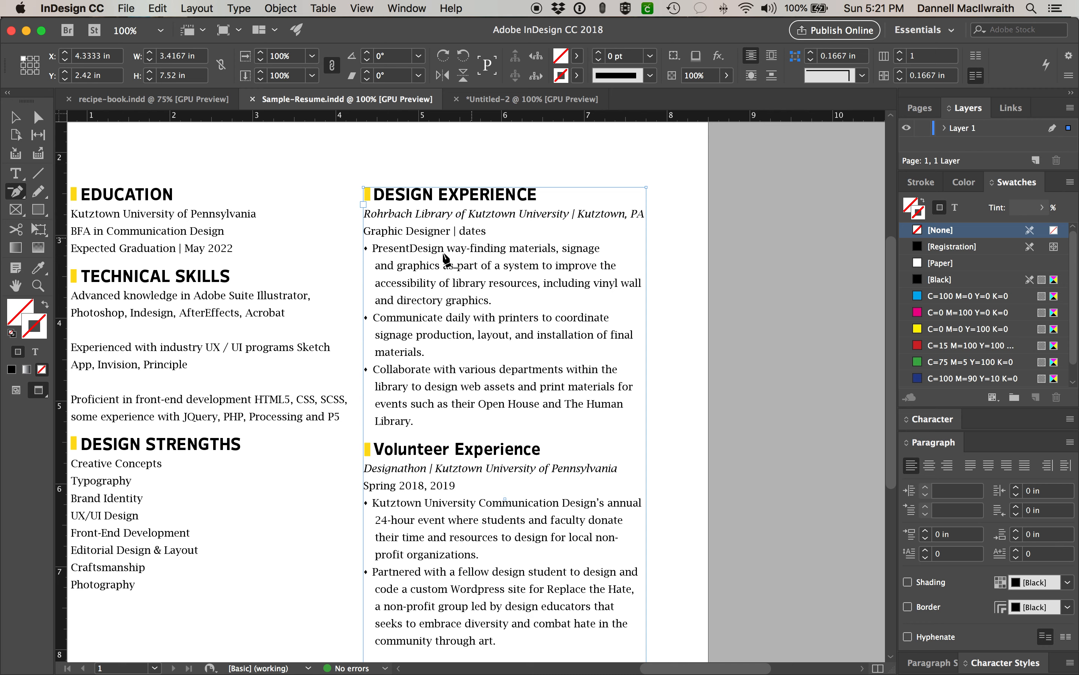
{"action": "scroll", "coordinate": [408, 410], "scroll_direction": "down", "scroll_amount": 2}
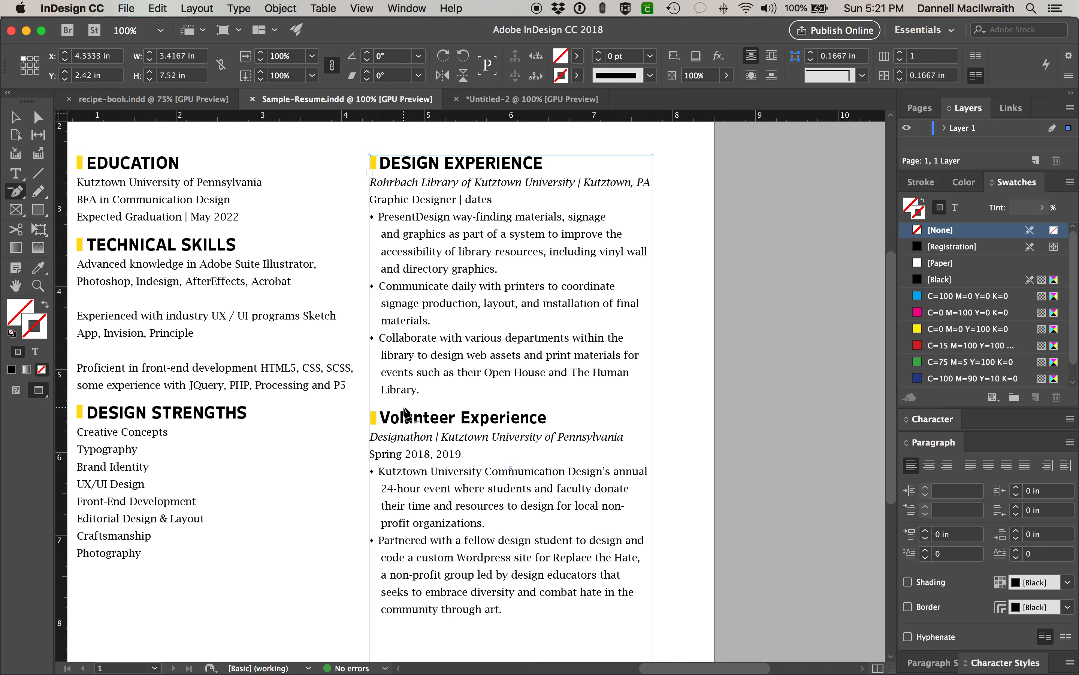
{"action": "left_click", "coordinate": [16, 174]}
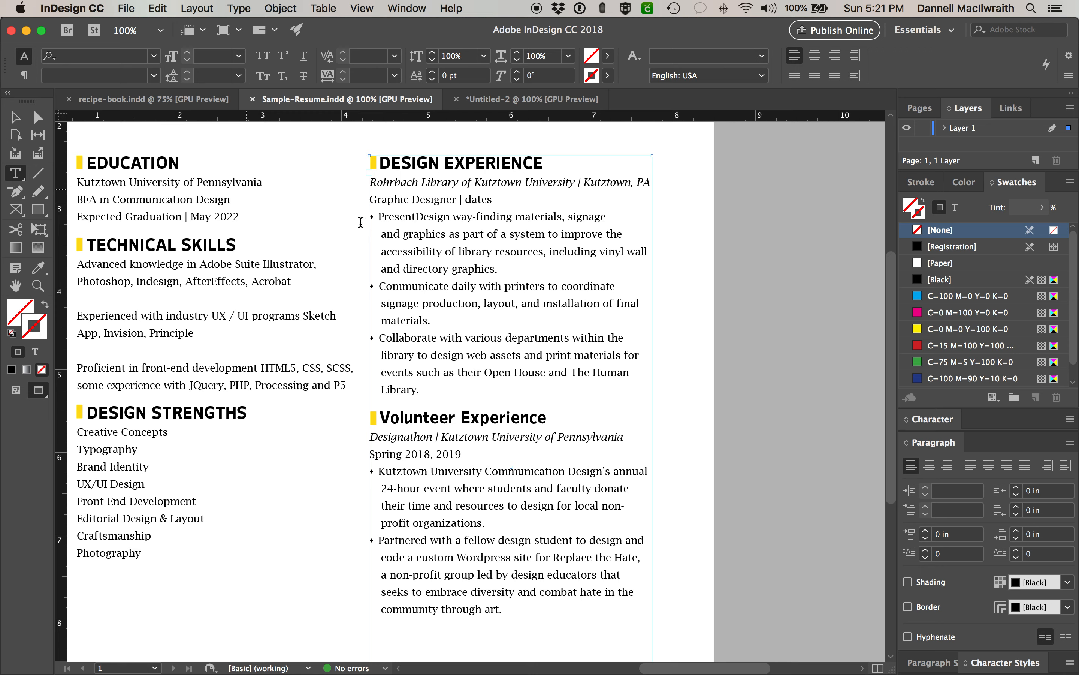
- Delete the stray word 'Present' from the first bullet and inspect the italic employer line
{"action": "left_click_drag", "start_coordinate": [418, 218], "coordinate": [381, 217]}
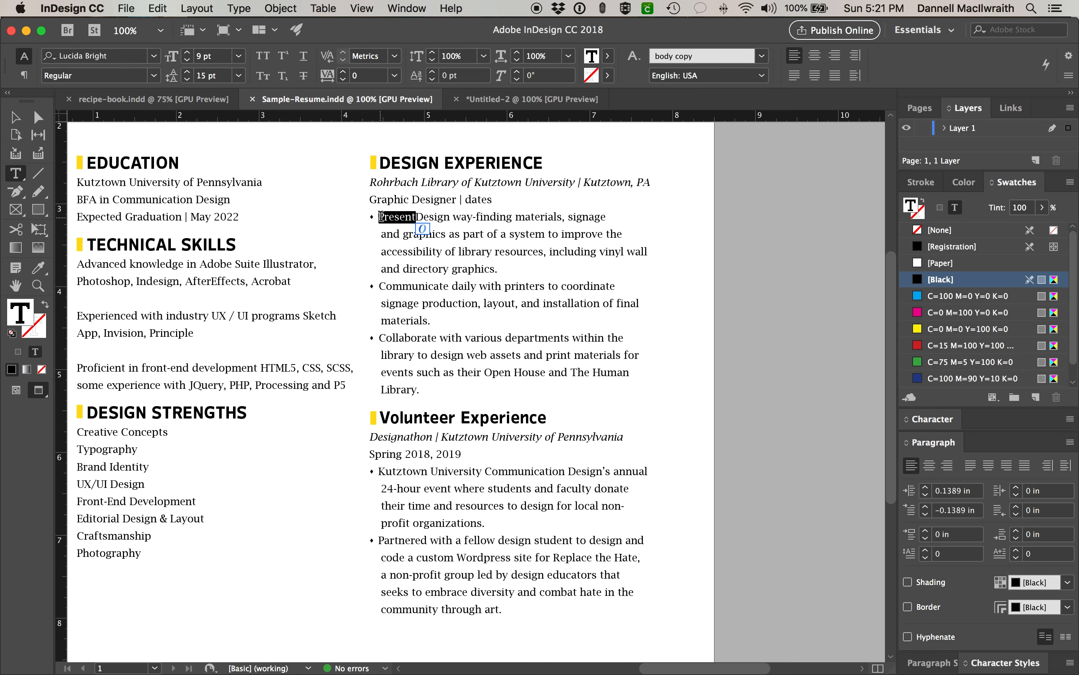
{"action": "key", "text": "BackSpace"}
{"action": "left_click", "coordinate": [546, 271]}
{"action": "left_click_drag", "start_coordinate": [368, 181], "coordinate": [462, 178]}
{"action": "left_click_drag", "start_coordinate": [644, 180], "coordinate": [437, 386]}
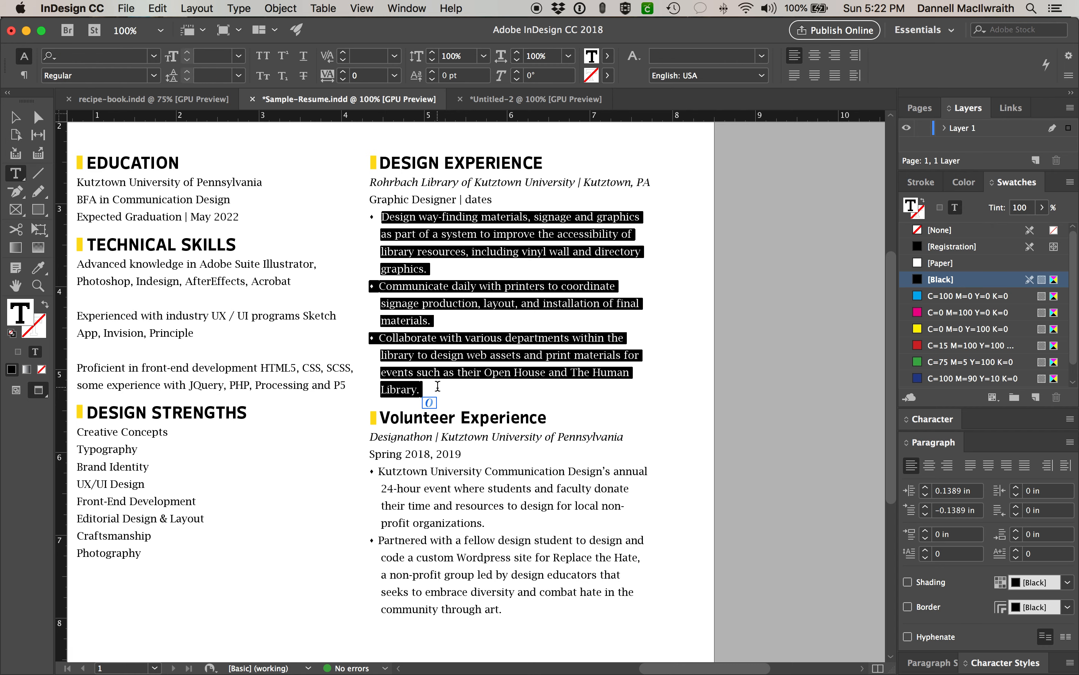
{"action": "left_click", "coordinate": [437, 386]}
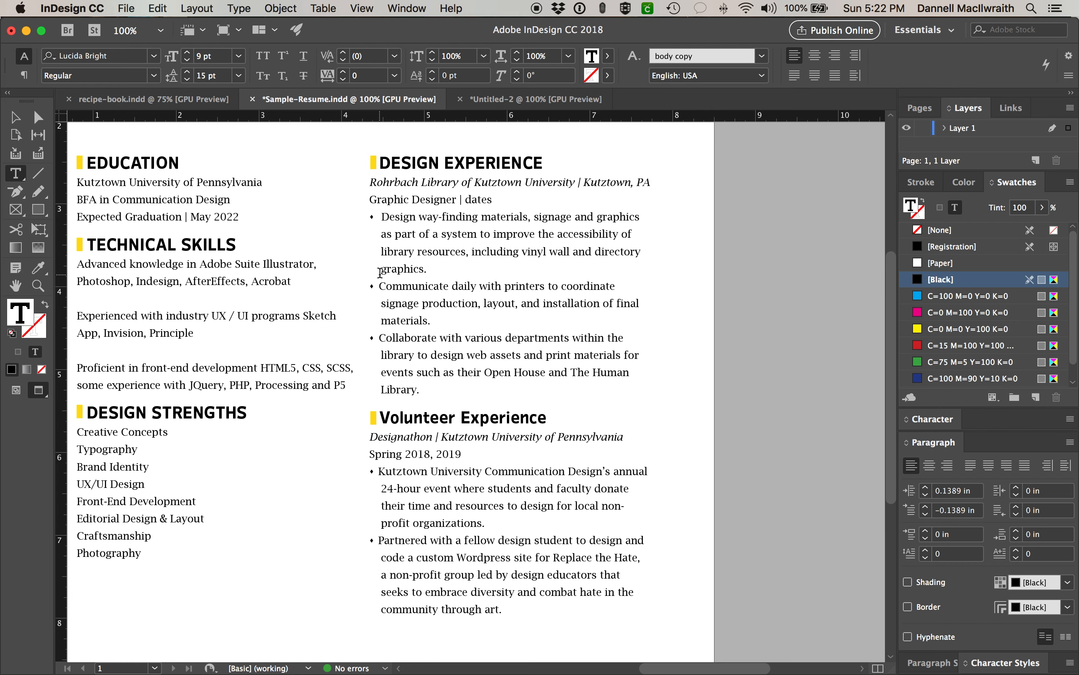
- Scroll through the sample, then return to the Untitled-2 résumé document
{"action": "scroll", "coordinate": [408, 464], "scroll_direction": "down", "scroll_amount": 1}
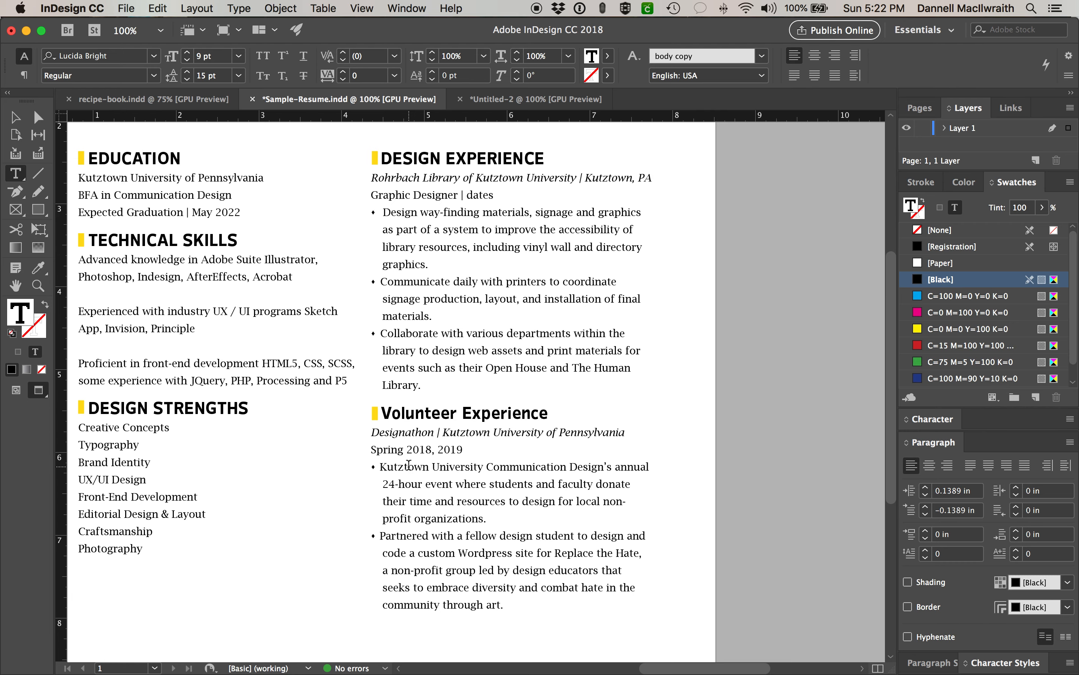
{"action": "scroll", "coordinate": [408, 466], "scroll_direction": "down", "scroll_amount": 1}
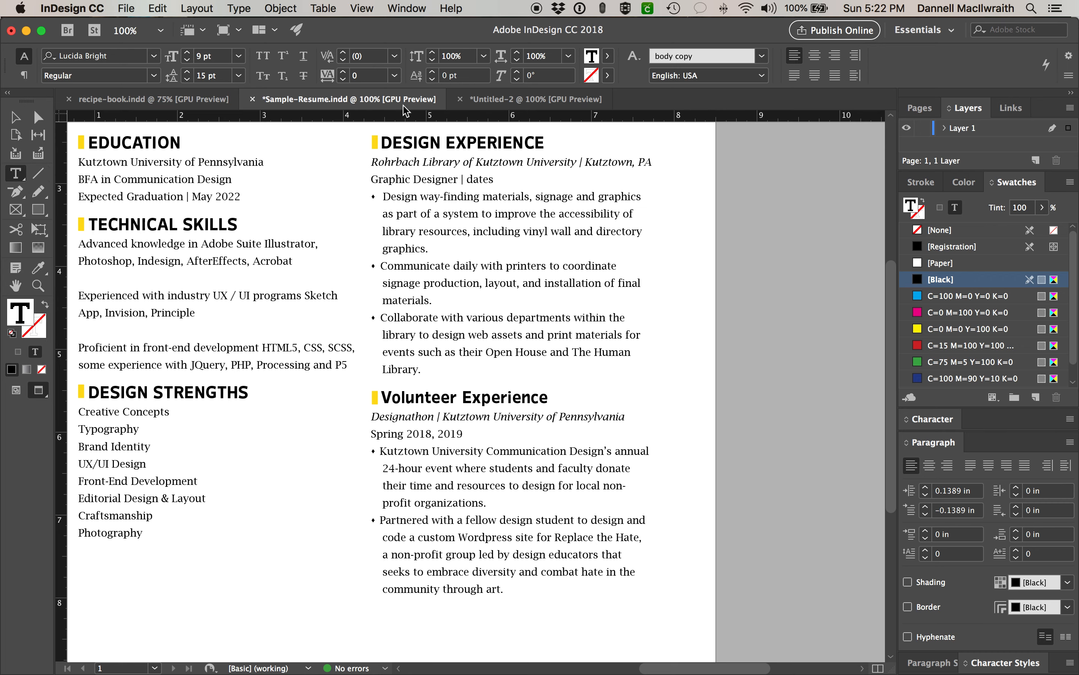
{"action": "left_click", "coordinate": [531, 99]}
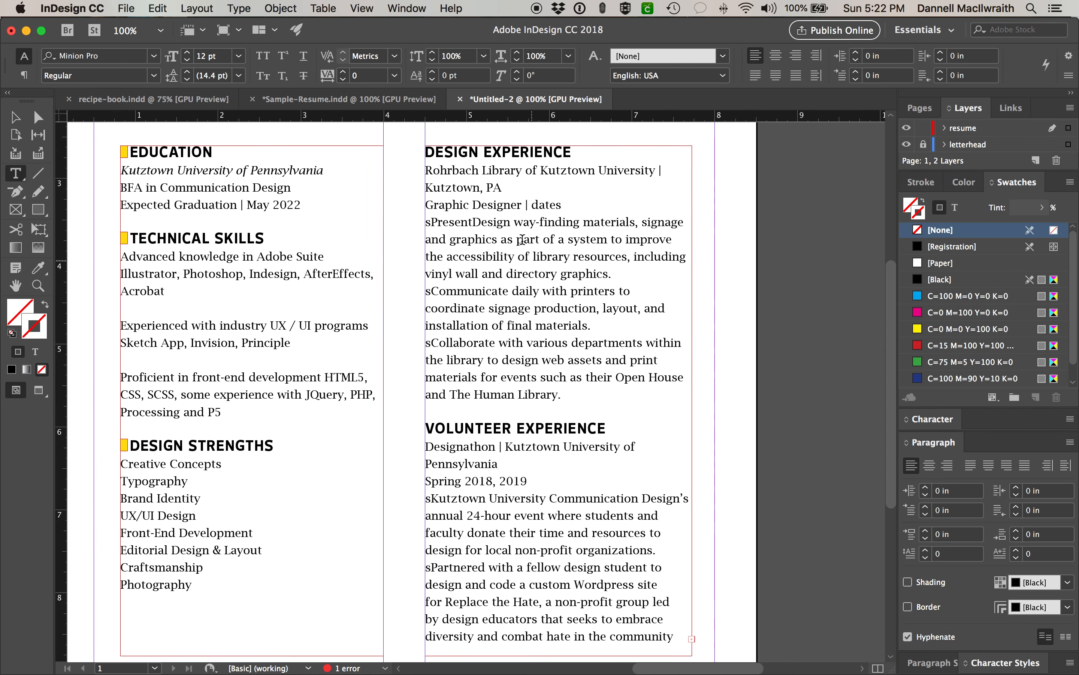
- Set the Rohrbach Library and Designathon lines in Lucida Bright Italic, then select the stray 'Present'
{"action": "left_click_drag", "start_coordinate": [509, 185], "coordinate": [422, 169]}
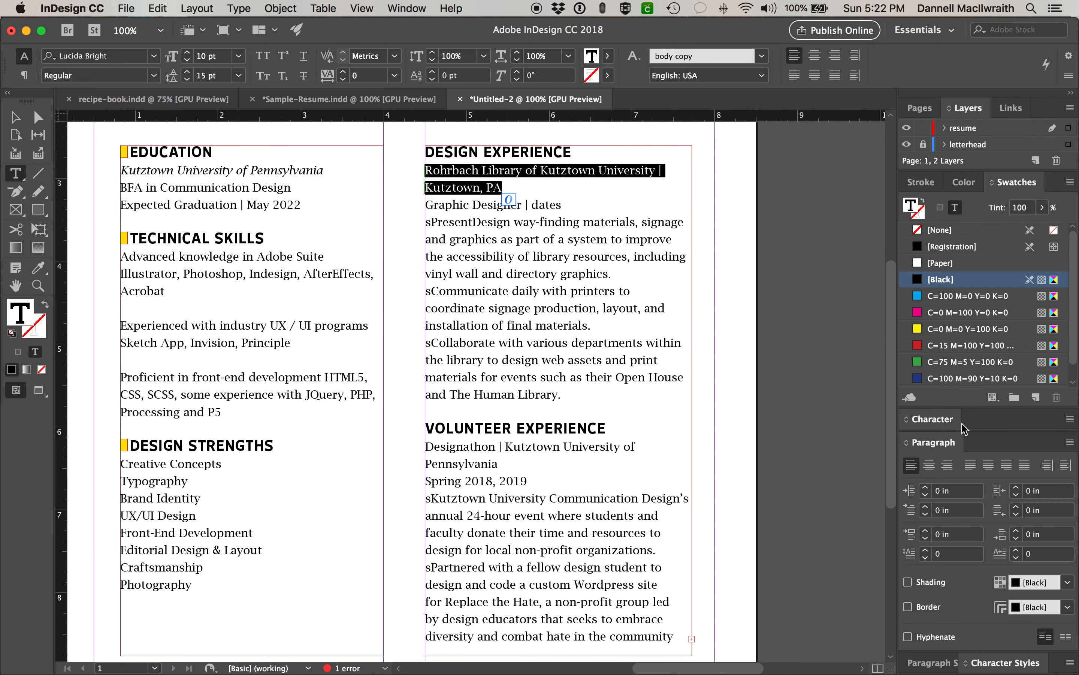
{"action": "left_click", "coordinate": [942, 421]}
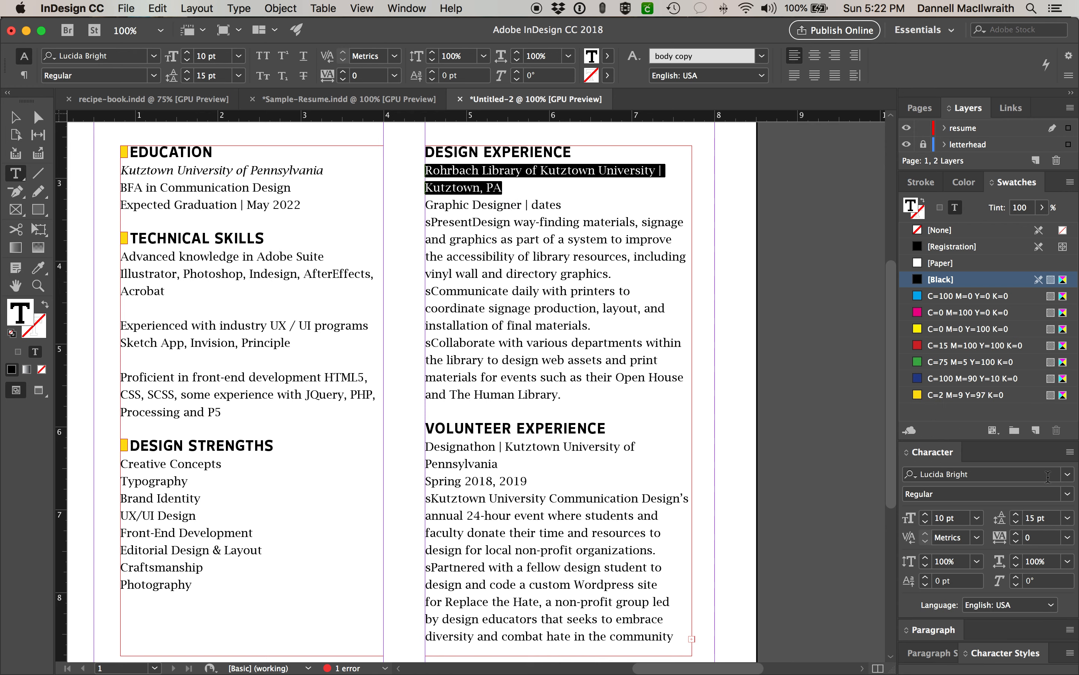
{"action": "left_click", "coordinate": [1061, 494]}
{"action": "left_click", "coordinate": [1045, 529]}
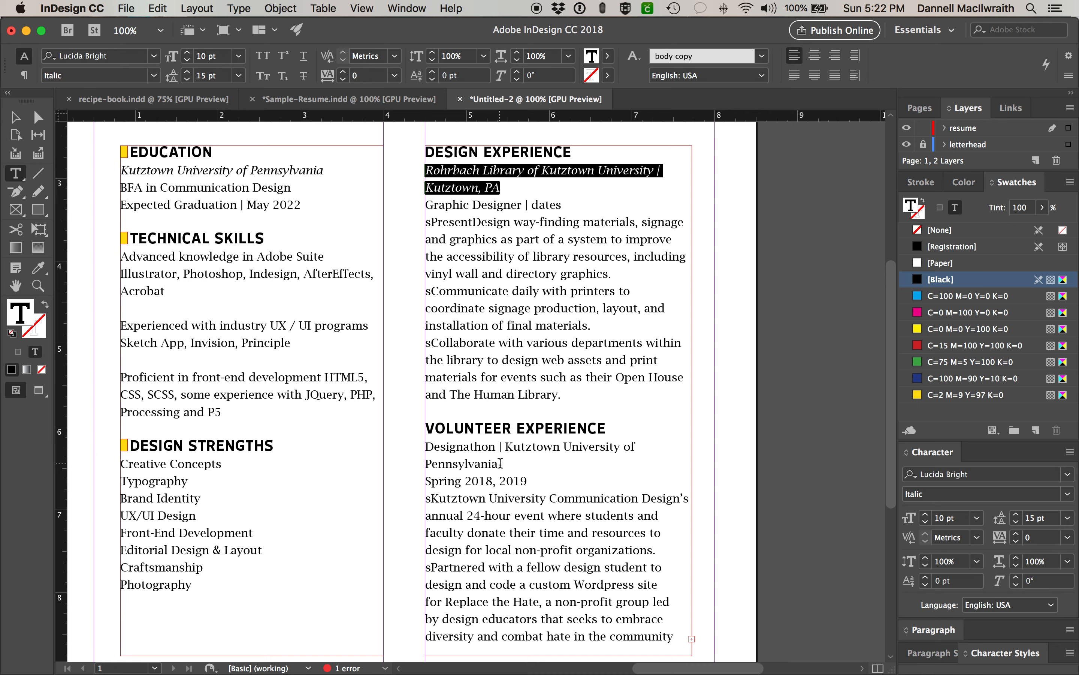
{"action": "left_click_drag", "start_coordinate": [498, 464], "coordinate": [426, 448]}
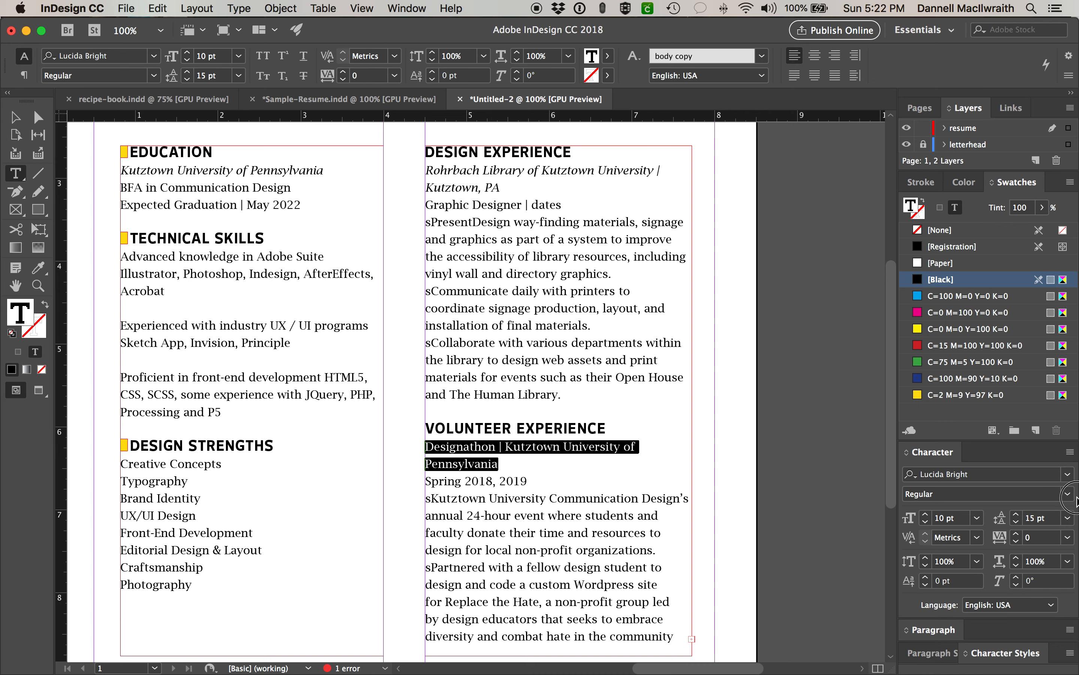
{"action": "left_click", "coordinate": [1071, 494]}
{"action": "left_click", "coordinate": [1034, 527]}
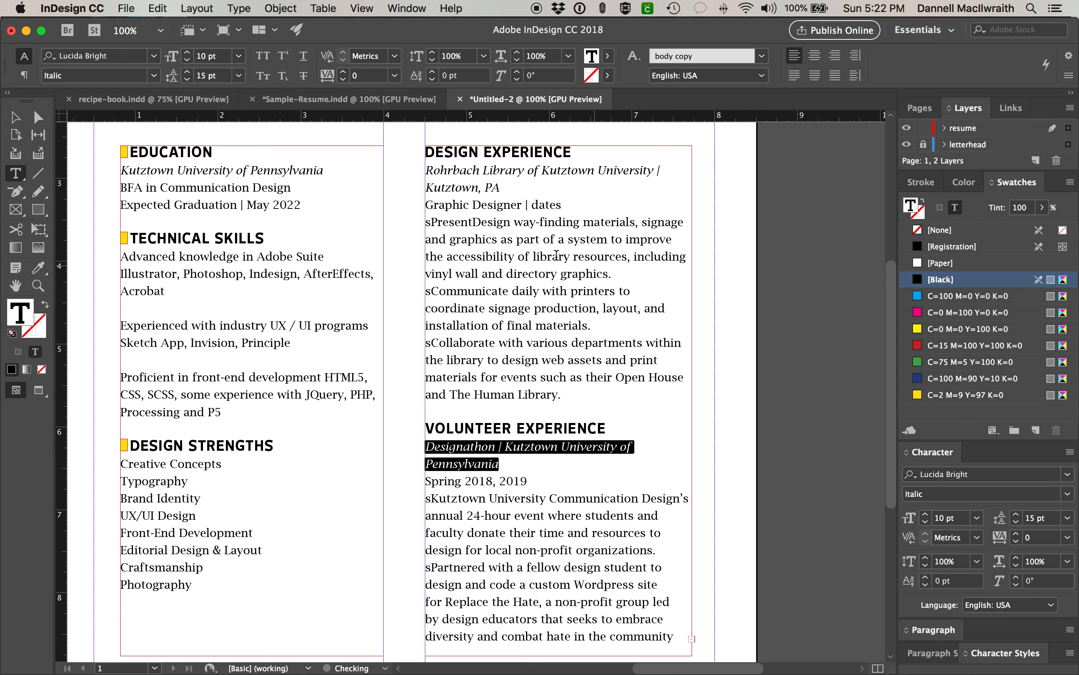
{"action": "left_click_drag", "start_coordinate": [473, 222], "coordinate": [431, 222]}
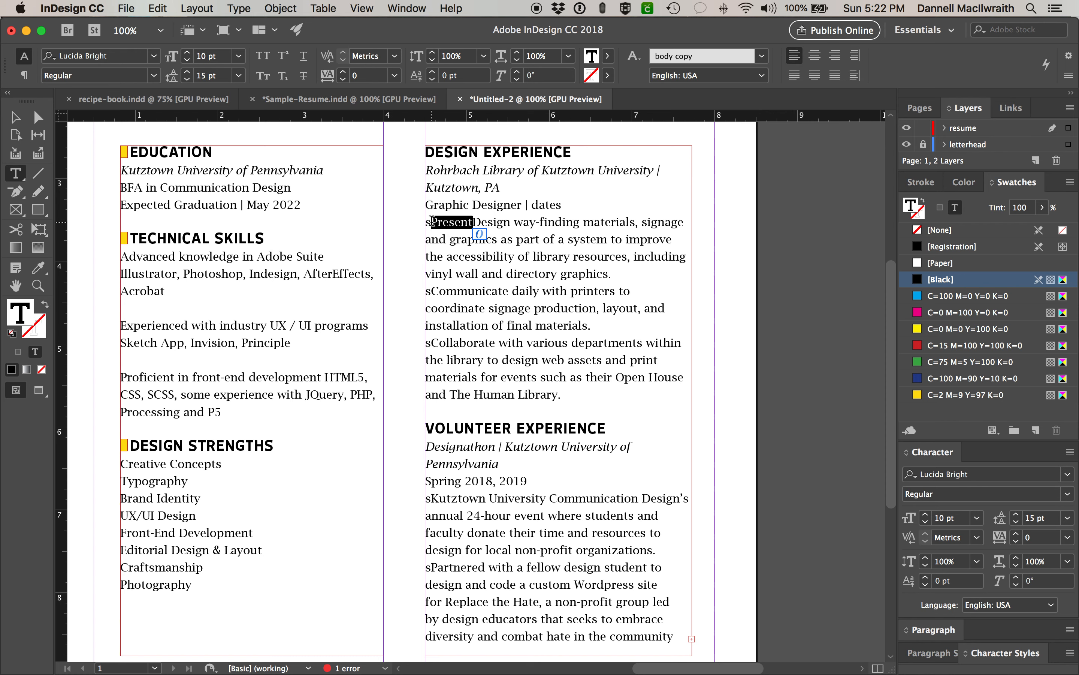
- Delete the stray 'Present' and the stray 's' characters from the Design Experience bullets
{"action": "key", "text": "BackSpace"}
{"action": "key", "text": "BackSpace"}
{"action": "left_click_drag", "start_coordinate": [431, 292], "coordinate": [425, 291]}
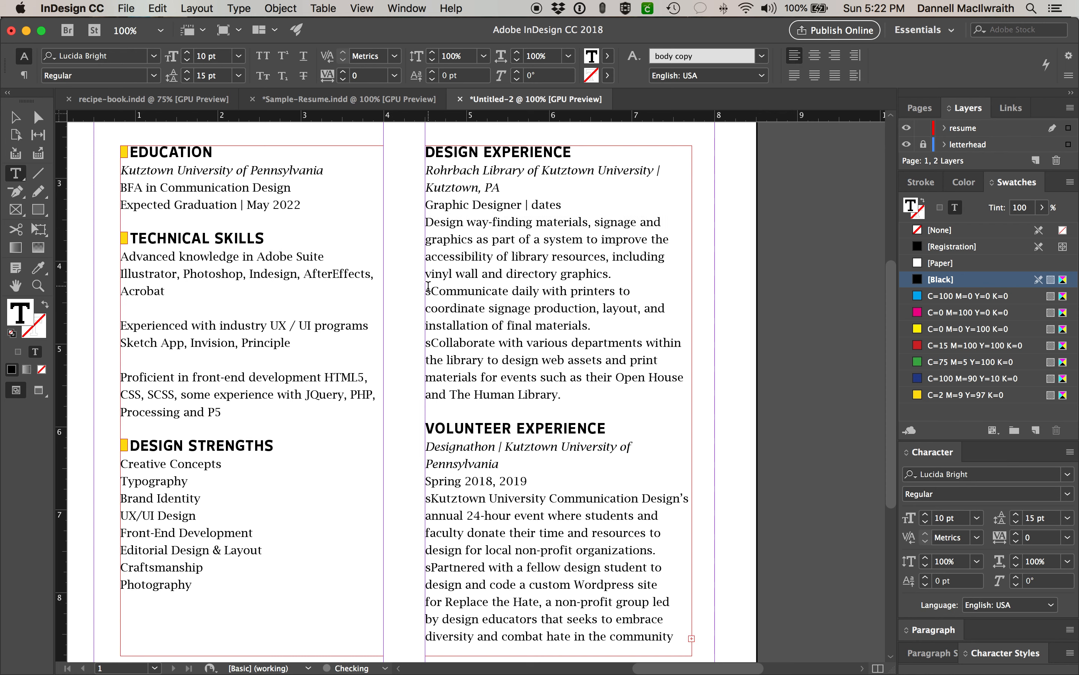
{"action": "key", "text": "BackSpace"}
{"action": "left_click_drag", "start_coordinate": [432, 342], "coordinate": [425, 342]}
{"action": "key", "text": "BackSpace"}
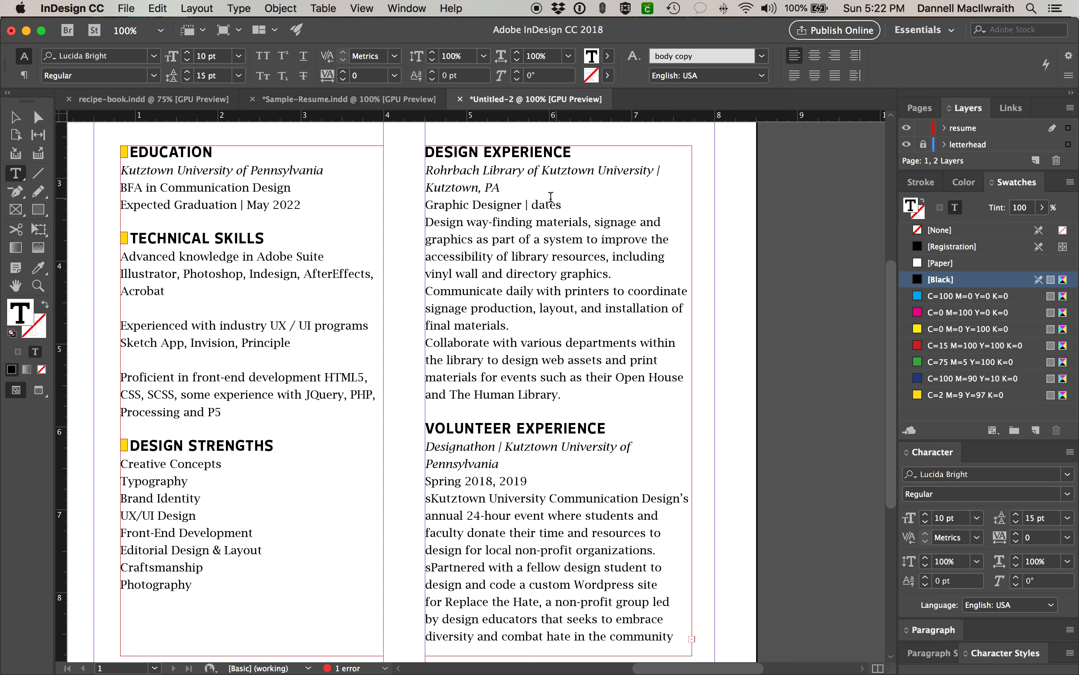
- Check the Rohrbach Library and Acrobat formatting, then float the Character Styles list beside the page
{"action": "left_click_drag", "start_coordinate": [500, 187], "coordinate": [411, 169]}
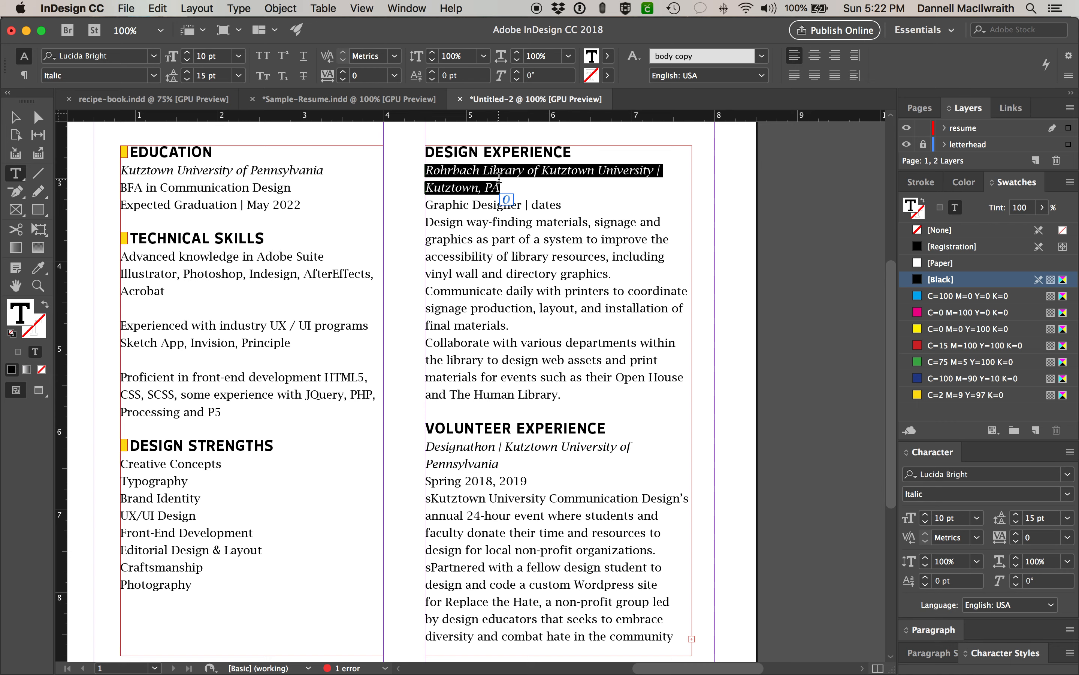
{"action": "left_click_drag", "start_coordinate": [165, 294], "coordinate": [123, 295]}
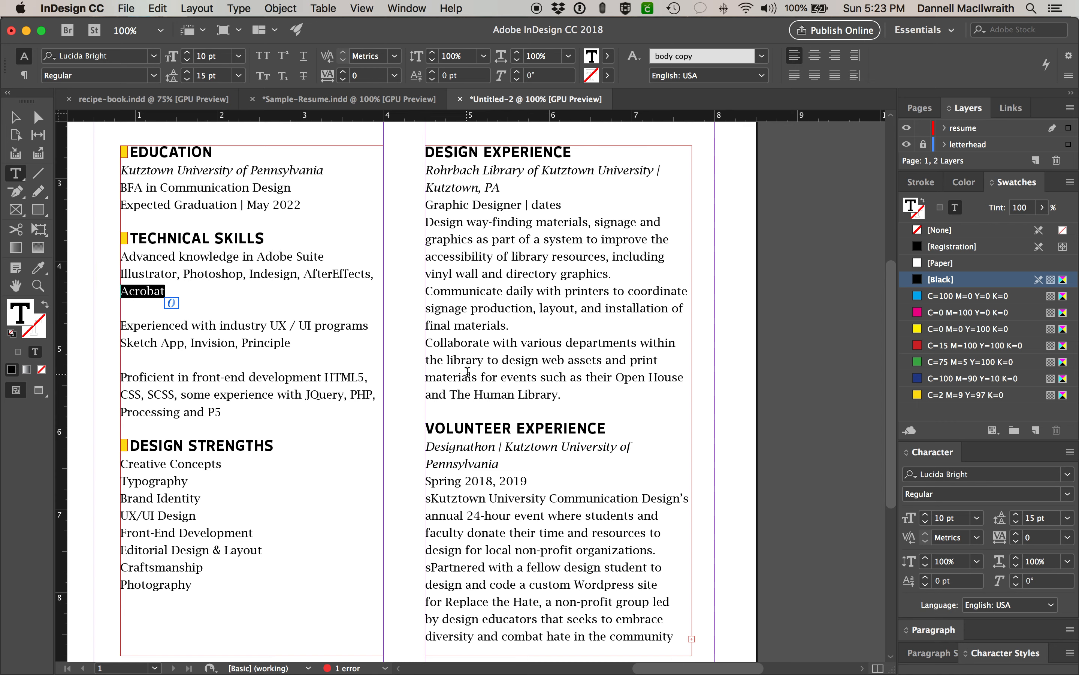
{"action": "left_click", "coordinate": [566, 342]}
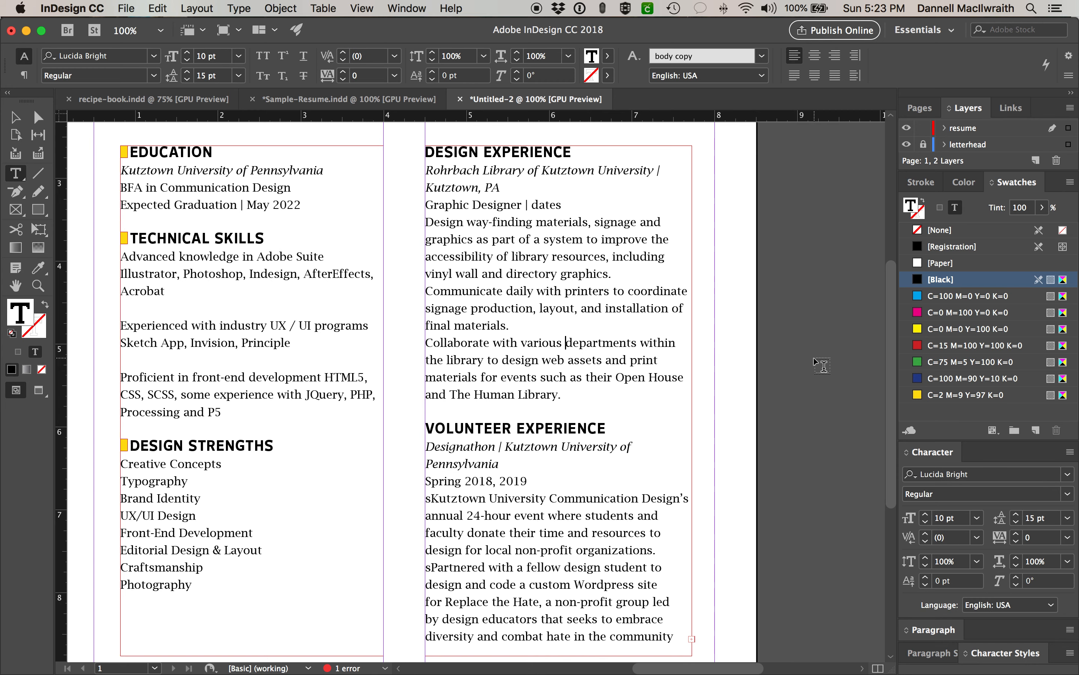
{"action": "left_click_drag", "start_coordinate": [977, 659], "coordinate": [725, 206]}
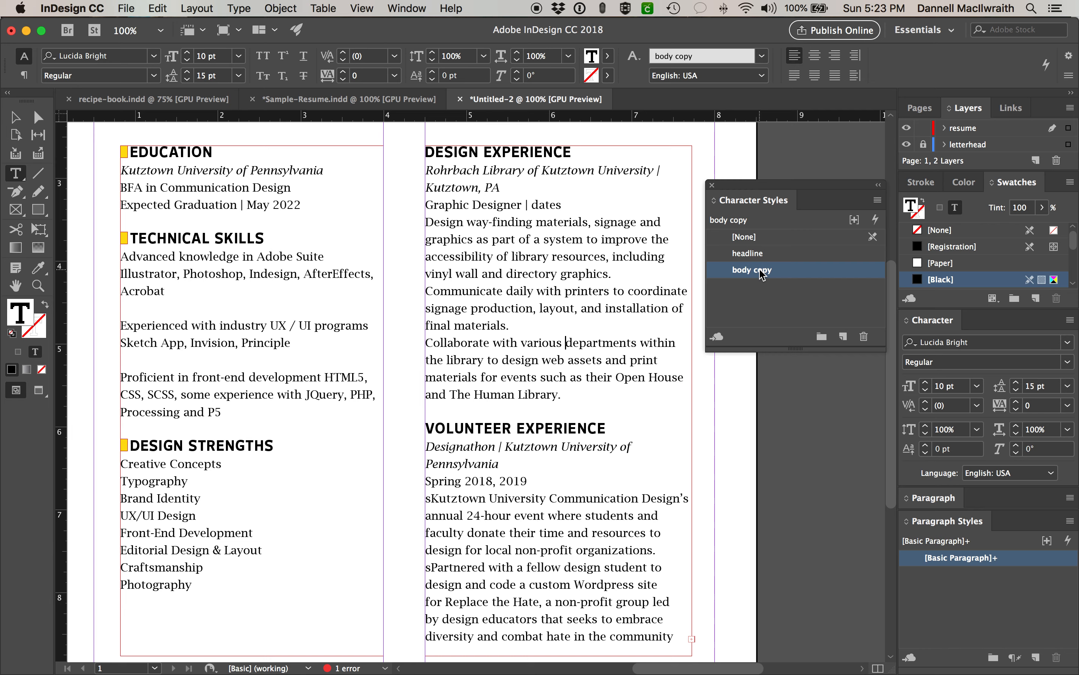
- Select several samples of the body text to inspect their formatting
{"action": "left_click_drag", "start_coordinate": [572, 347], "coordinate": [527, 344]}
{"action": "left_click_drag", "start_coordinate": [554, 536], "coordinate": [511, 534]}
{"action": "left_click_drag", "start_coordinate": [519, 308], "coordinate": [497, 290]}
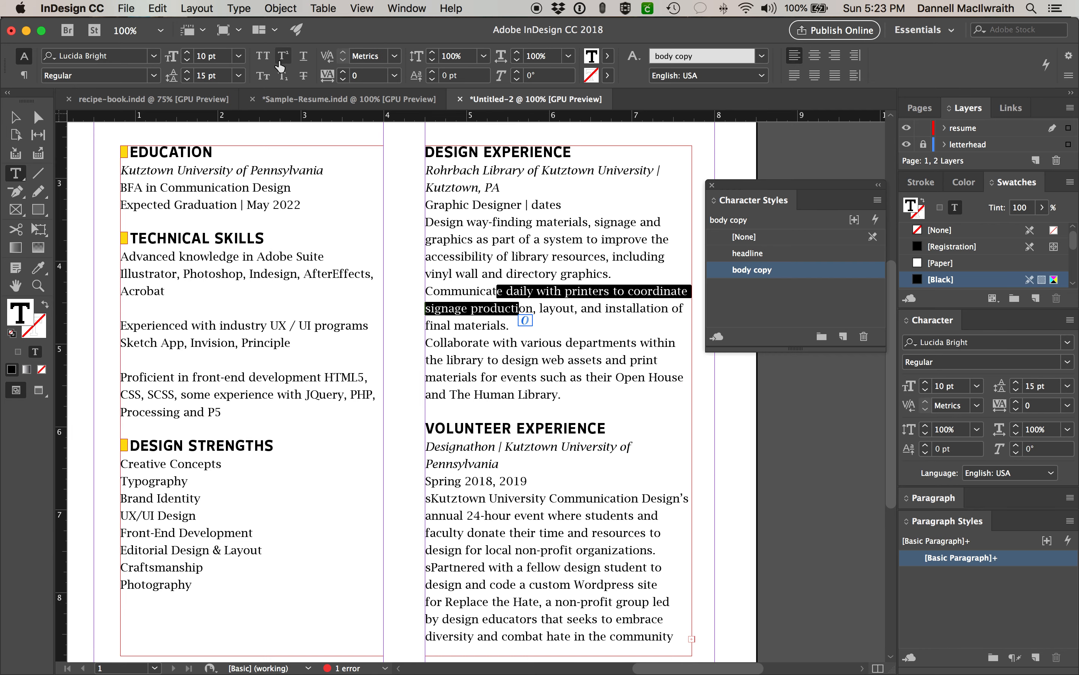
{"action": "left_click_drag", "start_coordinate": [266, 192], "coordinate": [235, 188]}
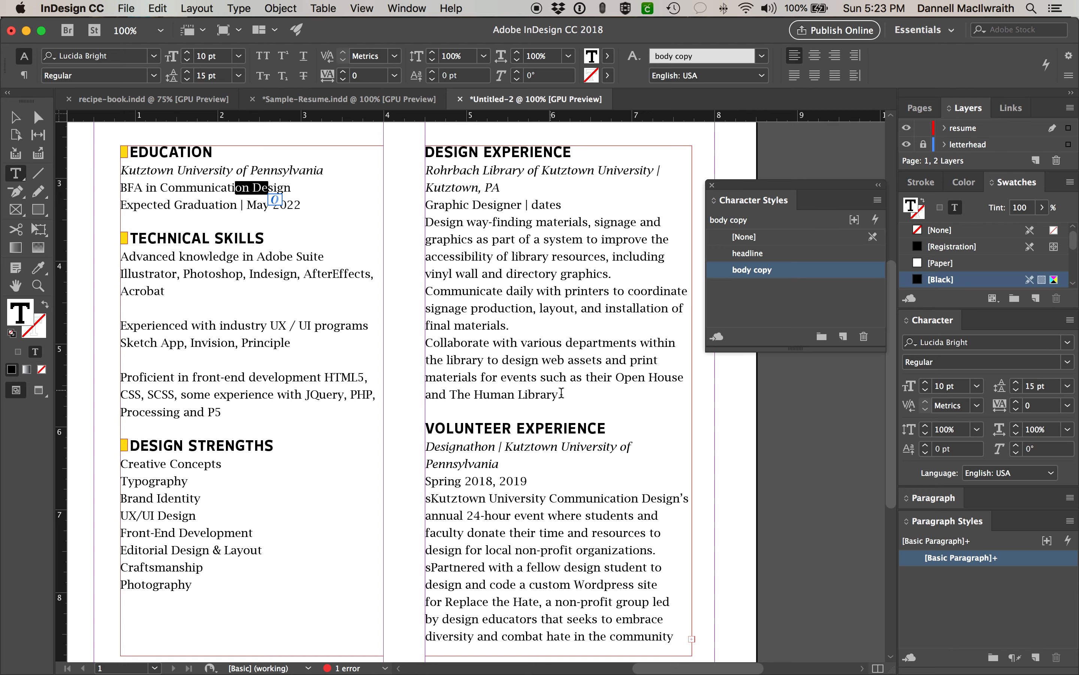
{"action": "left_click", "coordinate": [546, 266]}
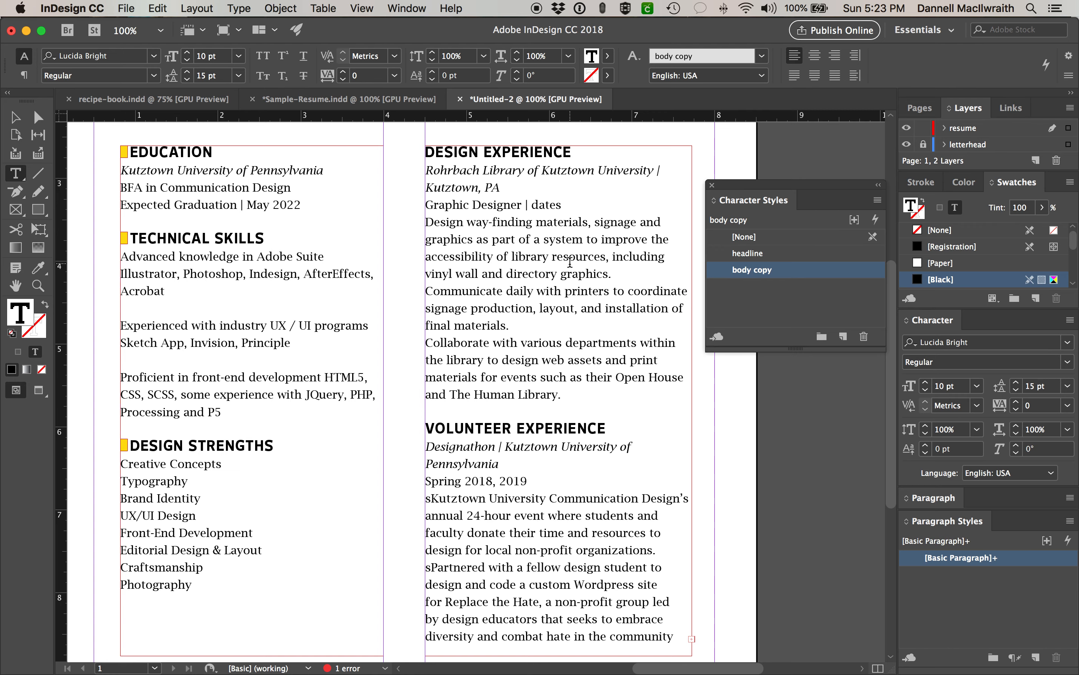
- Change the body copy character style's size from 10 pt to 9 pt, previewing before confirming
{"action": "left_click", "coordinate": [749, 273]}
{"action": "double_click", "coordinate": [749, 274]}
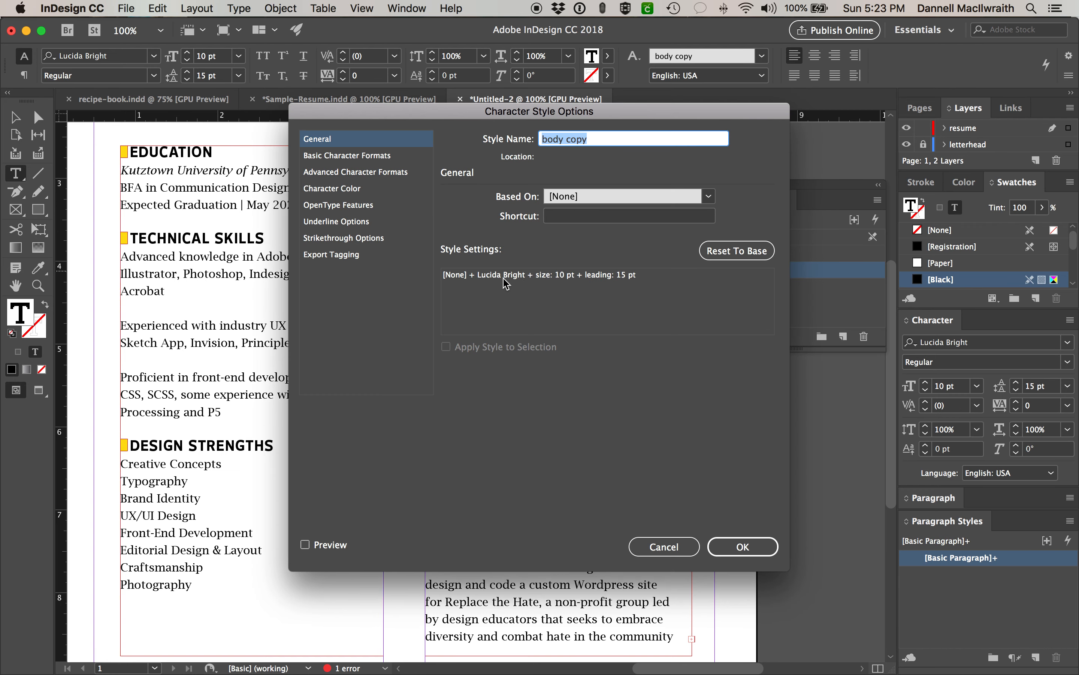
{"action": "left_click", "coordinate": [349, 157]}
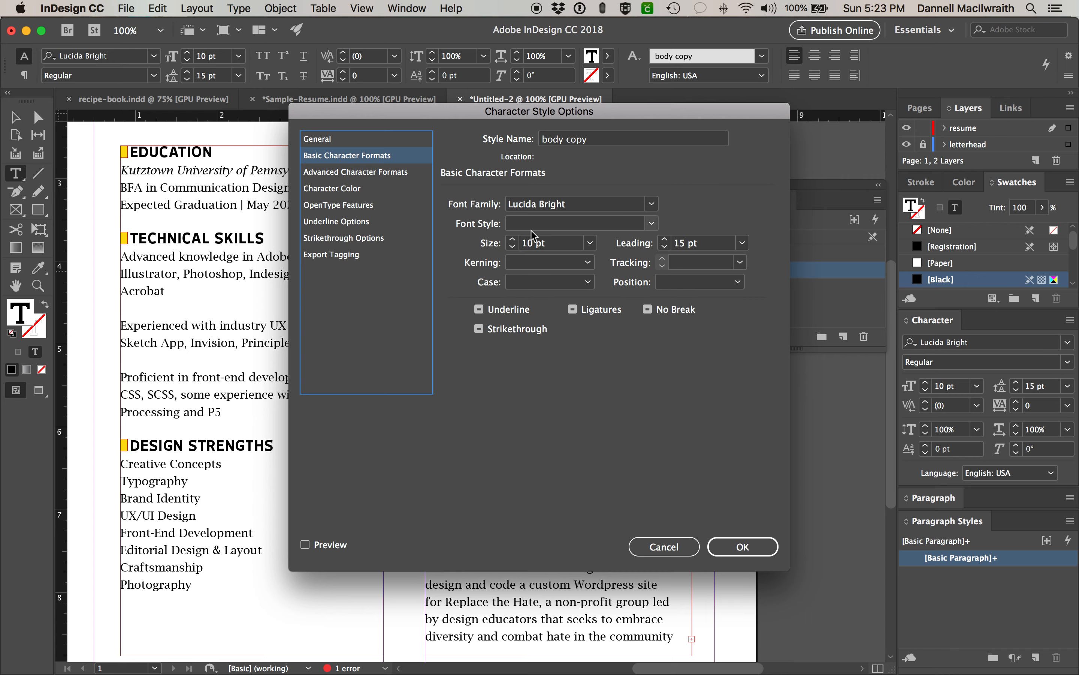
{"action": "left_click", "coordinate": [513, 248]}
{"action": "left_click_drag", "start_coordinate": [526, 111], "coordinate": [791, 75]}
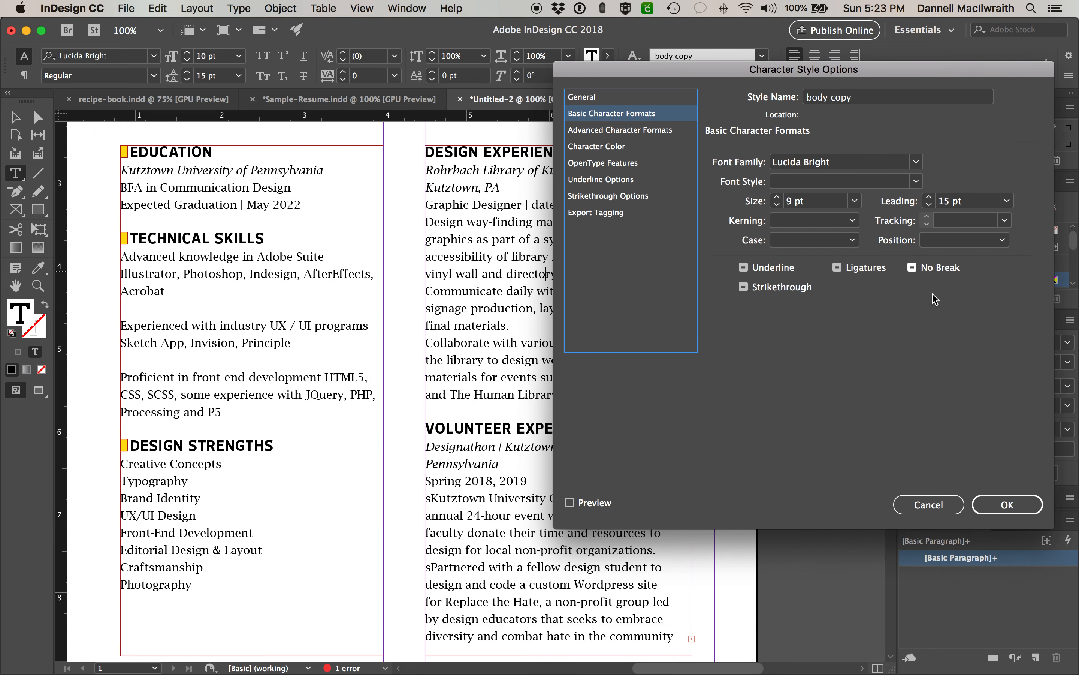
{"action": "left_click", "coordinate": [598, 503]}
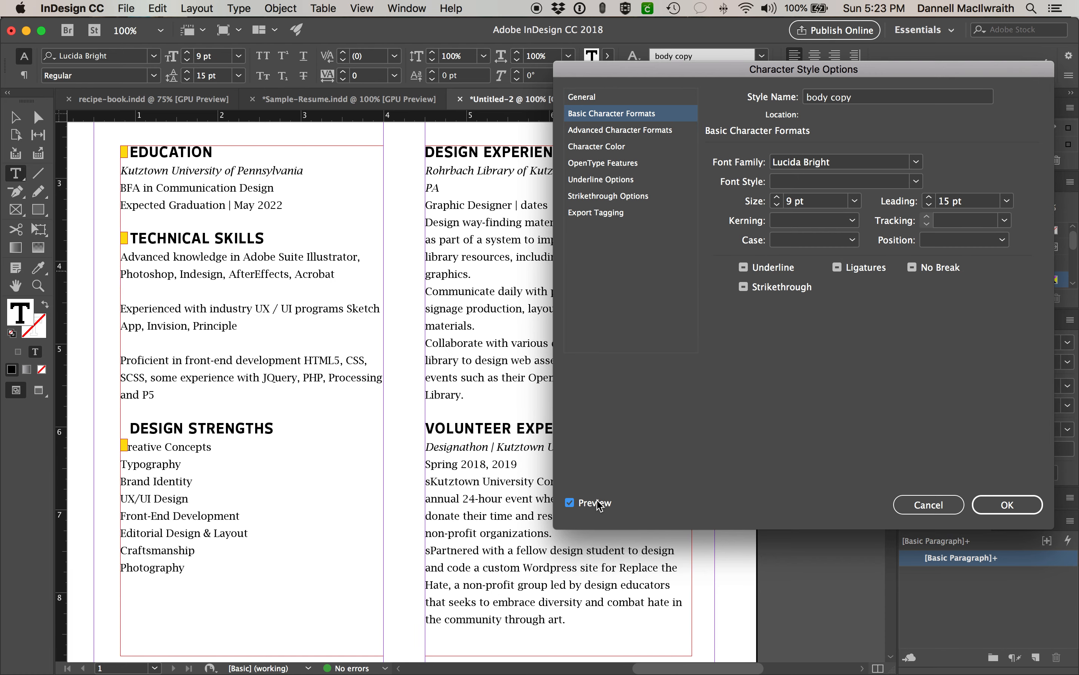
{"action": "left_click", "coordinate": [1007, 504]}
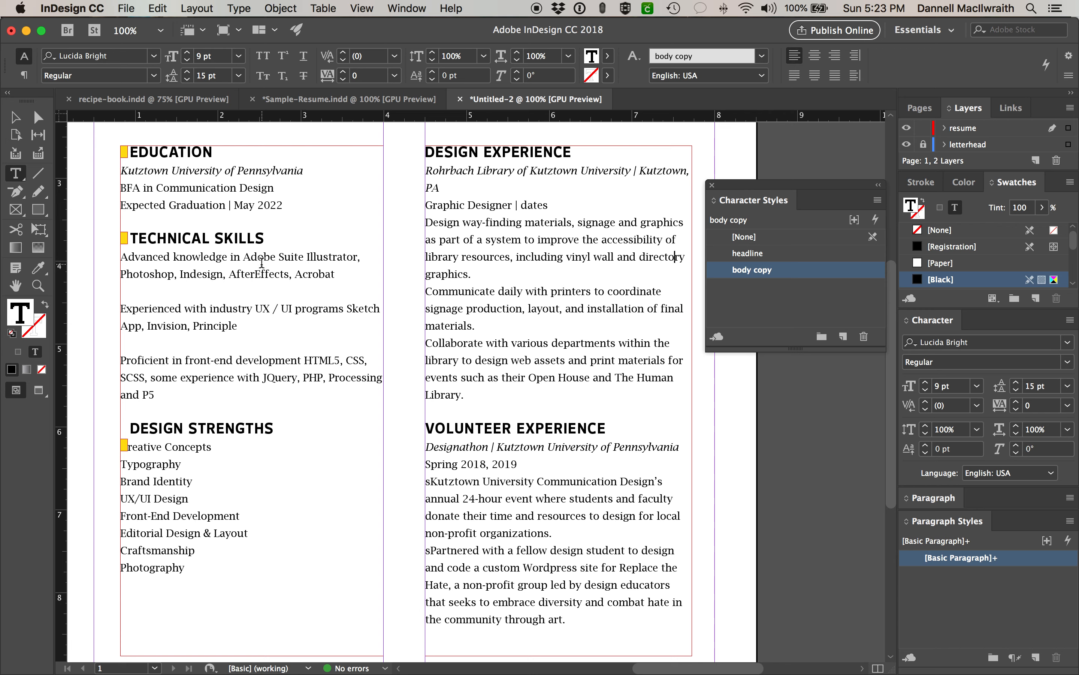
- Drag the Design Experience frame's right edge out to 3.5 in wide, then zoom out
{"action": "left_click_drag", "start_coordinate": [335, 274], "coordinate": [298, 274]}
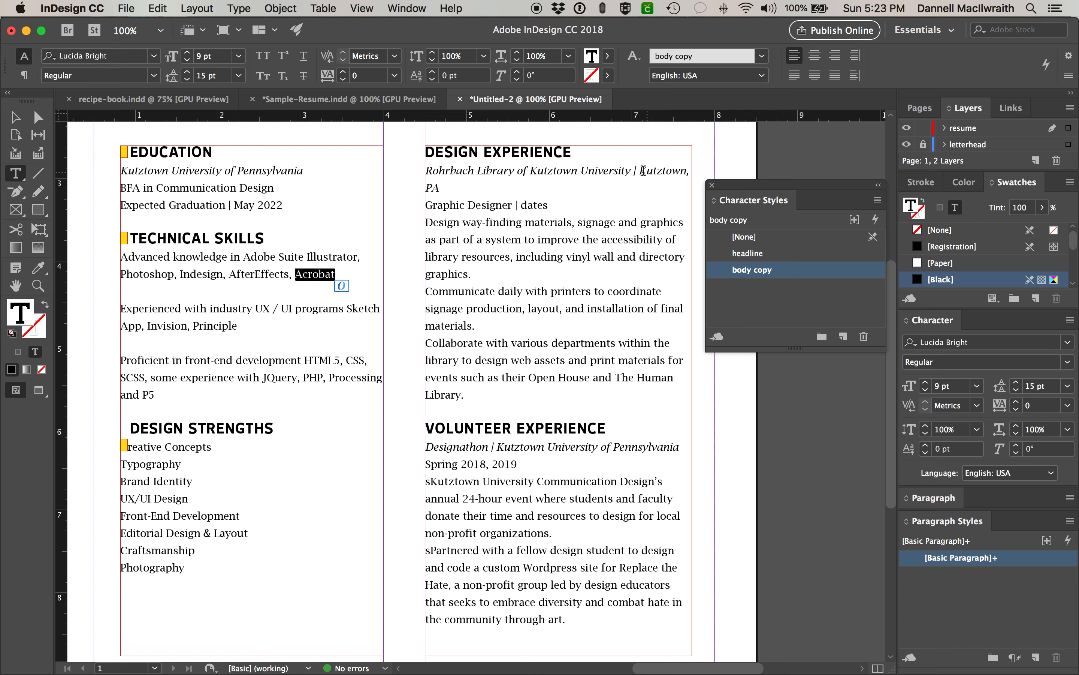
{"action": "left_click", "coordinate": [15, 117]}
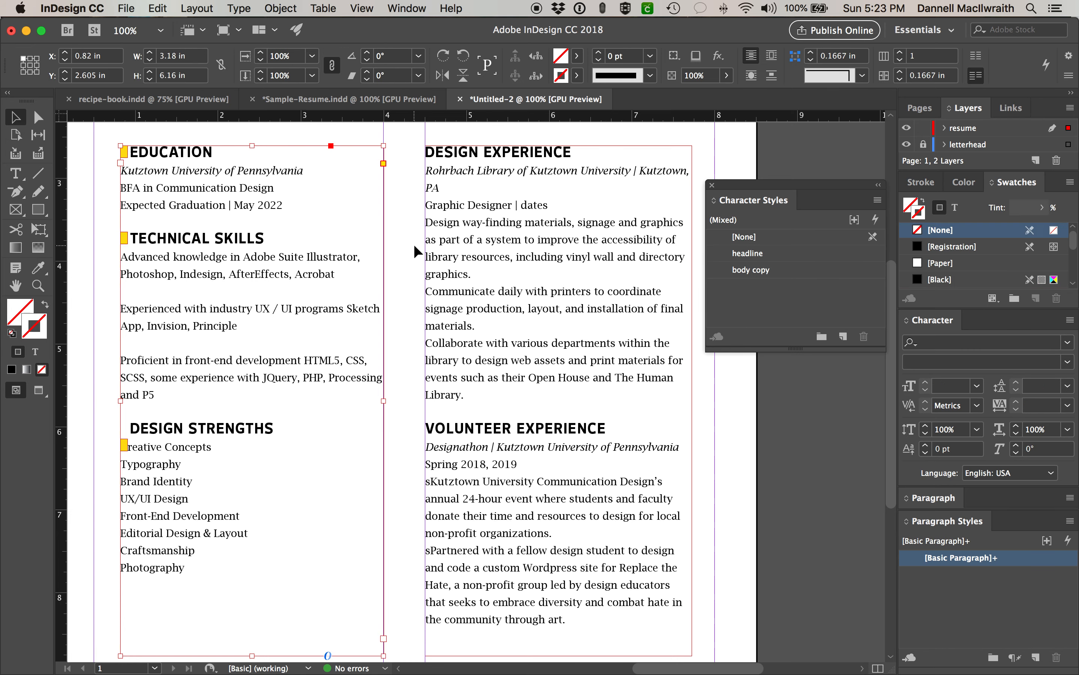
{"action": "left_click", "coordinate": [499, 266]}
{"action": "scroll", "coordinate": [535, 256], "scroll_direction": "right", "scroll_amount": 1}
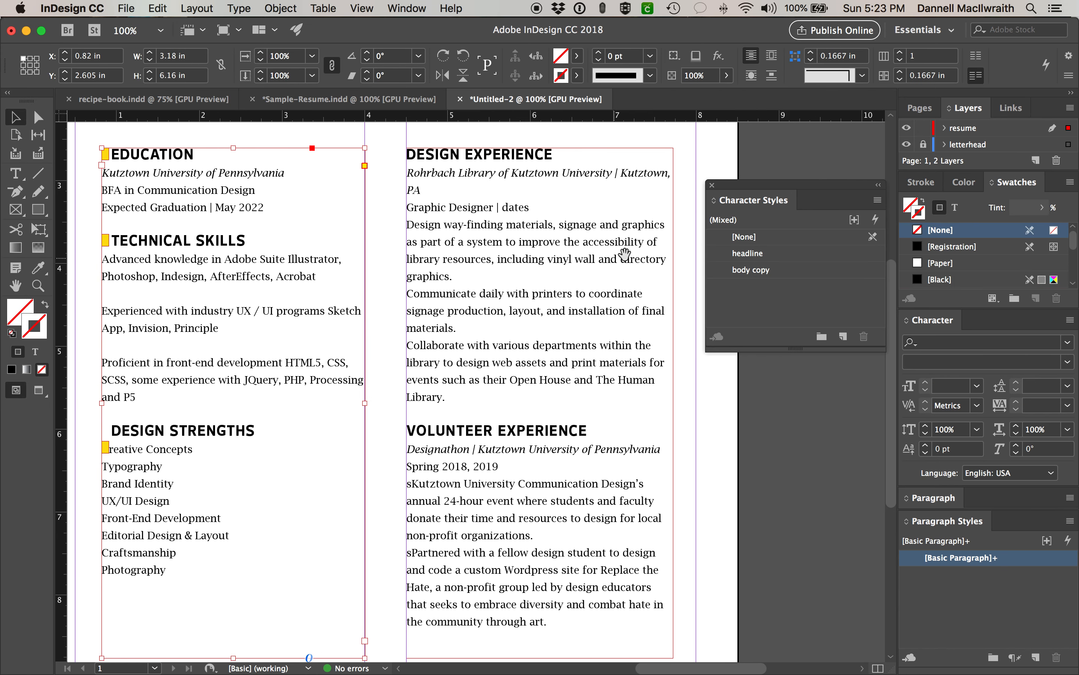
{"action": "left_click_drag", "start_coordinate": [674, 403], "coordinate": [696, 405]}
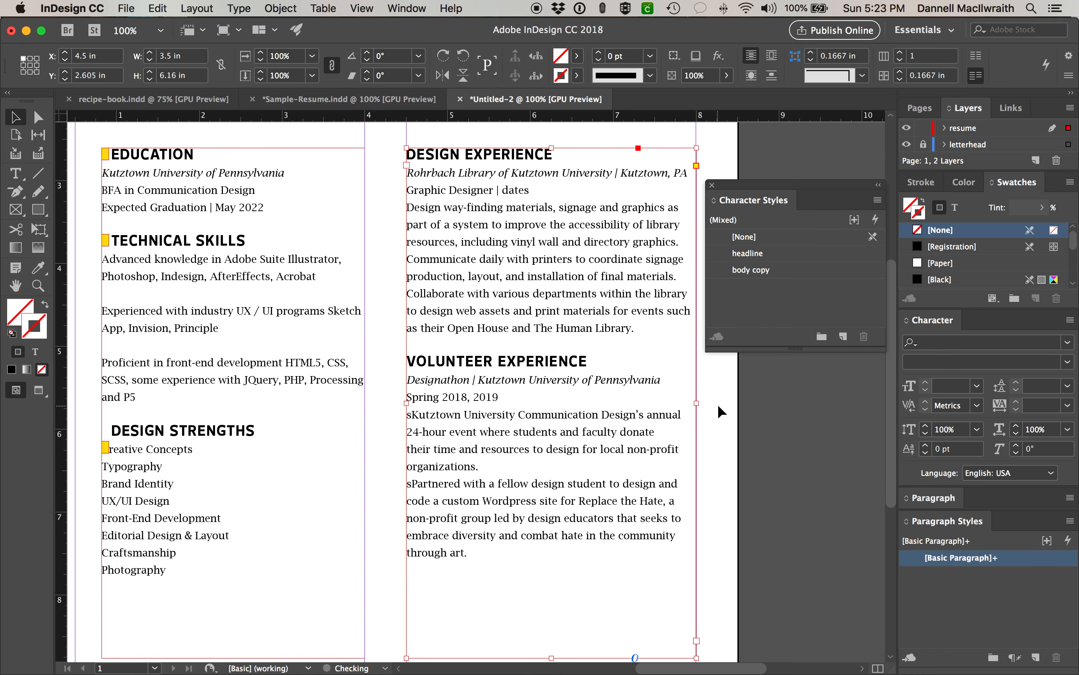
{"action": "left_click", "coordinate": [701, 304]}
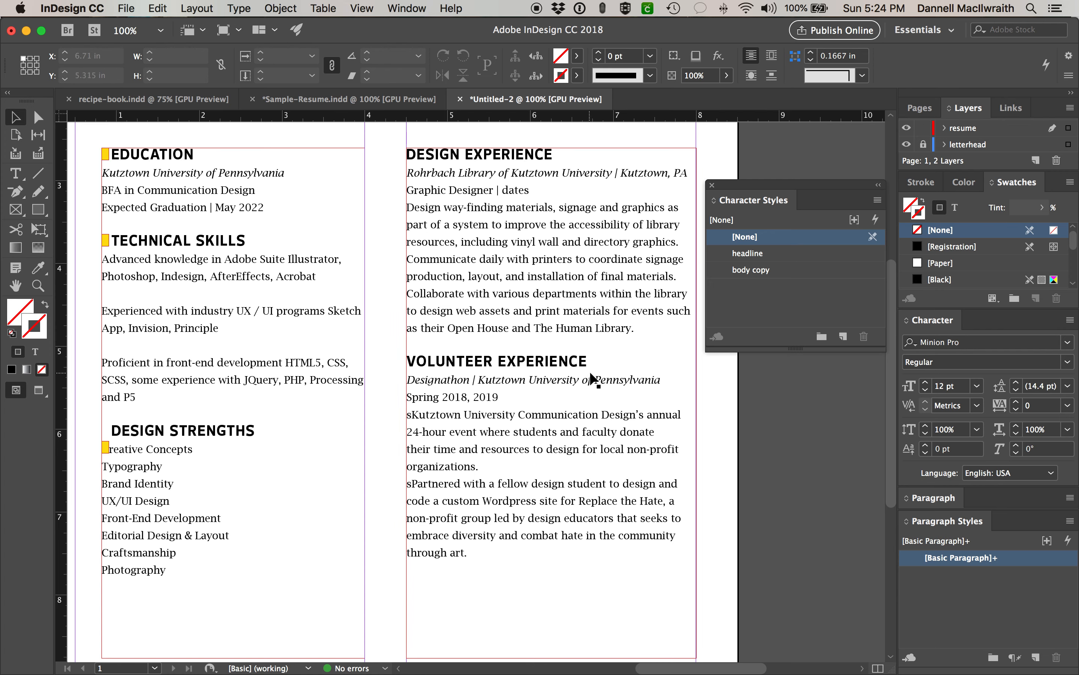
{"action": "key", "text": "super+minus"}
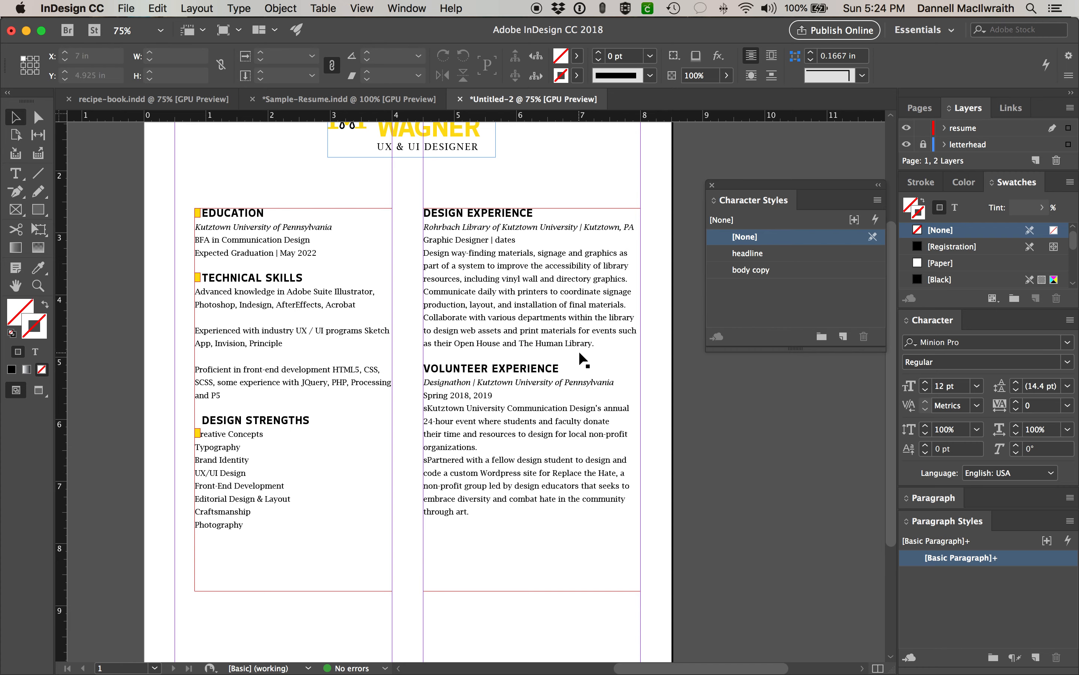
- Zoom to 125%, dock the Character Styles list, and type placeholder letters 'dfjskfsk' before 'Design'
{"action": "key", "text": "super+equal"}
{"action": "key", "text": "super+equal"}
{"action": "scroll", "coordinate": [582, 357], "scroll_direction": "up", "scroll_amount": 5}
{"action": "scroll", "coordinate": [582, 357], "scroll_direction": "left", "scroll_amount": 2}
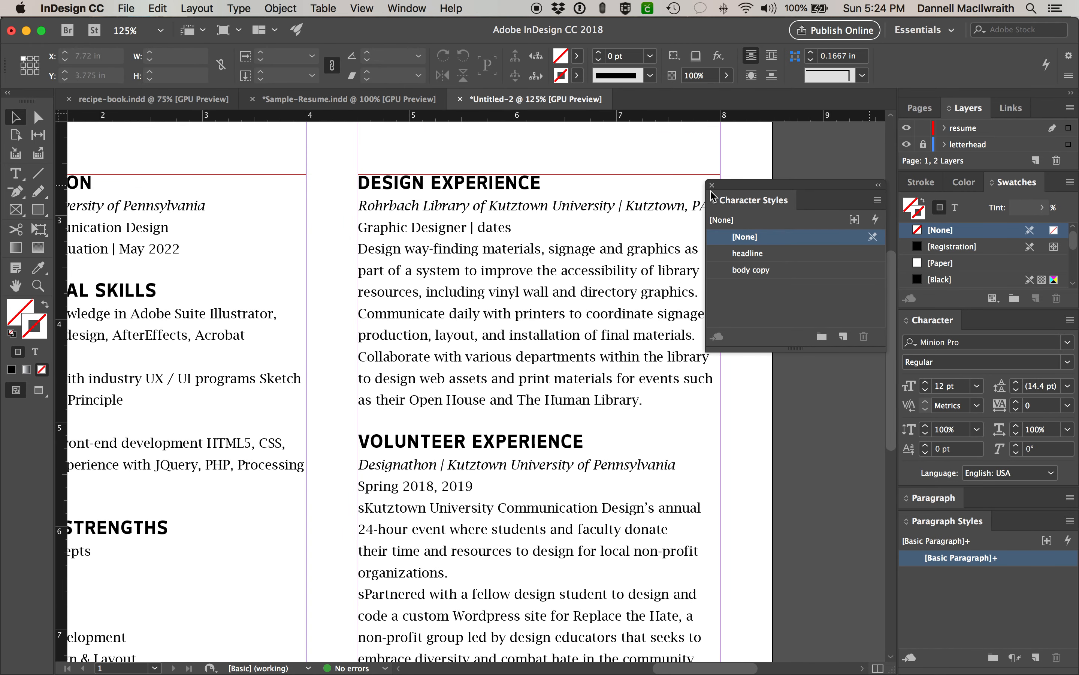
{"action": "double_click", "coordinate": [494, 256]}
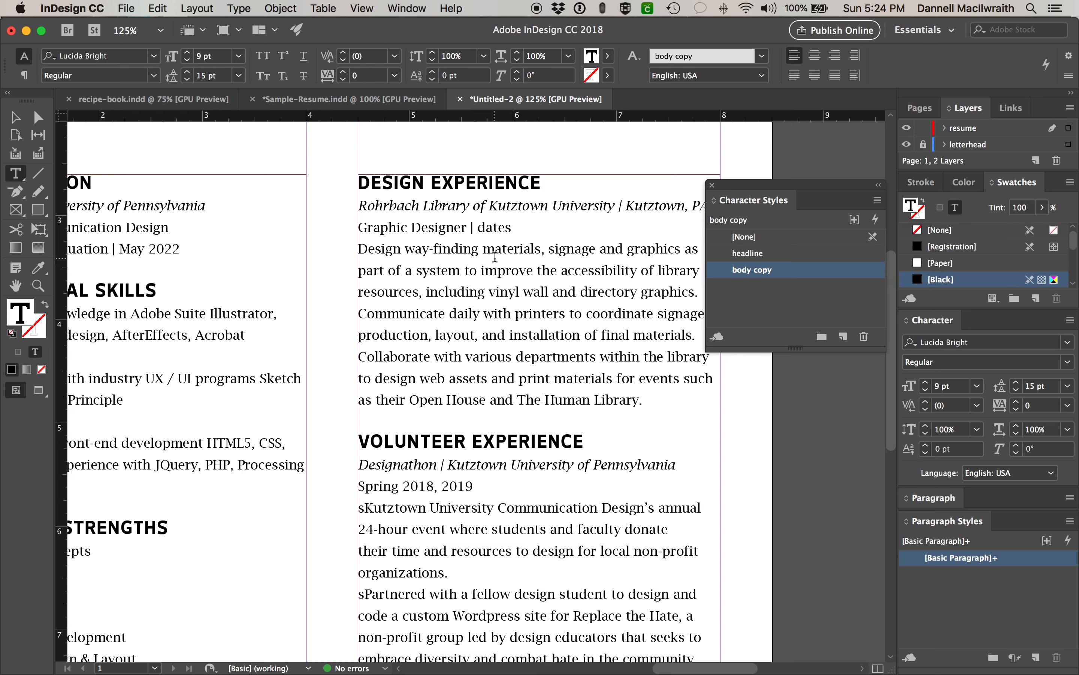
{"action": "left_click", "coordinate": [360, 249]}
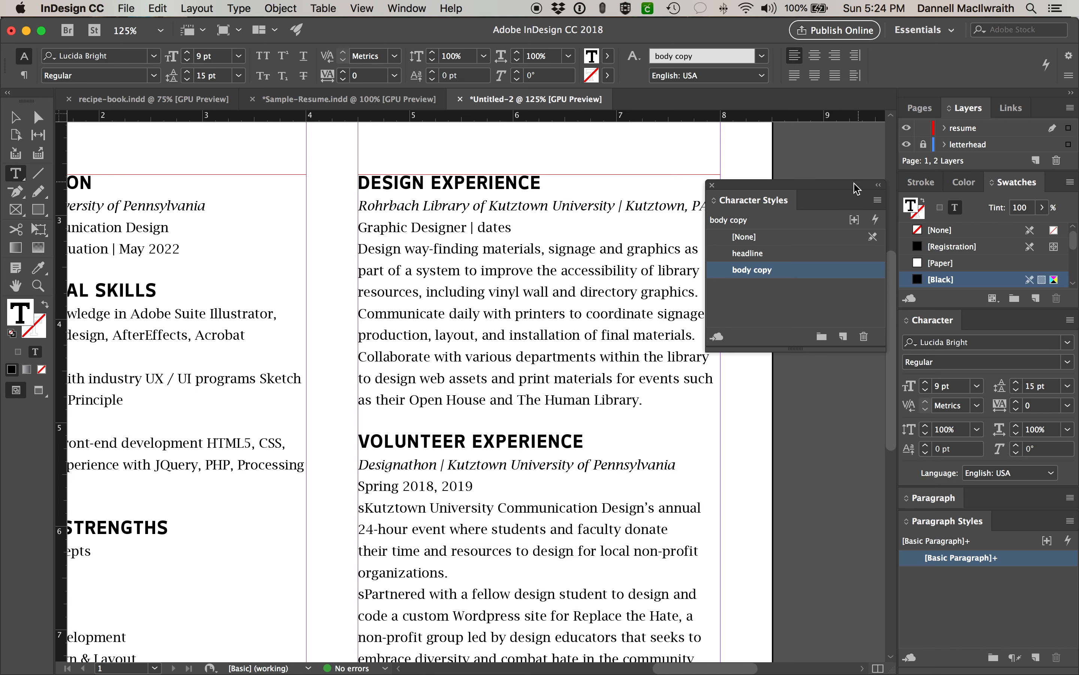
{"action": "left_click_drag", "start_coordinate": [714, 186], "coordinate": [907, 509]}
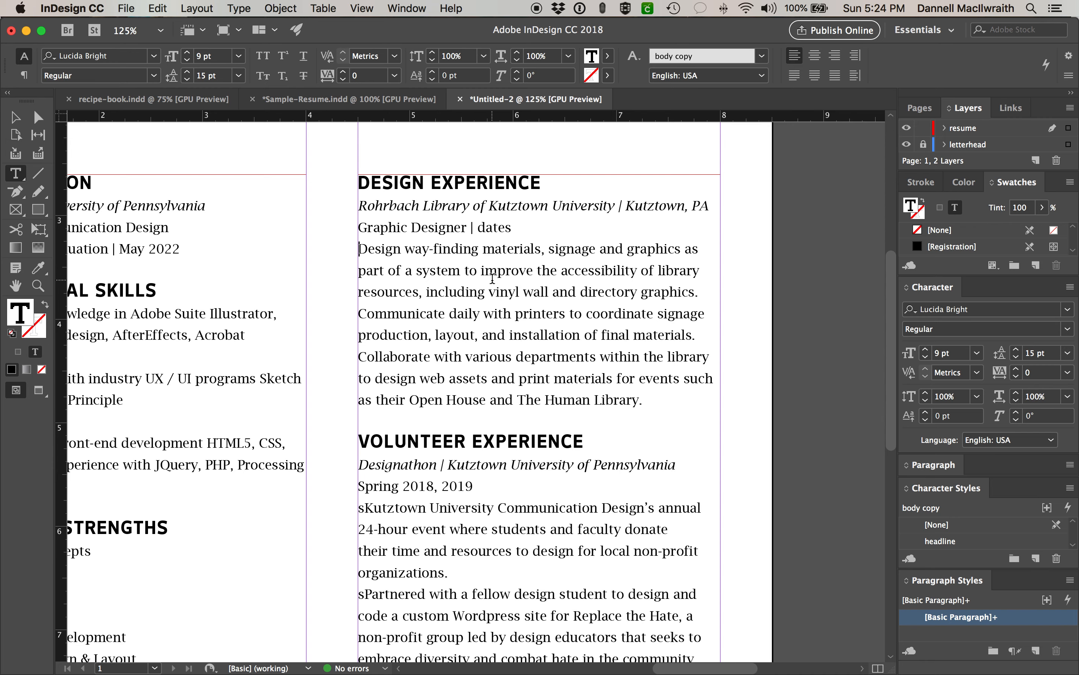
{"action": "type", "text": "dfjskfsk"}
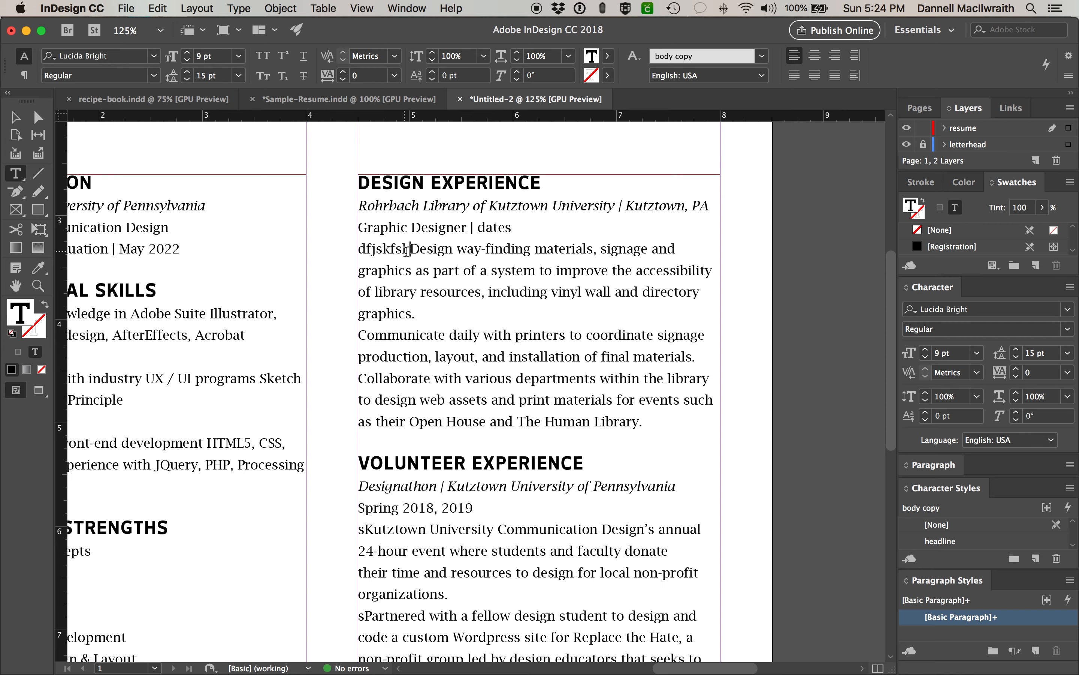
- Set the placeholder letters in Wingdings and select the unwanted glyphs before the bullet
{"action": "left_click_drag", "start_coordinate": [406, 250], "coordinate": [332, 249]}
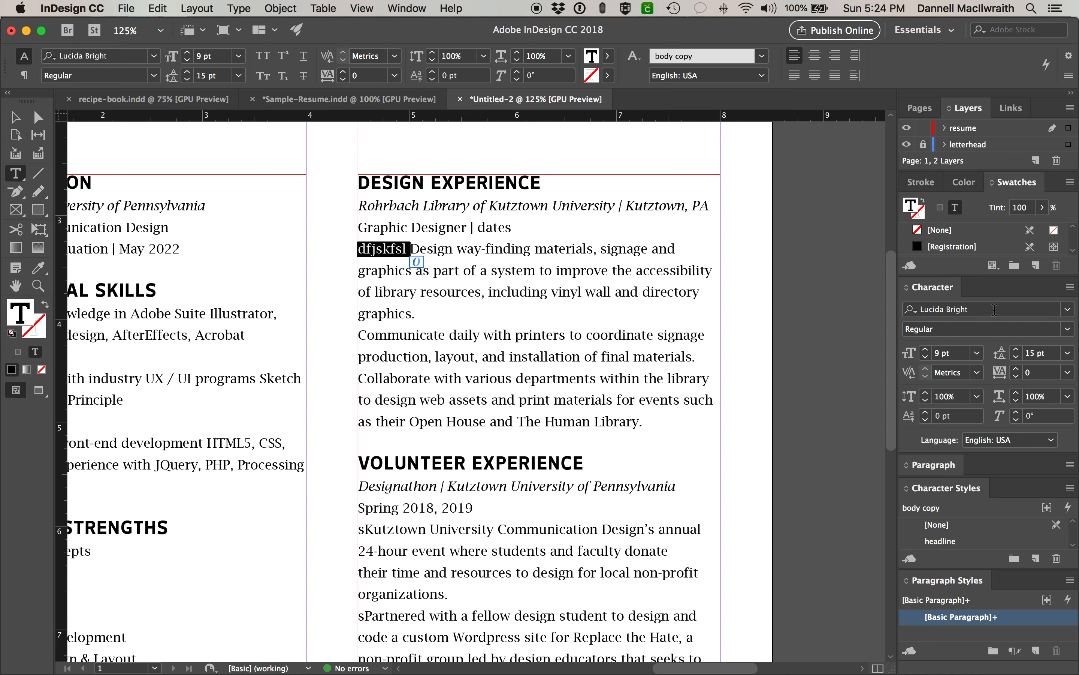
{"action": "left_click", "coordinate": [959, 307]}
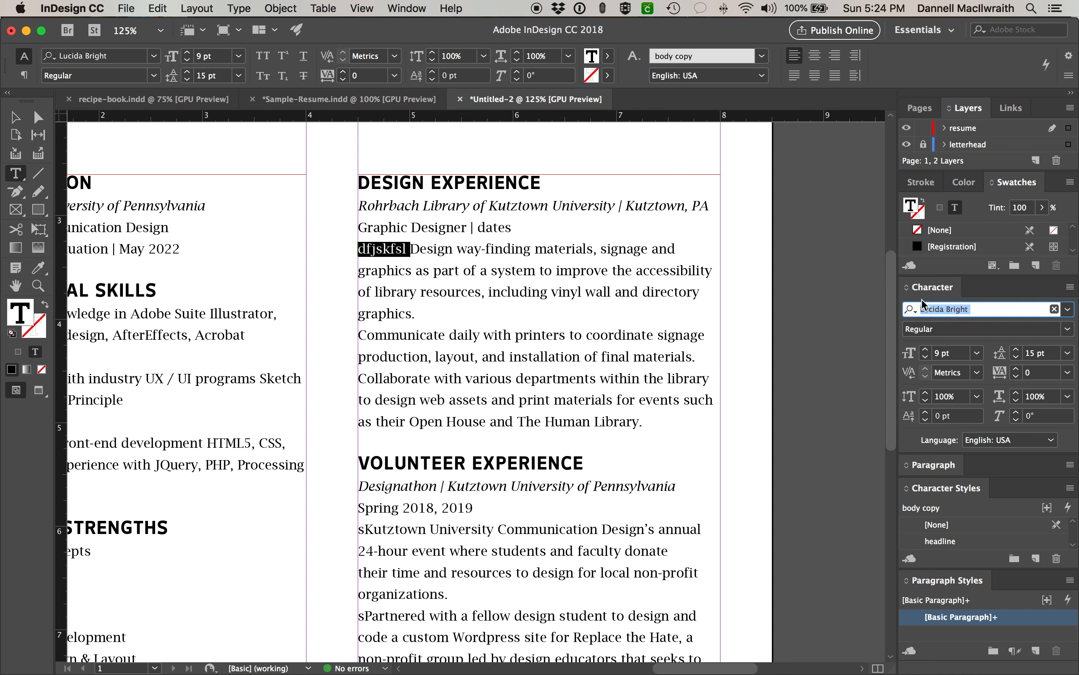
{"action": "type", "text": "win"}
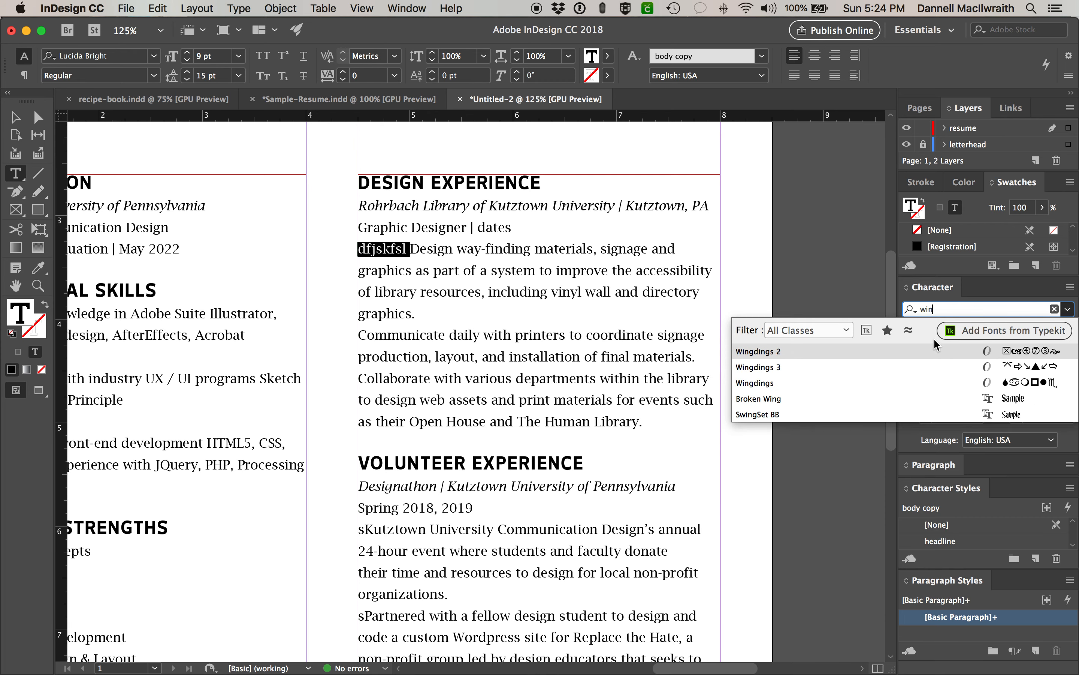
{"action": "left_click", "coordinate": [927, 375]}
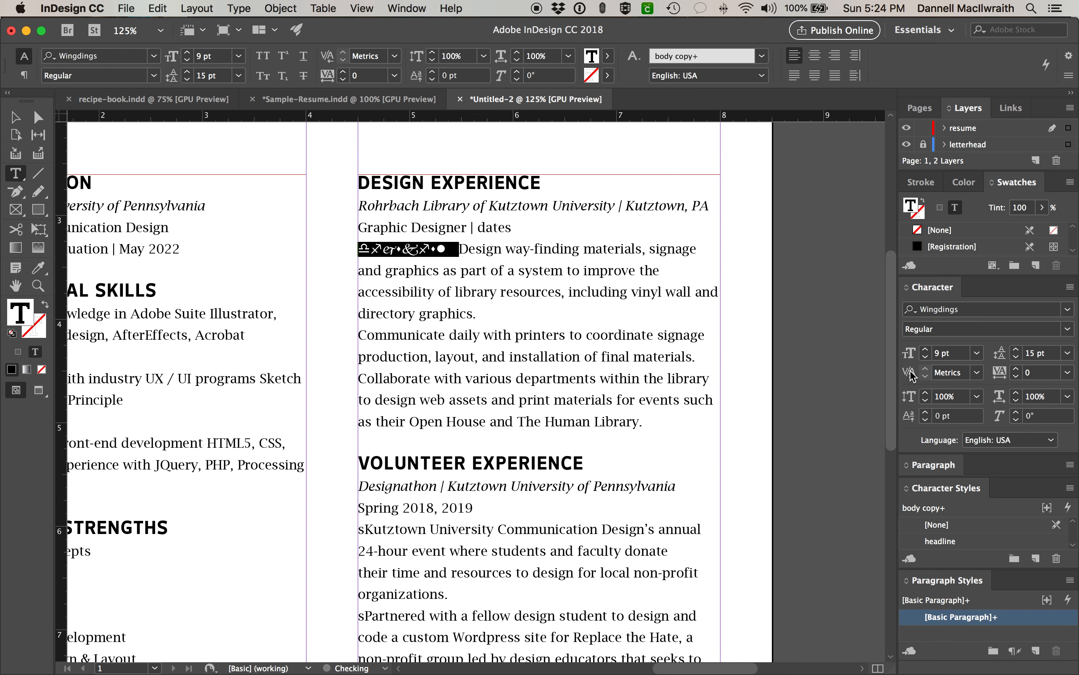
{"action": "left_click", "coordinate": [434, 245]}
{"action": "left_click_drag", "start_coordinate": [434, 245], "coordinate": [359, 246]}
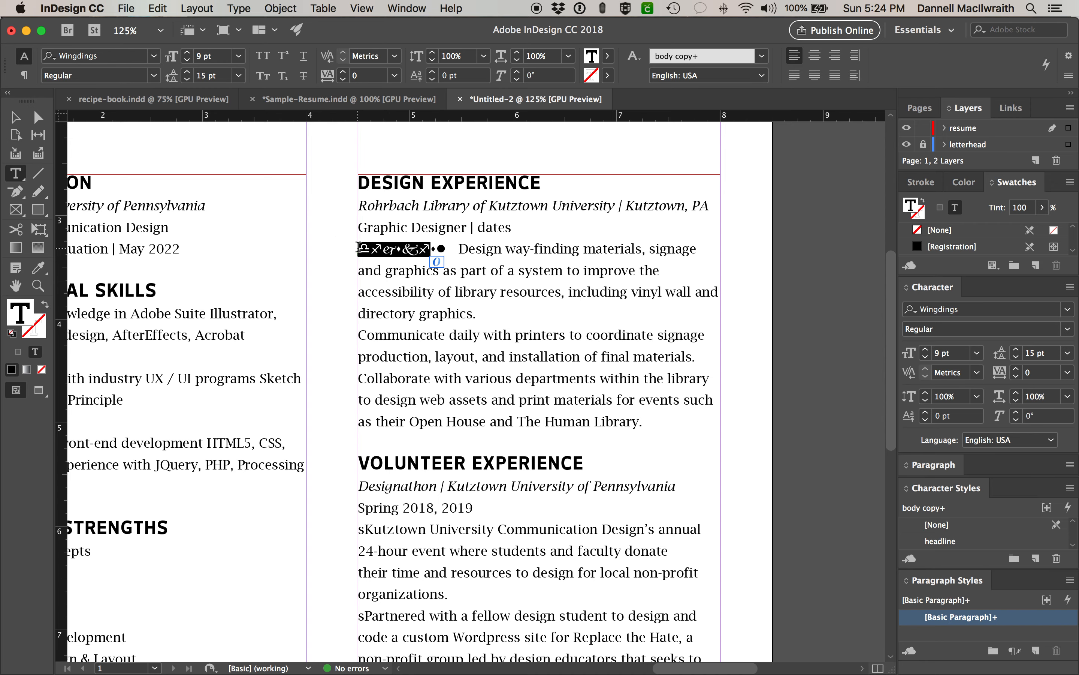
- Trim the Wingdings glyphs to a single diamond bullet before 'Design' and select it for reuse
{"action": "key", "text": "BackSpace"}
{"action": "left_click", "coordinate": [380, 248]}
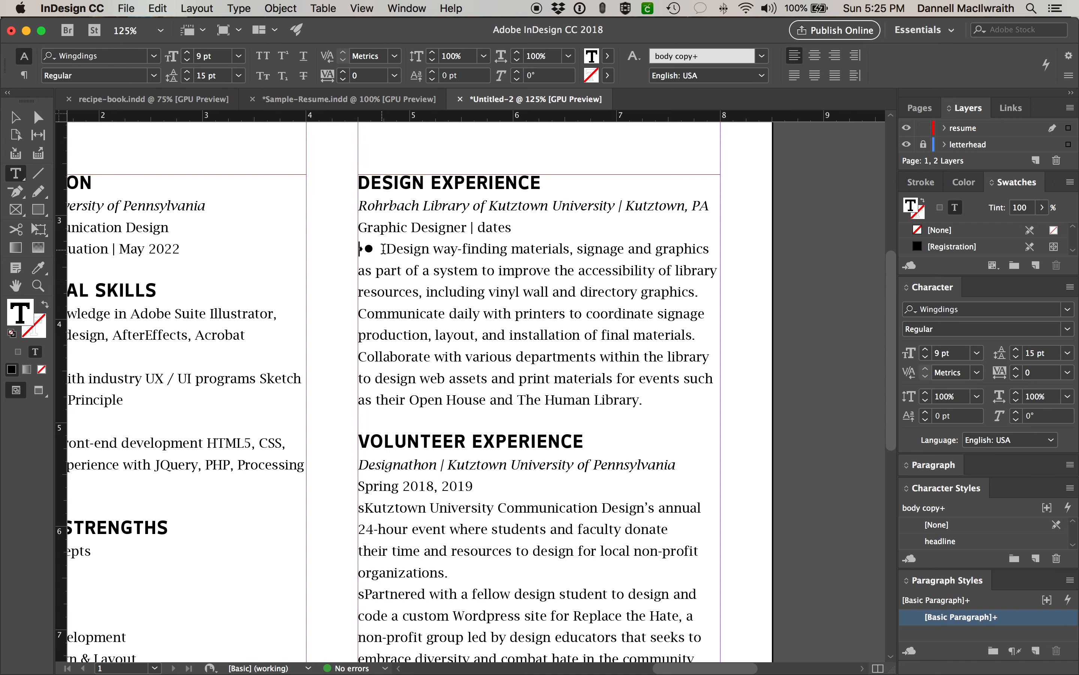
{"action": "key", "text": "BackSpace"}
{"action": "key", "text": "BackSpace"}
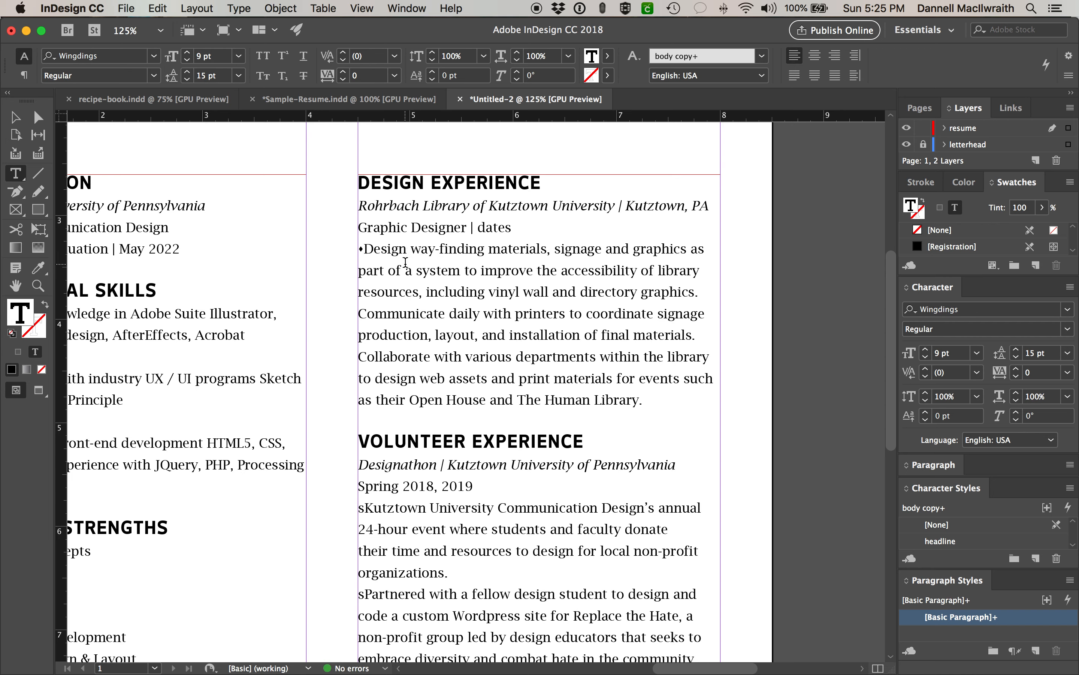
{"action": "left_click_drag", "start_coordinate": [358, 248], "coordinate": [364, 248]}
{"action": "key", "text": "super+c"}
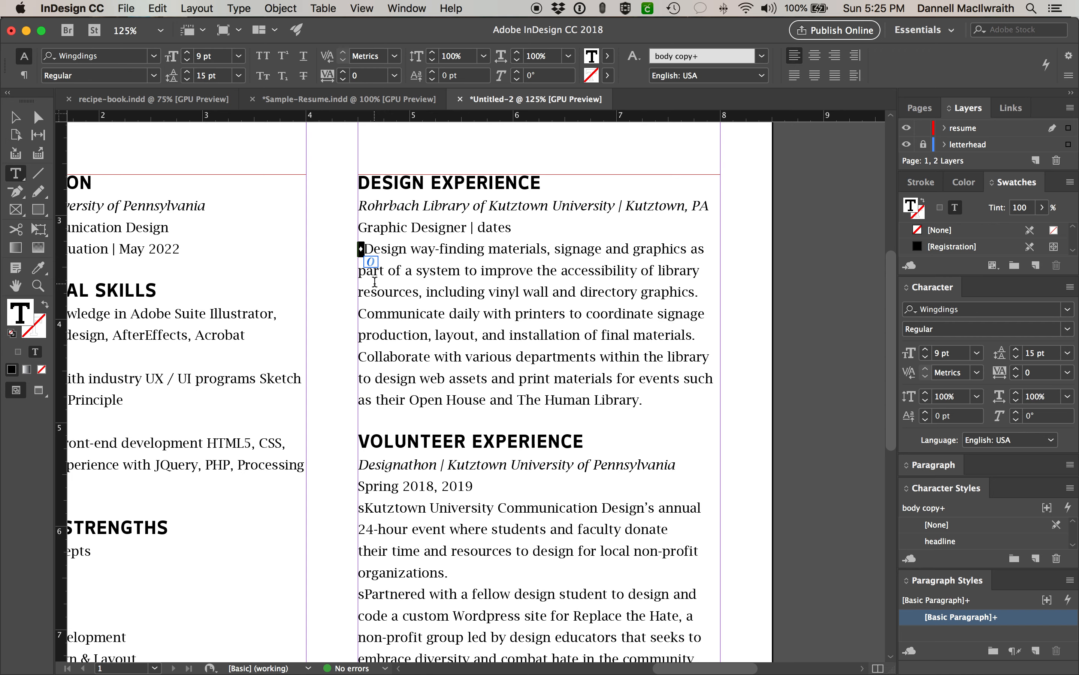
- Paste diamond bullets before 'Communicate' and 'Collaborate' and add a tab gap after the Design bullet
{"action": "left_click", "coordinate": [361, 315]}
{"action": "key", "text": "super+v"}
{"action": "left_click", "coordinate": [360, 356]}
{"action": "key", "text": "super+v"}
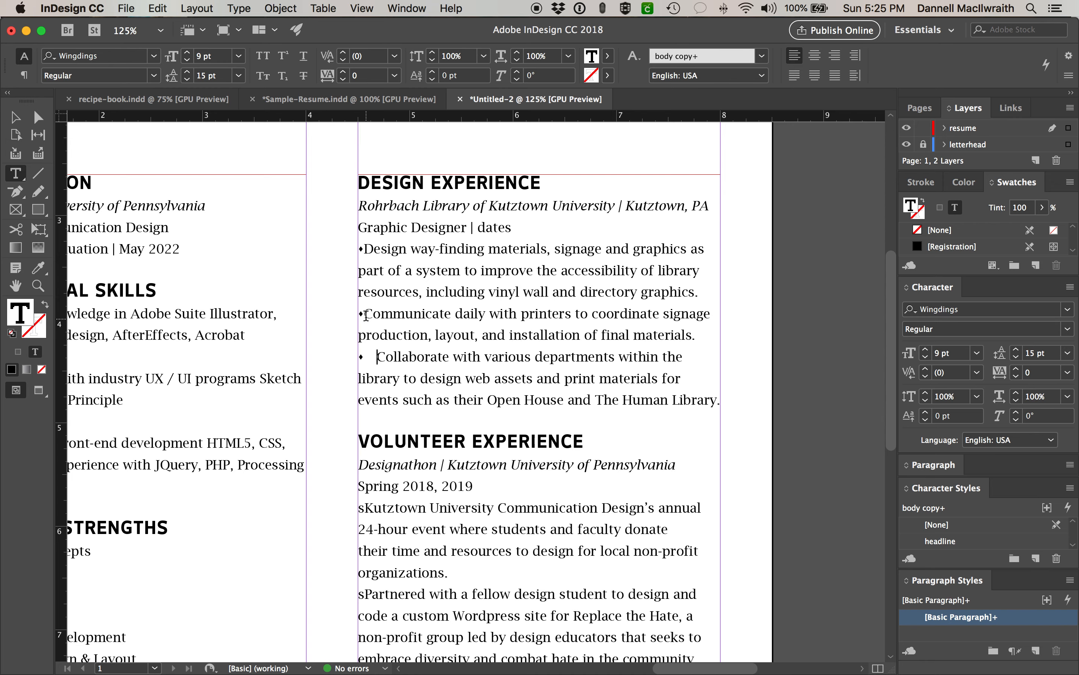
{"action": "left_click", "coordinate": [366, 315]}
{"action": "left_click", "coordinate": [363, 249]}
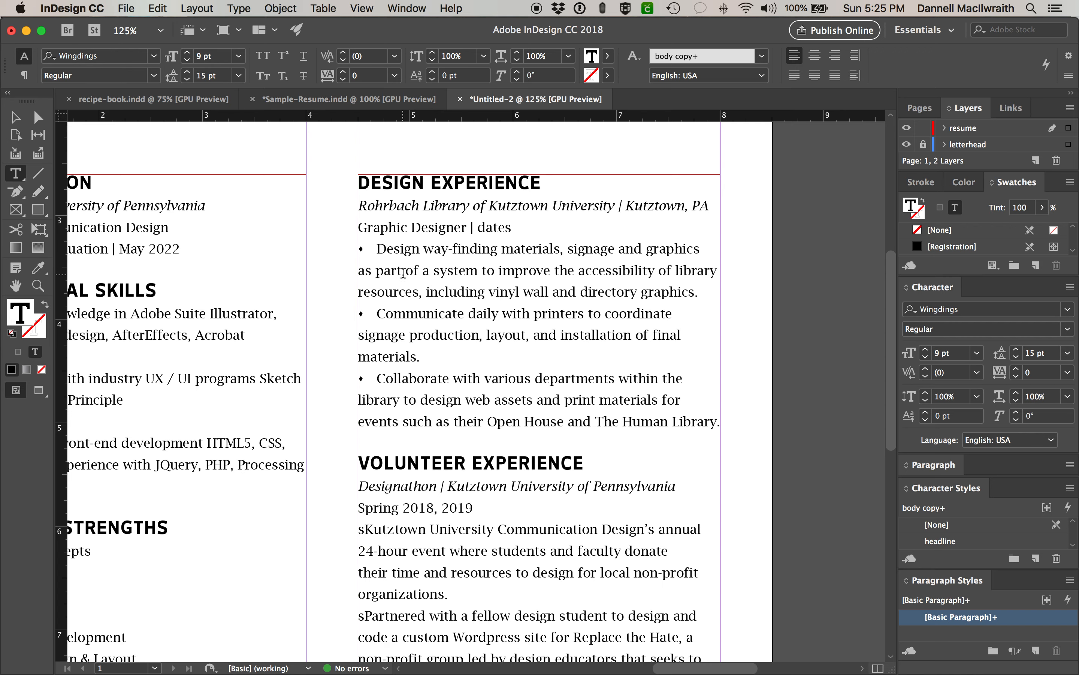
{"action": "key", "text": "BackSpace"}
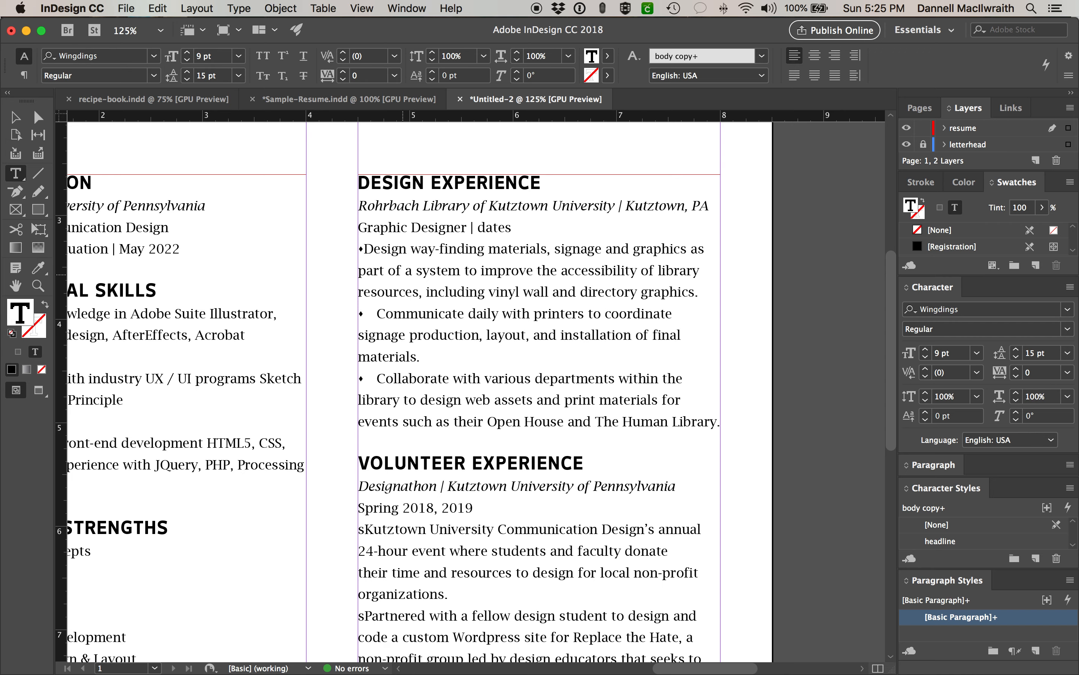
{"action": "key", "text": "Tab"}
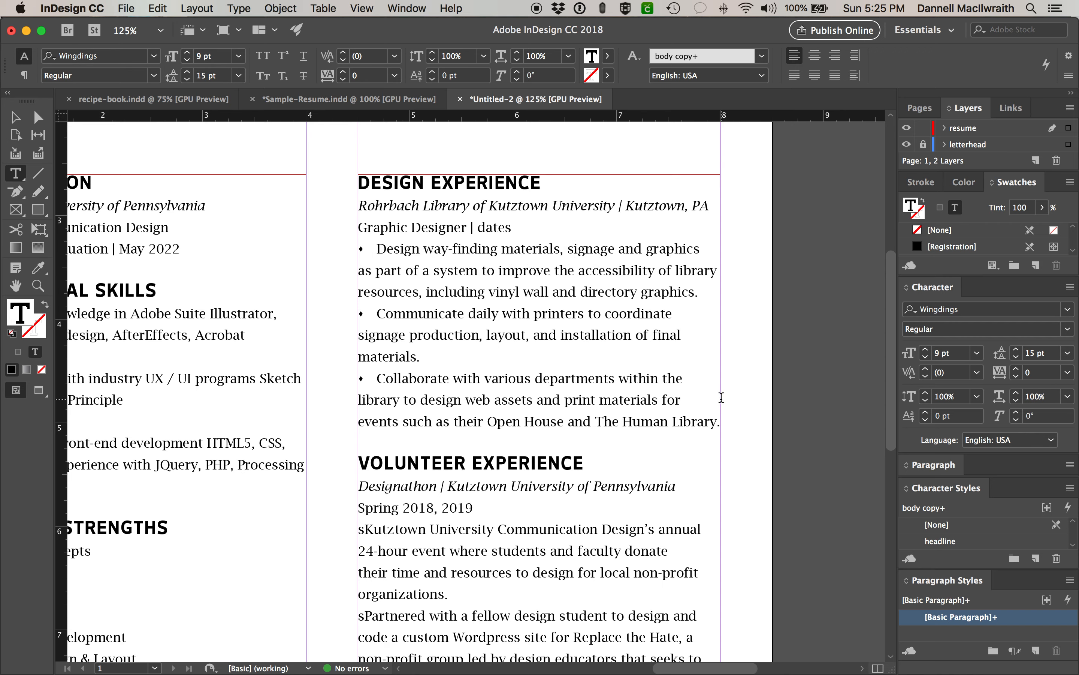
{"action": "left_click_drag", "start_coordinate": [720, 422], "coordinate": [312, 249]}
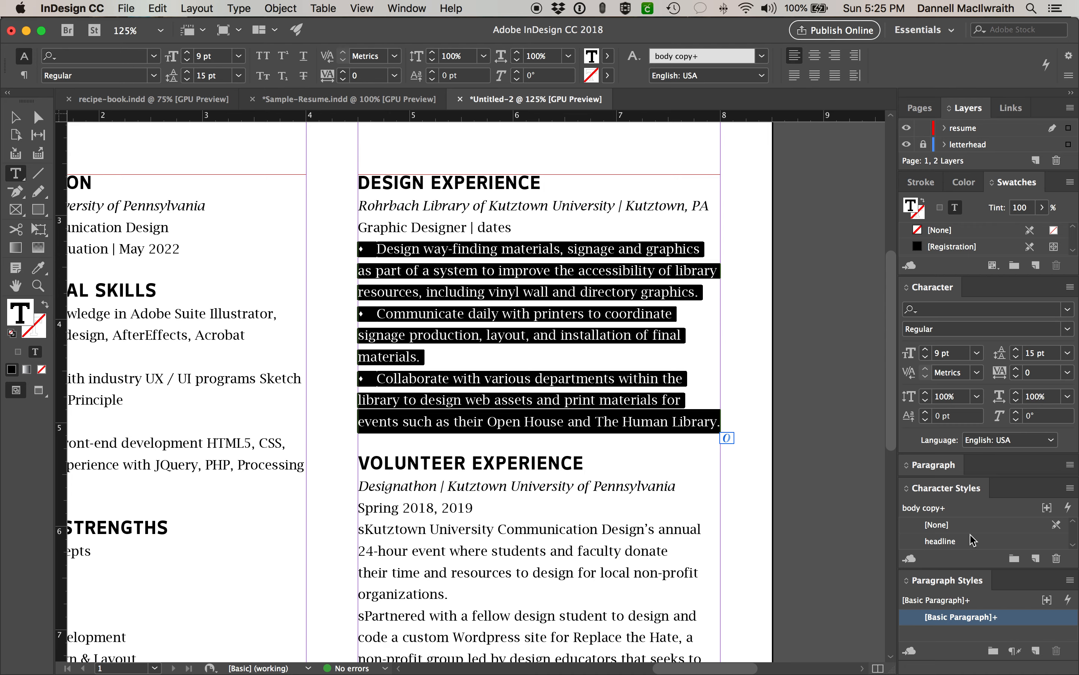
- Float the Paragraph panel and experiment with alignment and left-indent values on the bullets, ending at zero
{"action": "left_click", "coordinate": [933, 465]}
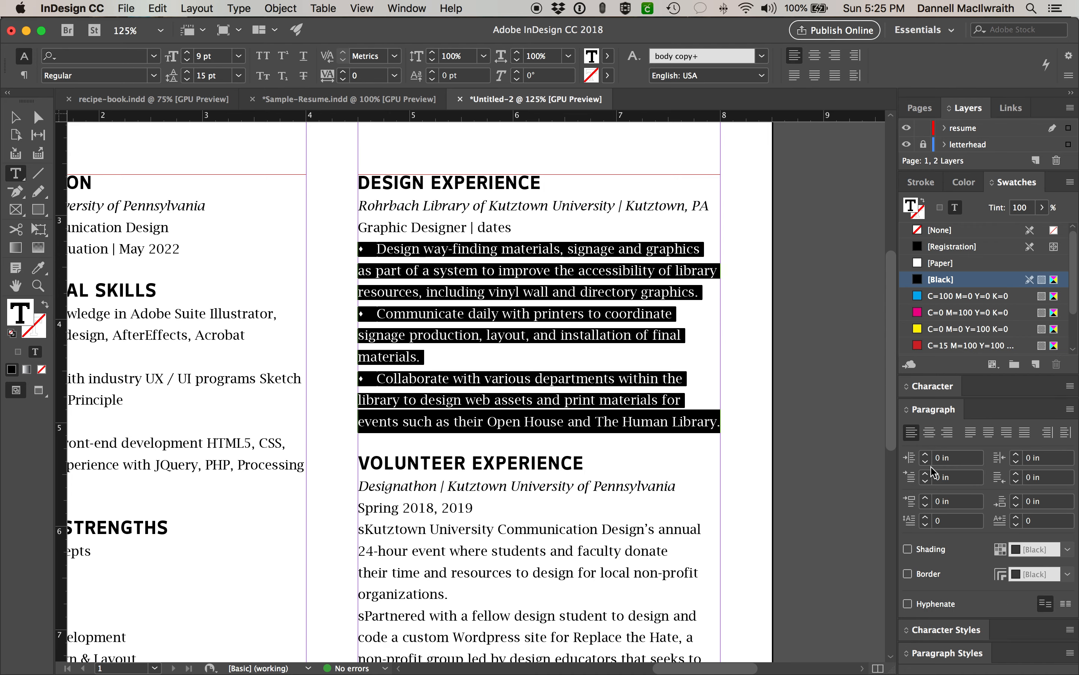
{"action": "left_click_drag", "start_coordinate": [929, 407], "coordinate": [774, 192]}
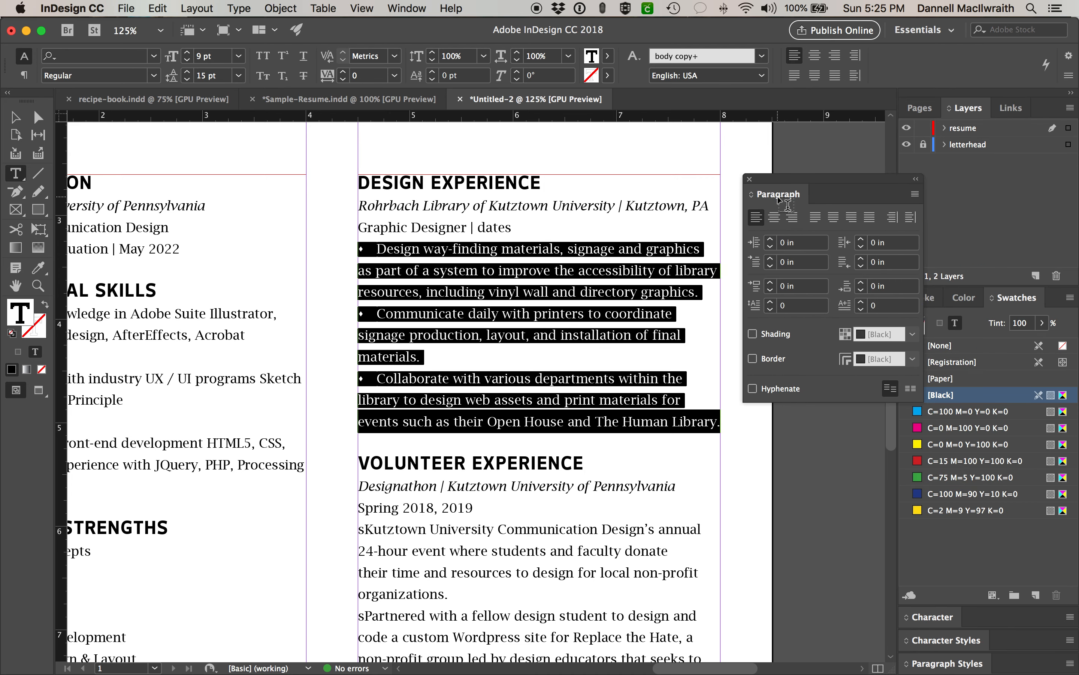
{"action": "left_click", "coordinate": [775, 219]}
{"action": "left_click", "coordinate": [791, 218]}
{"action": "left_click", "coordinate": [756, 218]}
{"action": "left_click", "coordinate": [770, 239]}
{"action": "left_click", "coordinate": [770, 240]}
{"action": "left_click", "coordinate": [770, 240]}
{"action": "left_click", "coordinate": [770, 239]}
{"action": "left_click", "coordinate": [770, 239]}
{"action": "left_click", "coordinate": [771, 239]}
{"action": "left_click", "coordinate": [770, 239]}
{"action": "left_click", "coordinate": [770, 239]}
{"action": "left_click", "coordinate": [771, 240]}
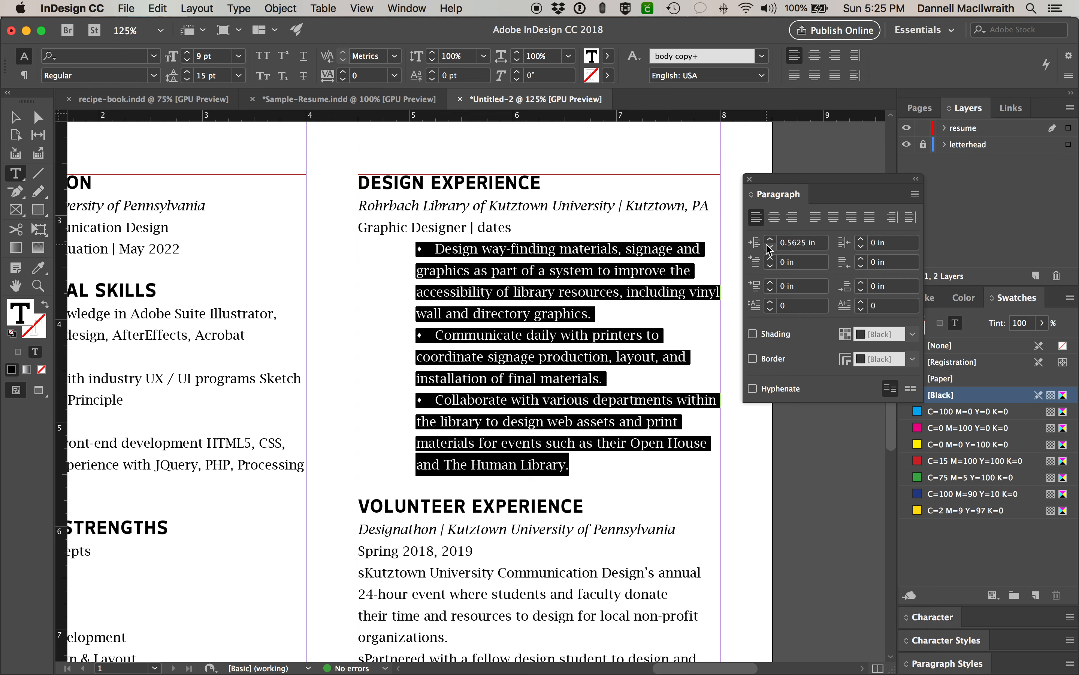
{"action": "left_click", "coordinate": [769, 248]}
{"action": "left_click", "coordinate": [770, 248]}
{"action": "left_click", "coordinate": [770, 248]}
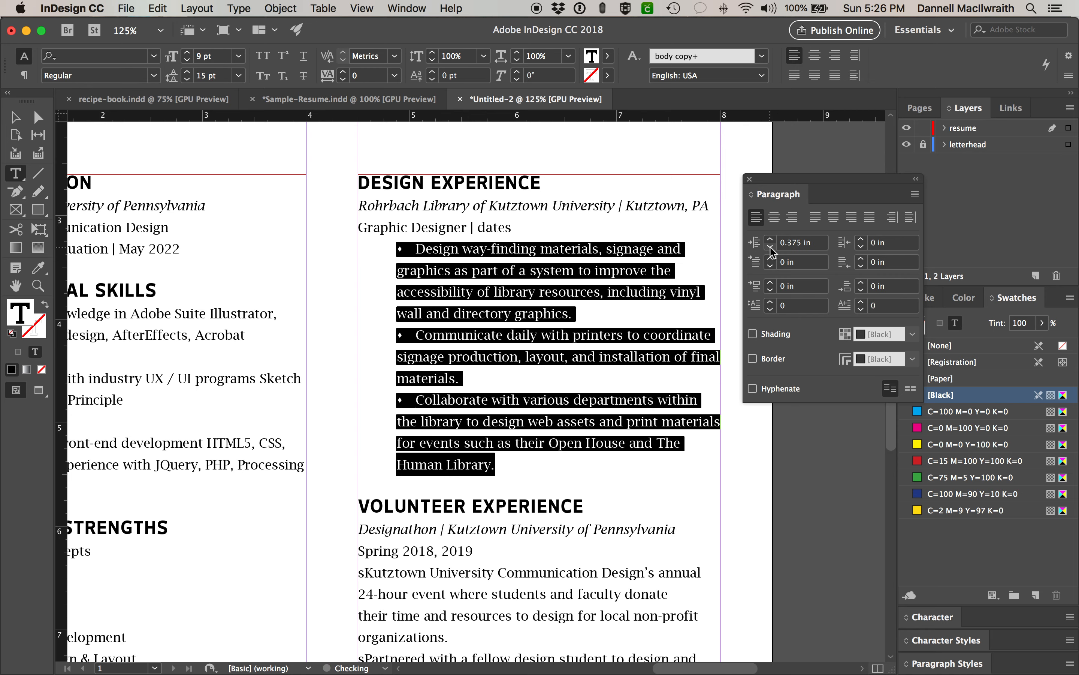
{"action": "left_click", "coordinate": [769, 248]}
{"action": "left_click", "coordinate": [769, 248]}
{"action": "left_click", "coordinate": [770, 248]}
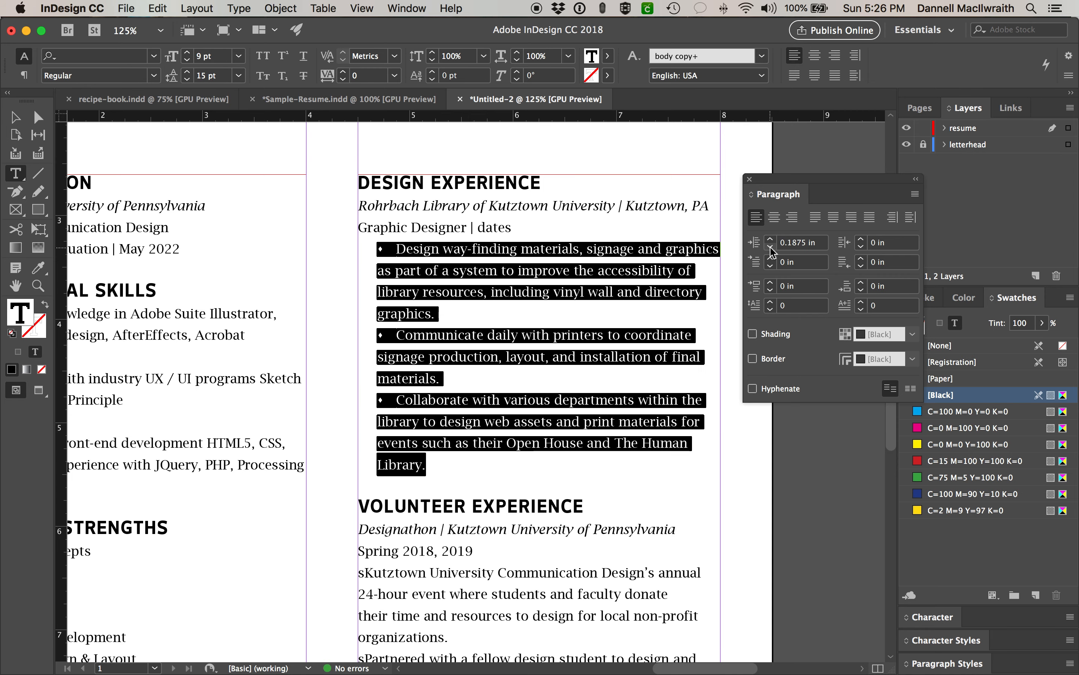
{"action": "left_click", "coordinate": [770, 247]}
{"action": "left_click", "coordinate": [770, 247]}
{"action": "left_click", "coordinate": [769, 247]}
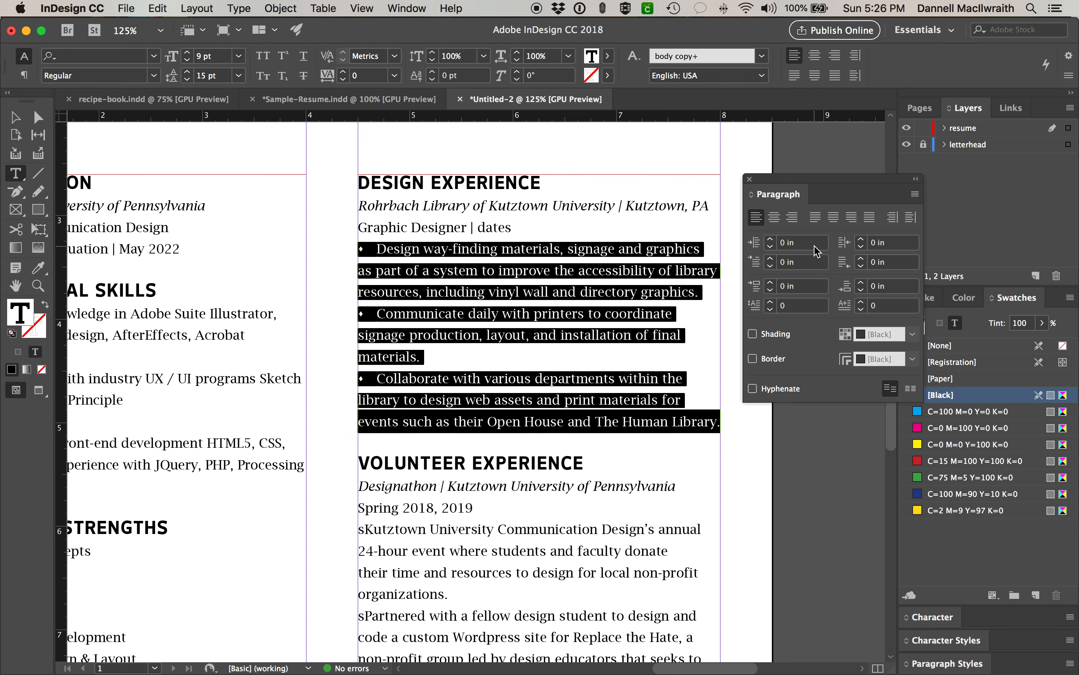
- Give the bullets a 9 pt left indent and a -9pt first-line indent
{"action": "left_click", "coordinate": [781, 244]}
{"action": "type", "text": "9 "}
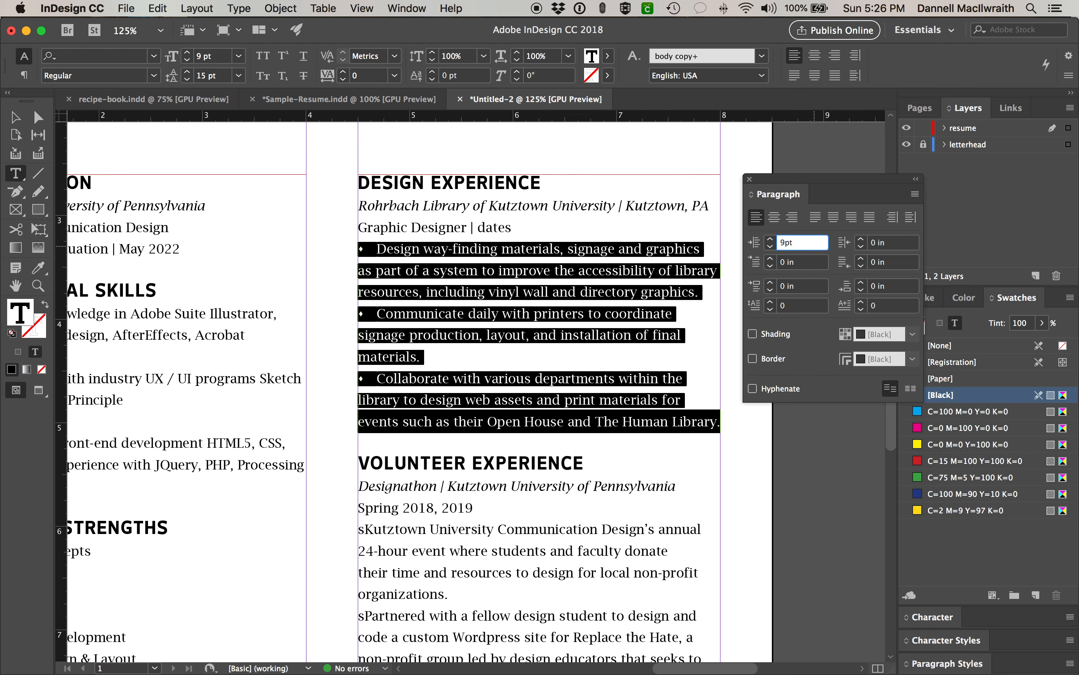
{"action": "type", "text": "pt"}
{"action": "key", "text": "Return"}
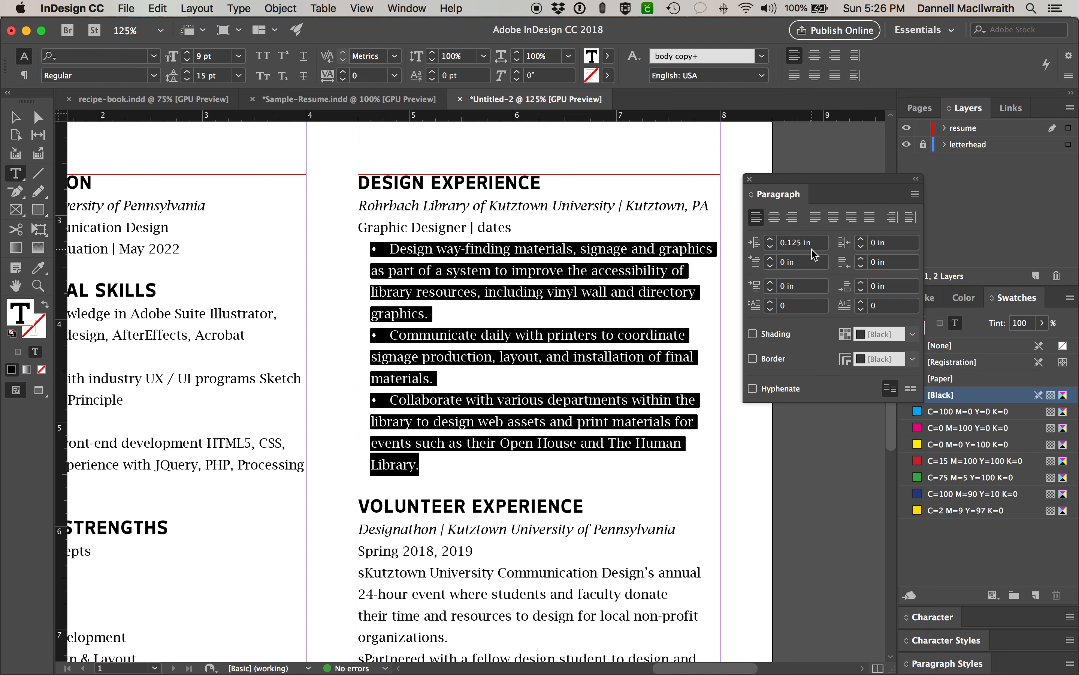
{"action": "left_click_drag", "start_coordinate": [794, 266], "coordinate": [781, 265]}
{"action": "key", "text": "BackSpace"}
{"action": "type", "text": "-9pt"}
{"action": "key", "text": "Return"}
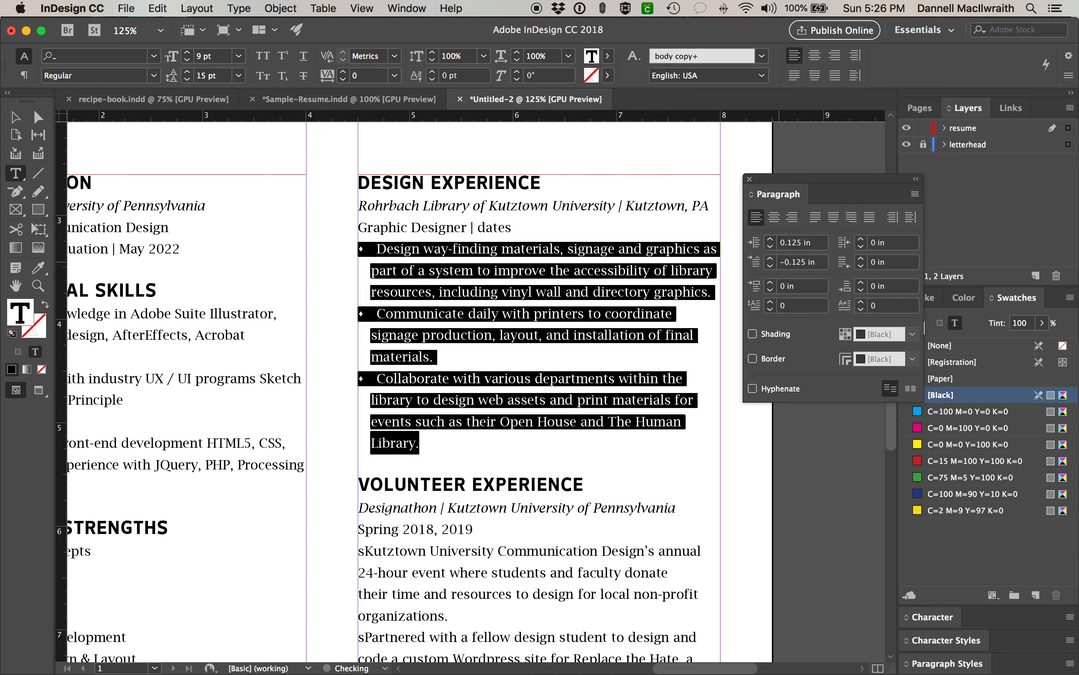
{"action": "left_click", "coordinate": [442, 291]}
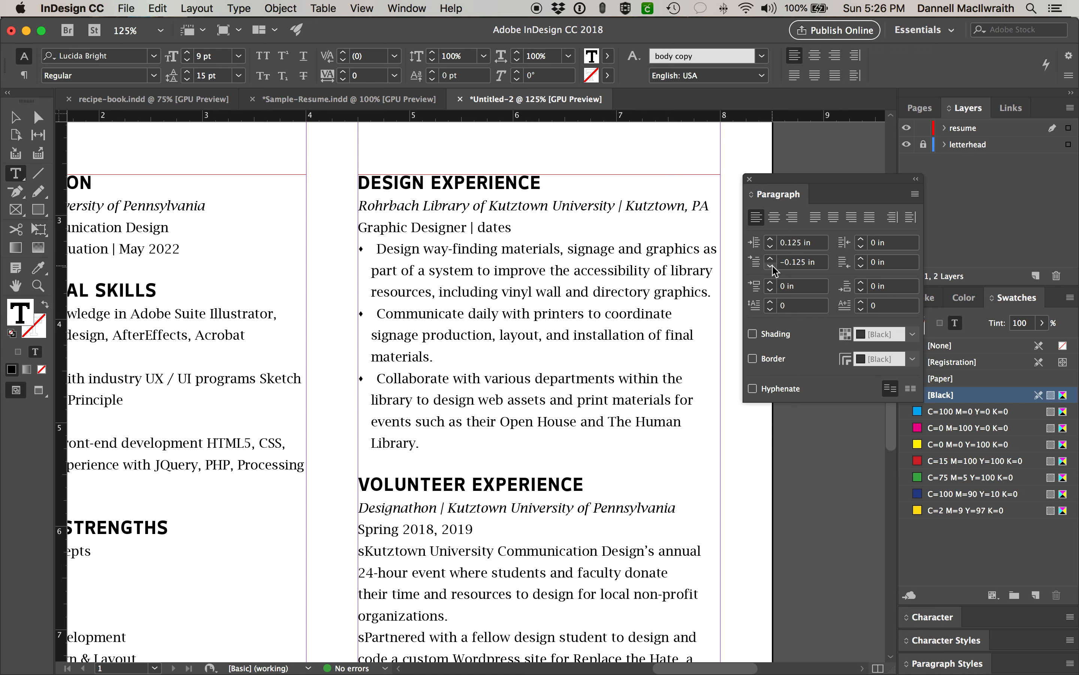
- Adjust the first-line indent to -0.13 in, dismissing the invalid-value warning, and reselect the bullets
{"action": "left_click_drag", "start_coordinate": [800, 263], "coordinate": [802, 261]}
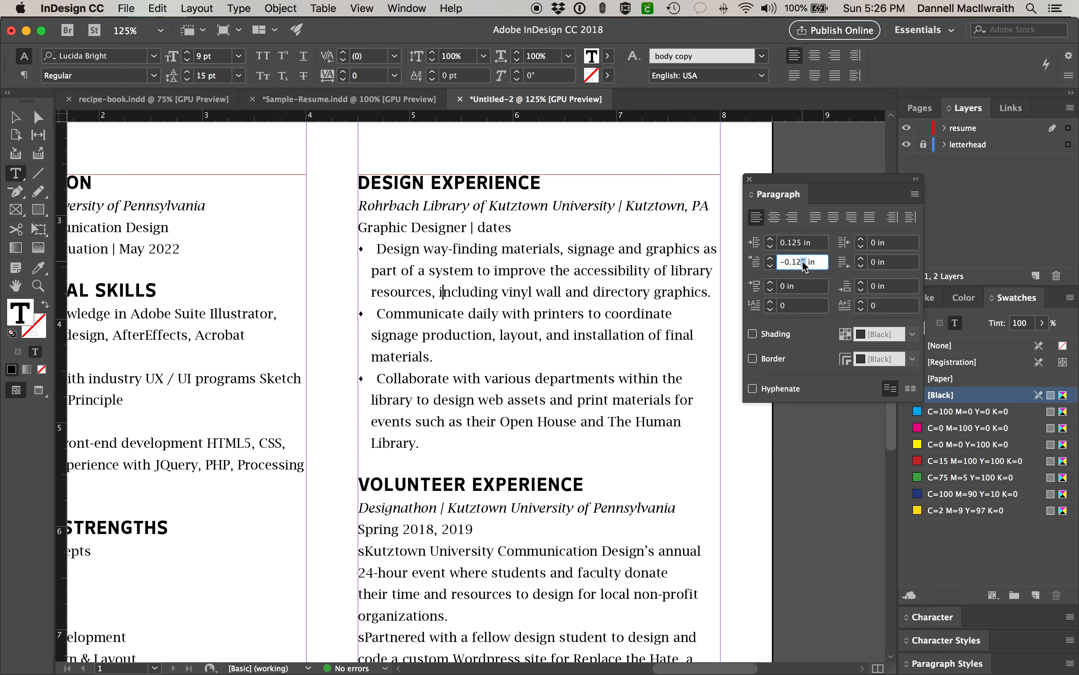
{"action": "key", "text": "BackSpace"}
{"action": "key", "text": "Return"}
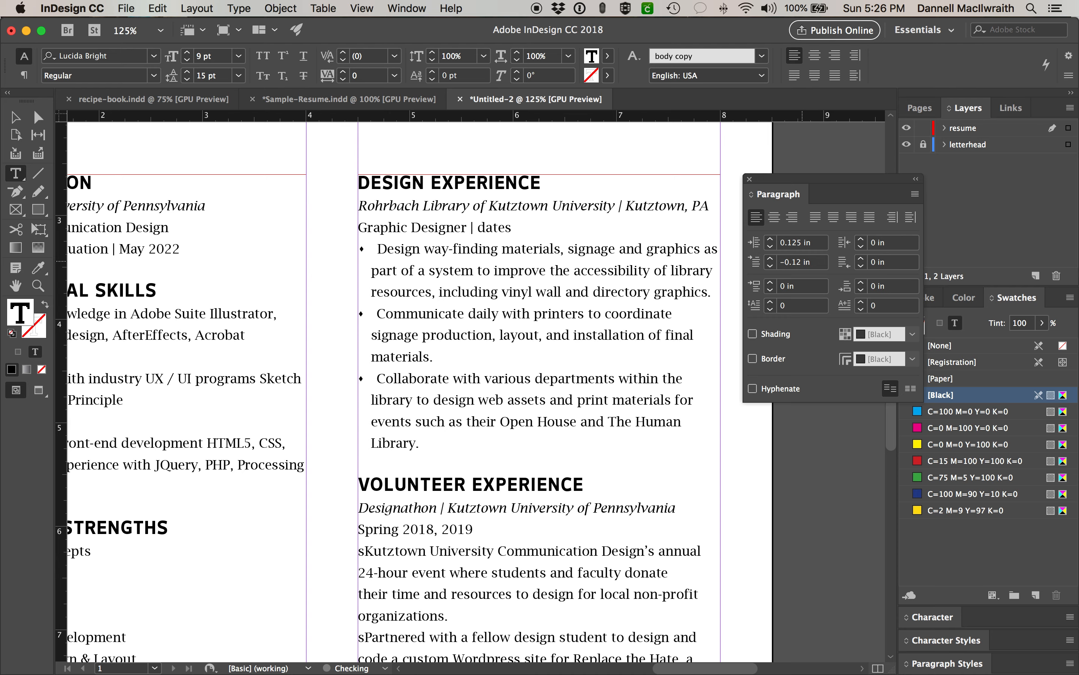
{"action": "left_click_drag", "start_coordinate": [793, 263], "coordinate": [797, 263]}
{"action": "type", "text": "3"}
{"action": "key", "text": "Return"}
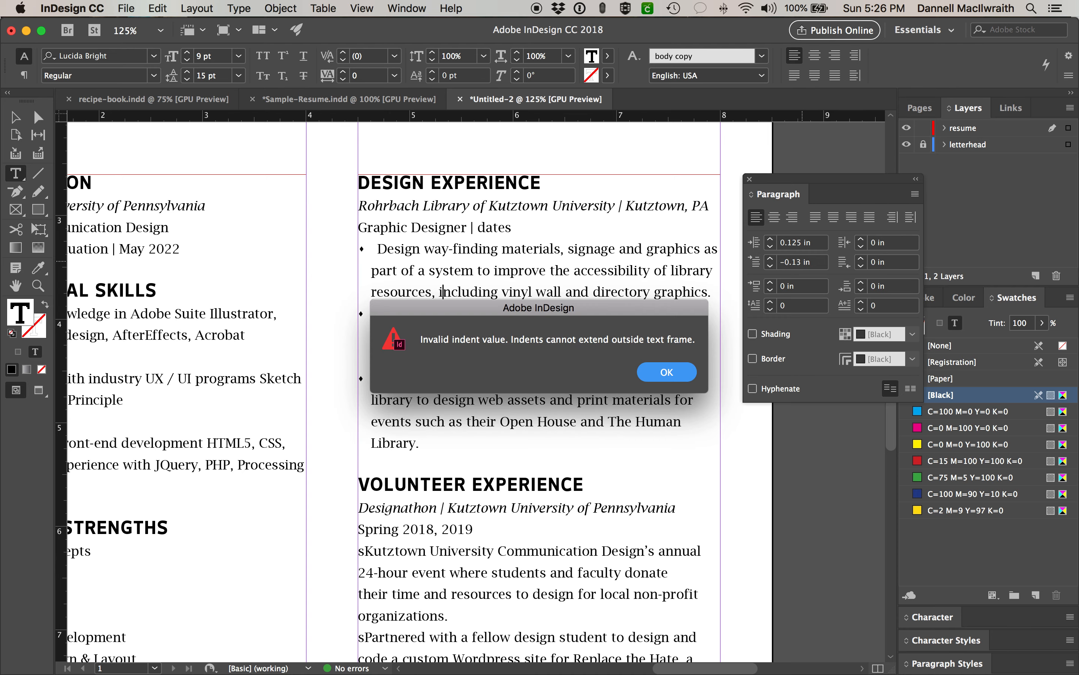
{"action": "key", "text": "Return"}
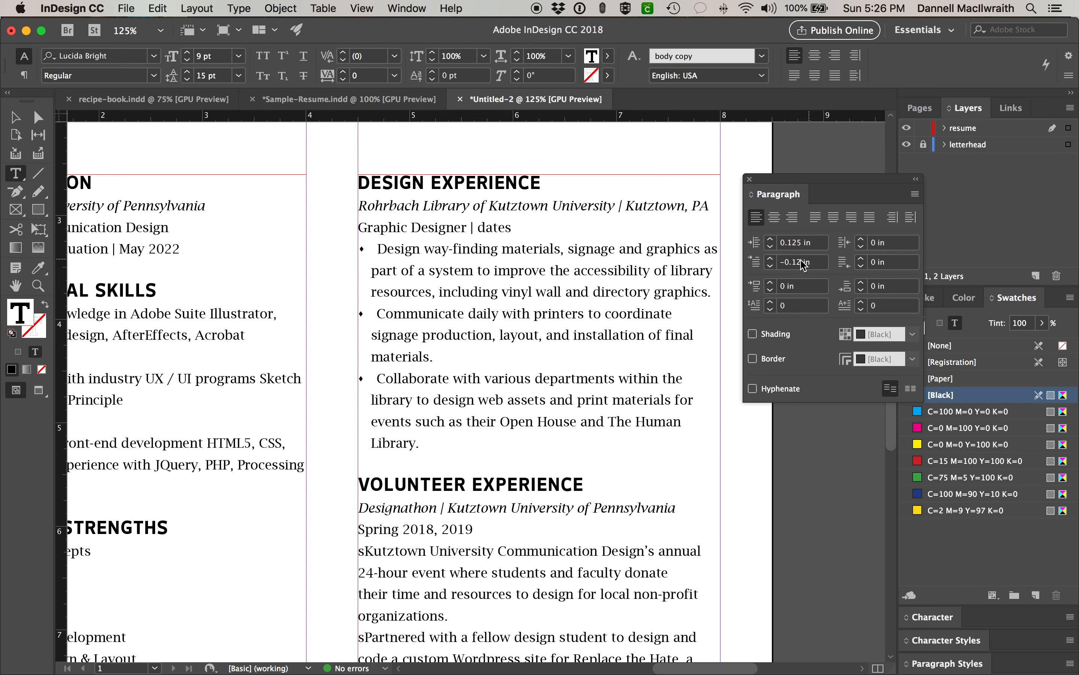
{"action": "left_click", "coordinate": [446, 310]}
{"action": "left_click_drag", "start_coordinate": [420, 444], "coordinate": [340, 268]}
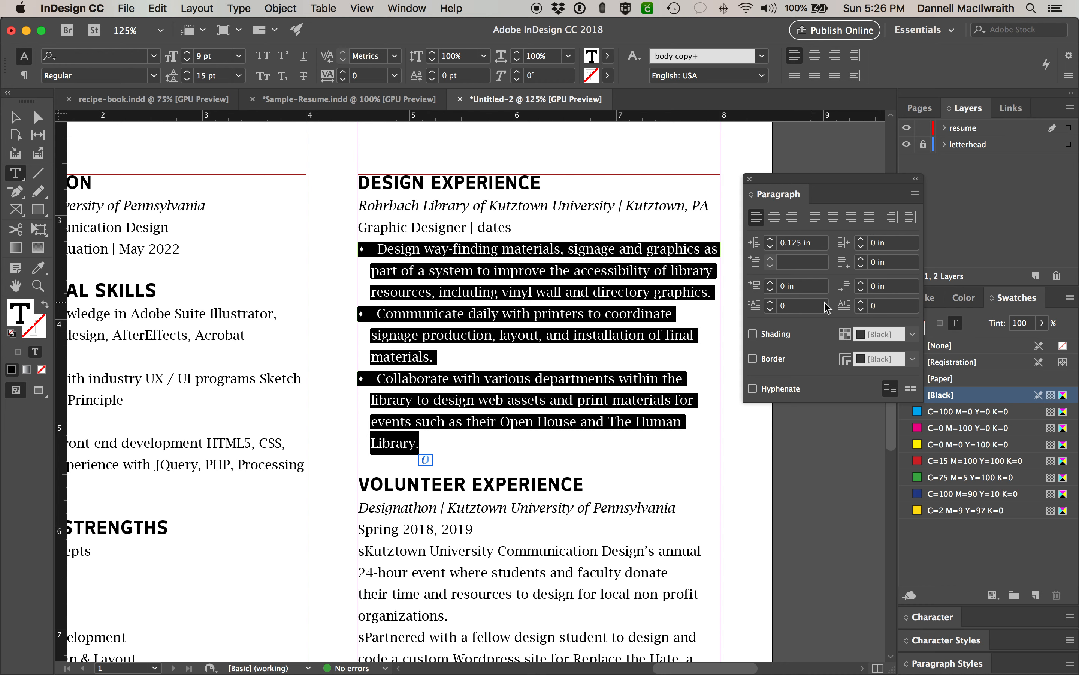
- Add 0.0625 in space after the bullet paragraphs and zoom back in on the experience text
{"action": "left_click", "coordinate": [861, 283]}
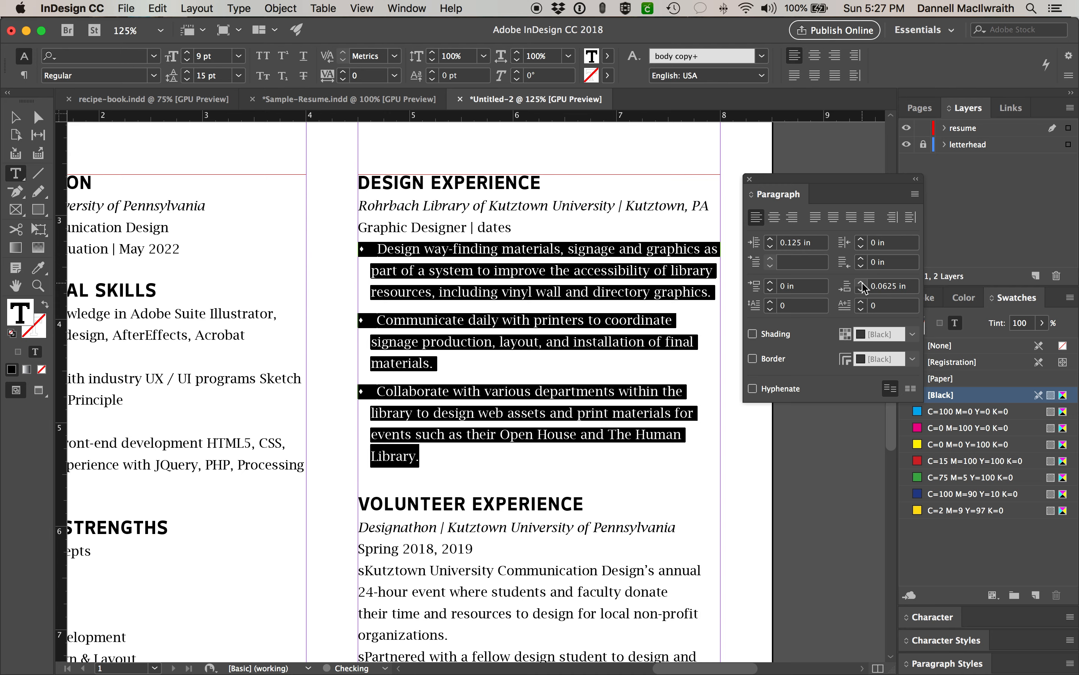
{"action": "left_click", "coordinate": [862, 289]}
{"action": "left_click", "coordinate": [861, 281]}
{"action": "key", "text": "Escape"}
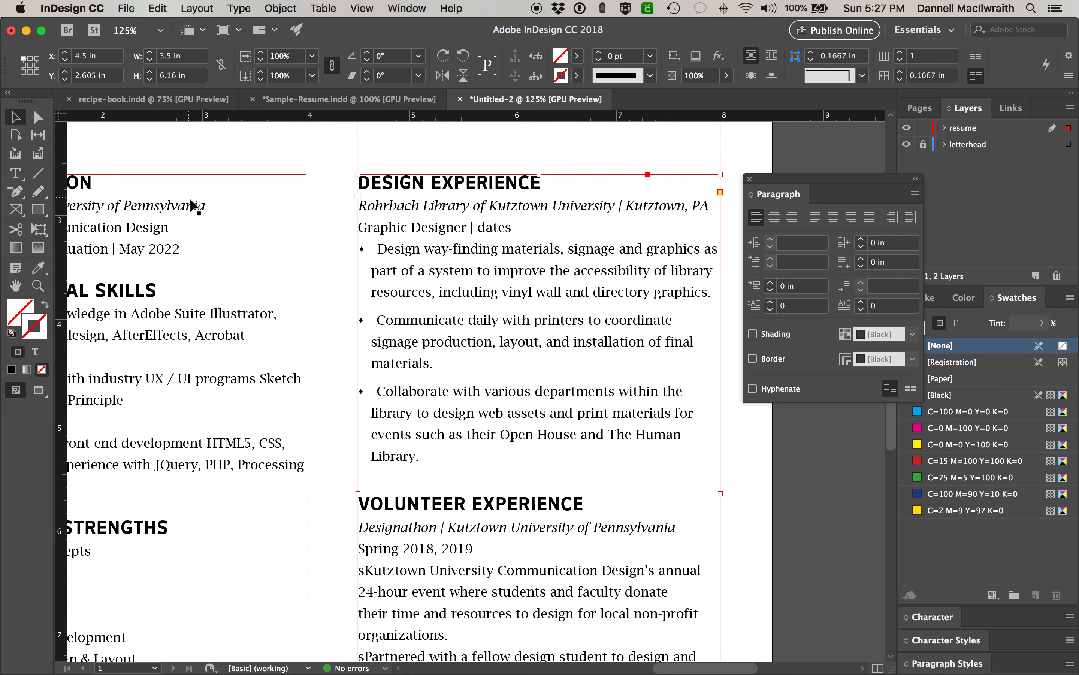
{"action": "key", "text": "super+minus"}
{"action": "key", "text": "super+minus"}
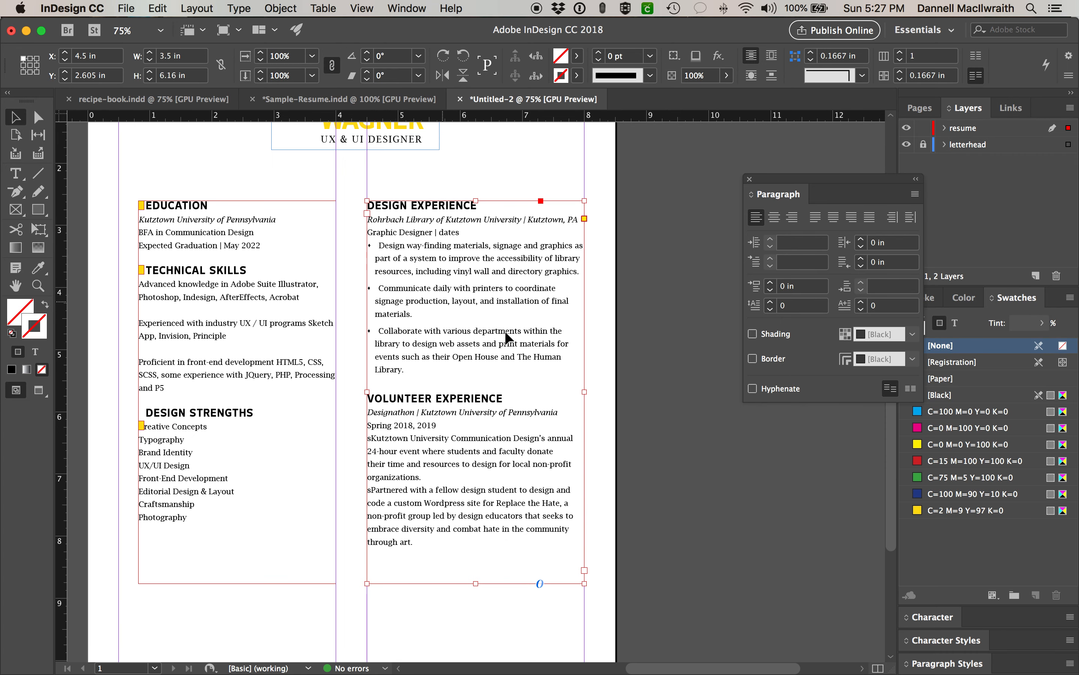
{"action": "scroll", "coordinate": [530, 343], "scroll_direction": "up", "scroll_amount": 2}
{"action": "key", "text": "super+equal"}
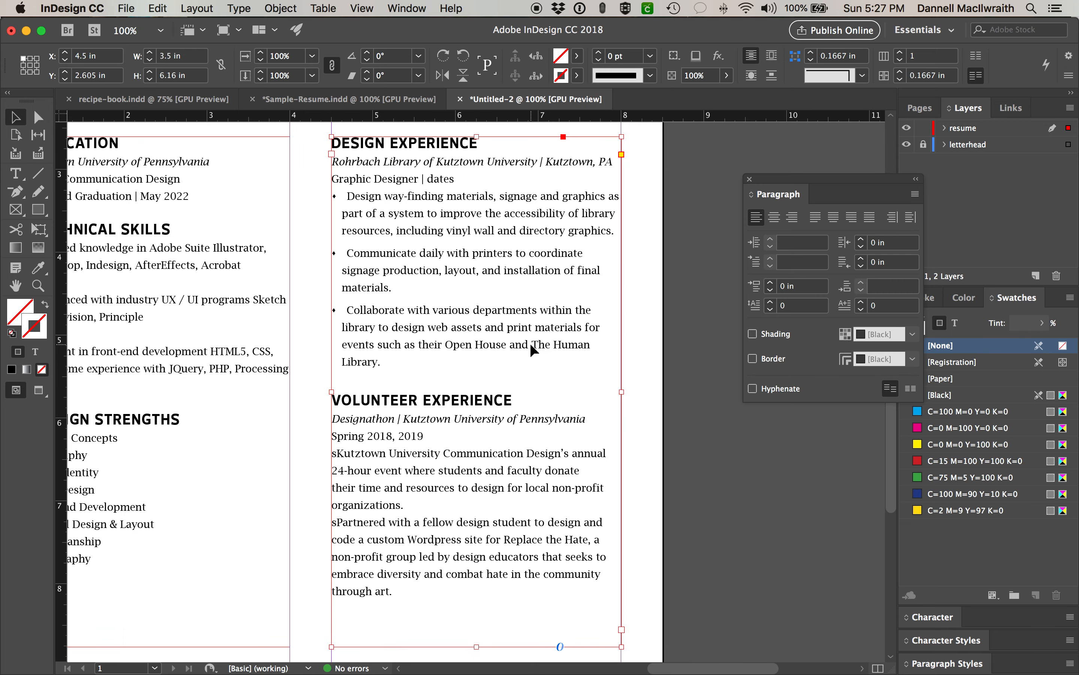
{"action": "scroll", "coordinate": [530, 343], "scroll_direction": "up", "scroll_amount": 3}
{"action": "scroll", "coordinate": [530, 343], "scroll_direction": "left", "scroll_amount": 2}
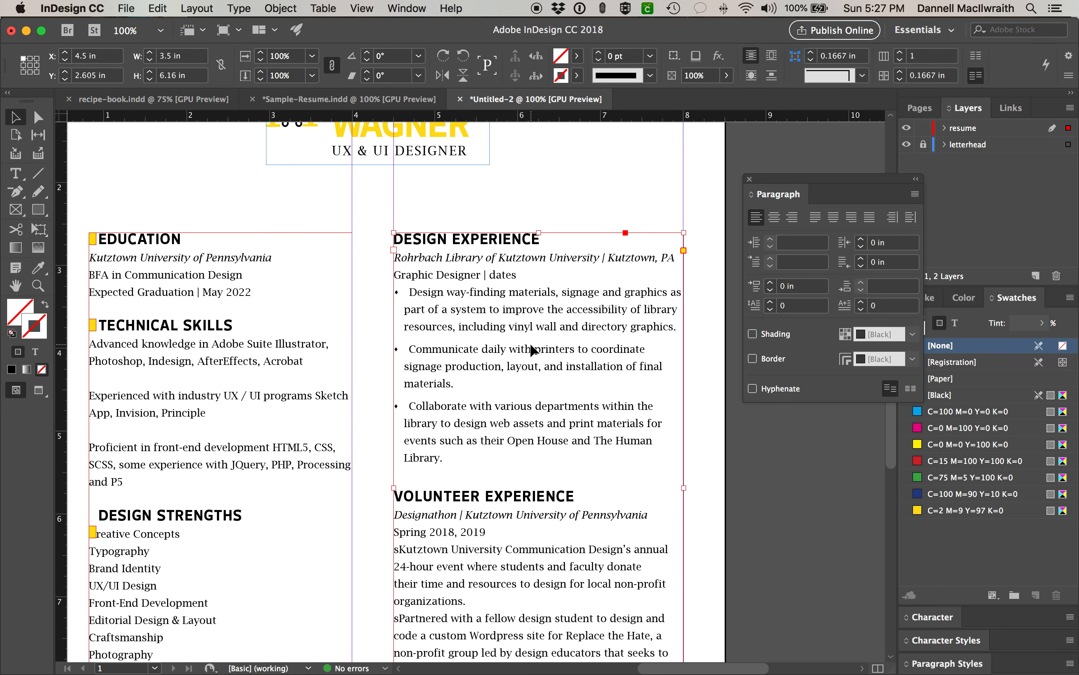
- Widen the gap after the first bullet with kerning and compare it with the second bullet's gap
{"action": "left_click", "coordinate": [15, 173]}
{"action": "left_click", "coordinate": [403, 292]}
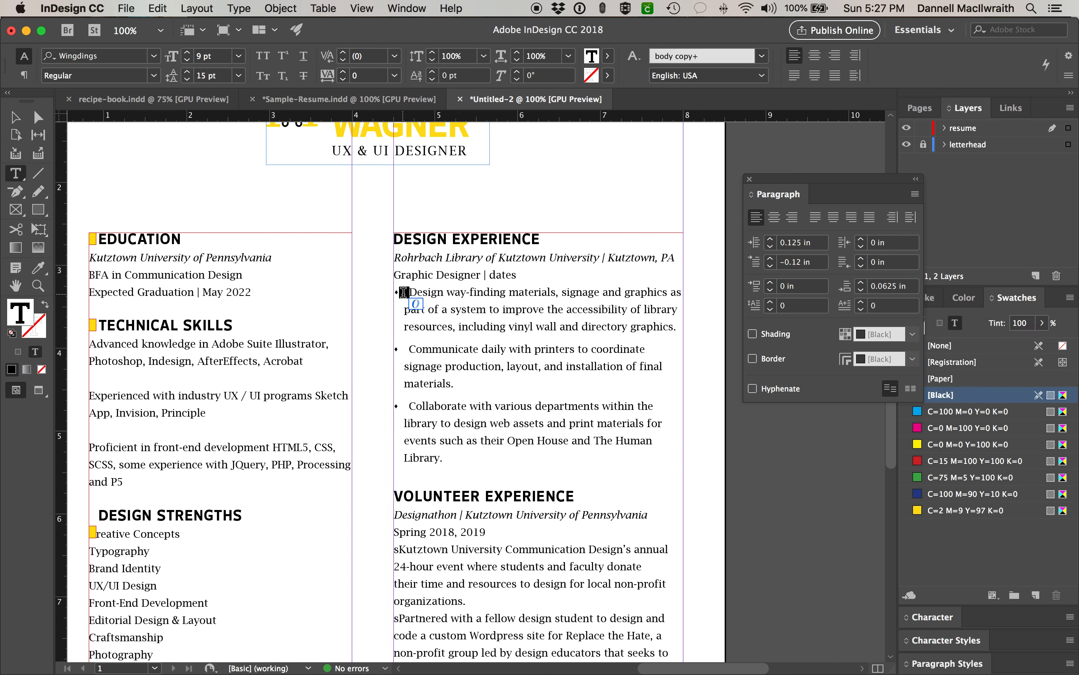
{"action": "key", "text": "BackSpace"}
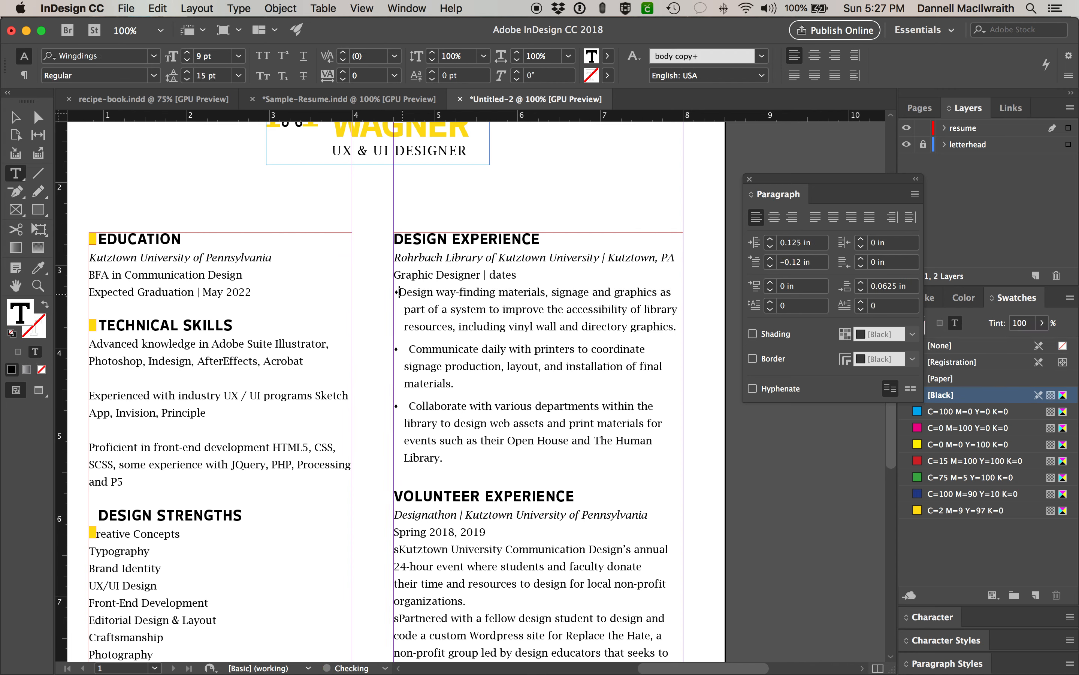
{"action": "key", "text": "alt+Right"}
{"action": "key", "text": "alt+Right"}
{"action": "key", "text": "alt+Right"}
{"action": "key", "text": "alt+Right"}
{"action": "key", "text": "alt+Right"}
{"action": "key", "text": "alt+Right"}
{"action": "key", "text": "alt+Right"}
{"action": "key", "text": "alt+Right"}
{"action": "key", "text": "alt+Right"}
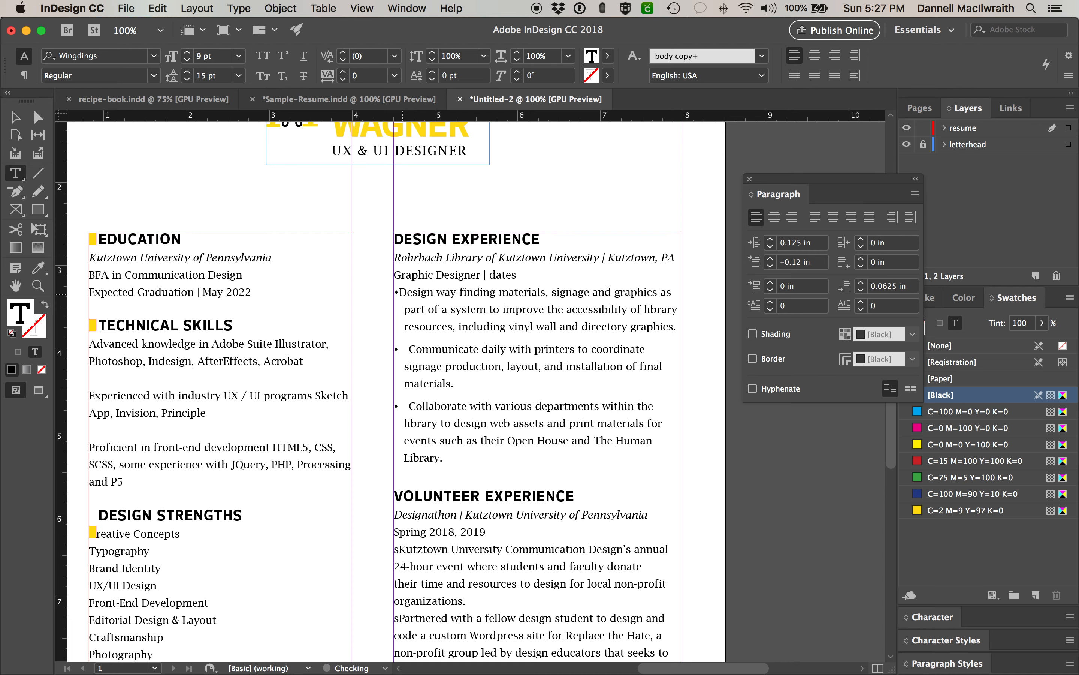
{"action": "key", "text": "alt+Right"}
{"action": "key", "text": "alt+Right"}
{"action": "key", "text": "alt+Right"}
{"action": "key", "text": "alt+Right"}
{"action": "key", "text": "alt+Right"}
{"action": "key", "text": "alt+Right"}
{"action": "key", "text": "alt+Right"}
{"action": "key", "text": "alt+Right"}
{"action": "key", "text": "alt+Right"}
{"action": "key", "text": "alt+Right"}
{"action": "key", "text": "alt+Right"}
{"action": "key", "text": "alt+Right"}
{"action": "key", "text": "alt+Right"}
{"action": "key", "text": "alt+Right"}
{"action": "key", "text": "alt+Right"}
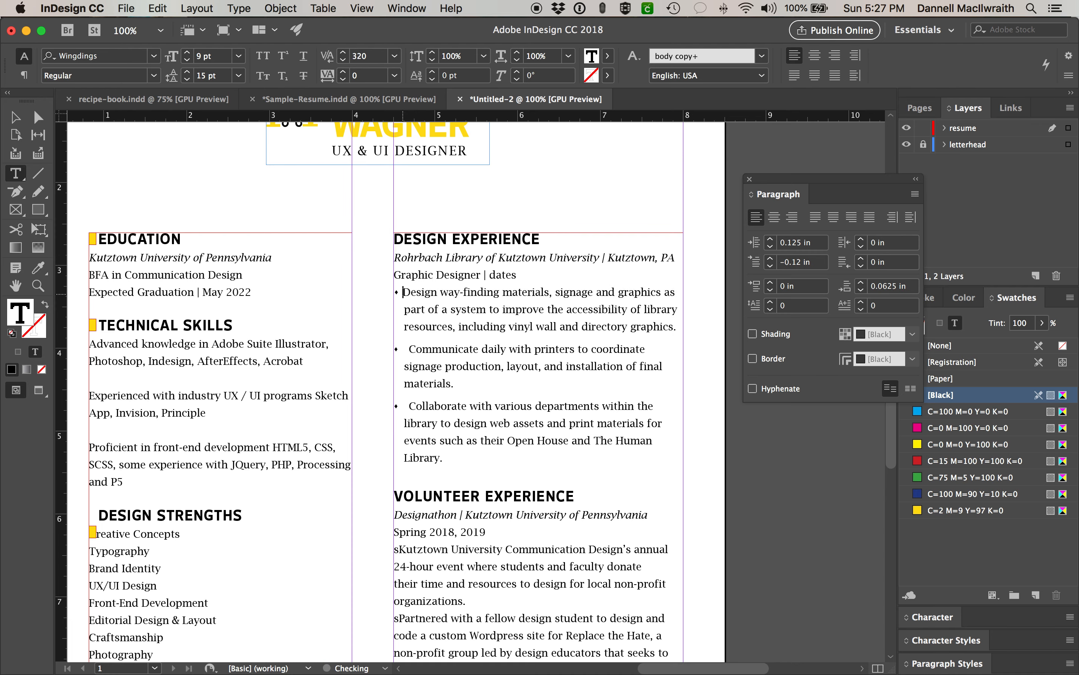
{"action": "left_click", "coordinate": [434, 350]}
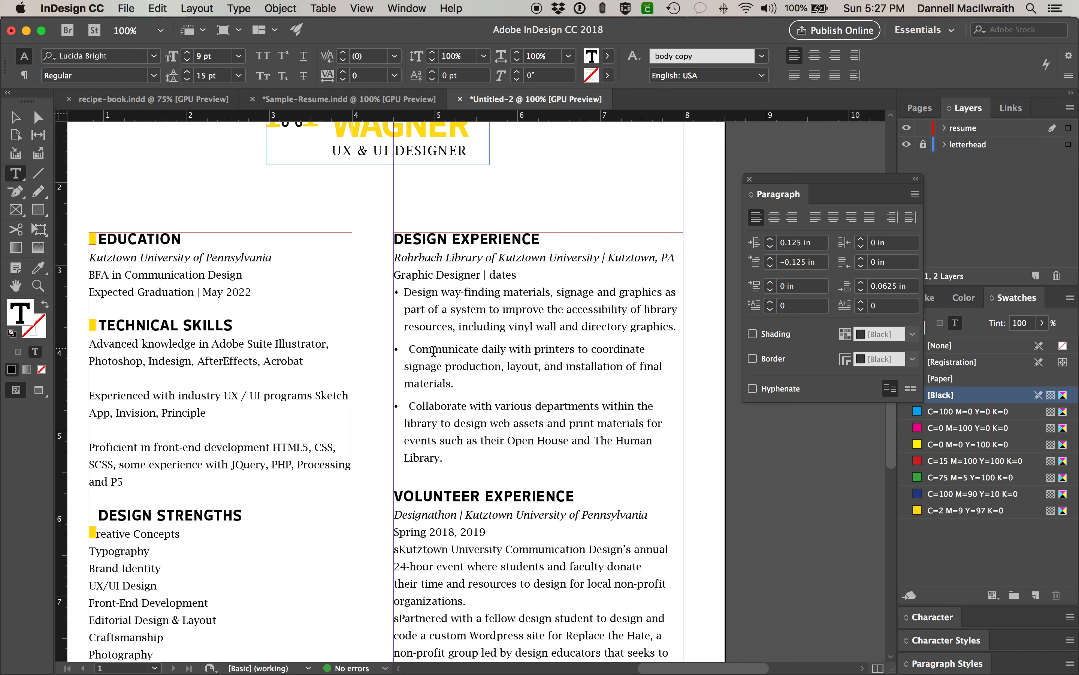
{"action": "left_click_drag", "start_coordinate": [409, 352], "coordinate": [399, 352]}
{"action": "left_click", "coordinate": [472, 365]}
{"action": "scroll", "coordinate": [489, 469], "scroll_direction": "down", "scroll_amount": 10}
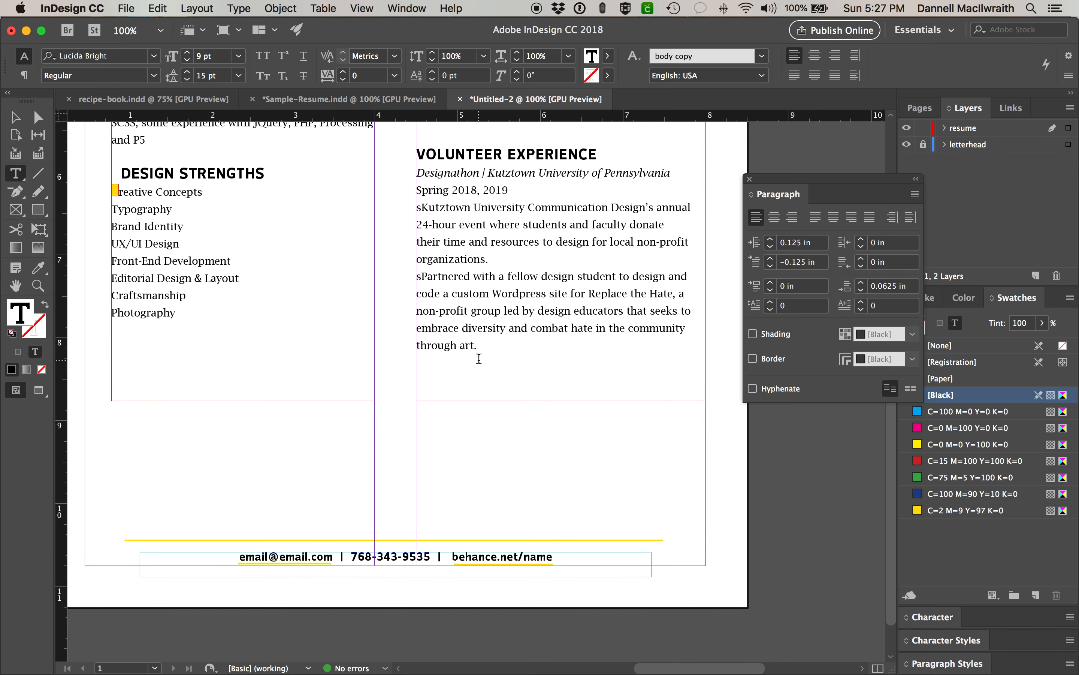
{"action": "scroll", "coordinate": [478, 359], "scroll_direction": "up", "scroll_amount": 4}
{"action": "scroll", "coordinate": [479, 359], "scroll_direction": "up", "scroll_amount": 3}
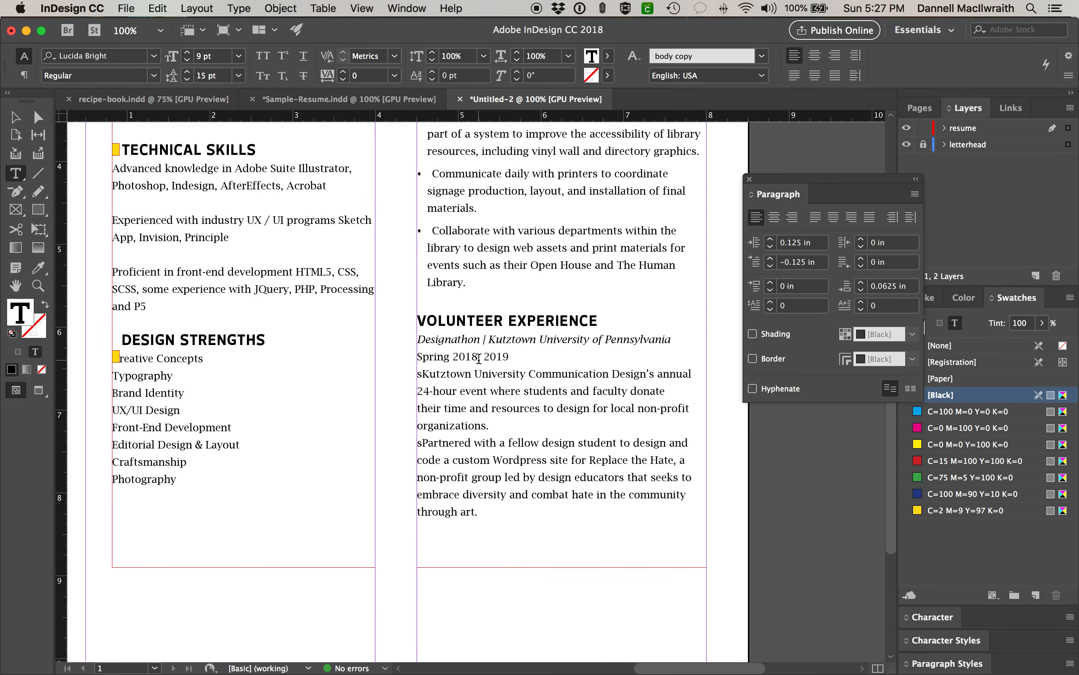
{"action": "scroll", "coordinate": [479, 358], "scroll_direction": "up", "scroll_amount": 2}
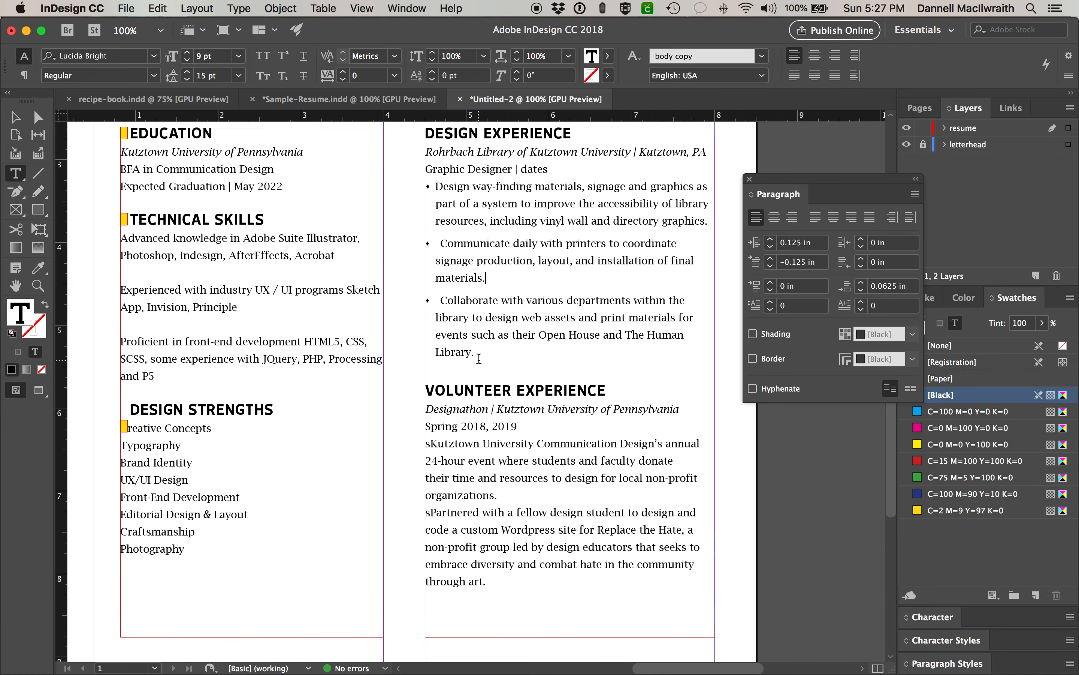
{"action": "key", "text": "super+minus"}
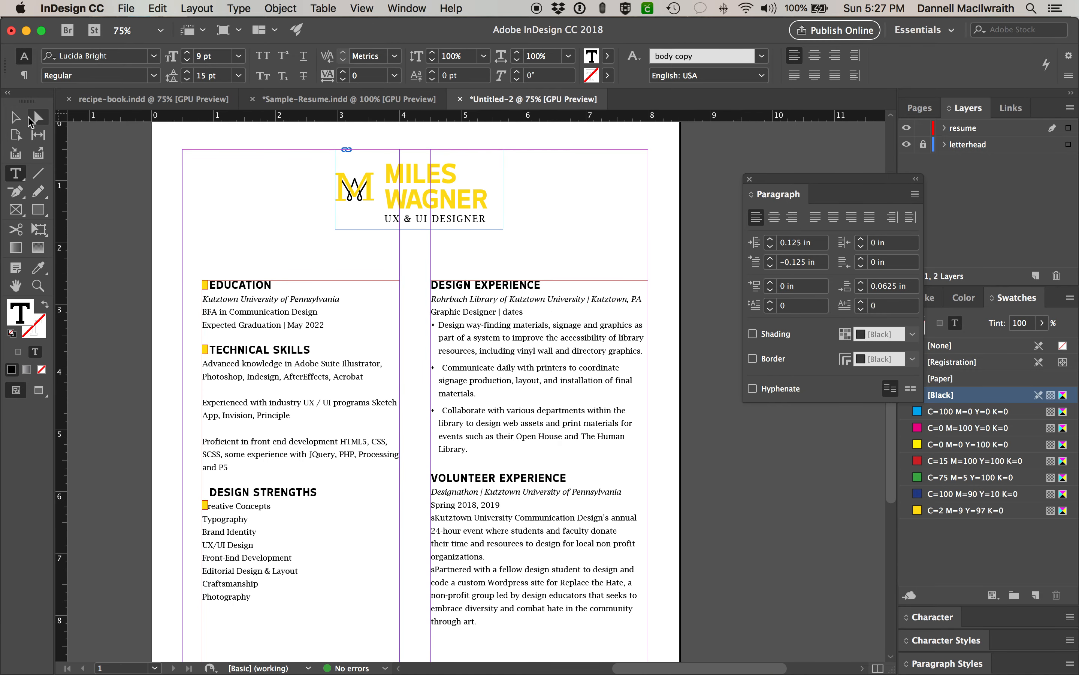
- Switch to Preview mode, bring up Sample-Resume.indd, and zoom out to view the whole page
{"action": "left_click", "coordinate": [15, 117]}
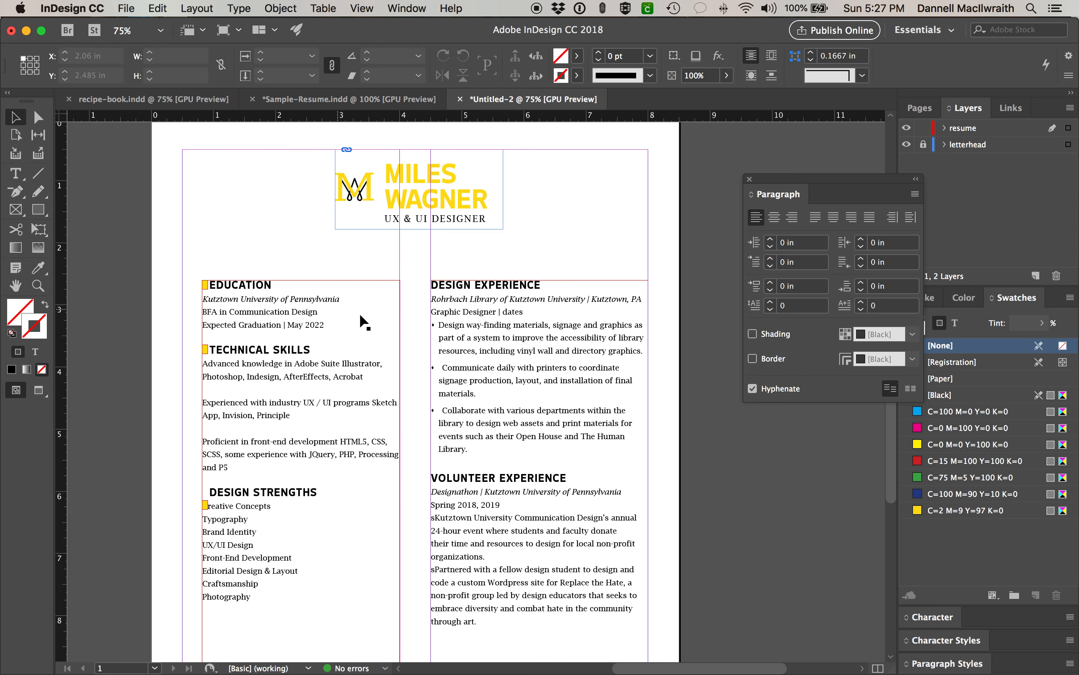
{"action": "scroll", "coordinate": [441, 357], "scroll_direction": "down", "scroll_amount": 1}
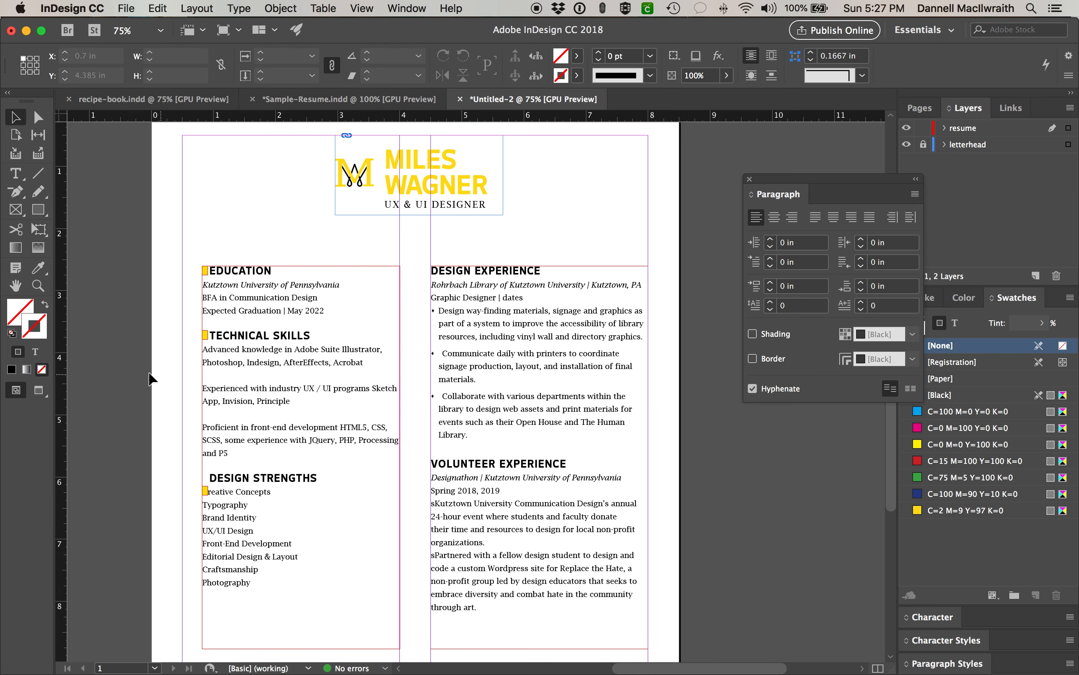
{"action": "left_click", "coordinate": [38, 390]}
{"action": "left_click", "coordinate": [349, 99]}
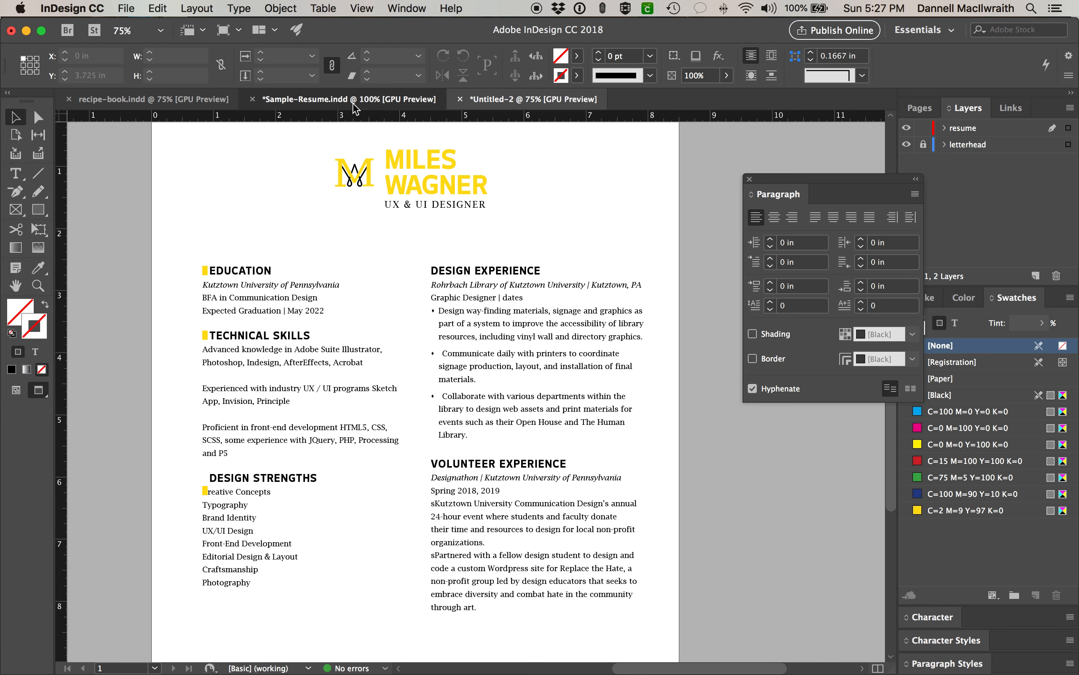
{"action": "key", "text": "super+minus"}
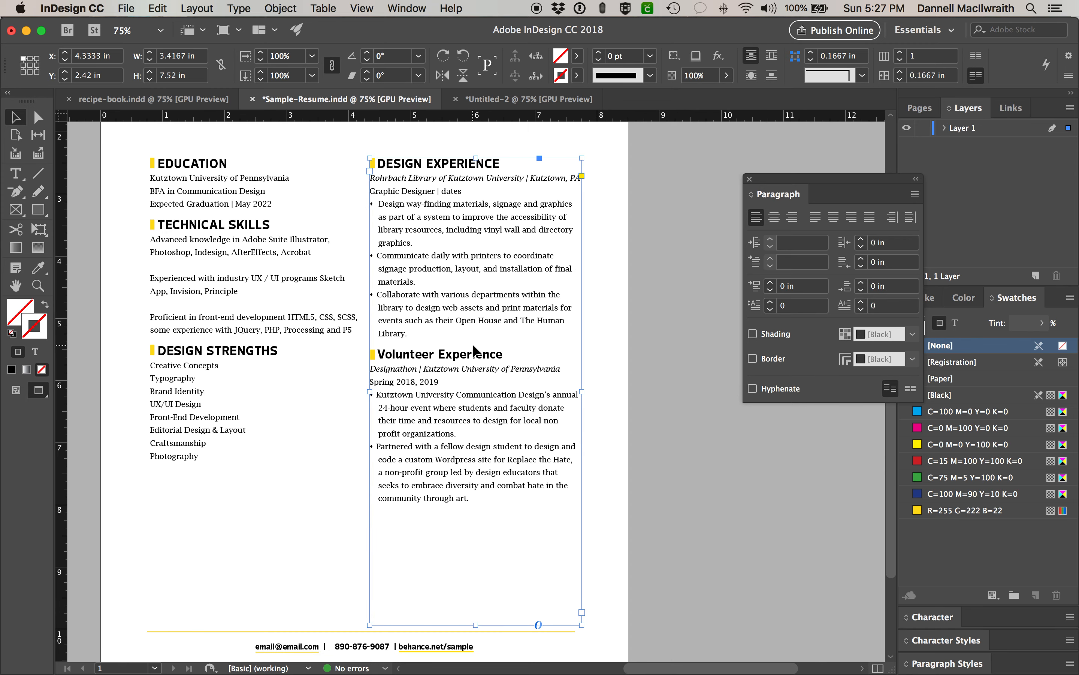
{"action": "left_click", "coordinate": [646, 370]}
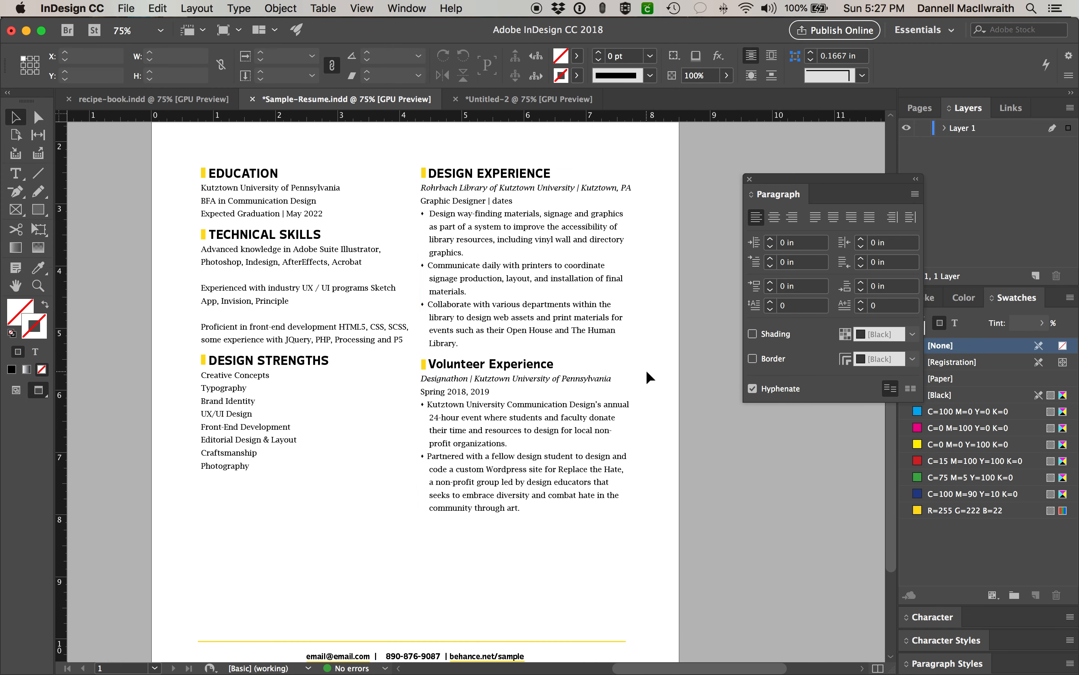
{"action": "key", "text": "super+minus"}
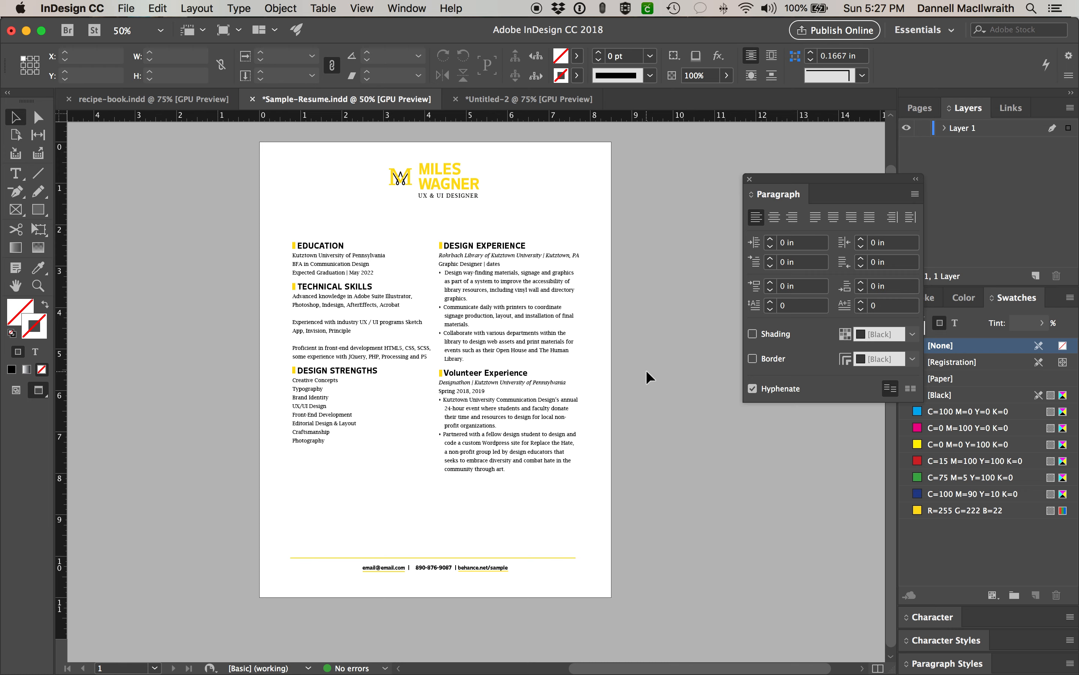
{"action": "left_click", "coordinate": [126, 8]}
- Save the résumé as Sample-Resume, replacing the existing file
{"action": "left_click", "coordinate": [158, 121]}
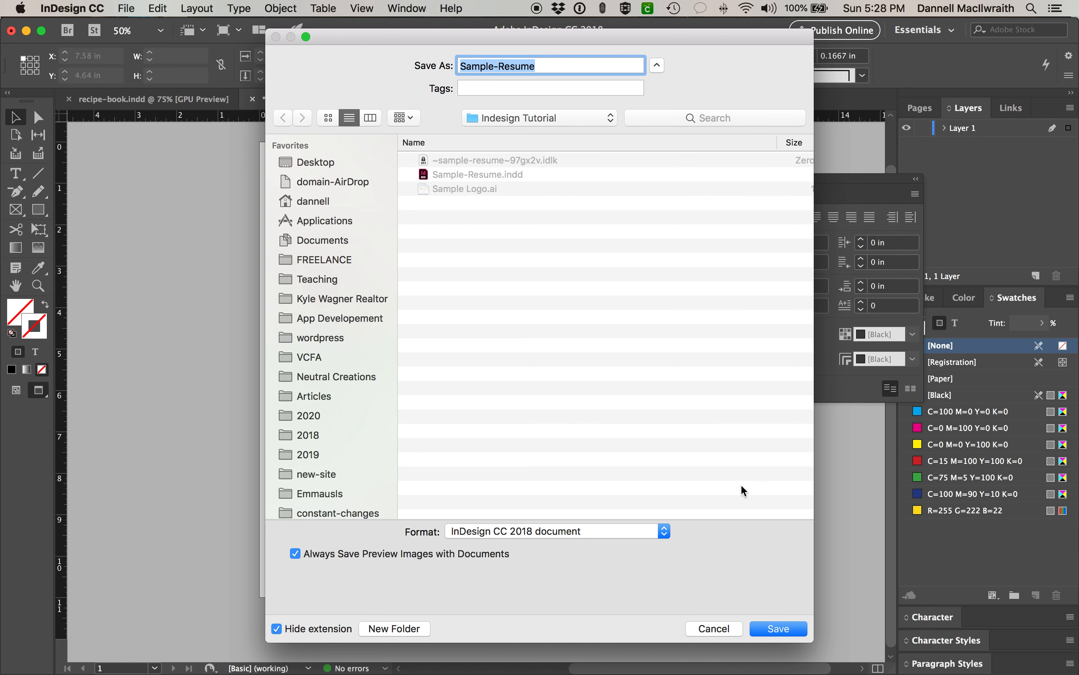
{"action": "left_click", "coordinate": [776, 627]}
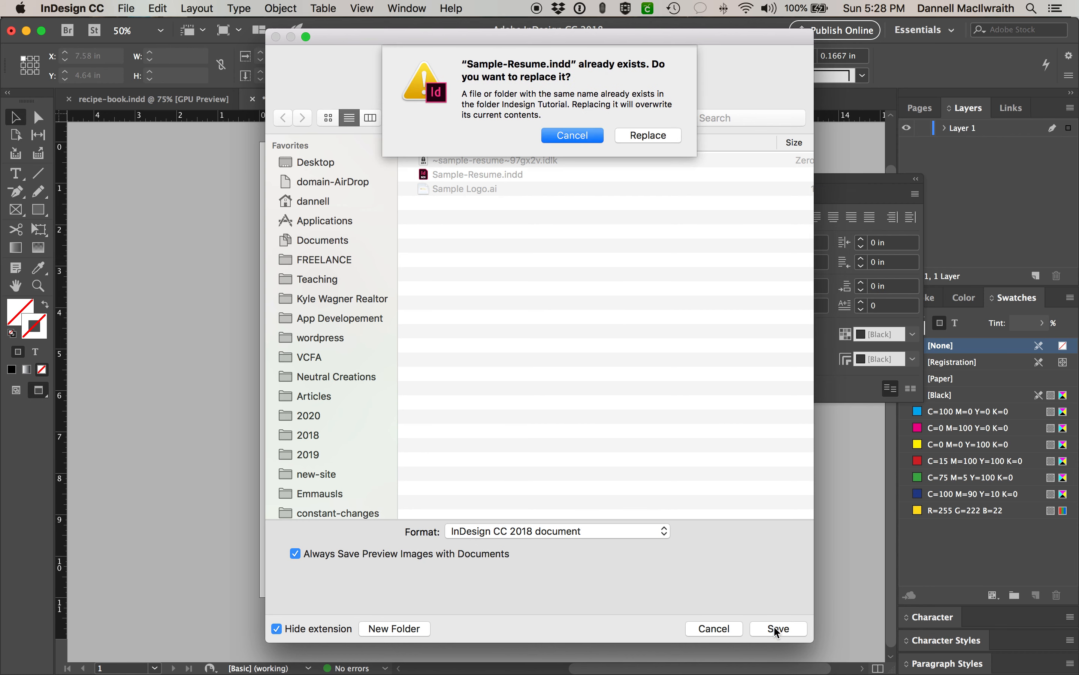
{"action": "left_click", "coordinate": [642, 136]}
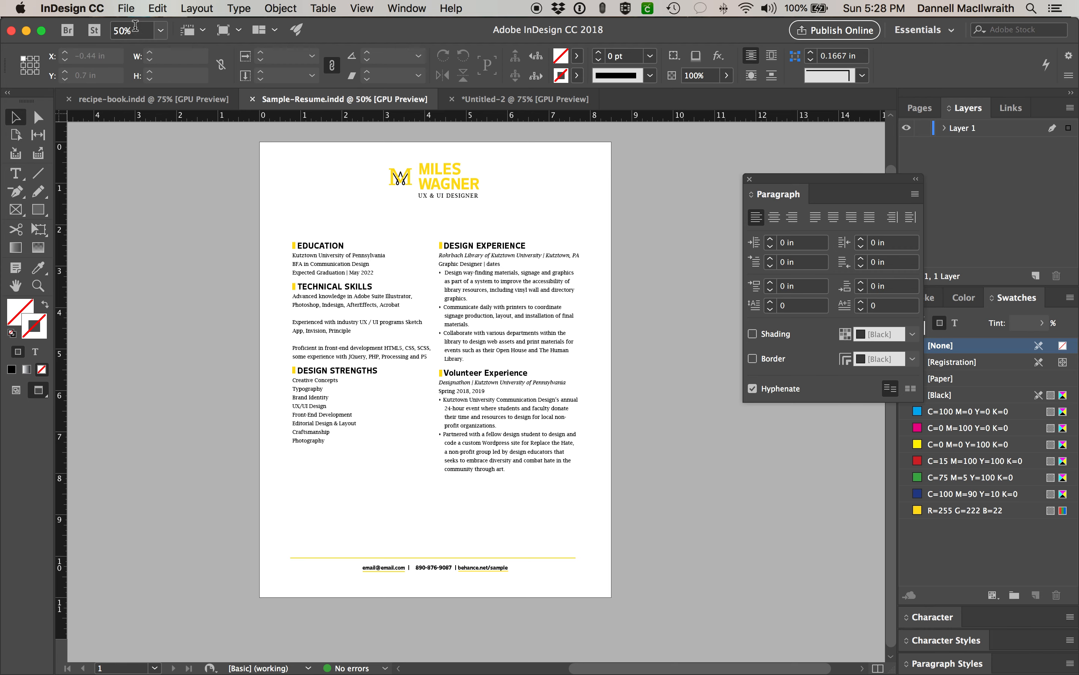
- Export Sample-Resume.pdf with the [High Quality Print] preset and move the Acrobat window left
{"action": "left_click", "coordinate": [127, 9]}
{"action": "mouse_move", "coordinate": [183, 253]}
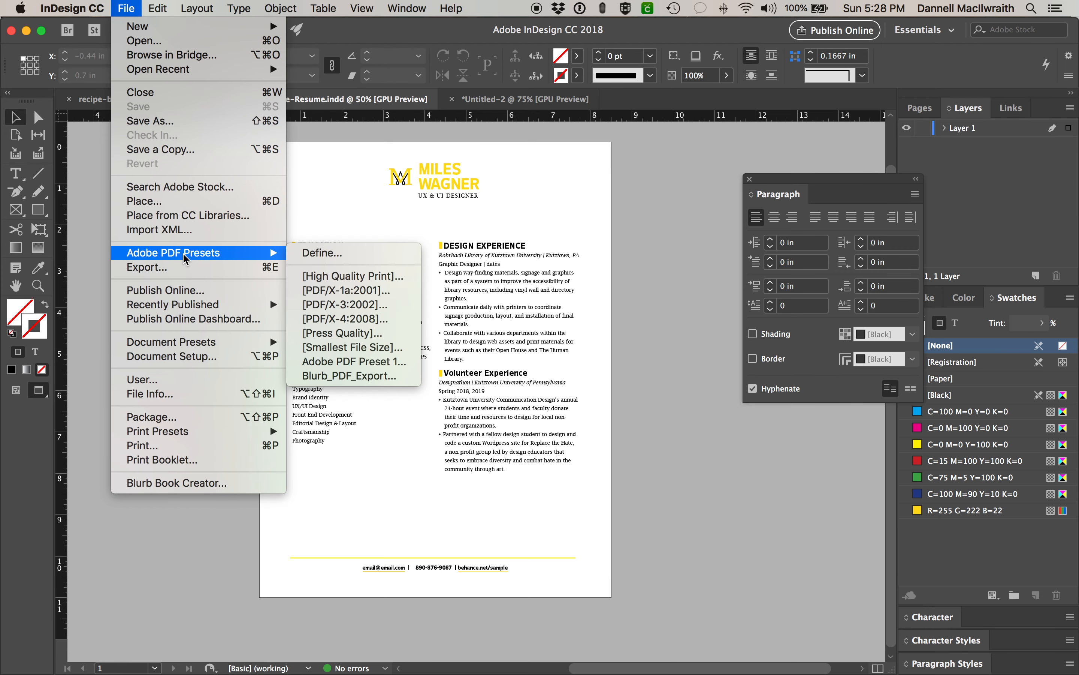
{"action": "left_click", "coordinate": [371, 280]}
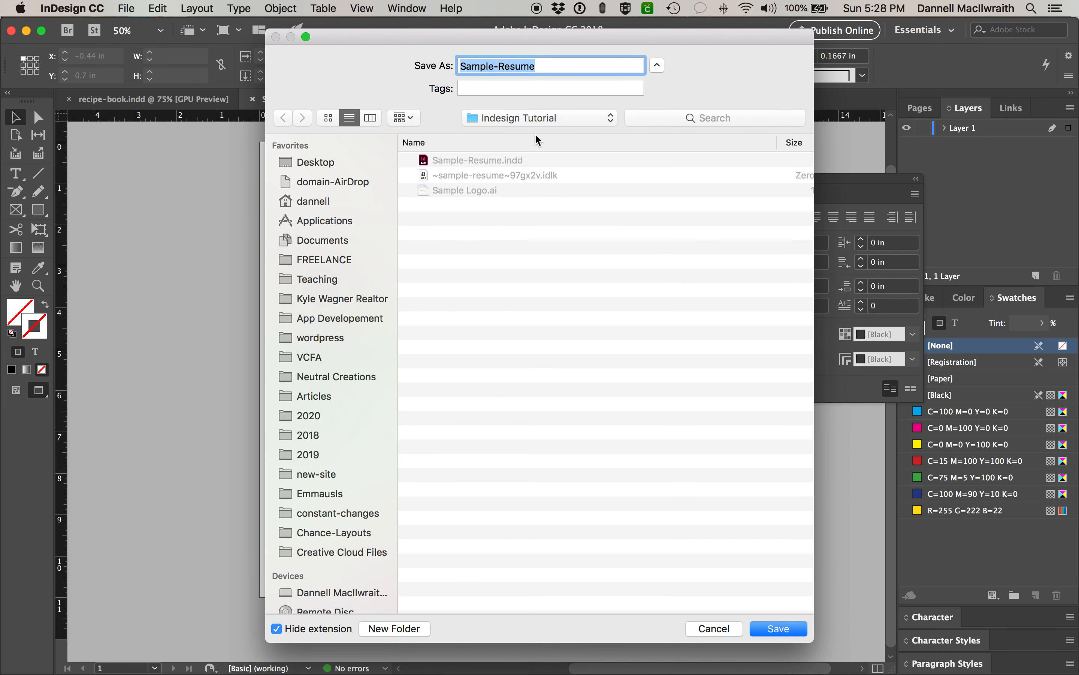
{"action": "left_click", "coordinate": [778, 629]}
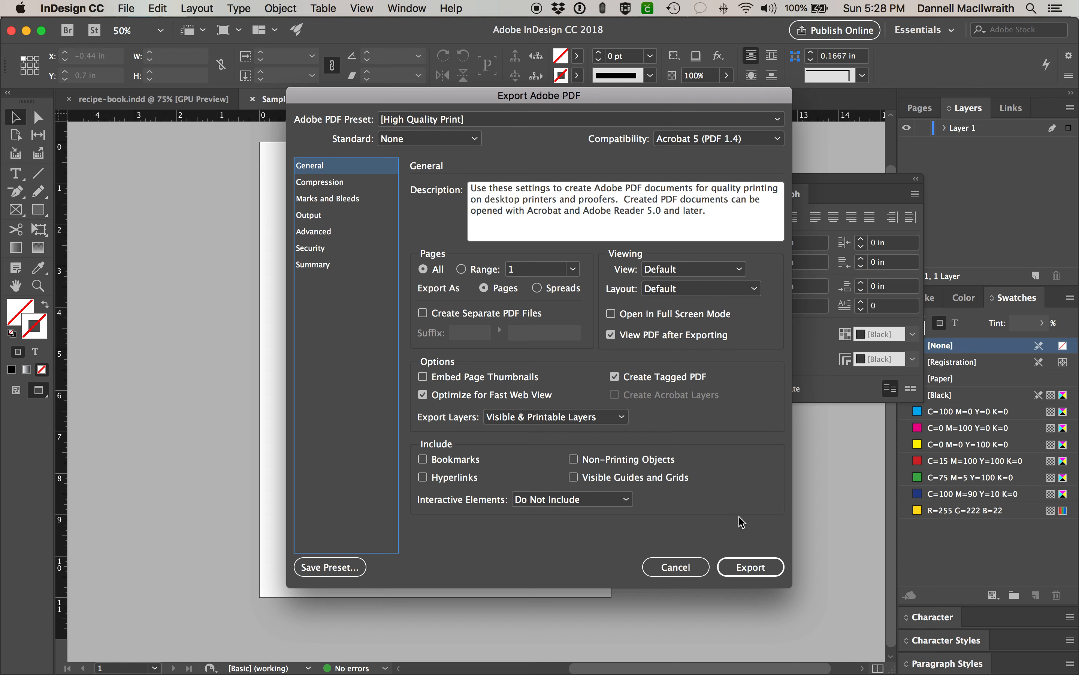
{"action": "left_click", "coordinate": [750, 567]}
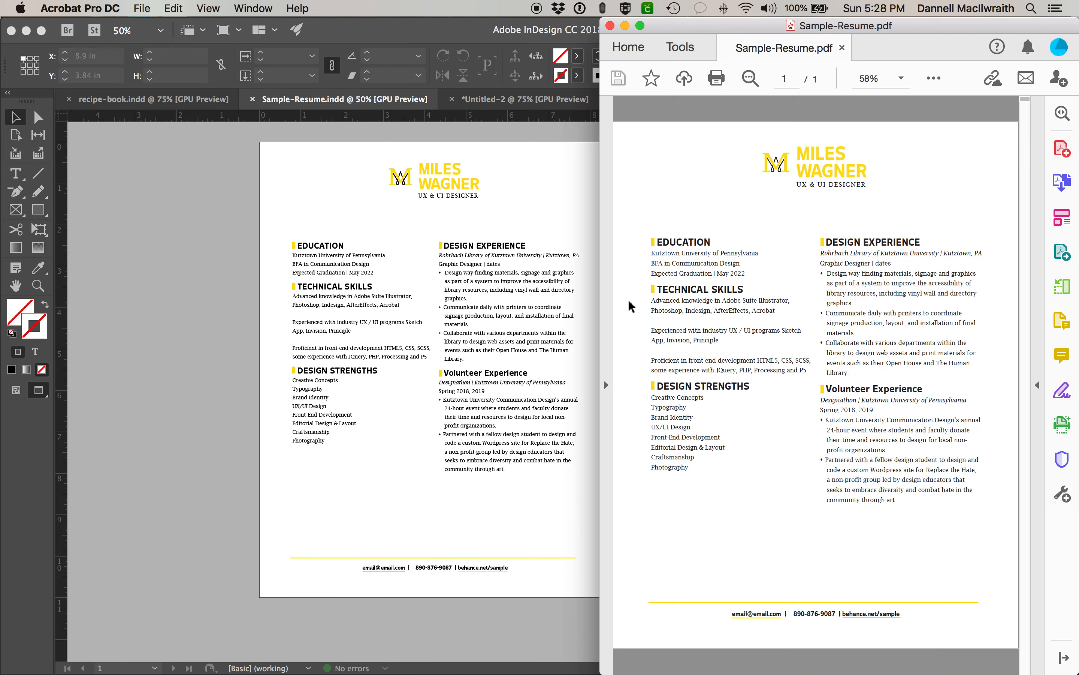
{"action": "left_click_drag", "start_coordinate": [757, 25], "coordinate": [465, 23]}
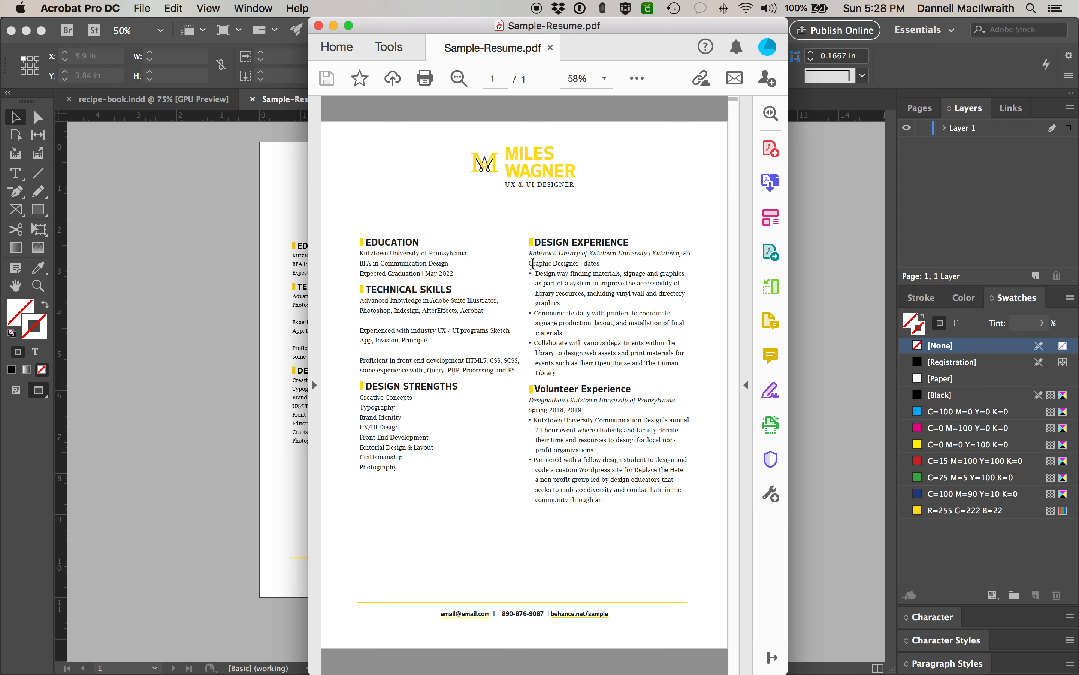